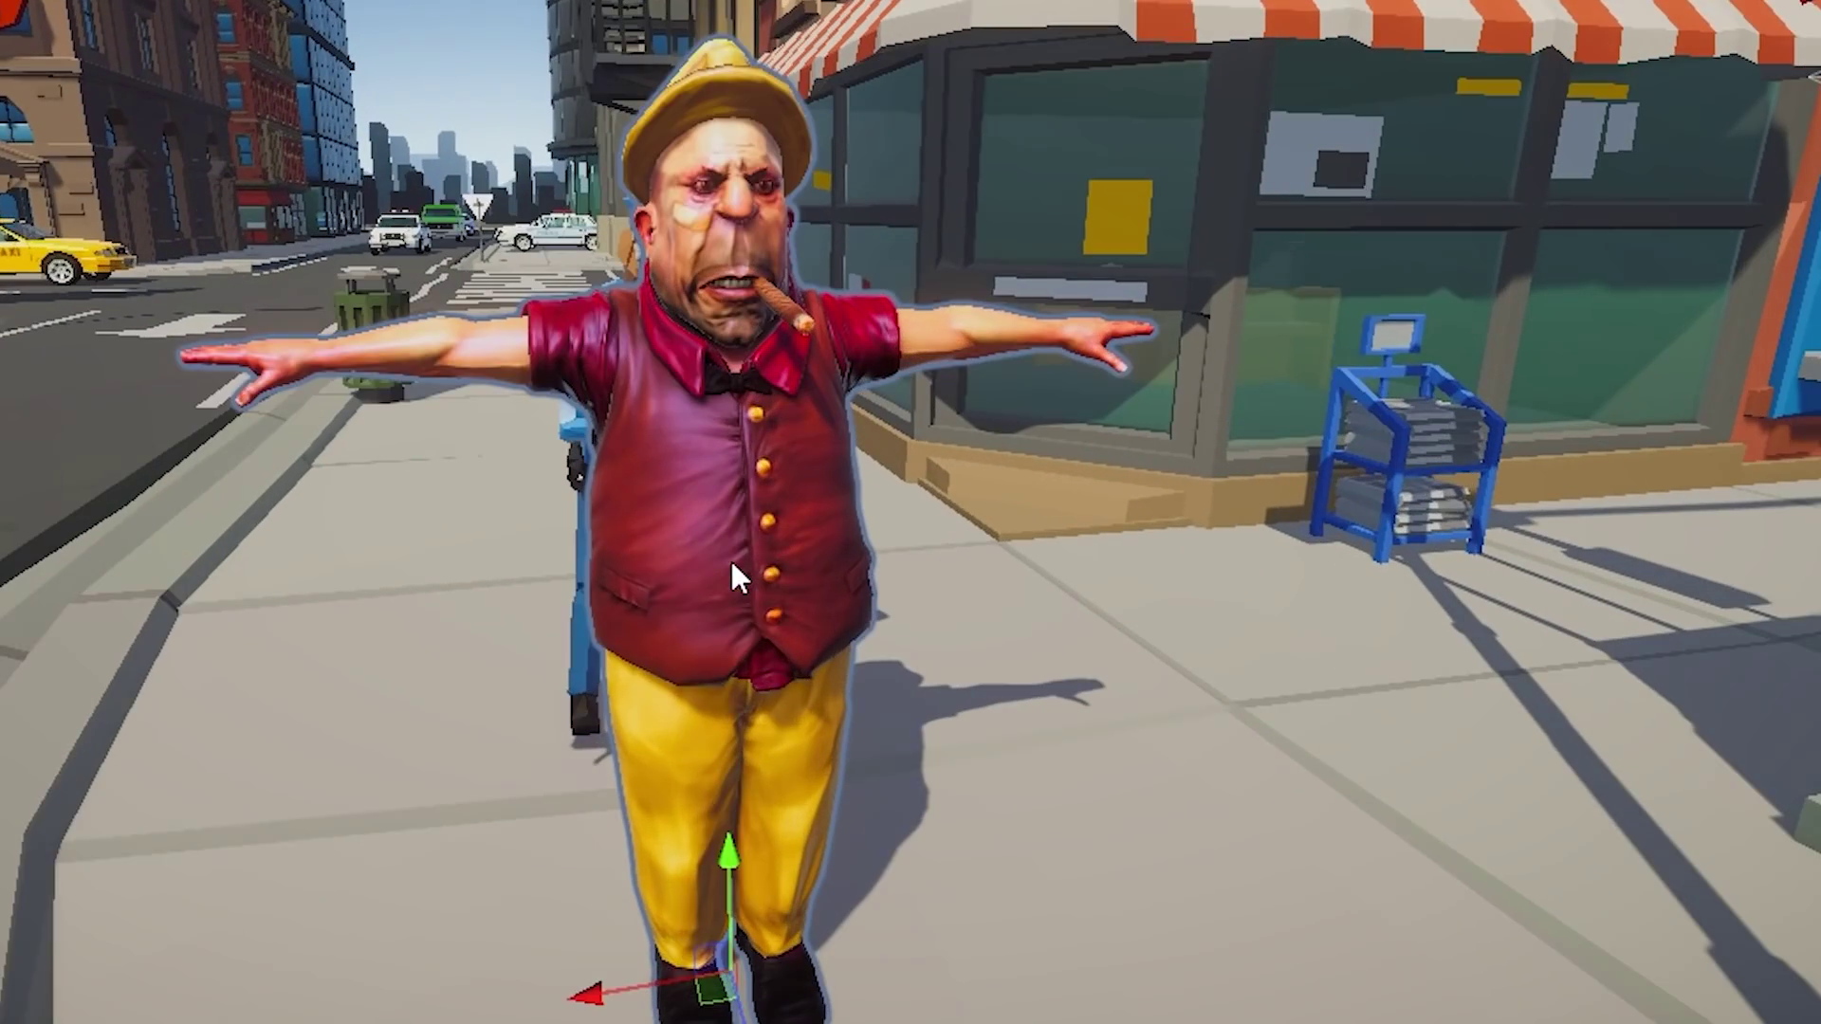
# Preview Mixamo's Reaction animation on the default X Bot character, then browse the Characters list
pyautogui.scroll(-2, 764, 580)
pyautogui.keyDown('alt'); pyautogui.moveTo(857, 593); pyautogui.dragTo(955, 529); pyautogui.keyUp('alt')
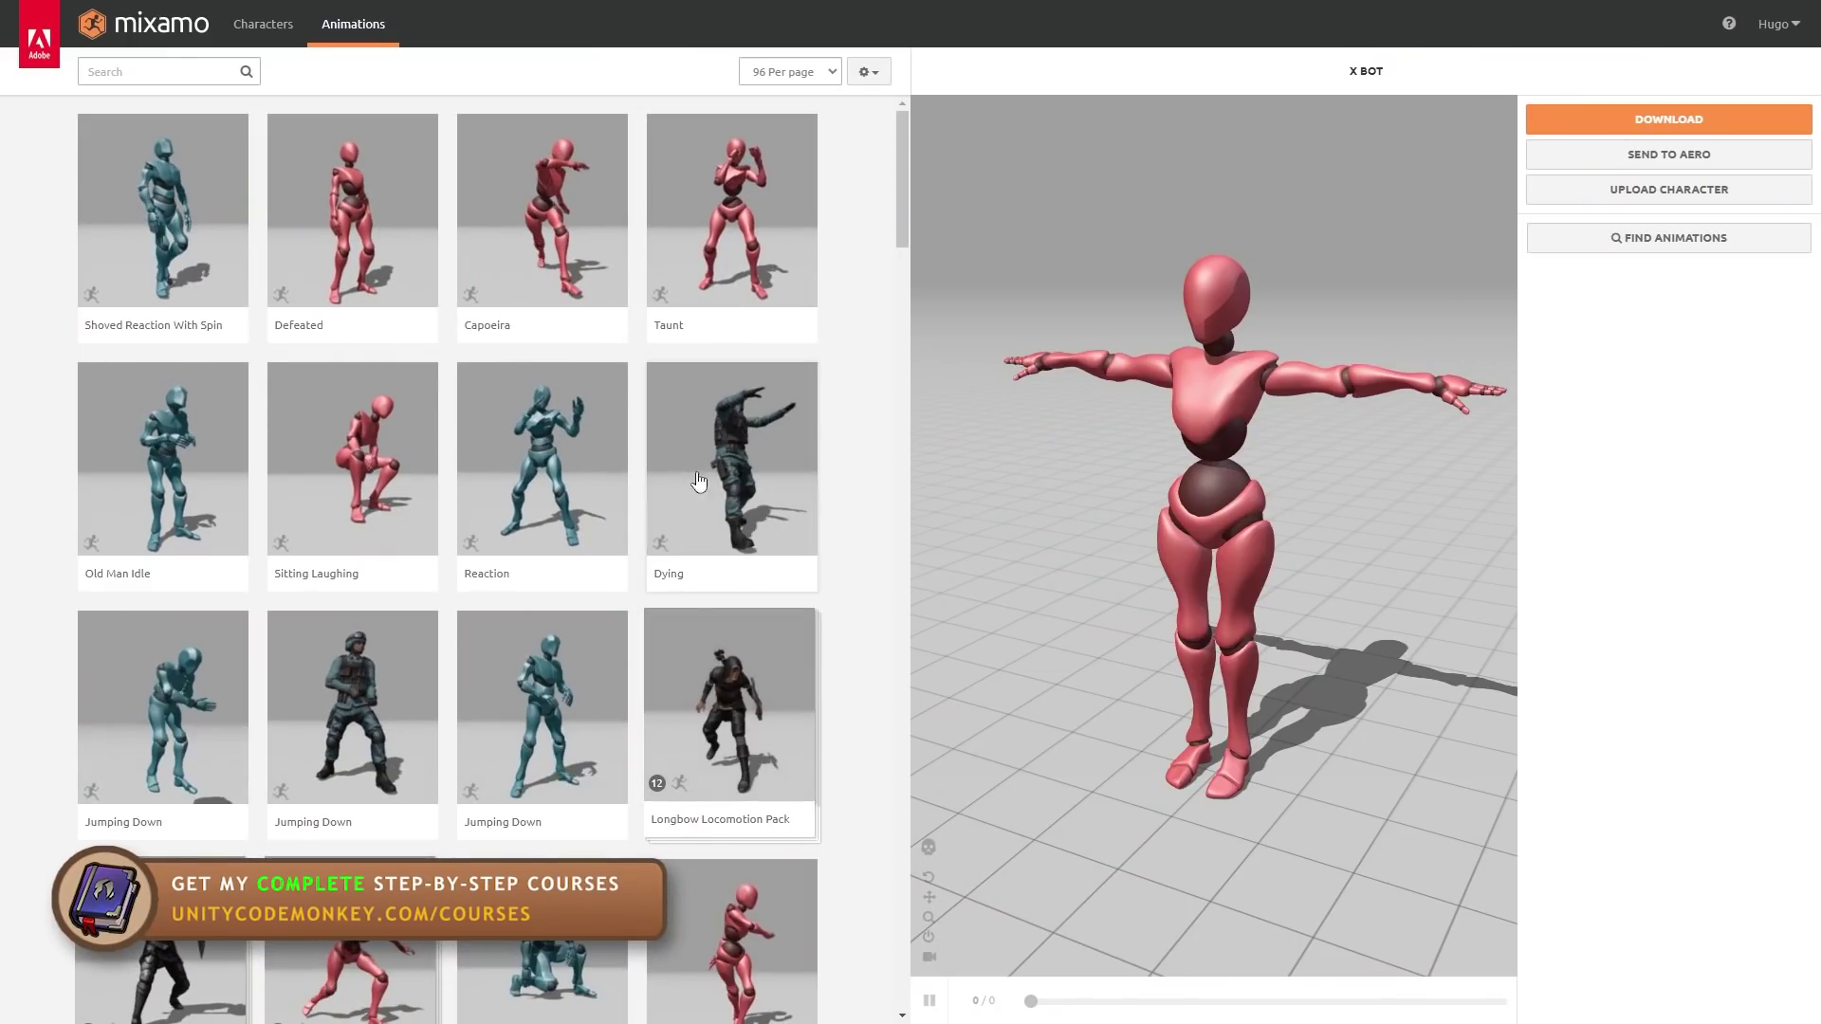
pyautogui.click(615, 520)
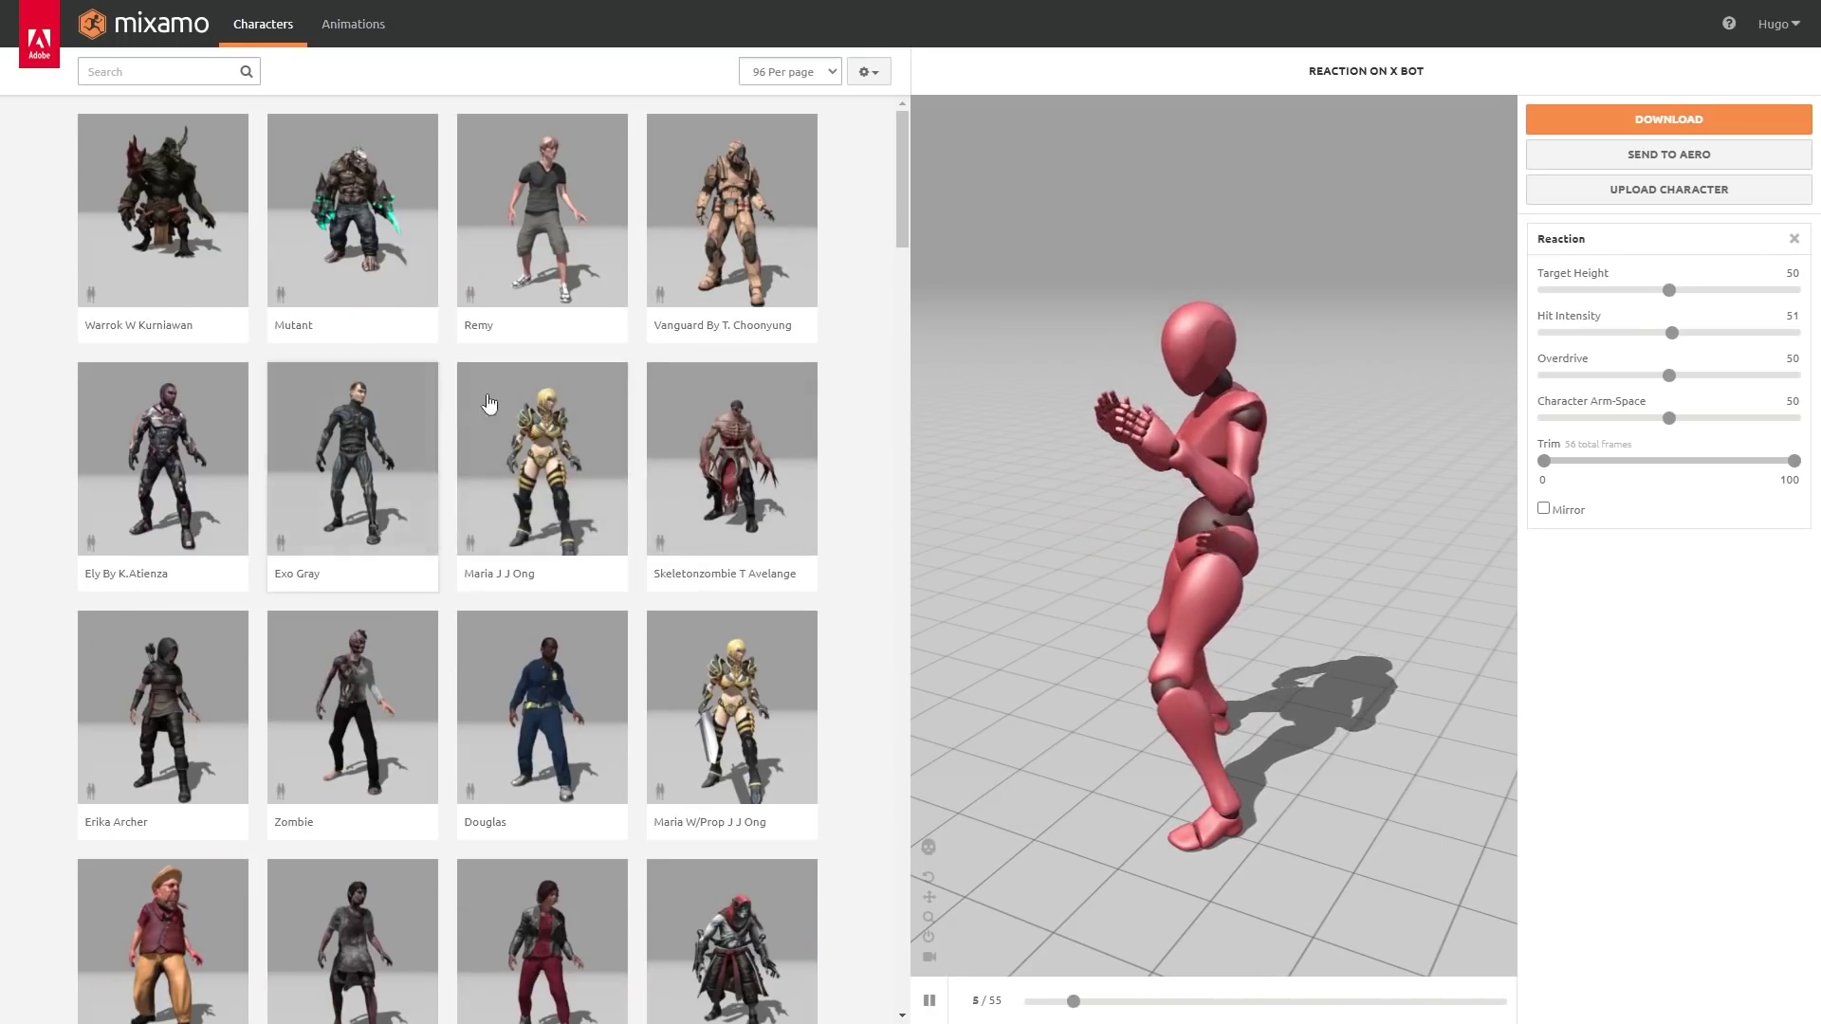
pyautogui.scroll(-15, 651, 379)
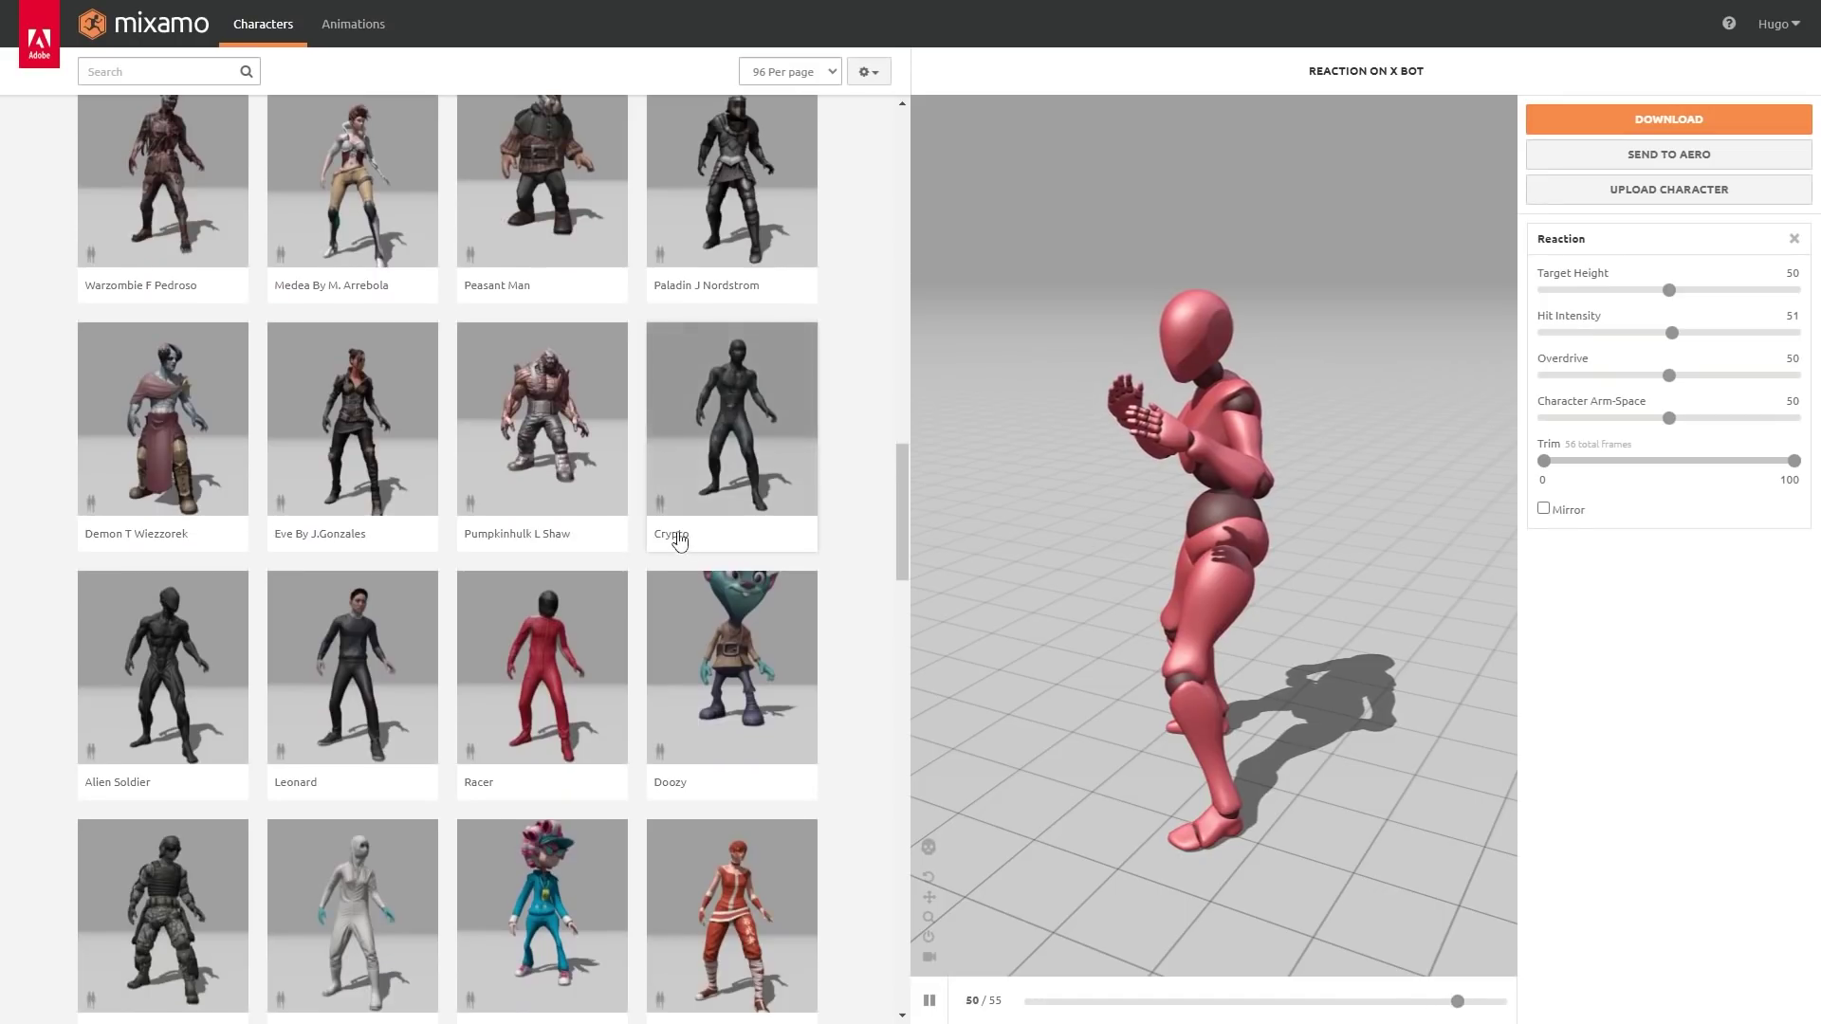
pyautogui.scroll(15, 683, 536)
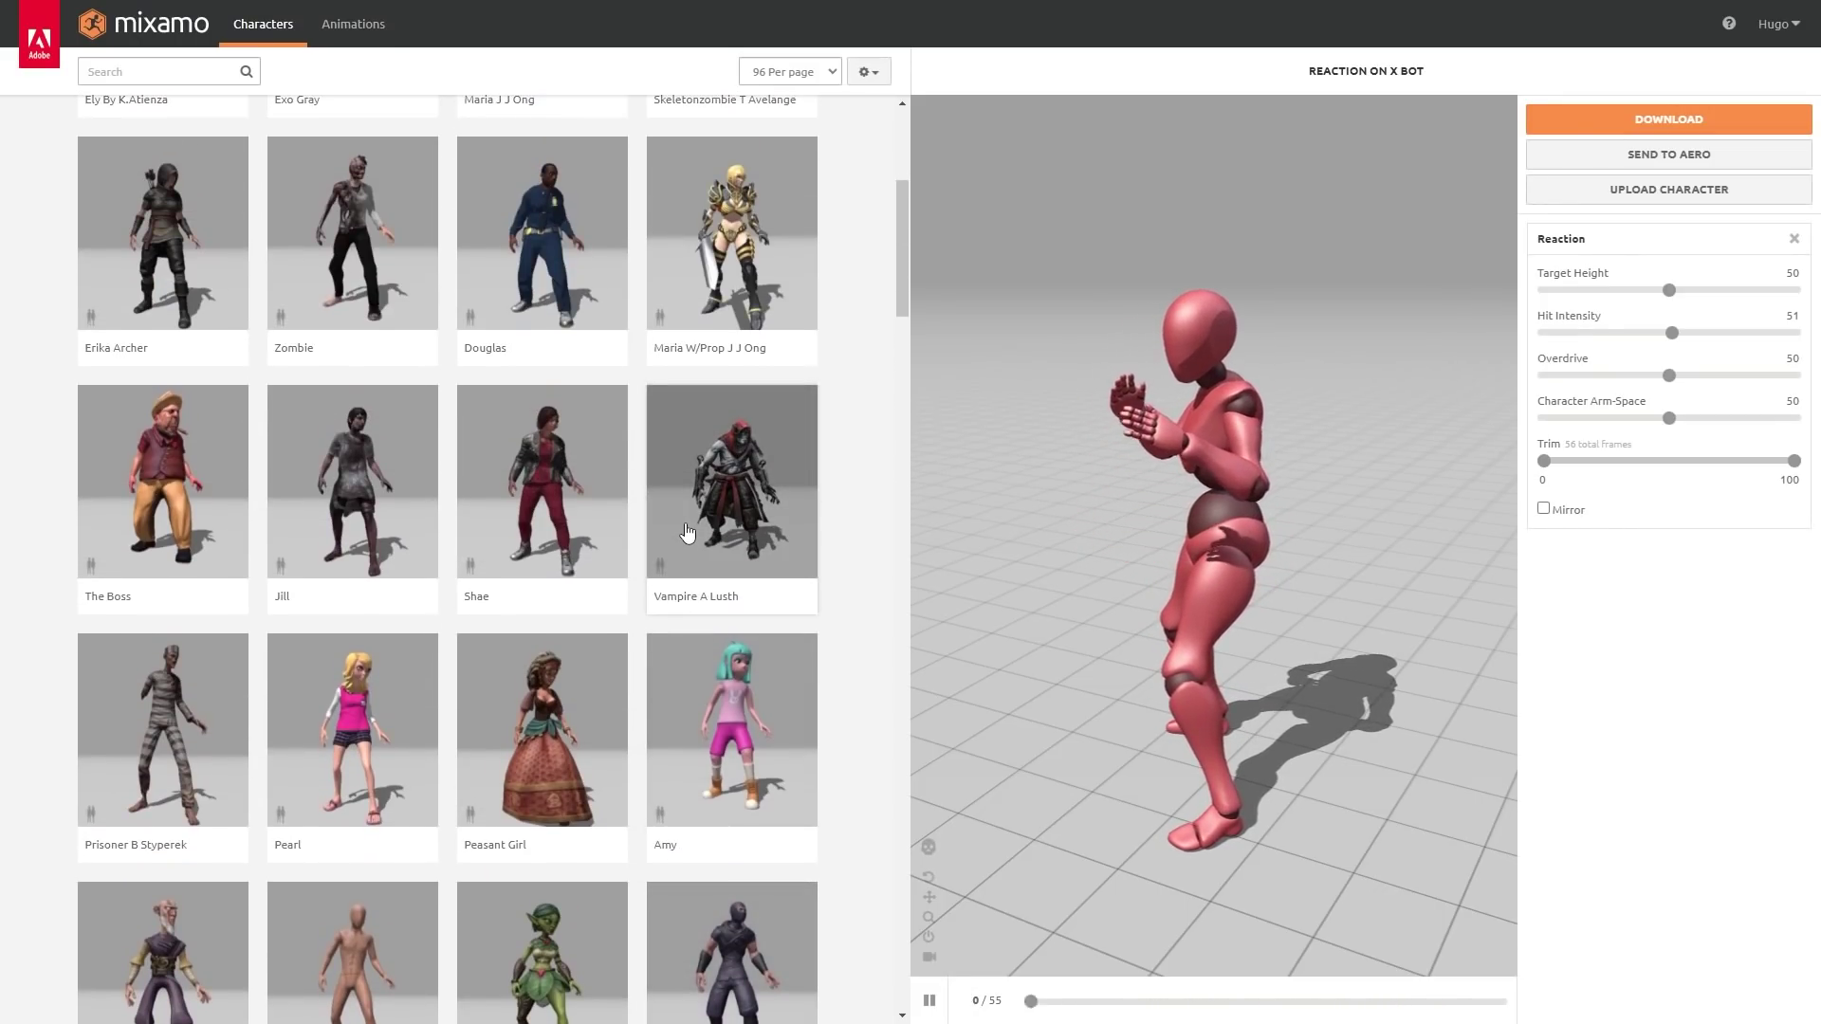
# Apply the Reaction animation to The Boss character
pyautogui.click(163, 481)
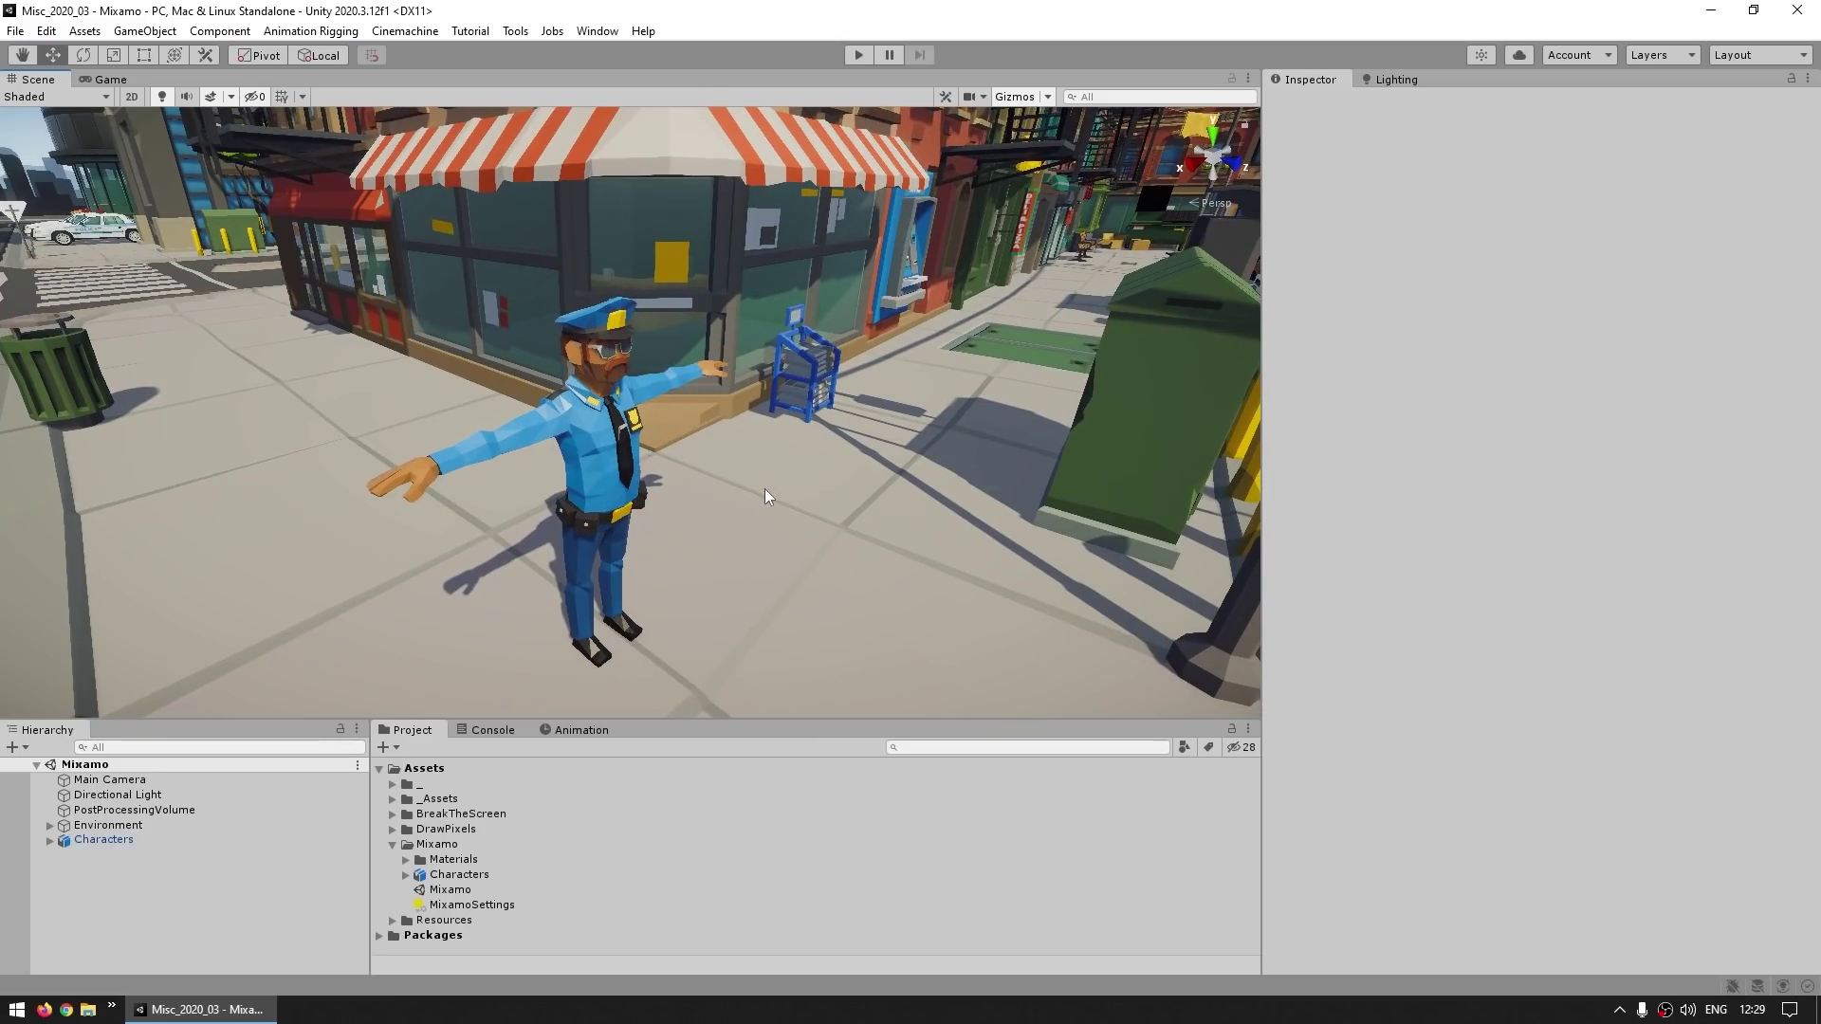
# Orbit around the police officer on the street and bring up the Characters model's import settings
pyautogui.keyDown('alt'); pyautogui.moveTo(774, 509); pyautogui.dragTo(622, 478); pyautogui.keyUp('alt')
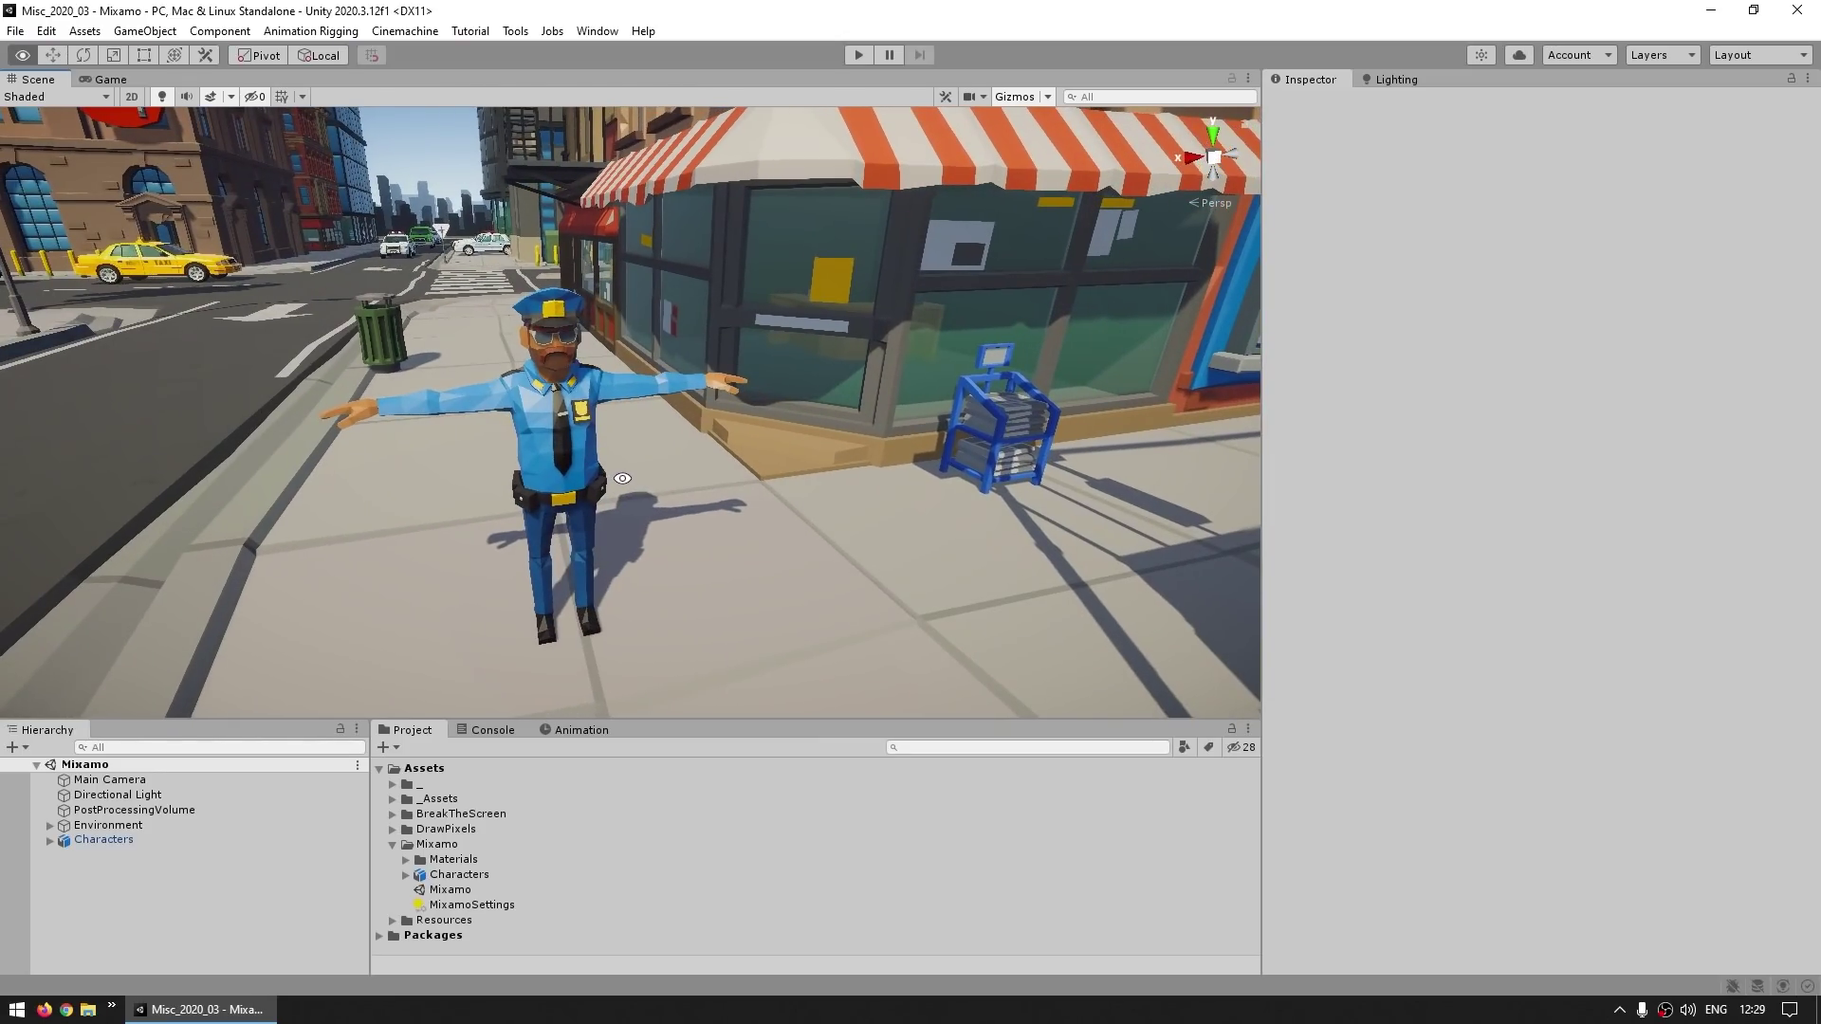
pyautogui.keyDown('alt'); pyautogui.moveTo(528, 445); pyautogui.dragTo(661, 416); pyautogui.keyUp('alt')
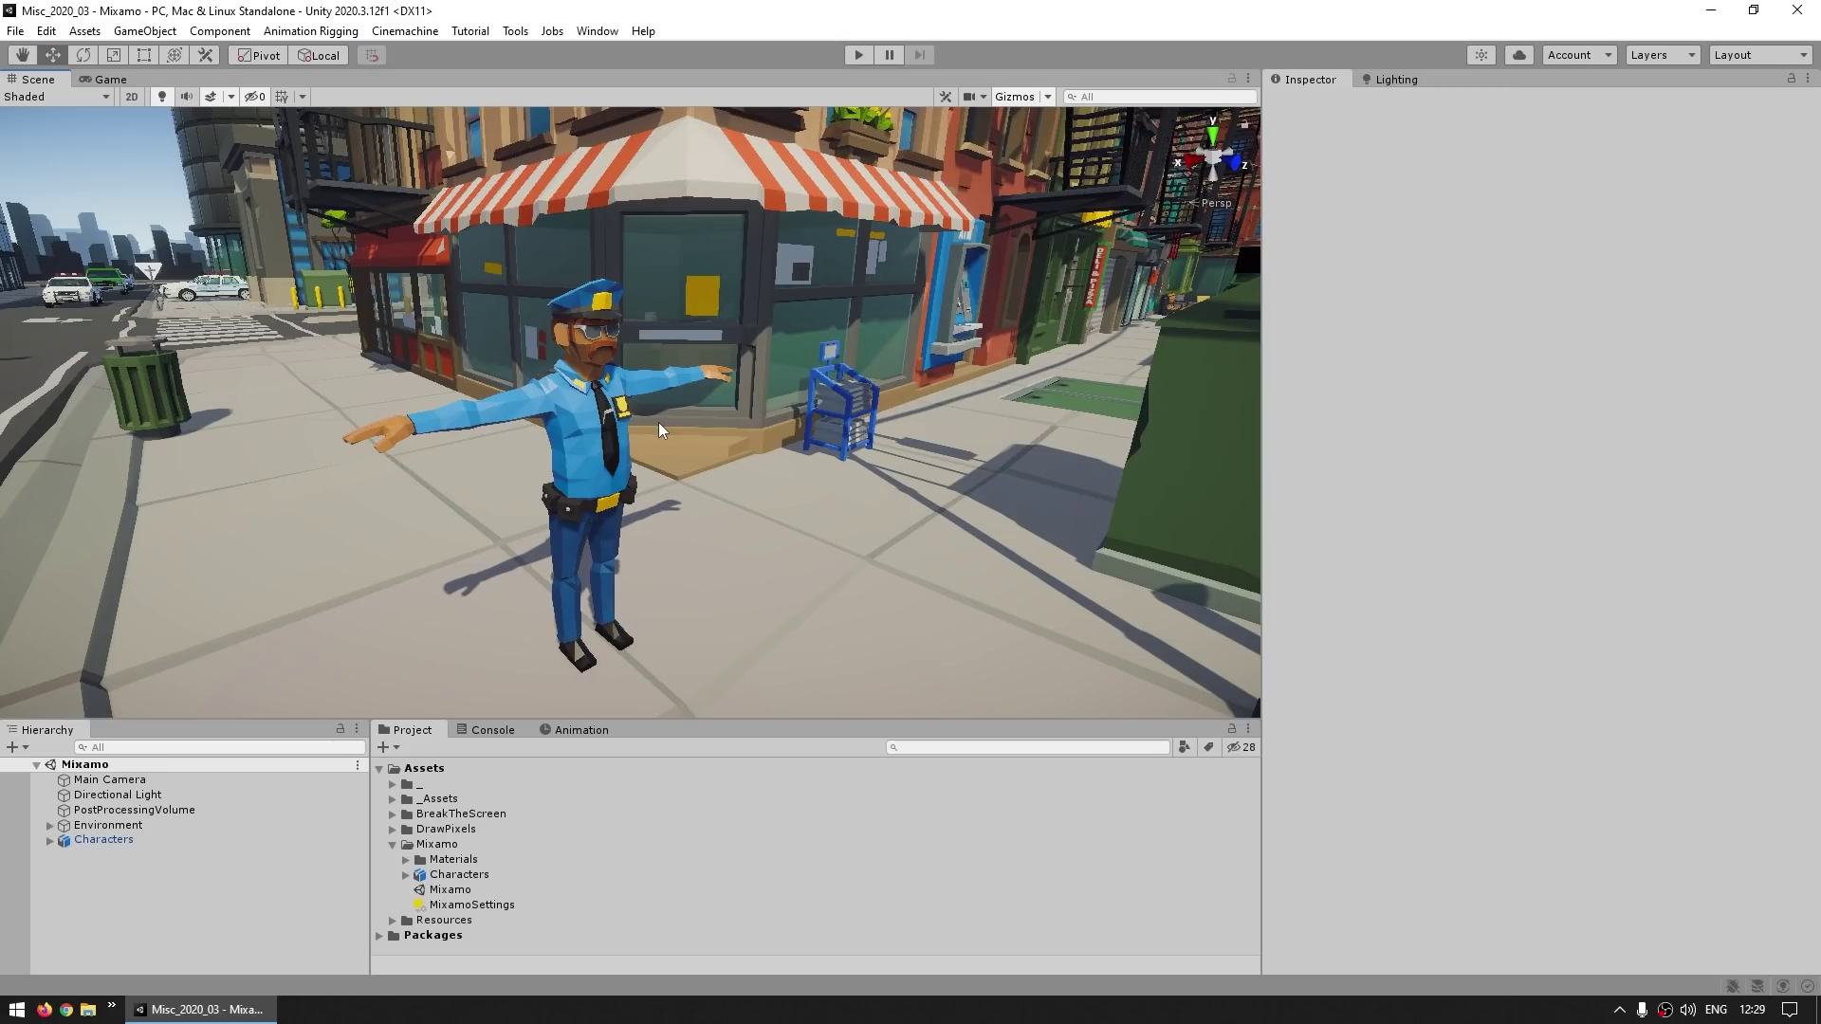
pyautogui.click(404, 878)
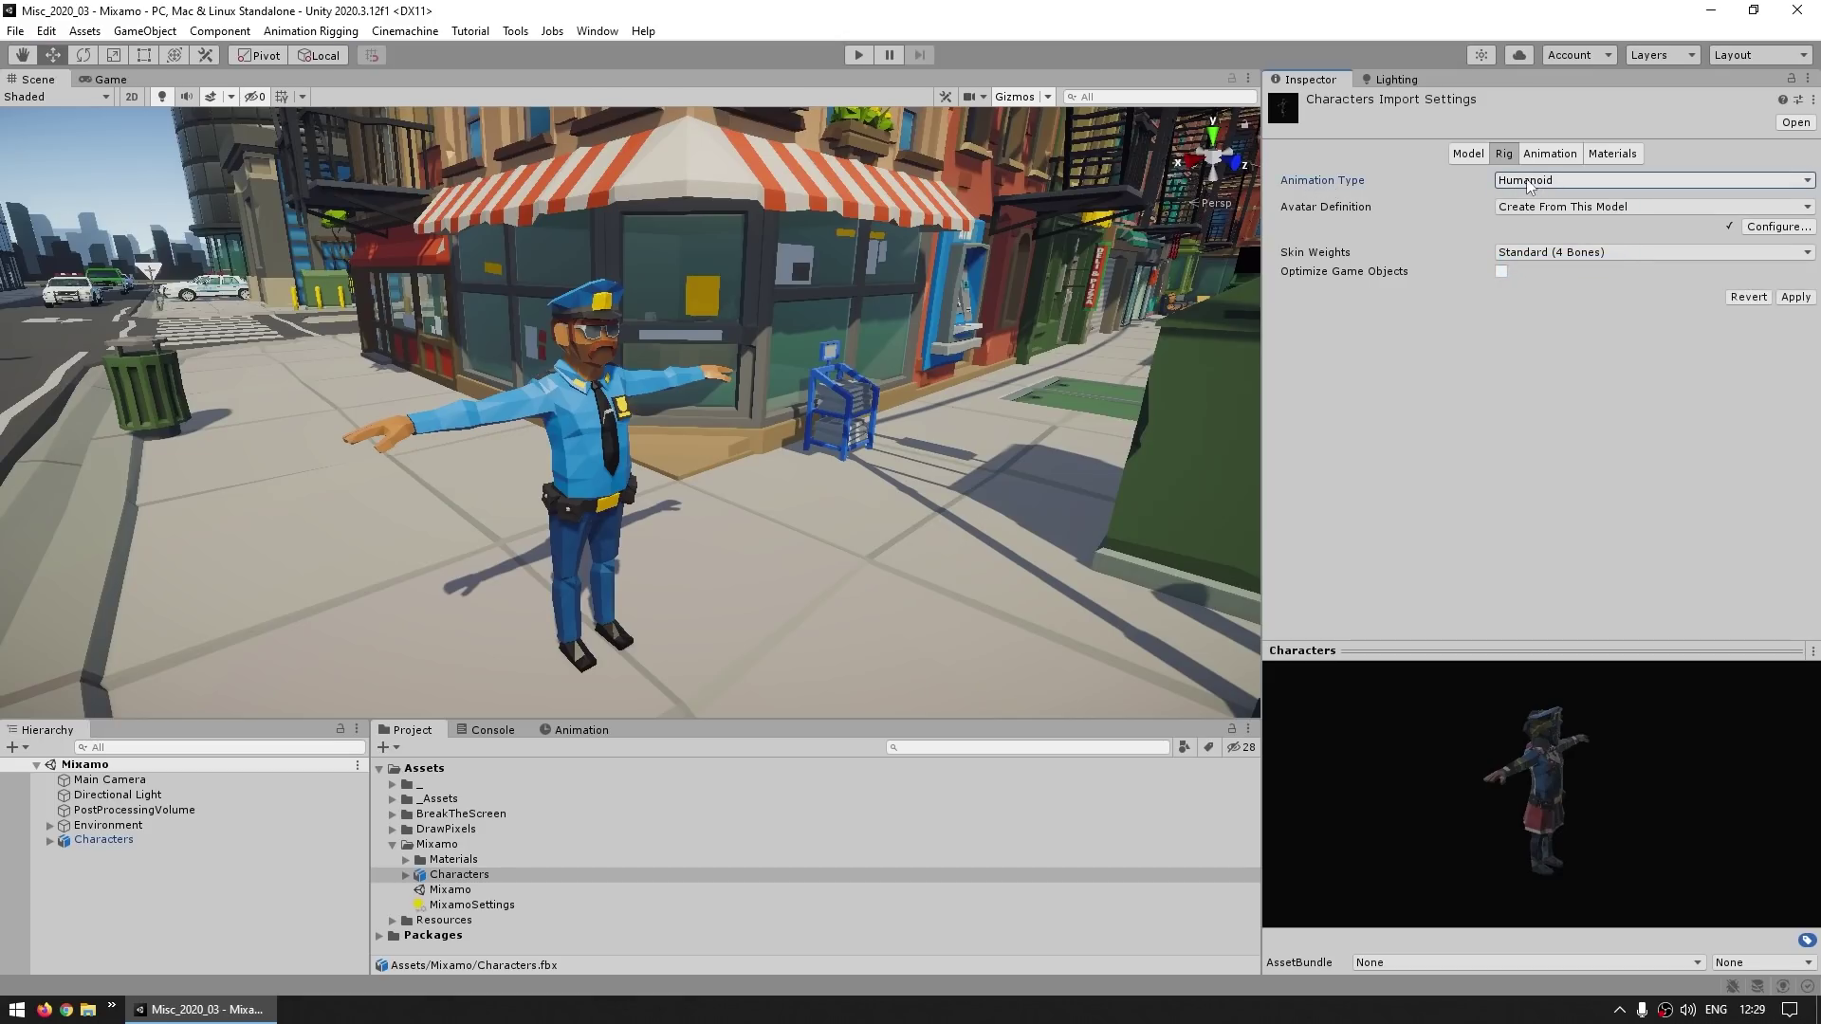
# Apply the Humanoid rig to the Characters model and review its avatar bone mapping
pyautogui.click(1795, 298)
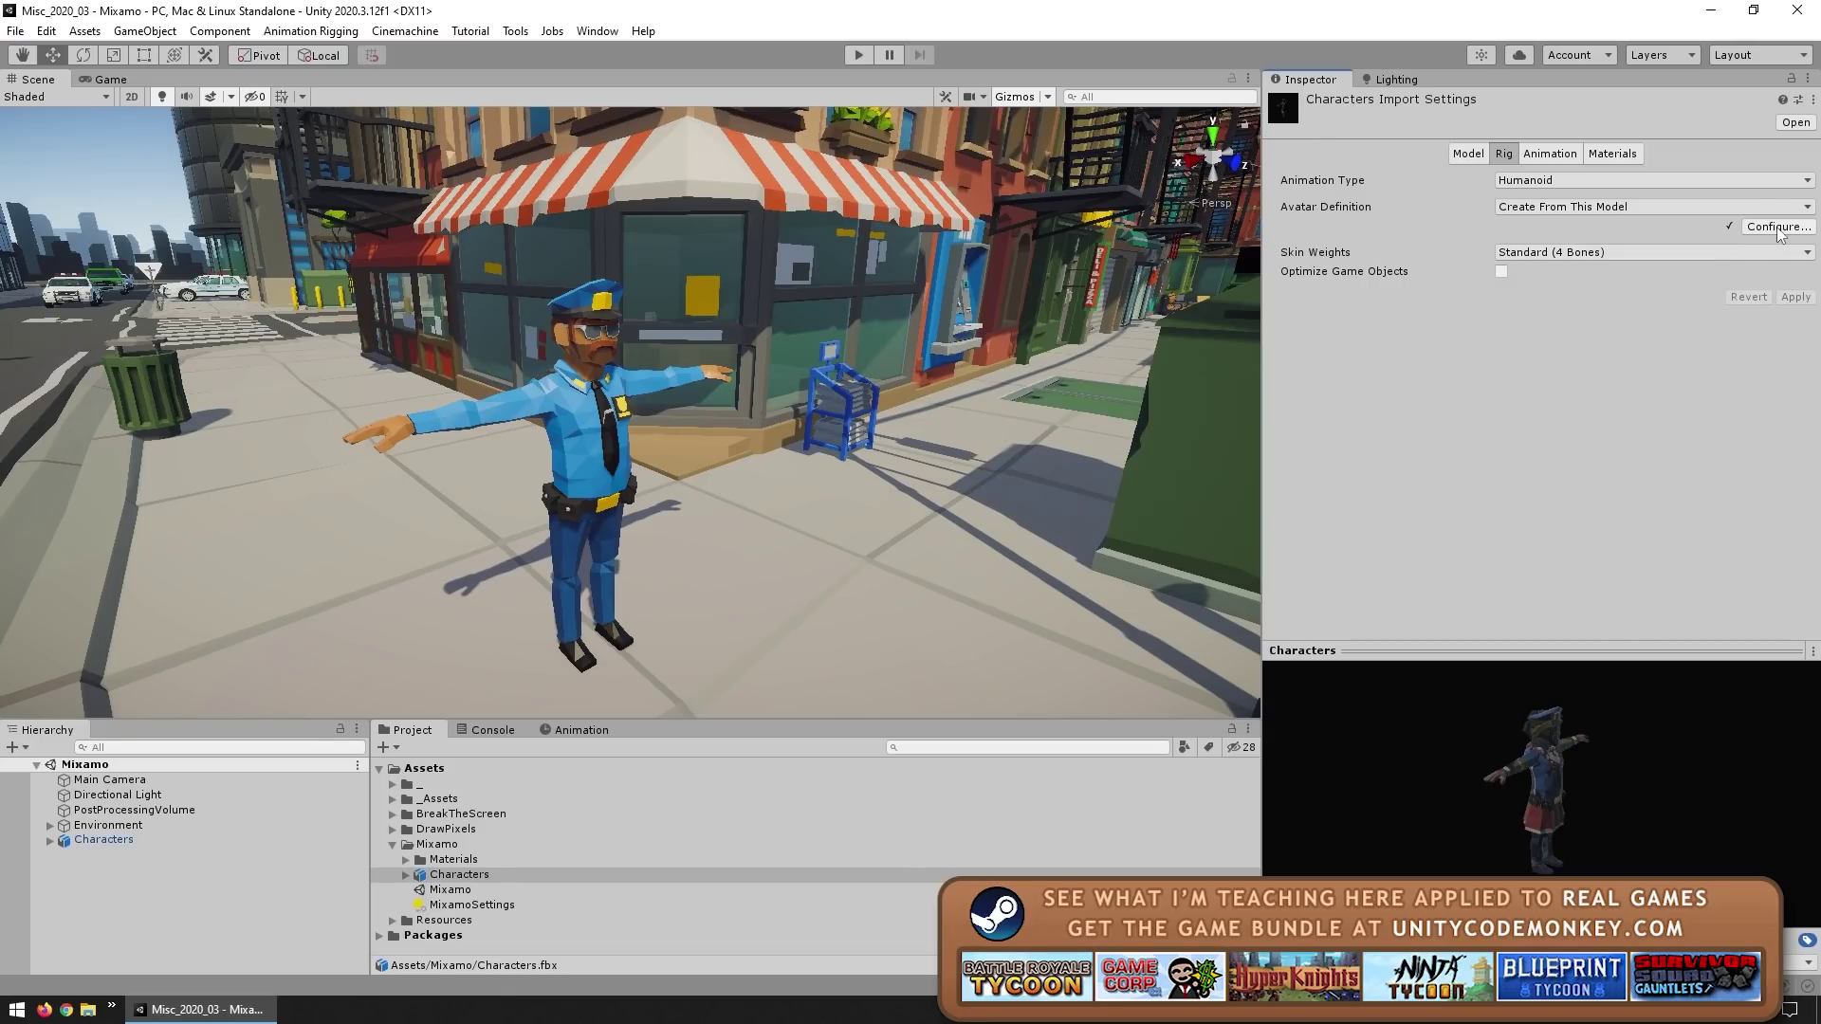
pyautogui.click(1778, 228)
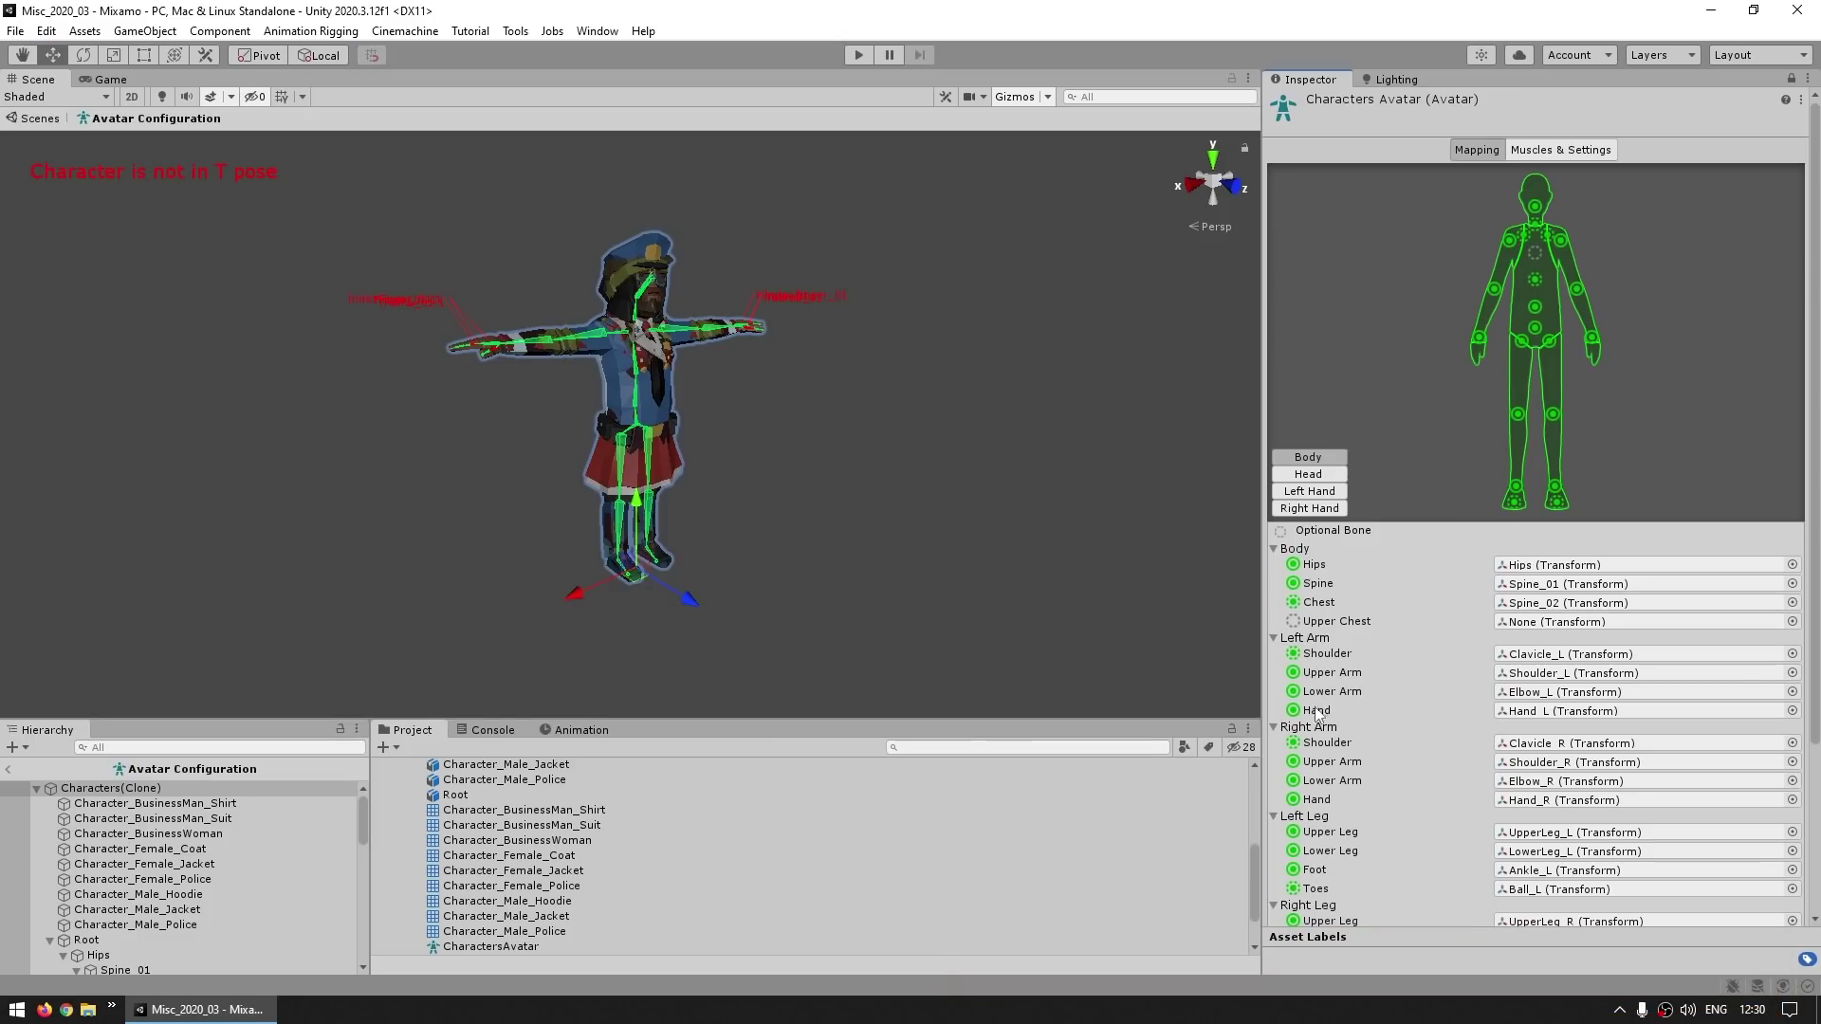
pyautogui.scroll(-5, 1357, 797)
pyautogui.scroll(5, 1342, 735)
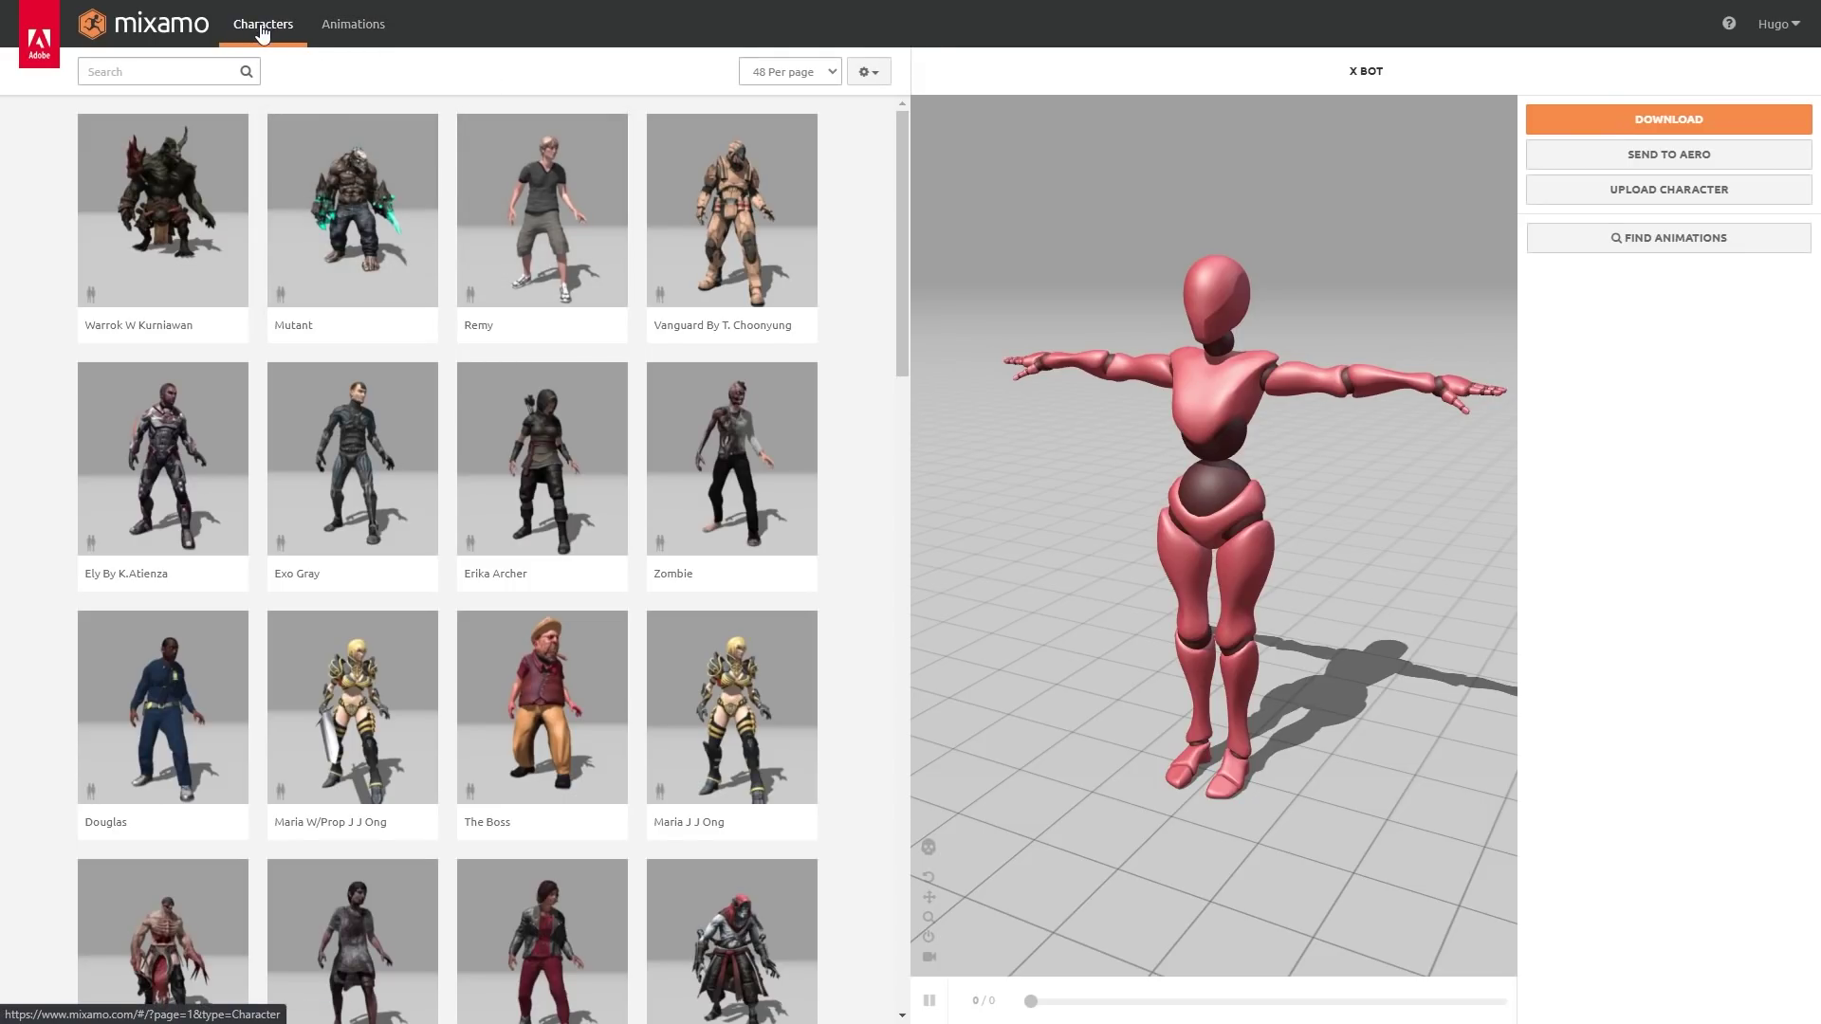
# Open Mixamo's animation library and set it to show 96 animations per page
pyautogui.click(353, 27)
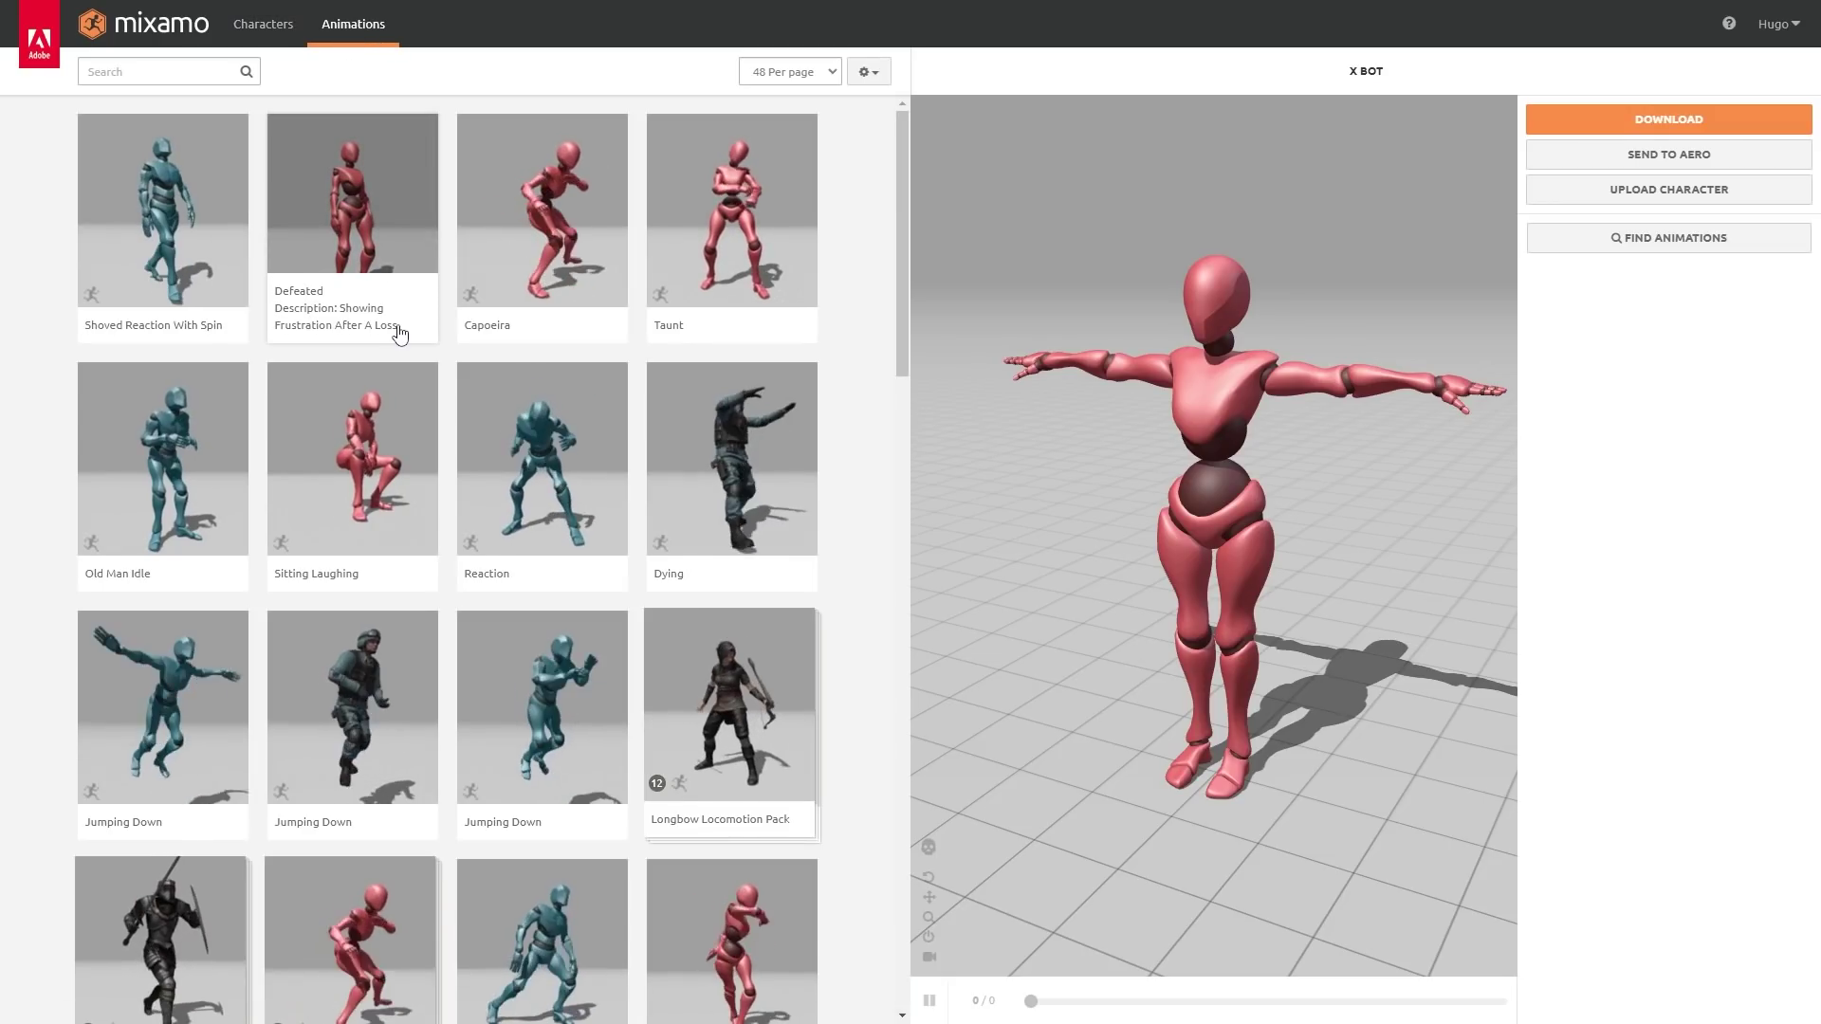
pyautogui.scroll(-5, 422, 590)
pyautogui.scroll(-8, 421, 590)
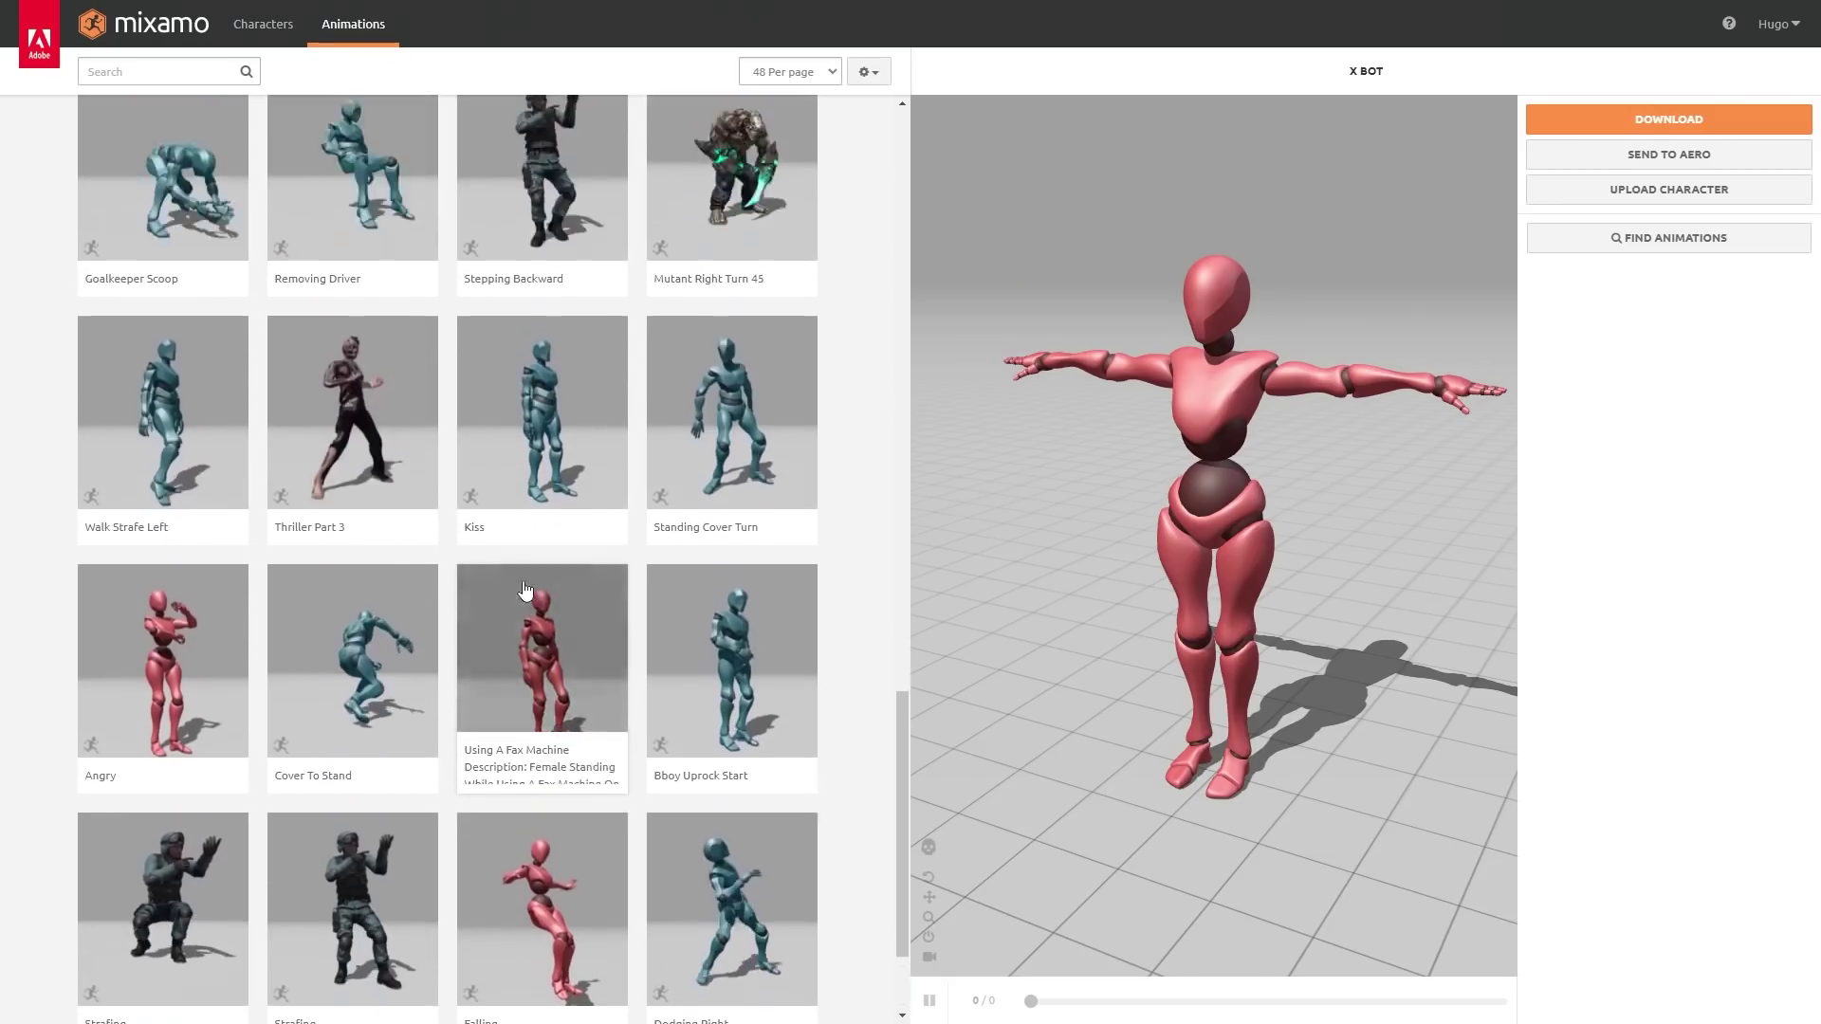
pyautogui.scroll(12, 438, 596)
pyautogui.click(784, 72)
pyautogui.click(779, 123)
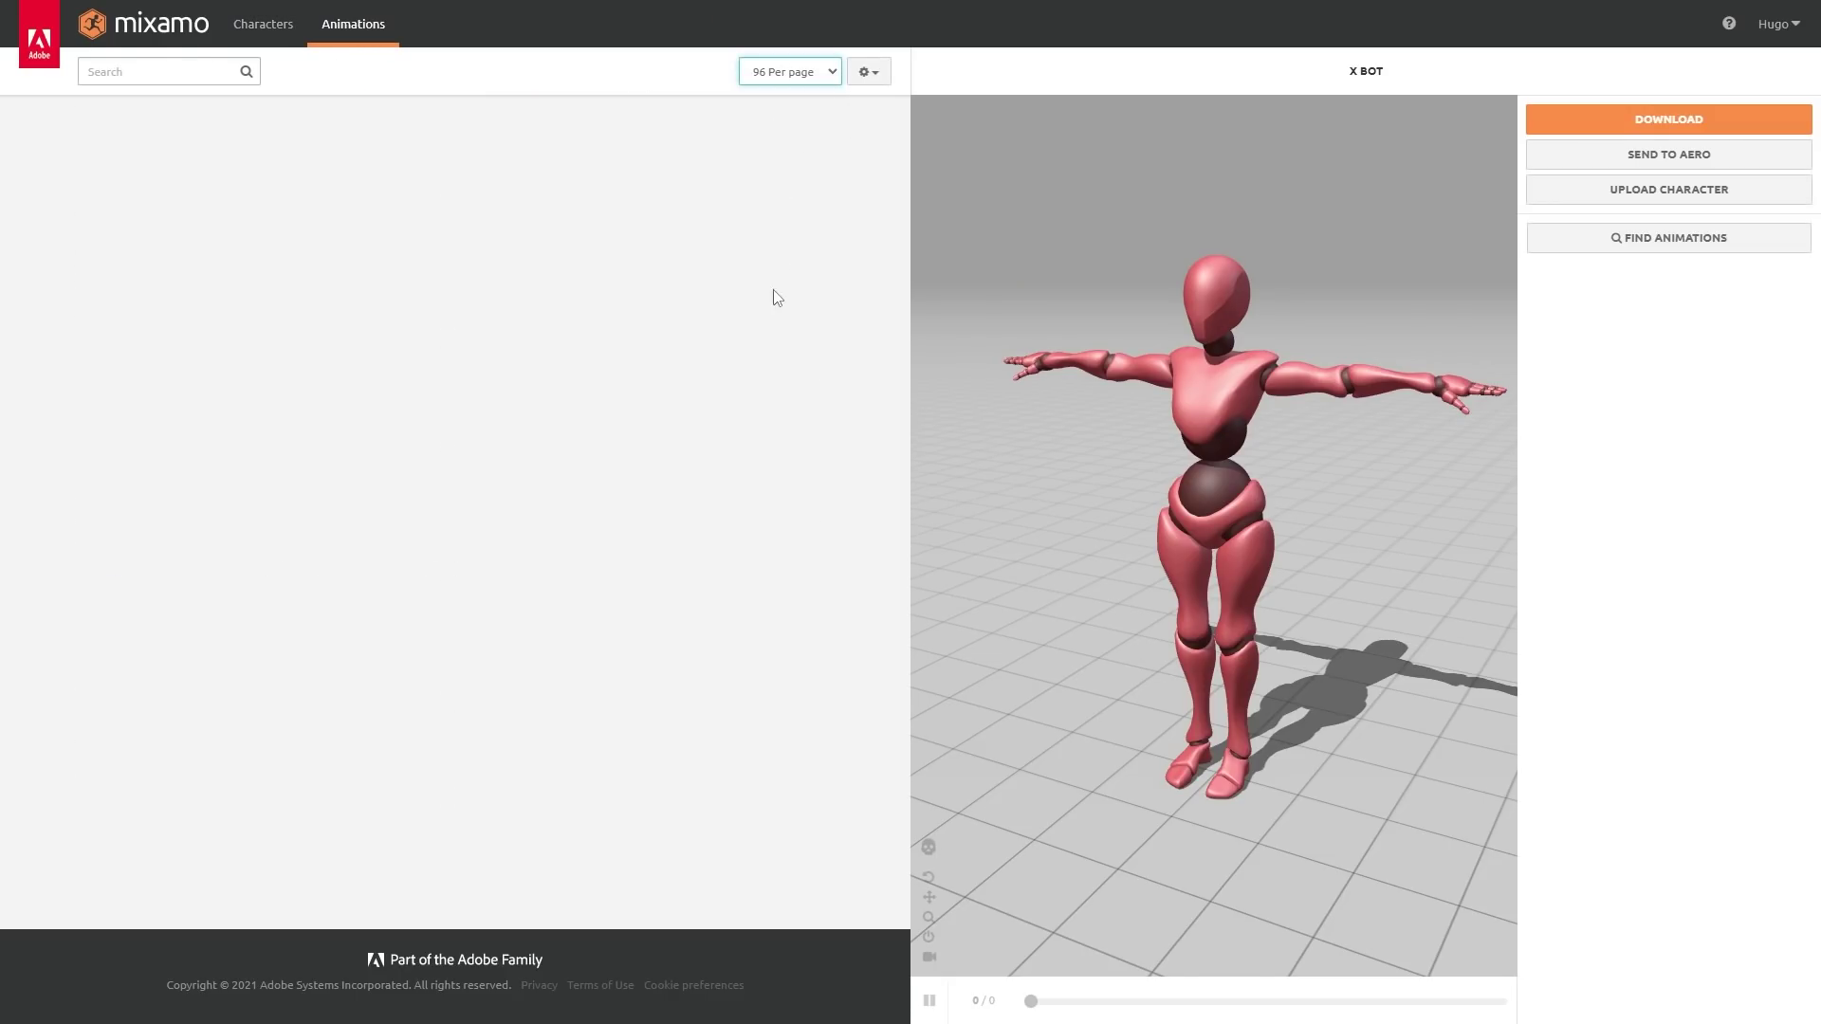
pyautogui.scroll(-20, 690, 494)
# Search the animation library for 'idle' and browse the results
pyautogui.click(137, 72)
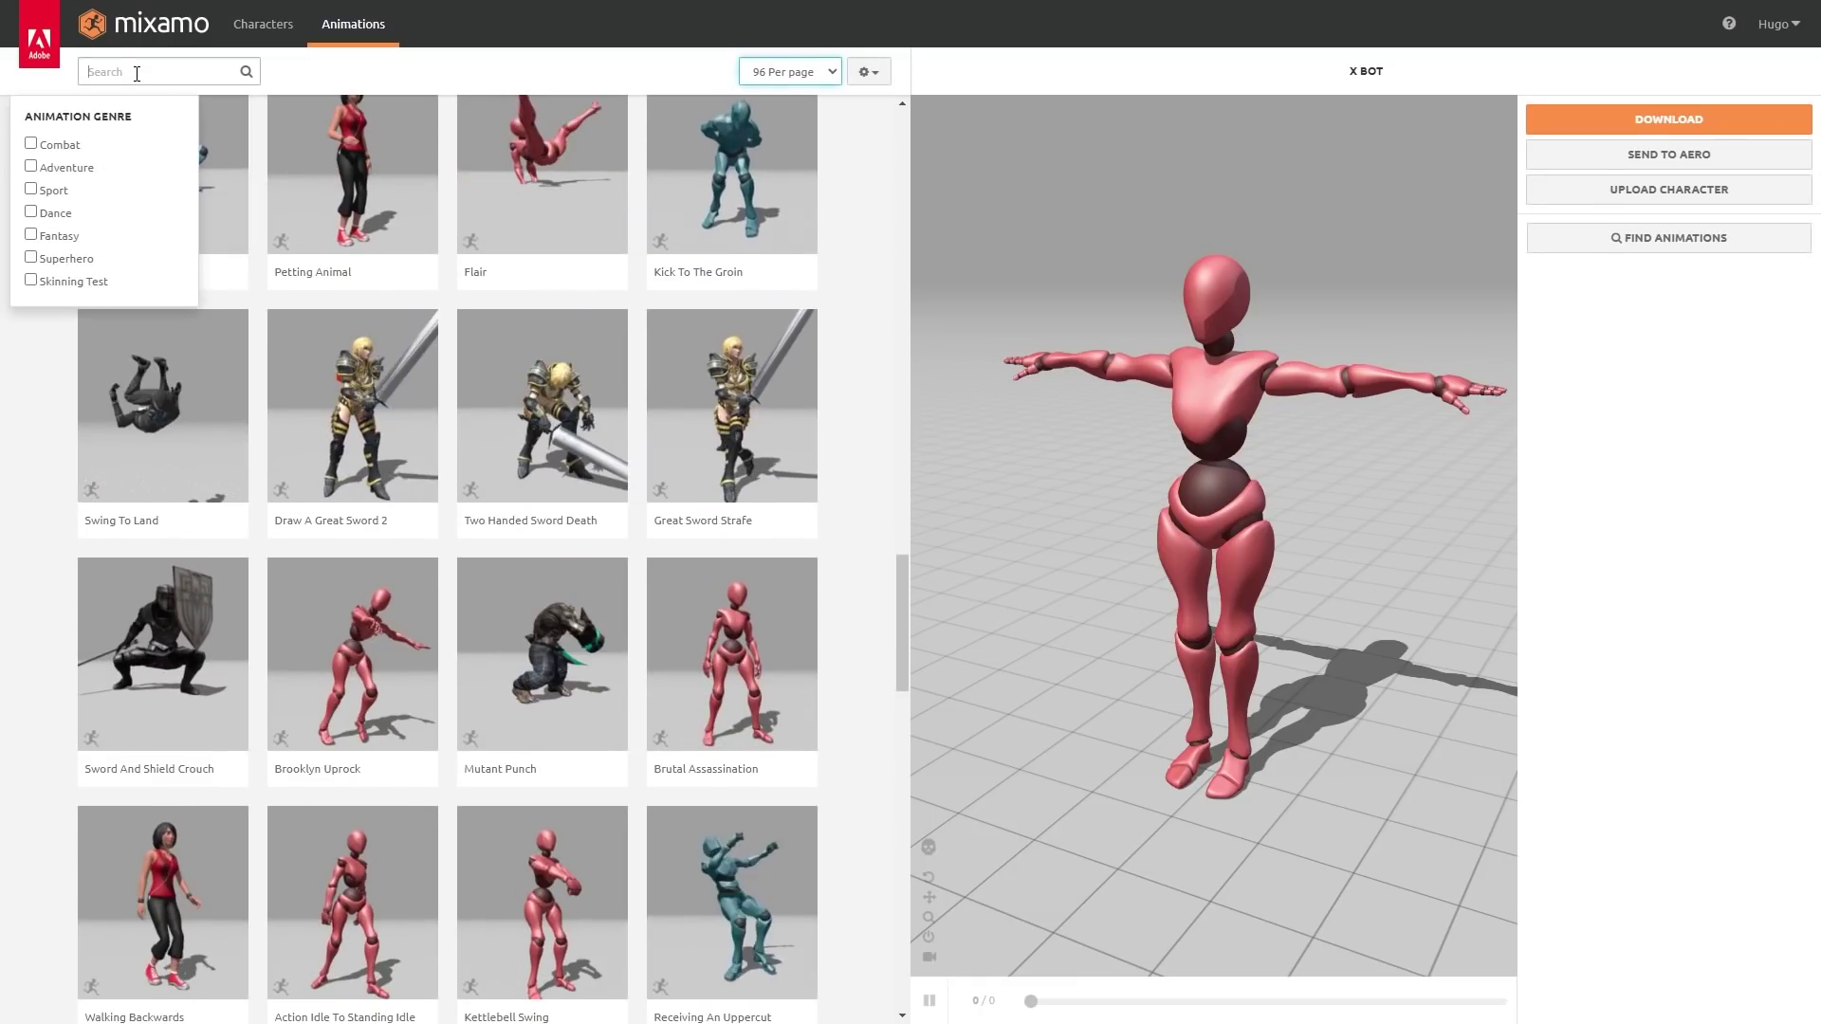
pyautogui.write('idle')
pyautogui.press('Return')
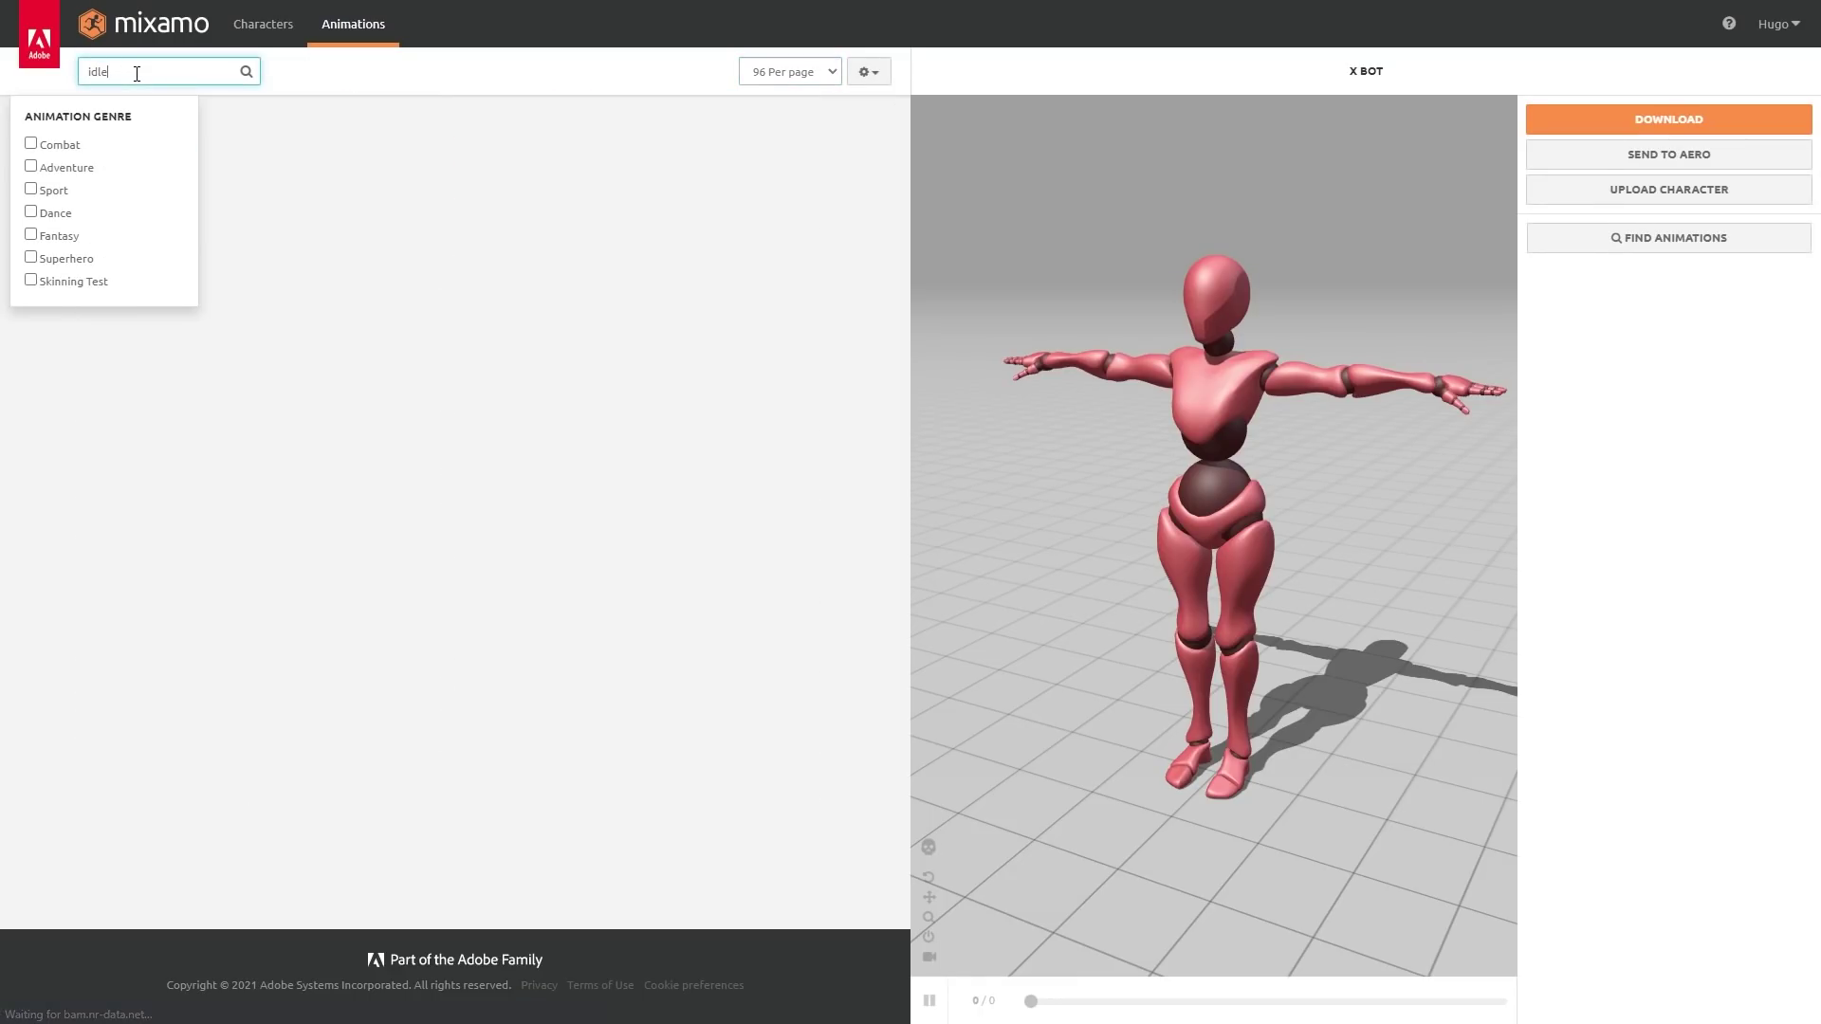
pyautogui.scroll(-6, 874, 327)
pyautogui.scroll(-2, 859, 478)
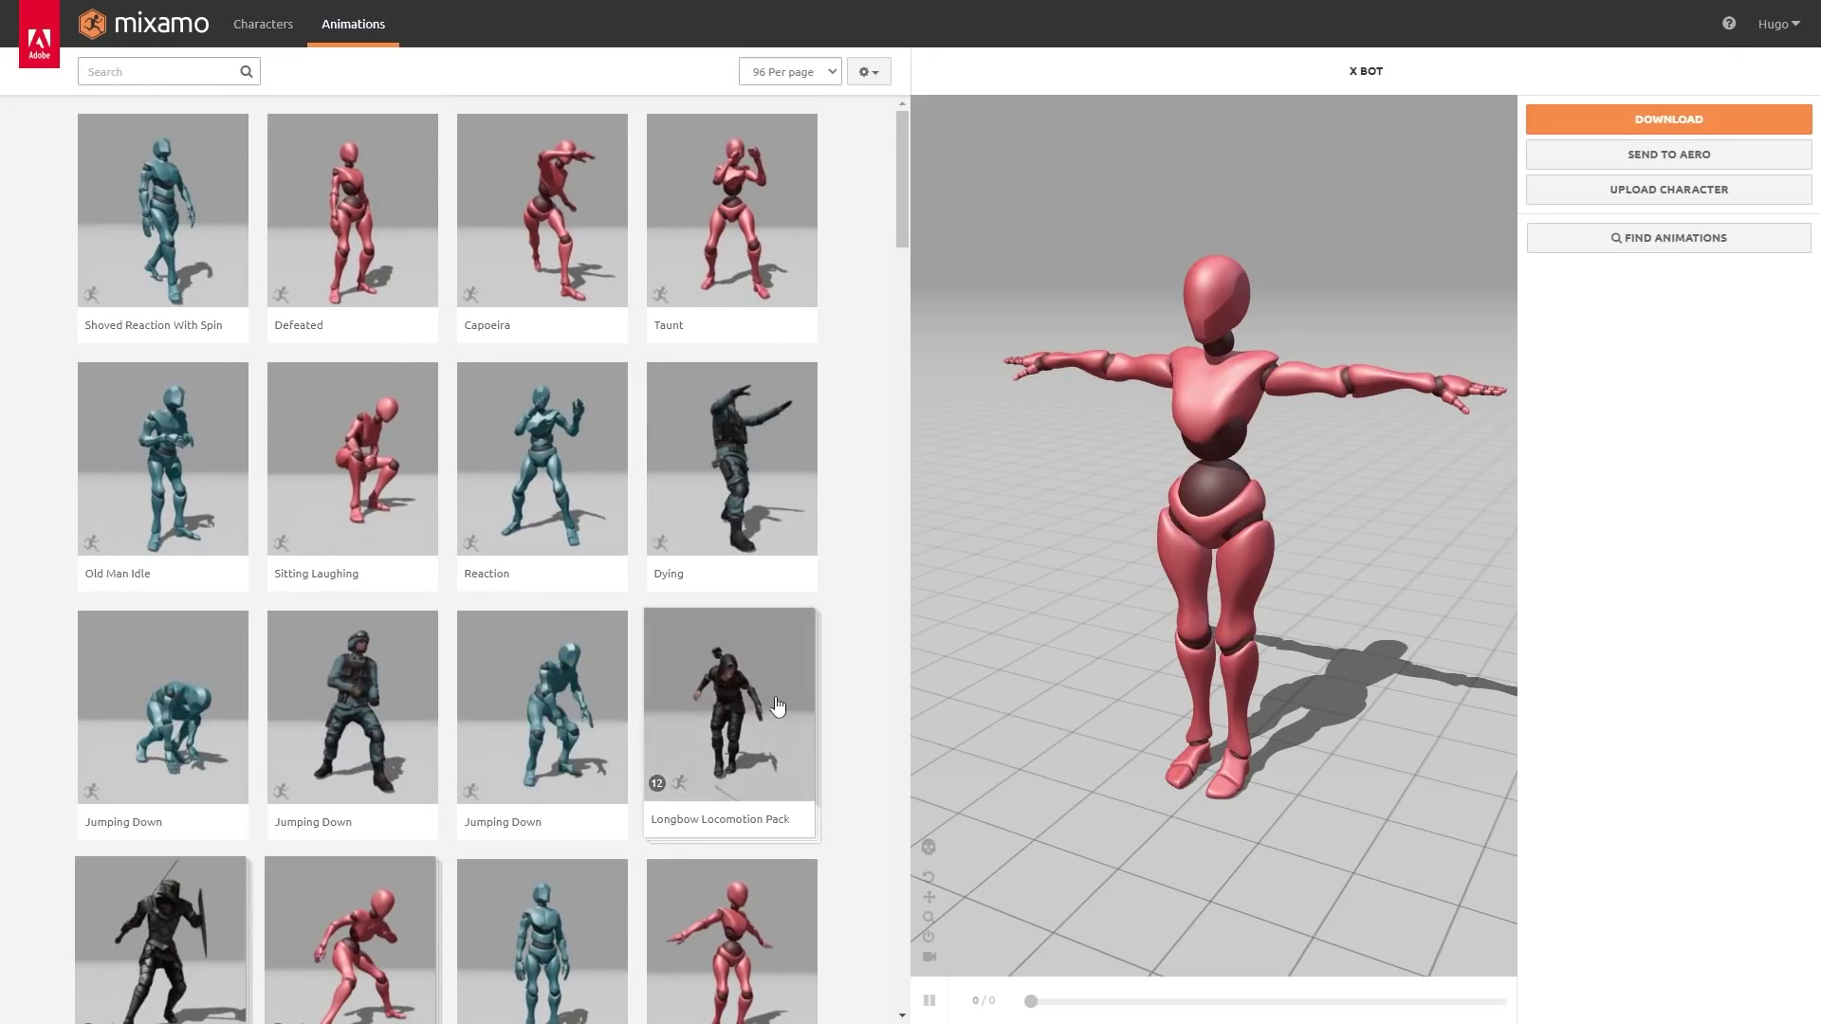
# Preview Reaction on X Bot, try Hit Intensity 0 and 100, settle on 51, then open Download
pyautogui.click(541, 470)
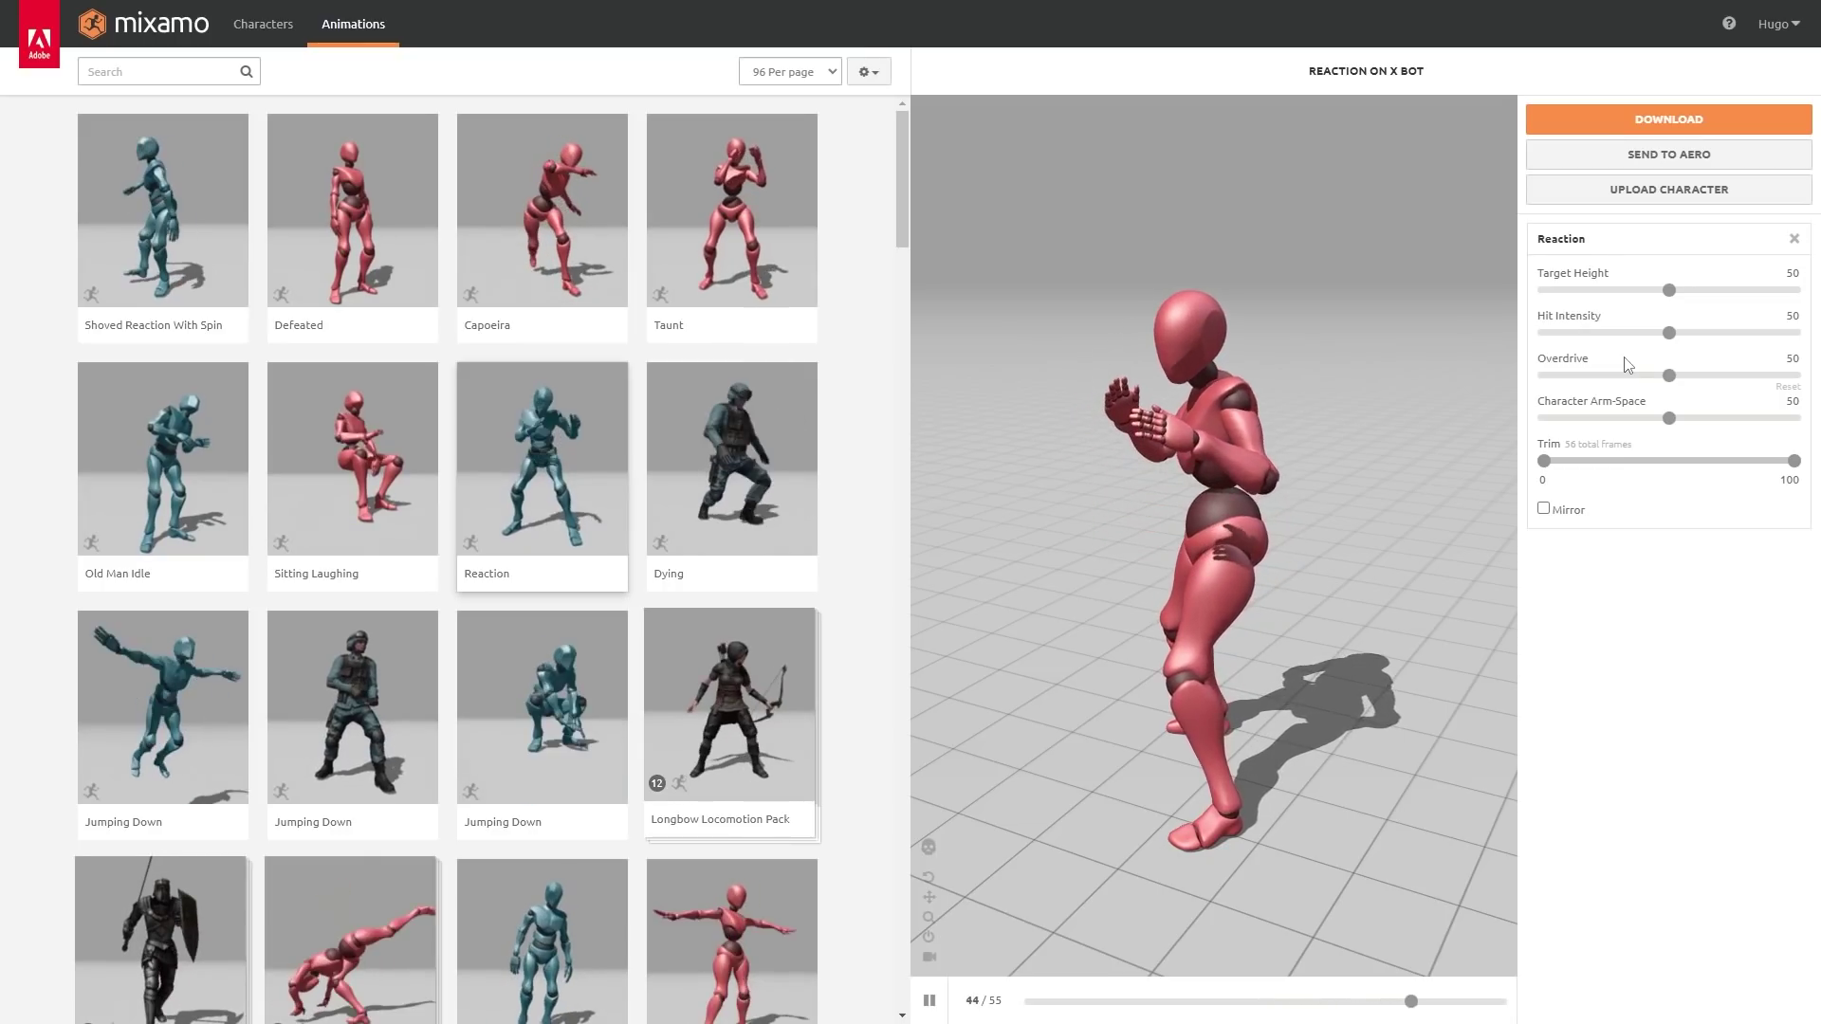
pyautogui.click(1669, 333)
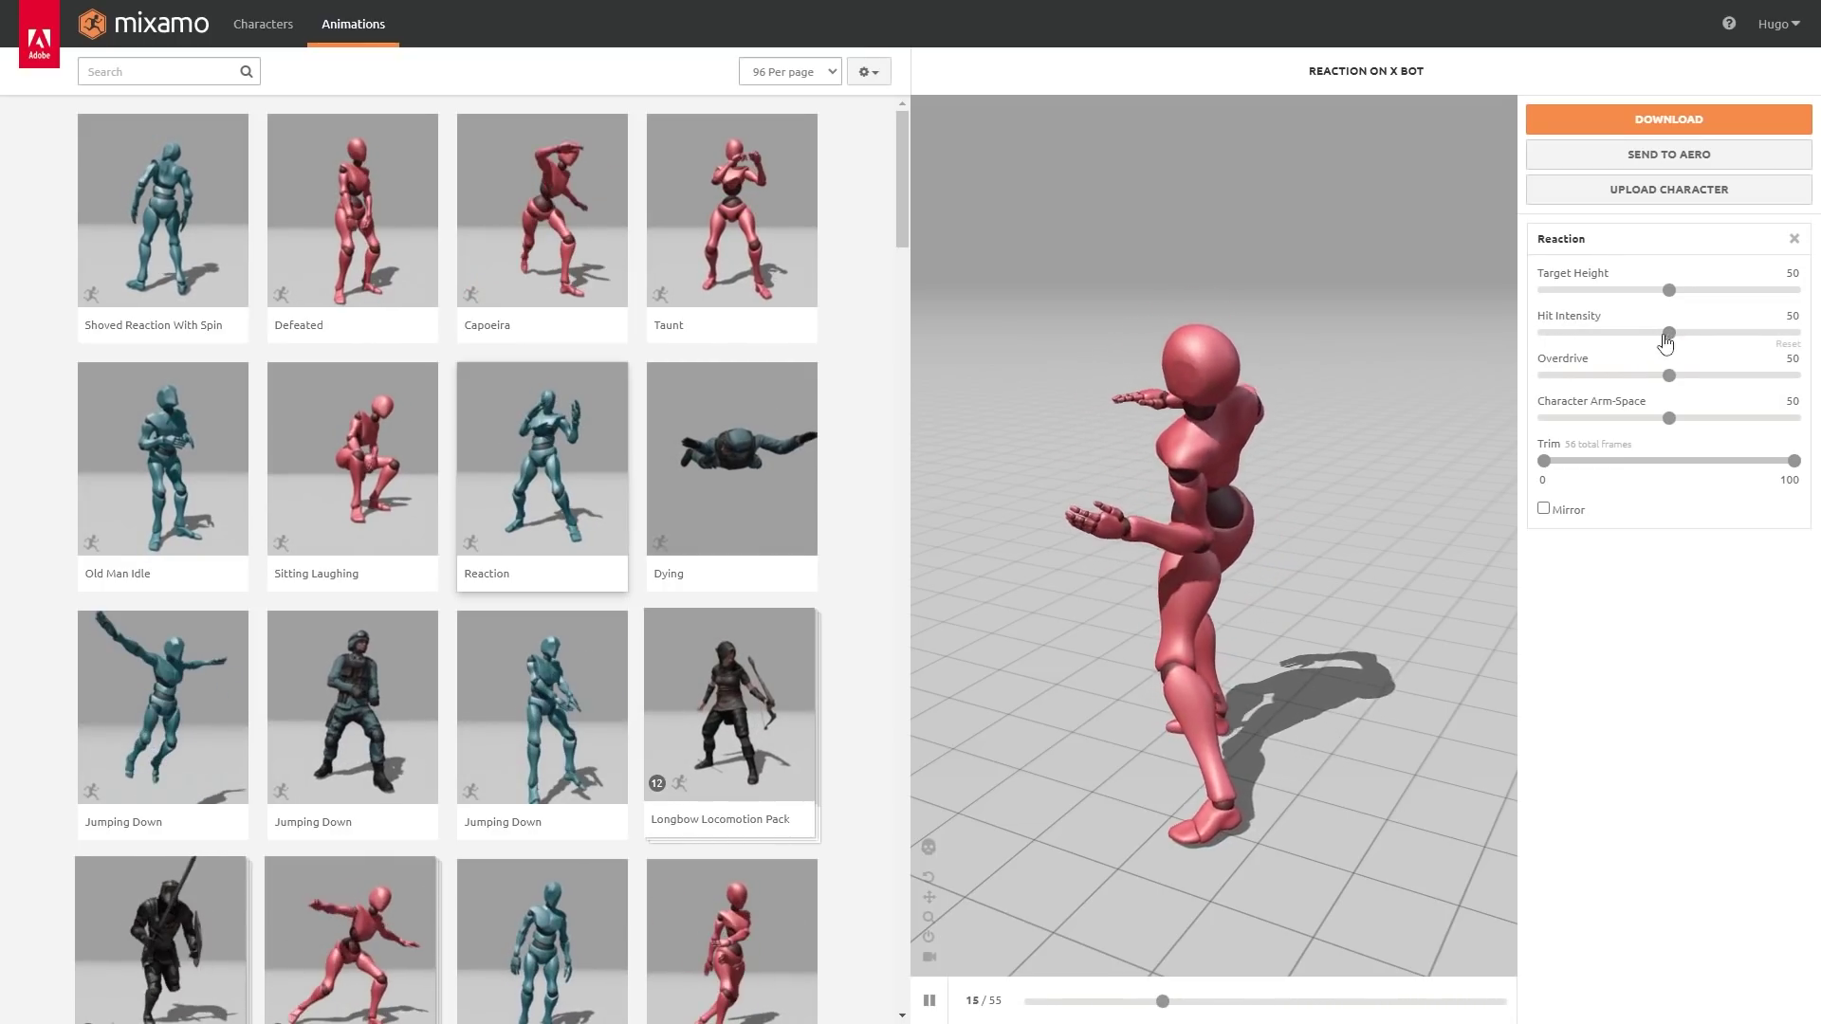
pyautogui.moveTo(1669, 333); pyautogui.dragTo(1544, 333)
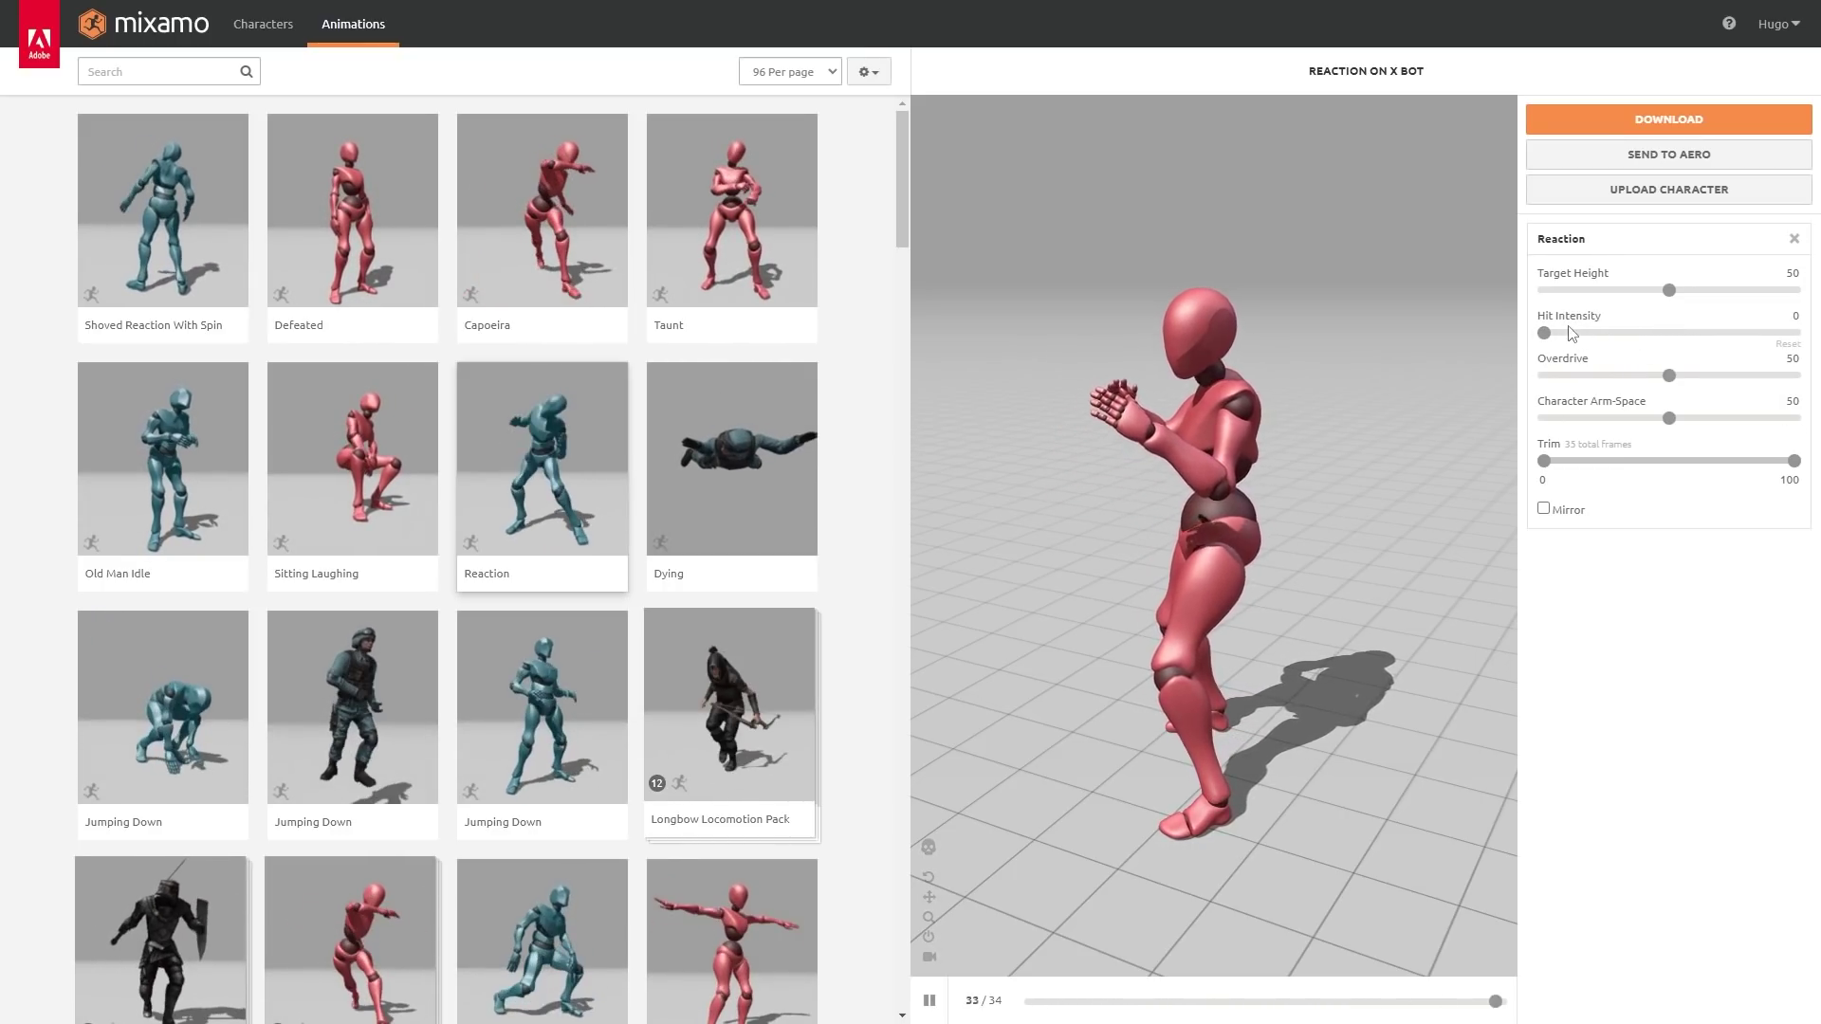
pyautogui.moveTo(1544, 333); pyautogui.dragTo(1794, 333)
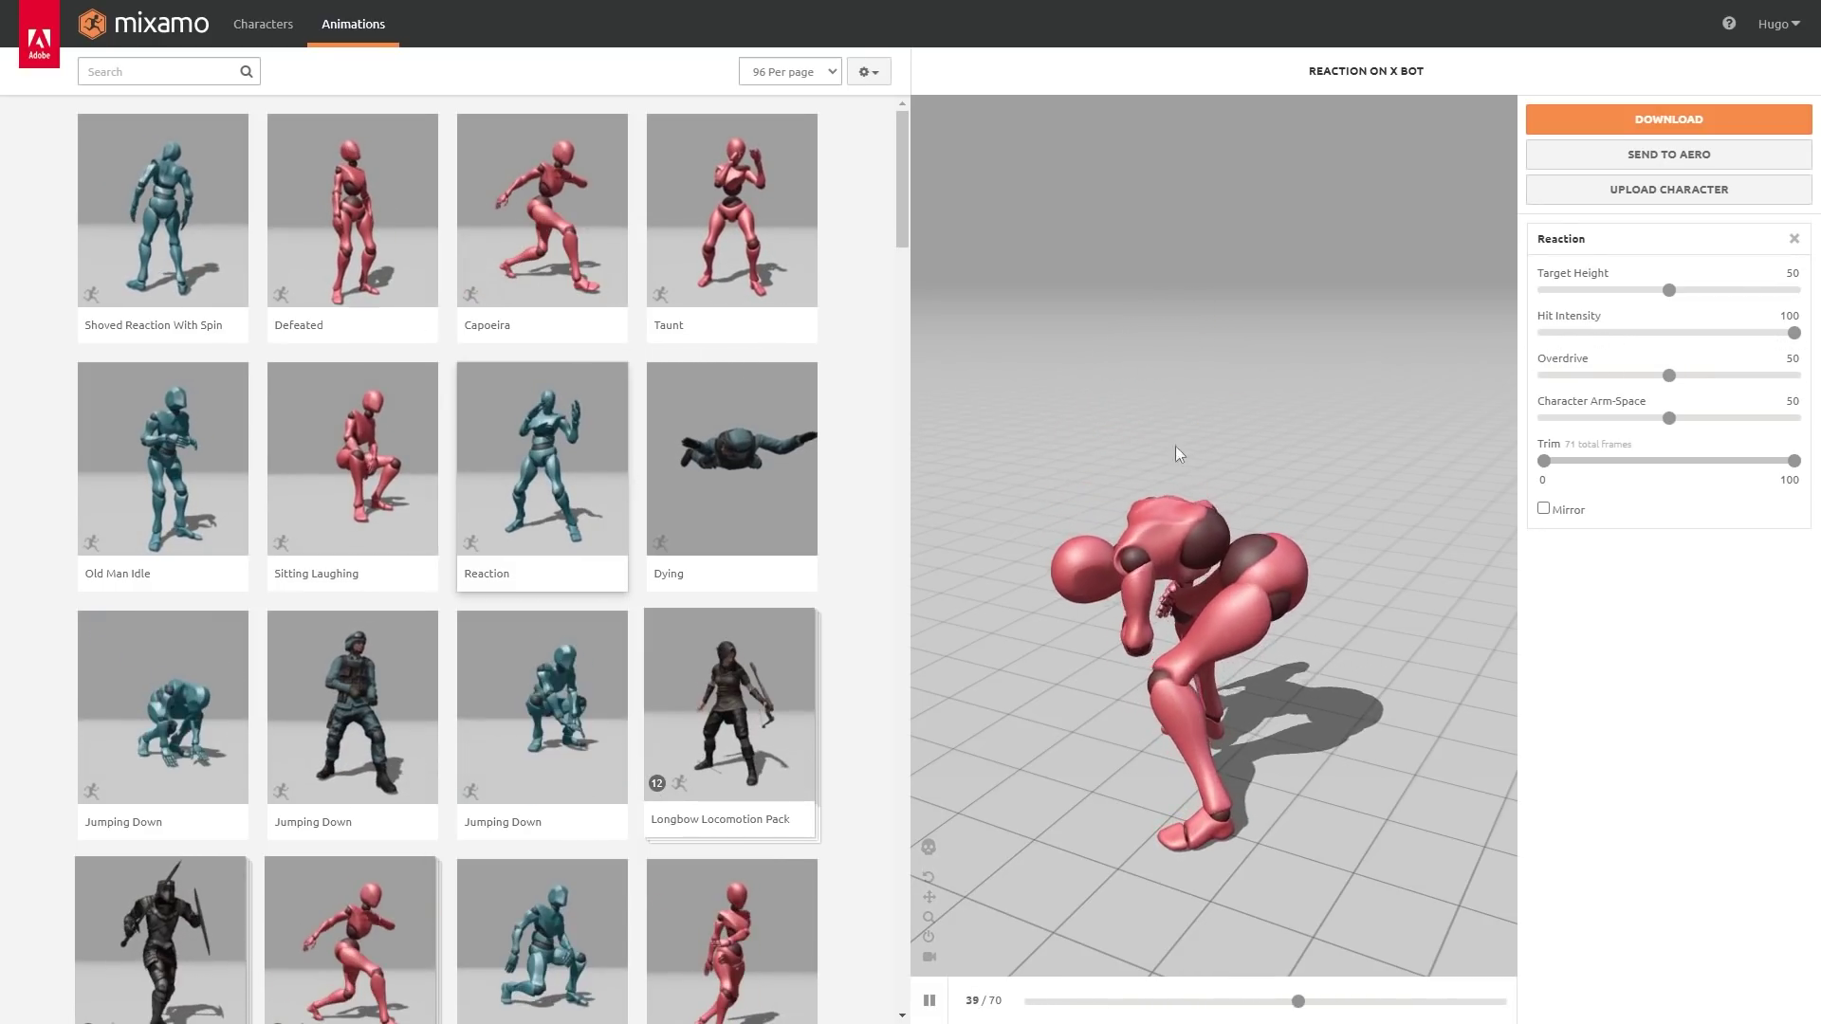
pyautogui.click(1672, 333)
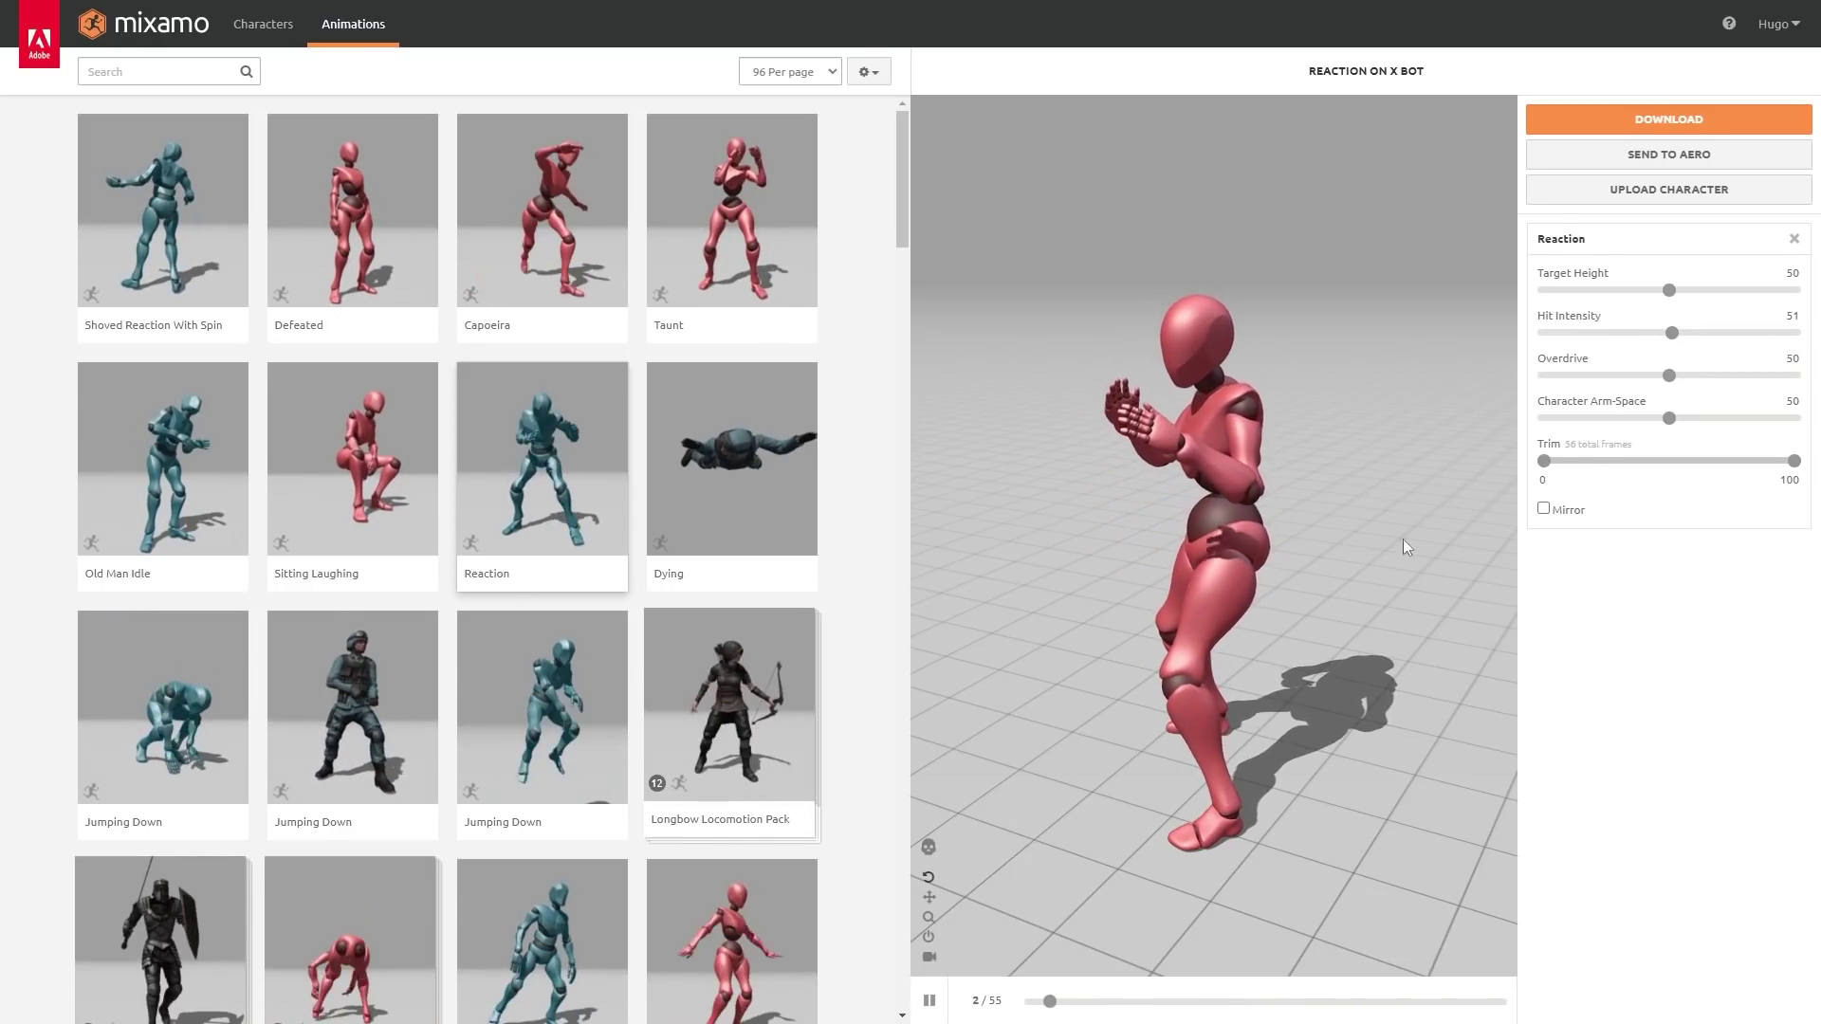
pyautogui.click(1613, 121)
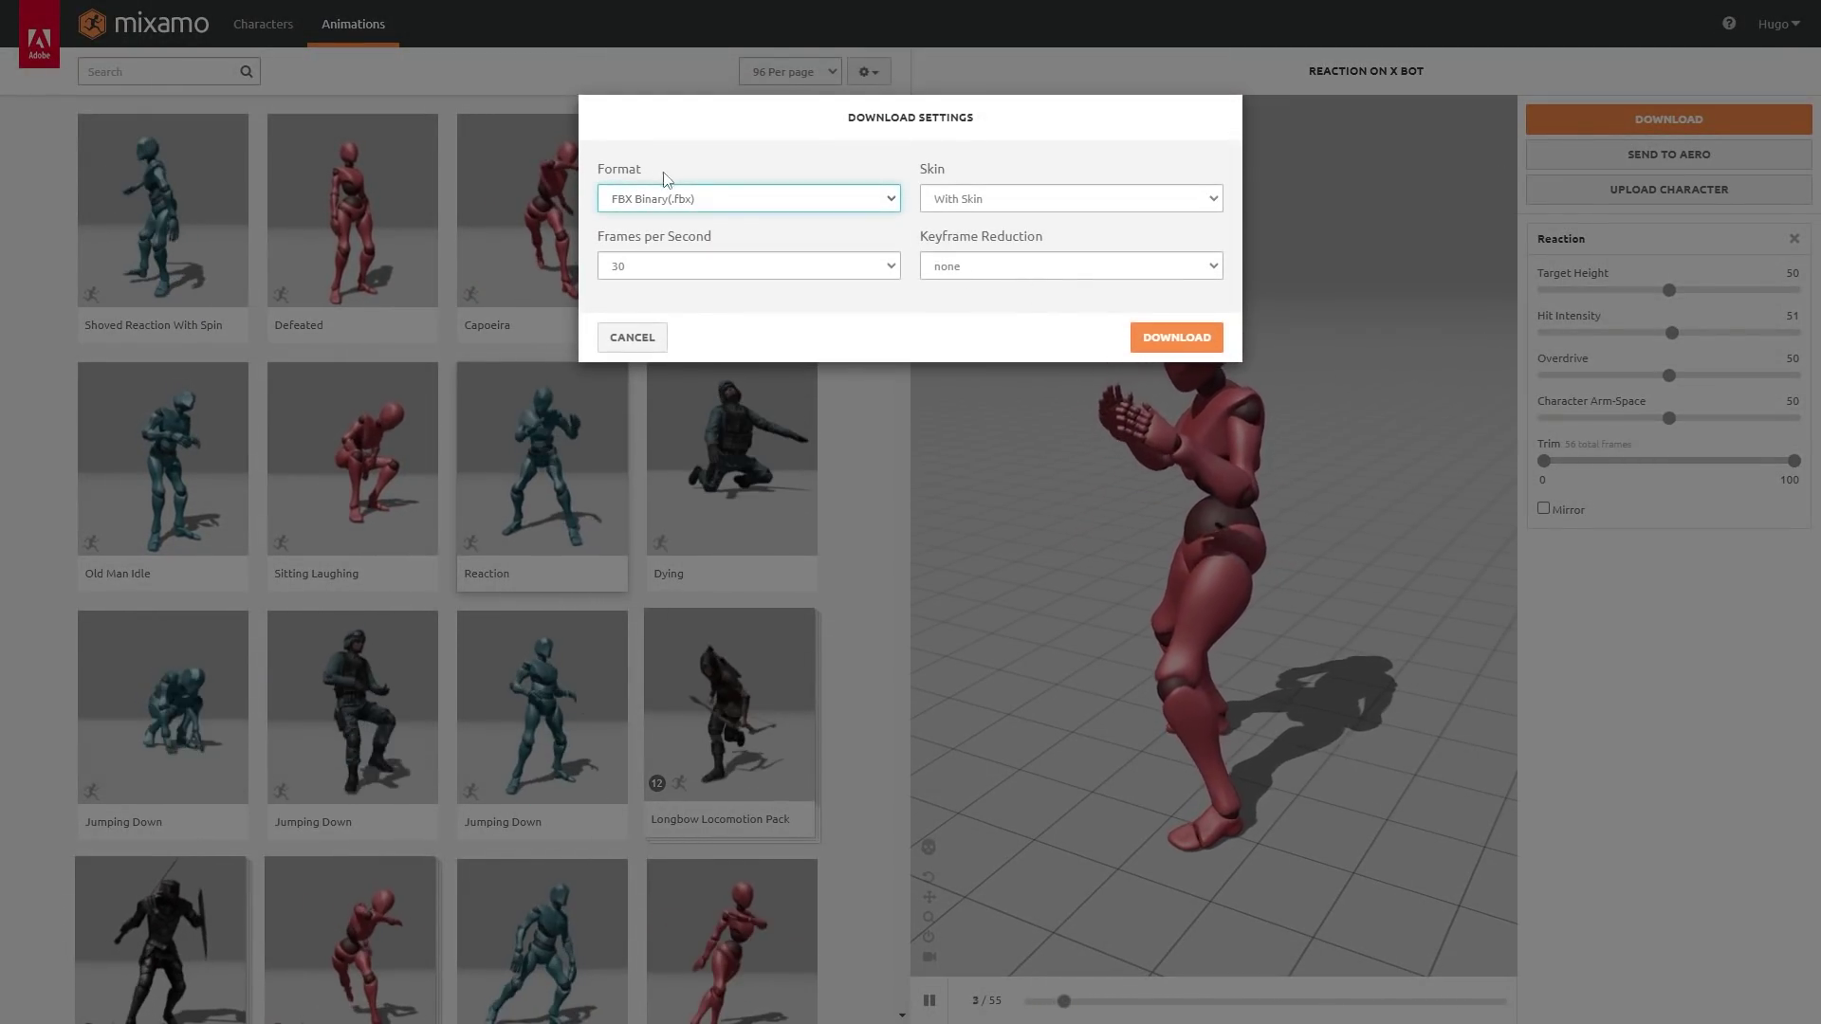
# Download Reaction as FBX for Unity, Without Skin, 30 fps, with keyframe reduction set to none
pyautogui.click(664, 198)
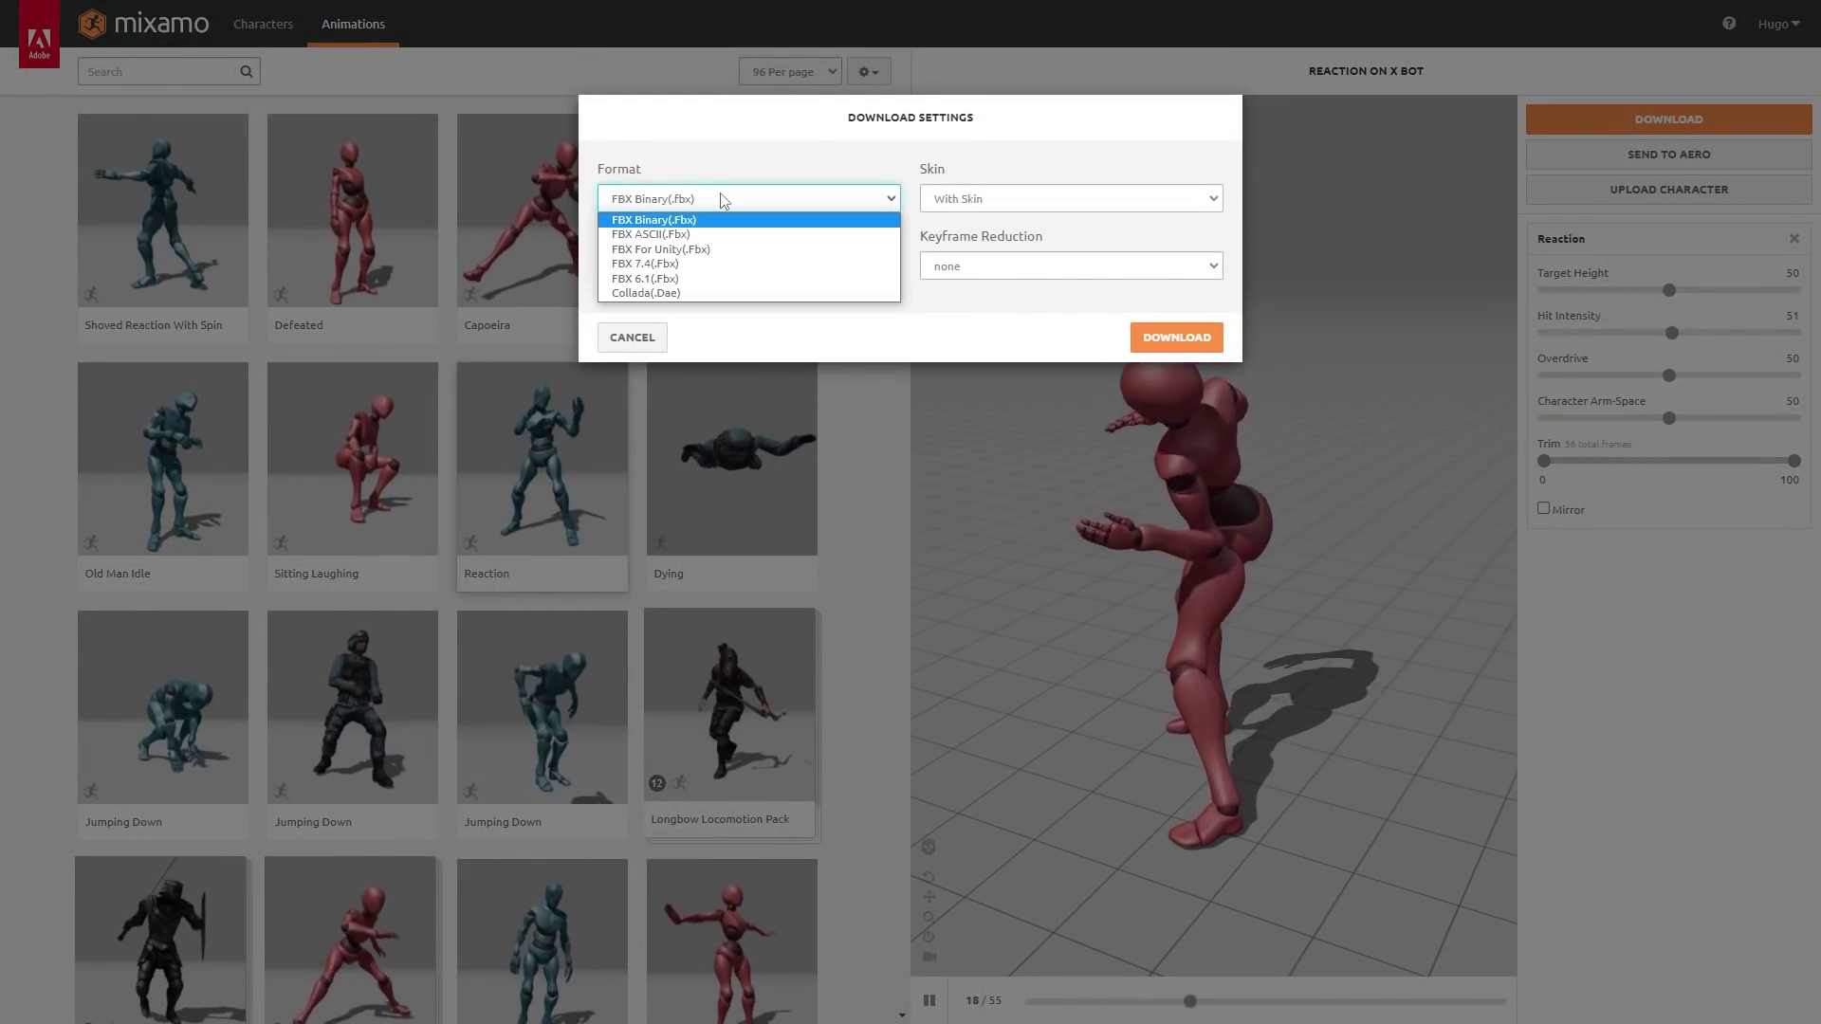
pyautogui.click(644, 251)
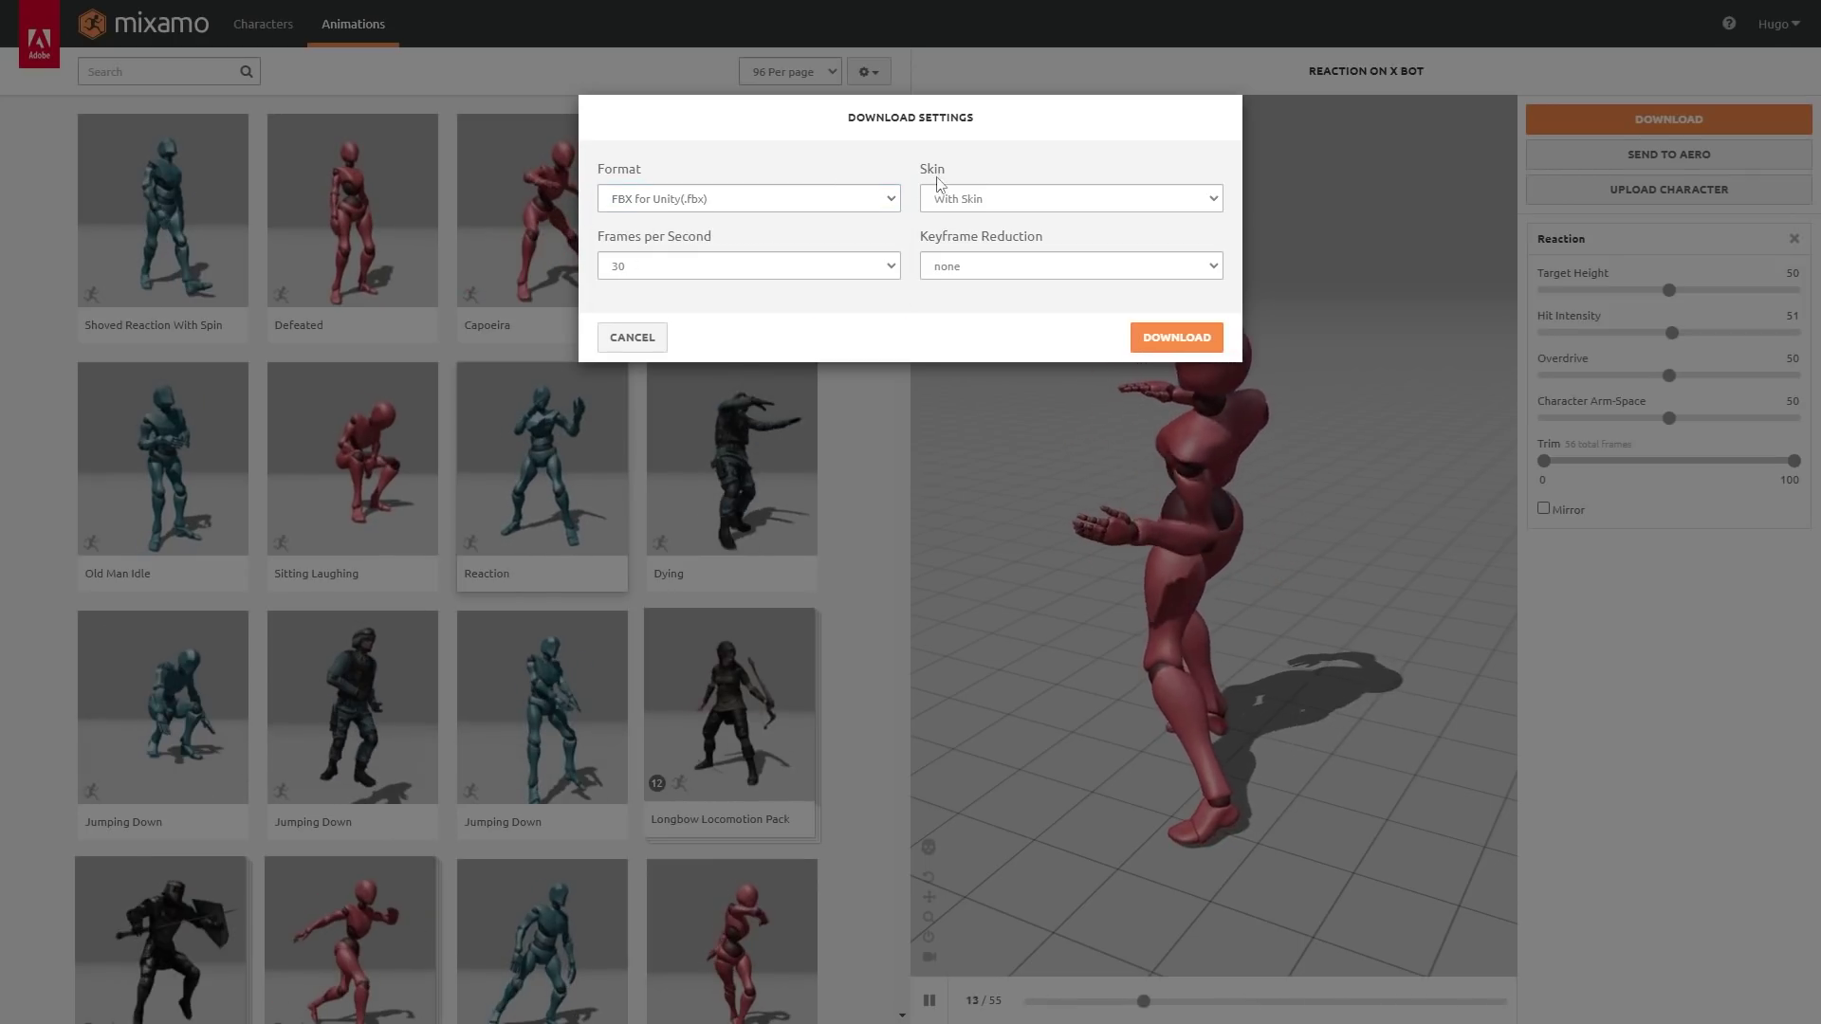
pyautogui.click(1010, 199)
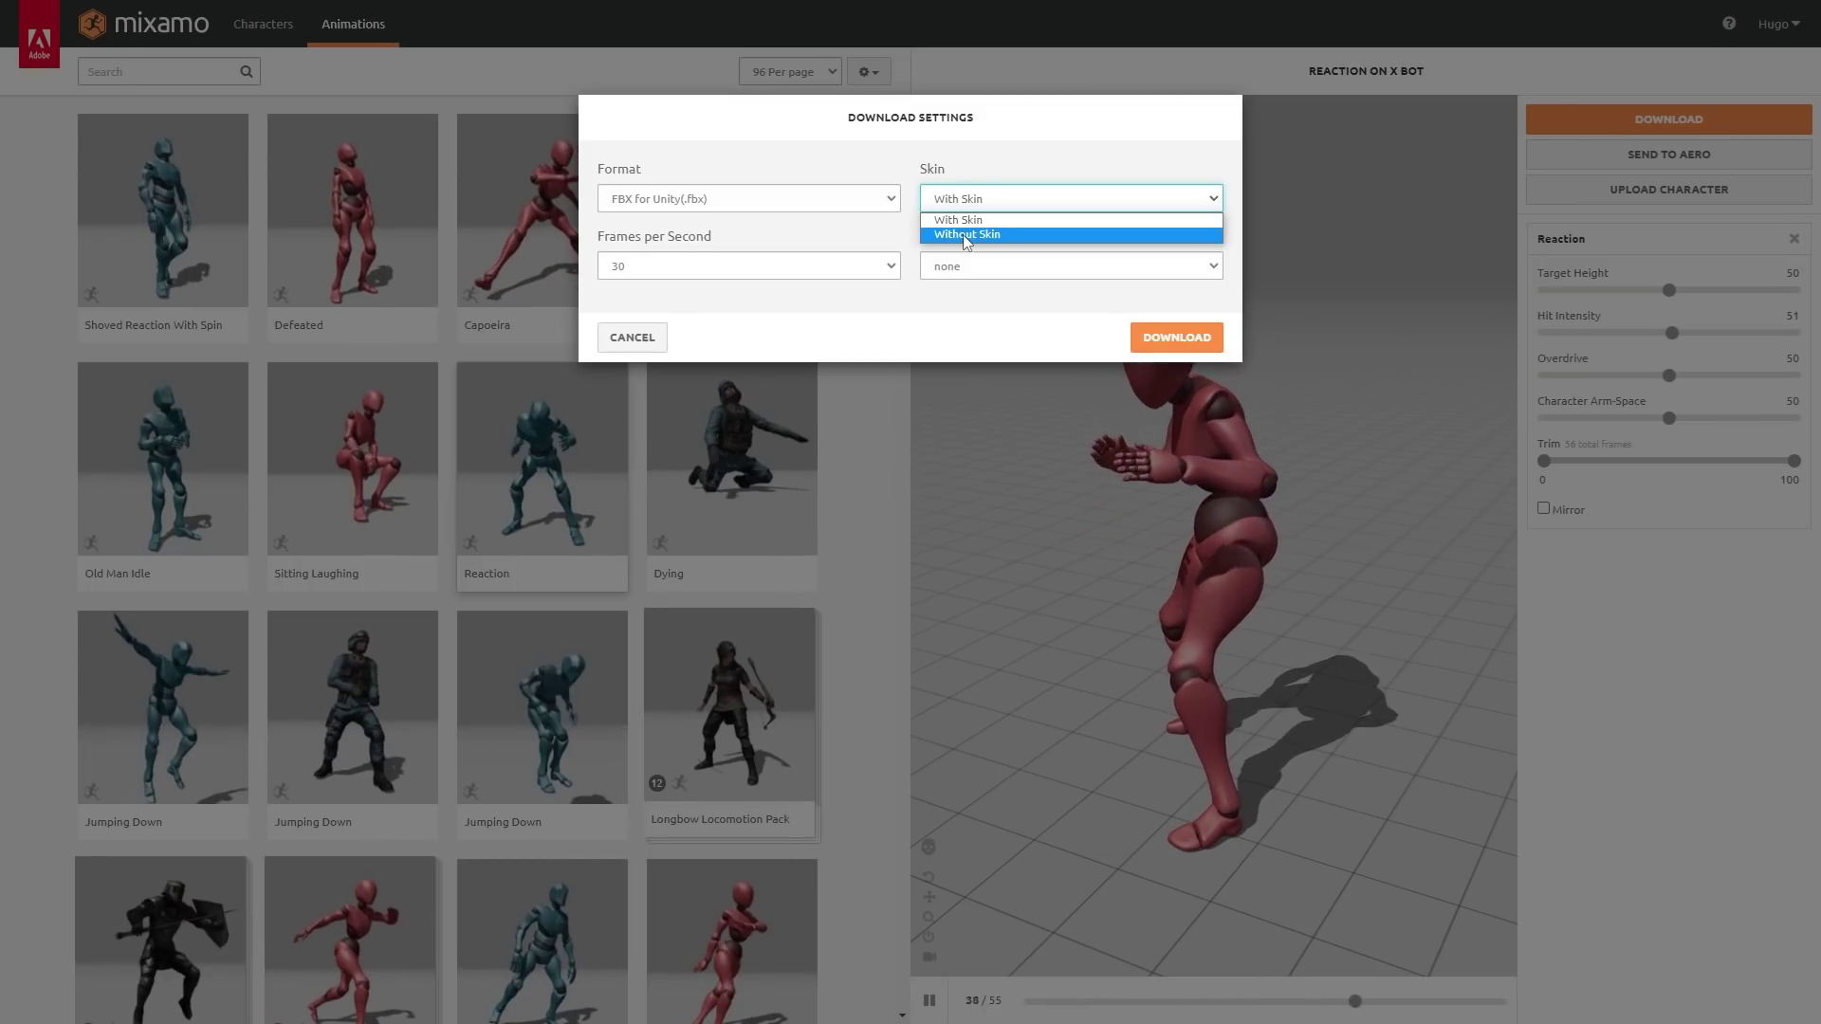
pyautogui.click(964, 235)
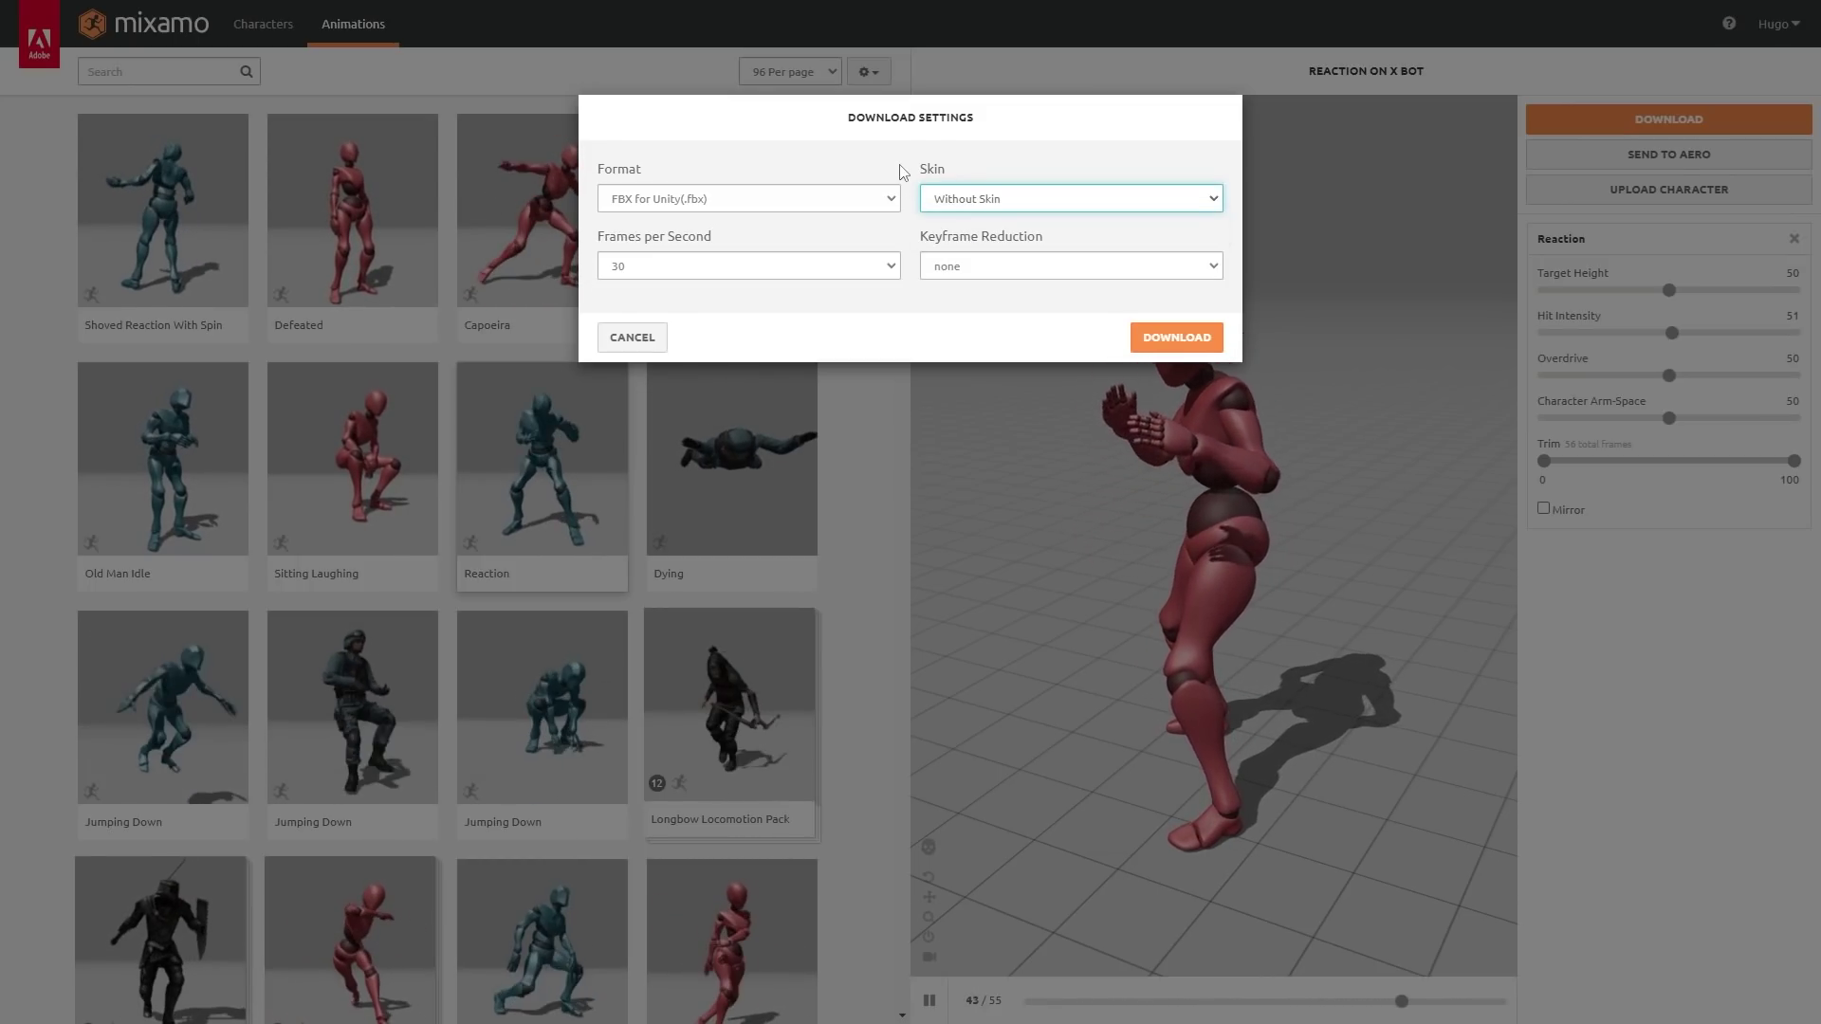
pyautogui.click(687, 270)
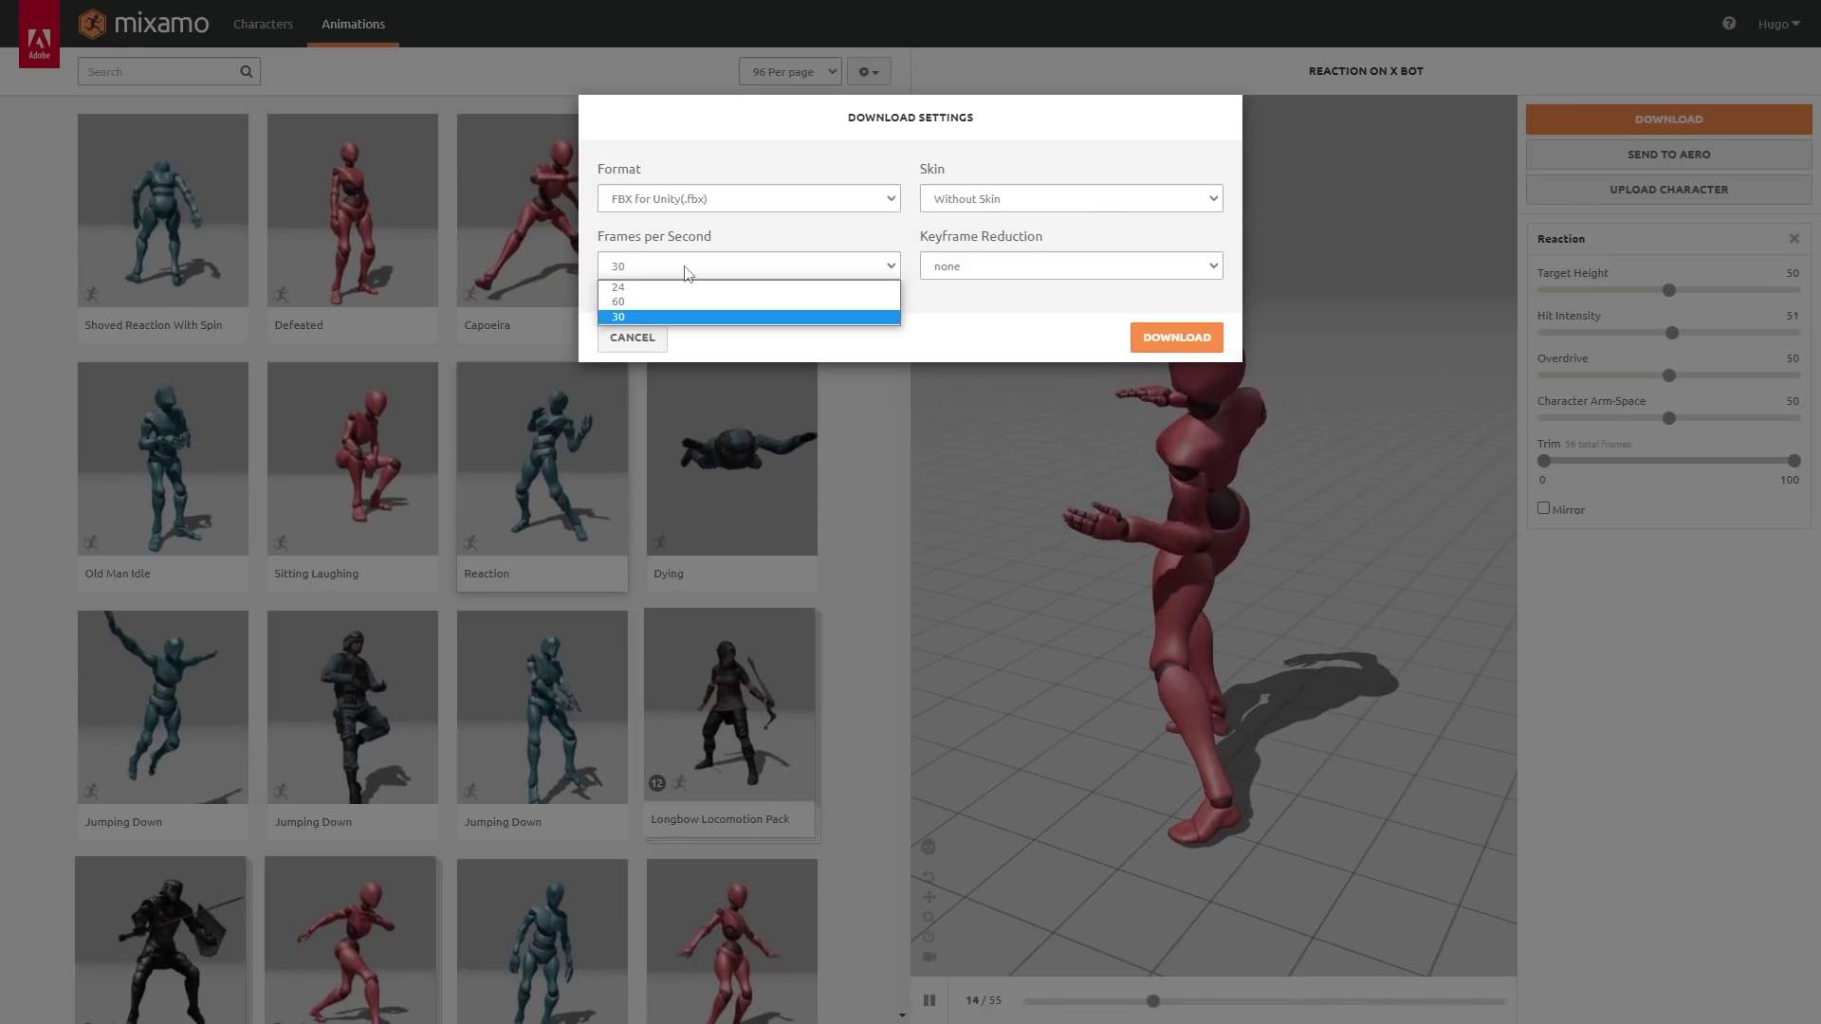
pyautogui.click(653, 316)
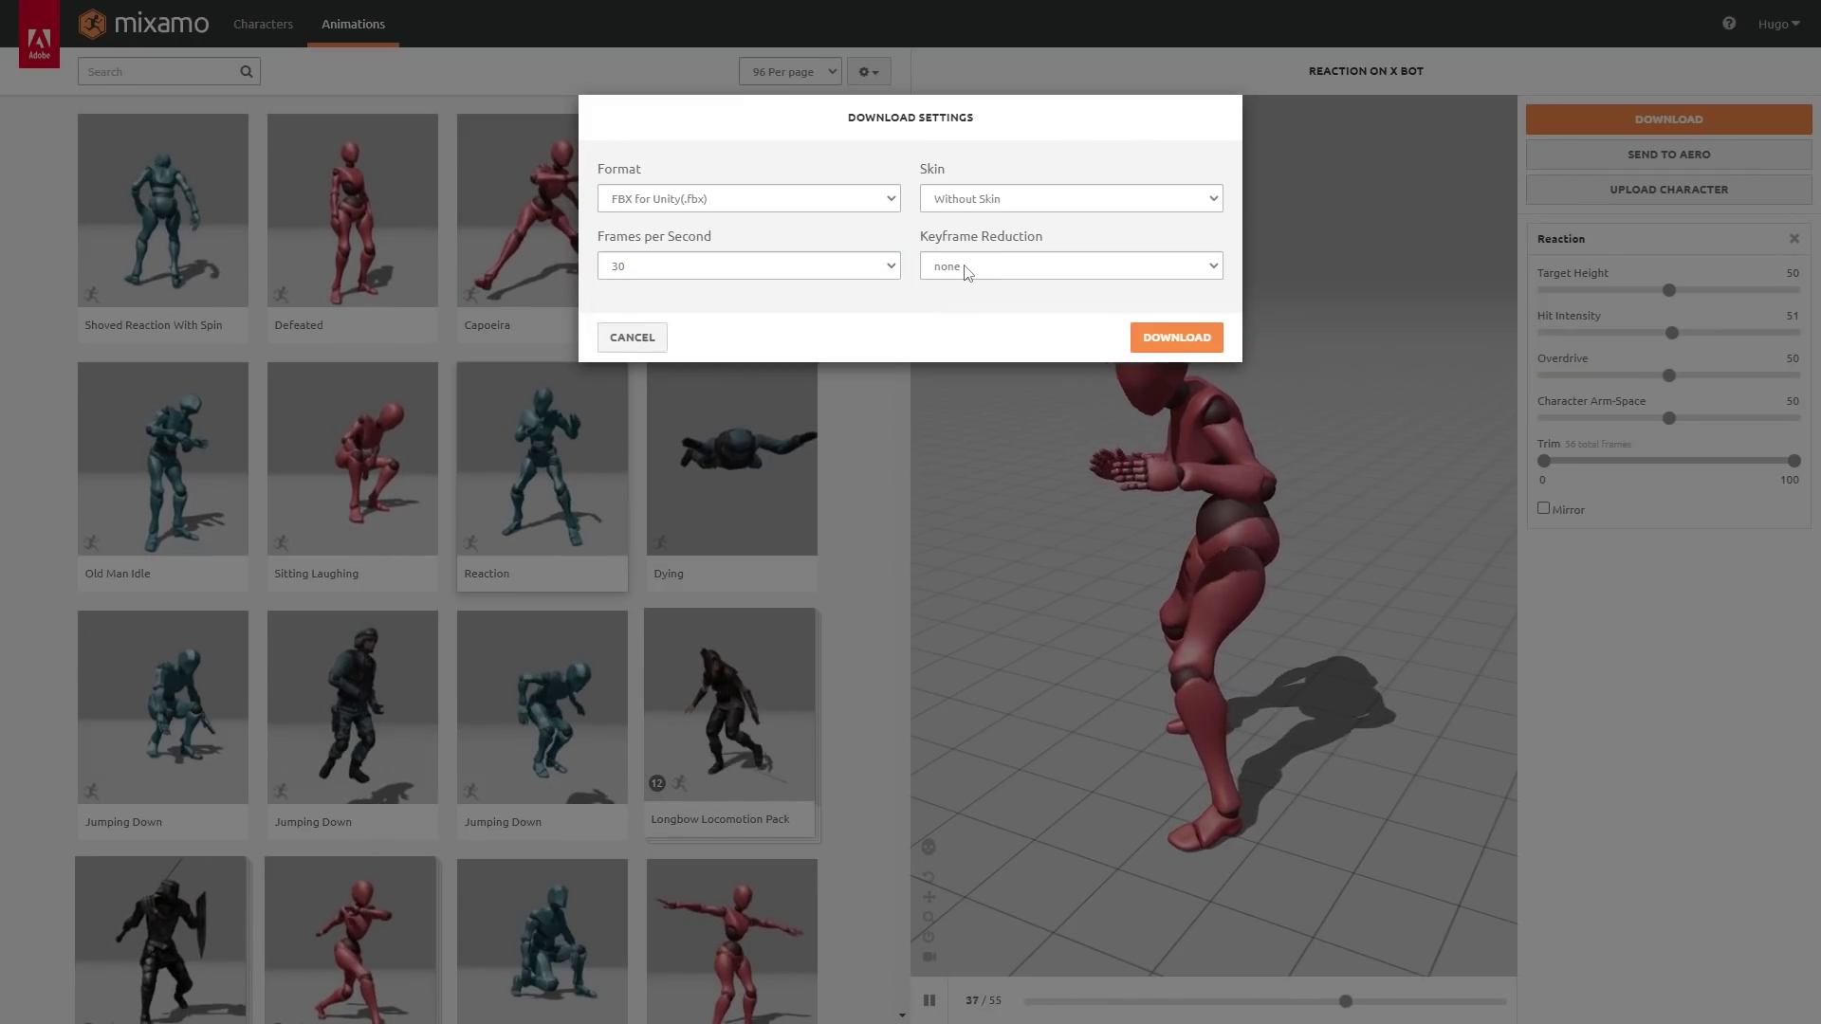
pyautogui.click(969, 267)
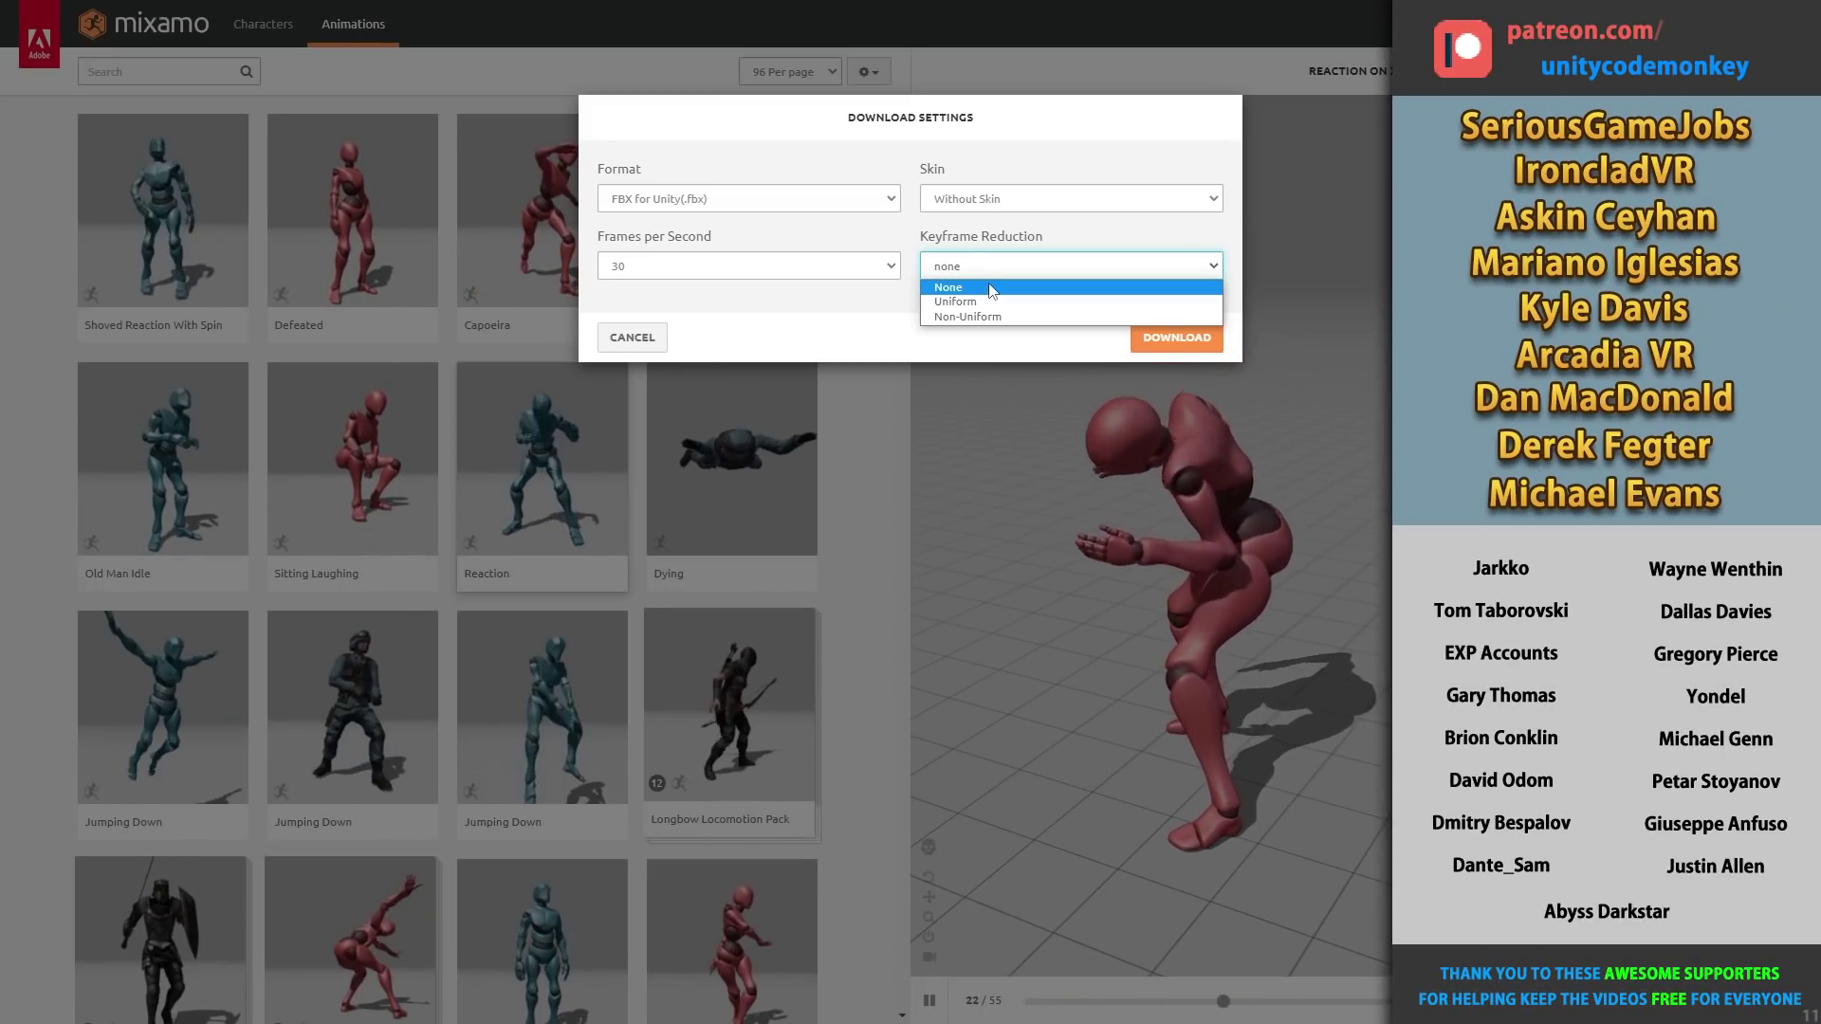
pyautogui.click(992, 288)
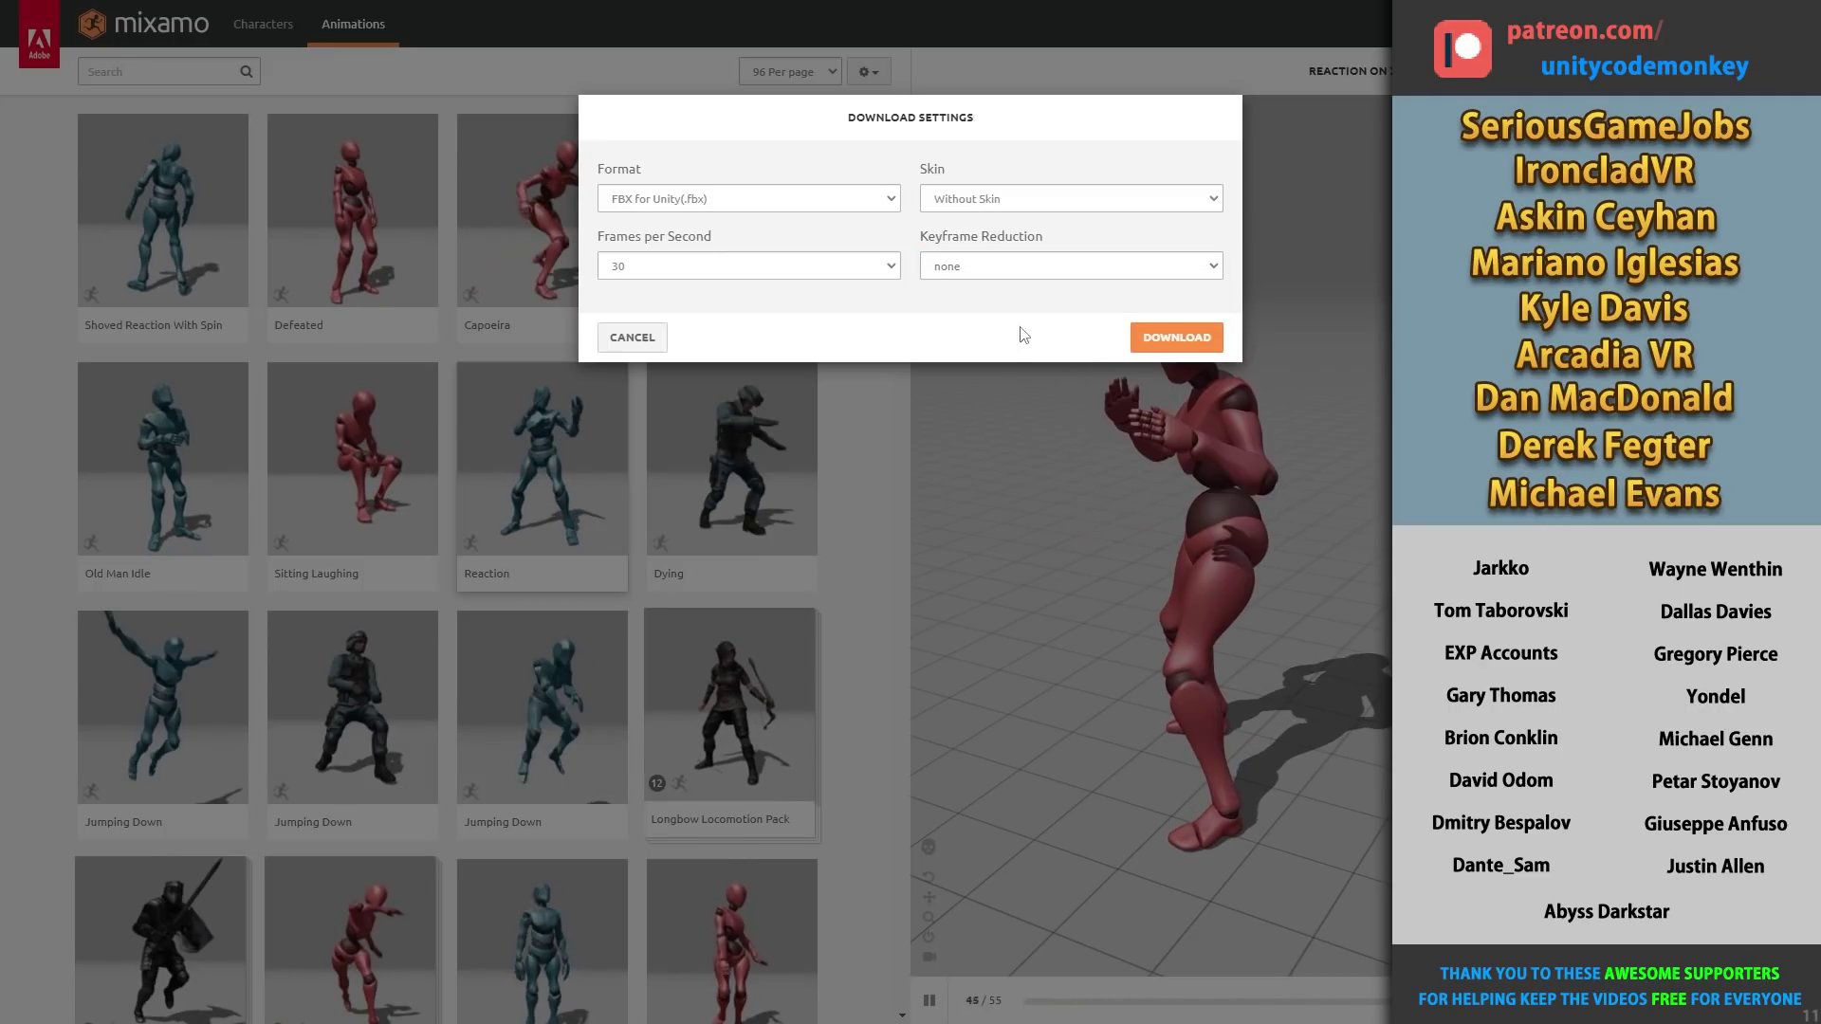
pyautogui.click(1178, 339)
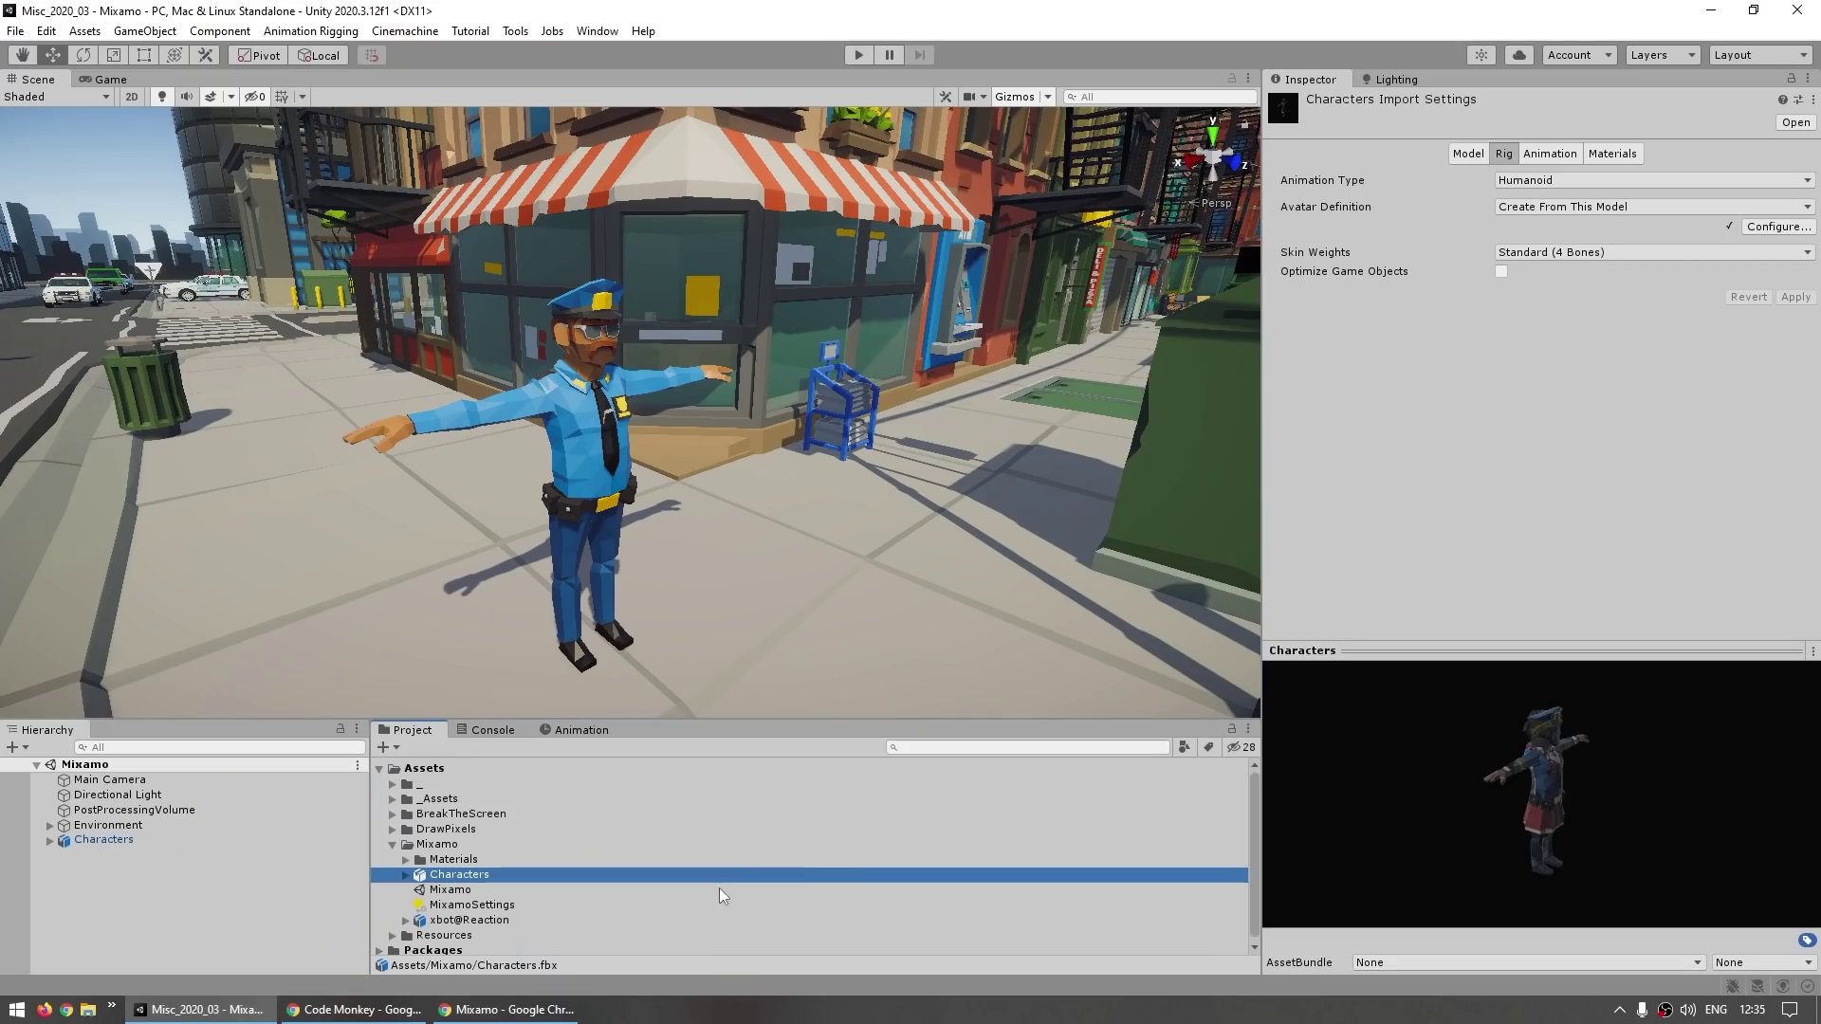
# Expand xbot@Reaction to view its 1.833-second Reaction clip, then return to its import settings
pyautogui.click(434, 922)
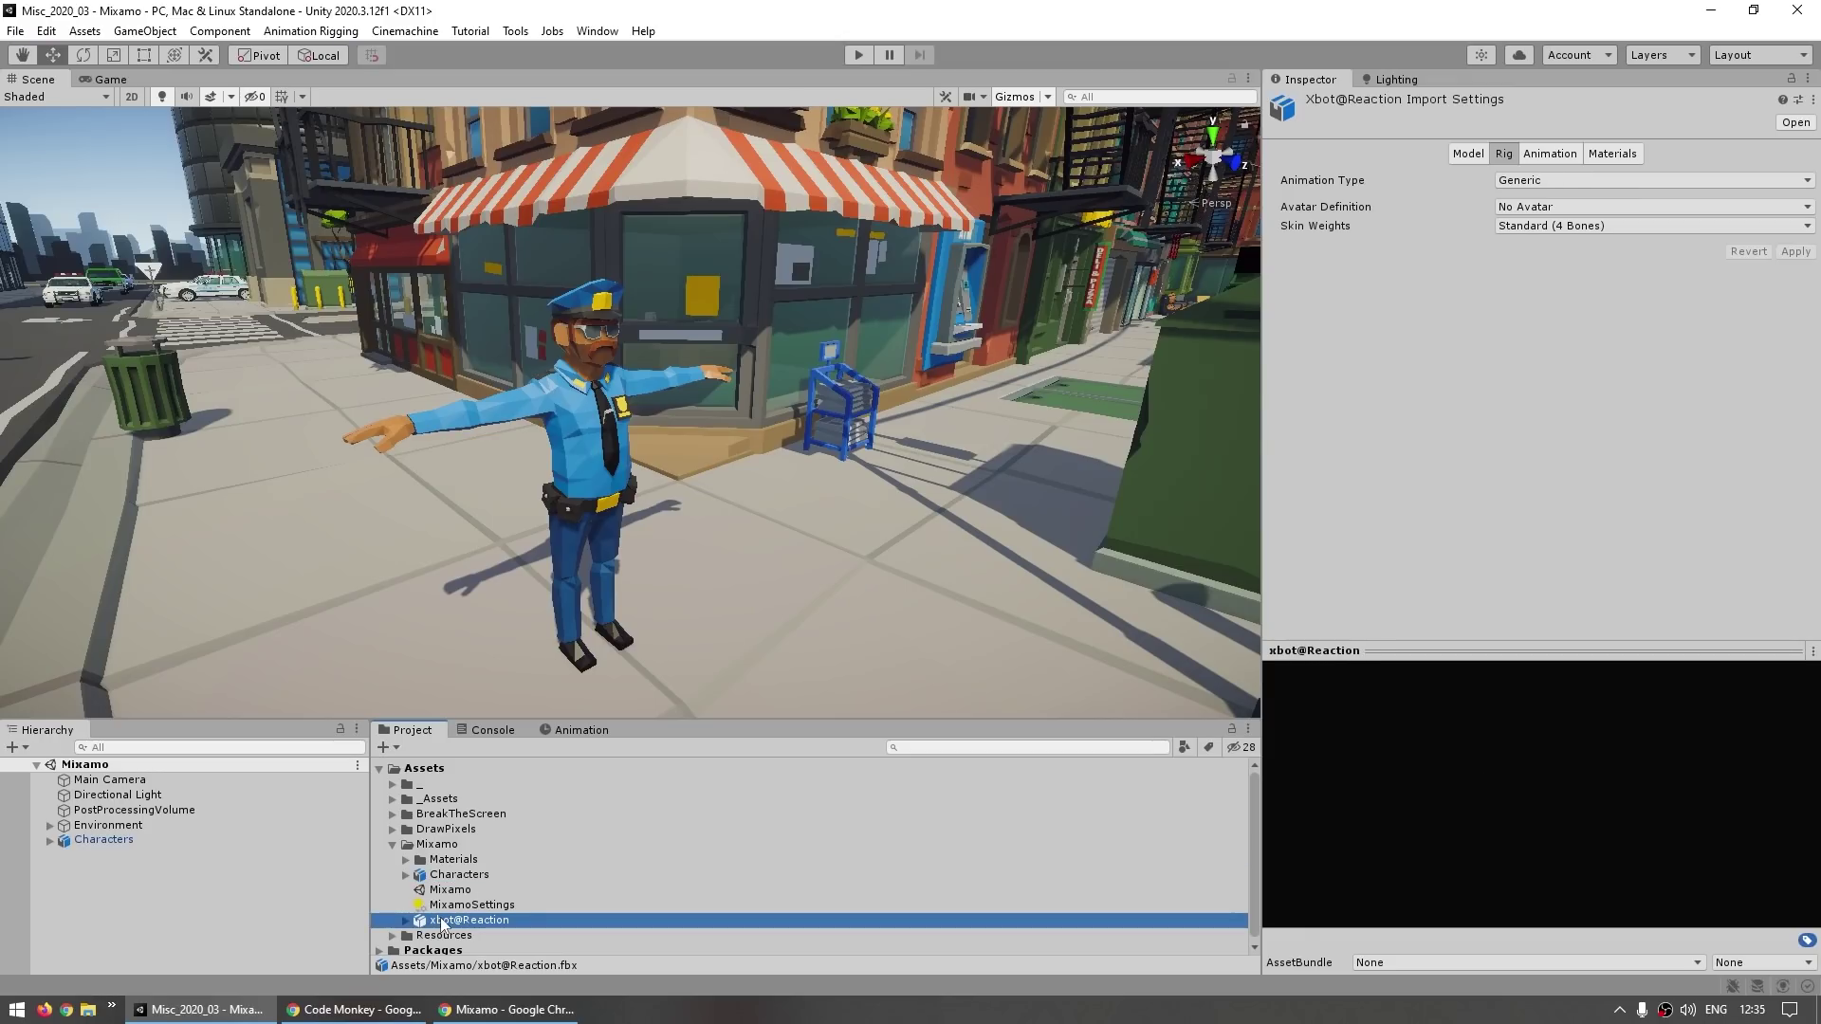
pyautogui.scroll(-1, 648, 851)
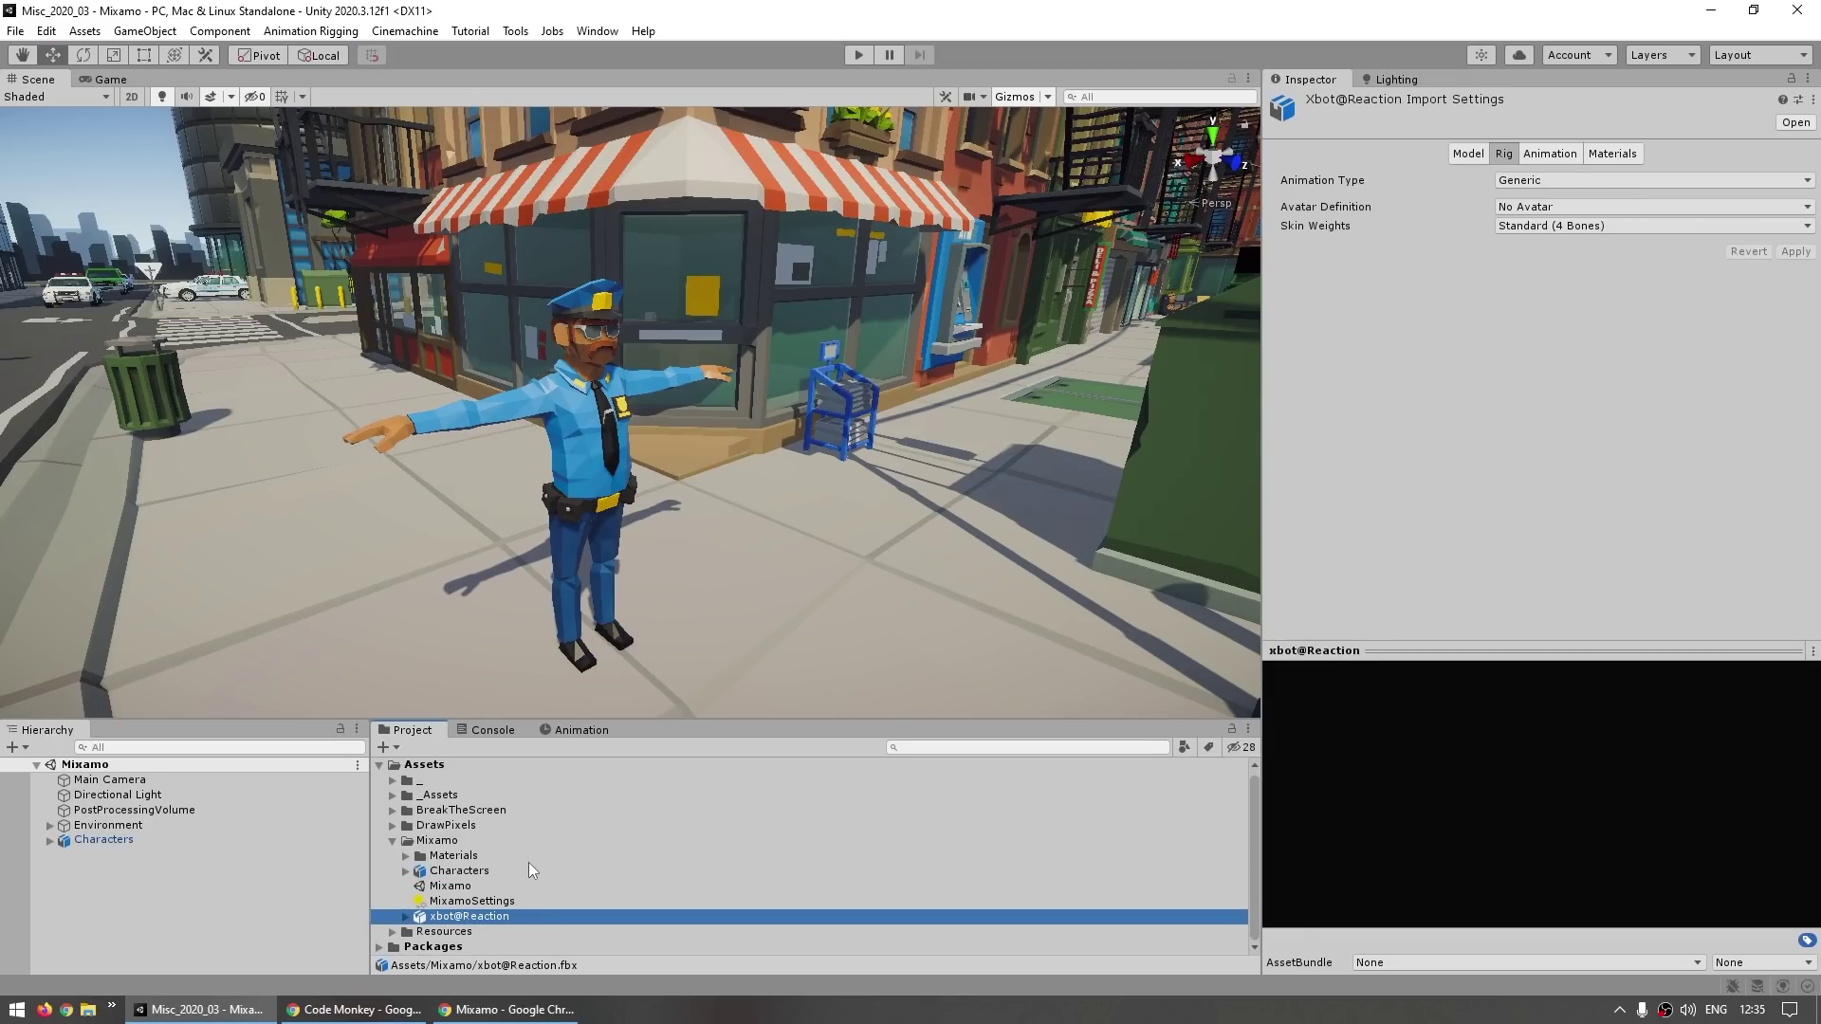
pyautogui.click(406, 916)
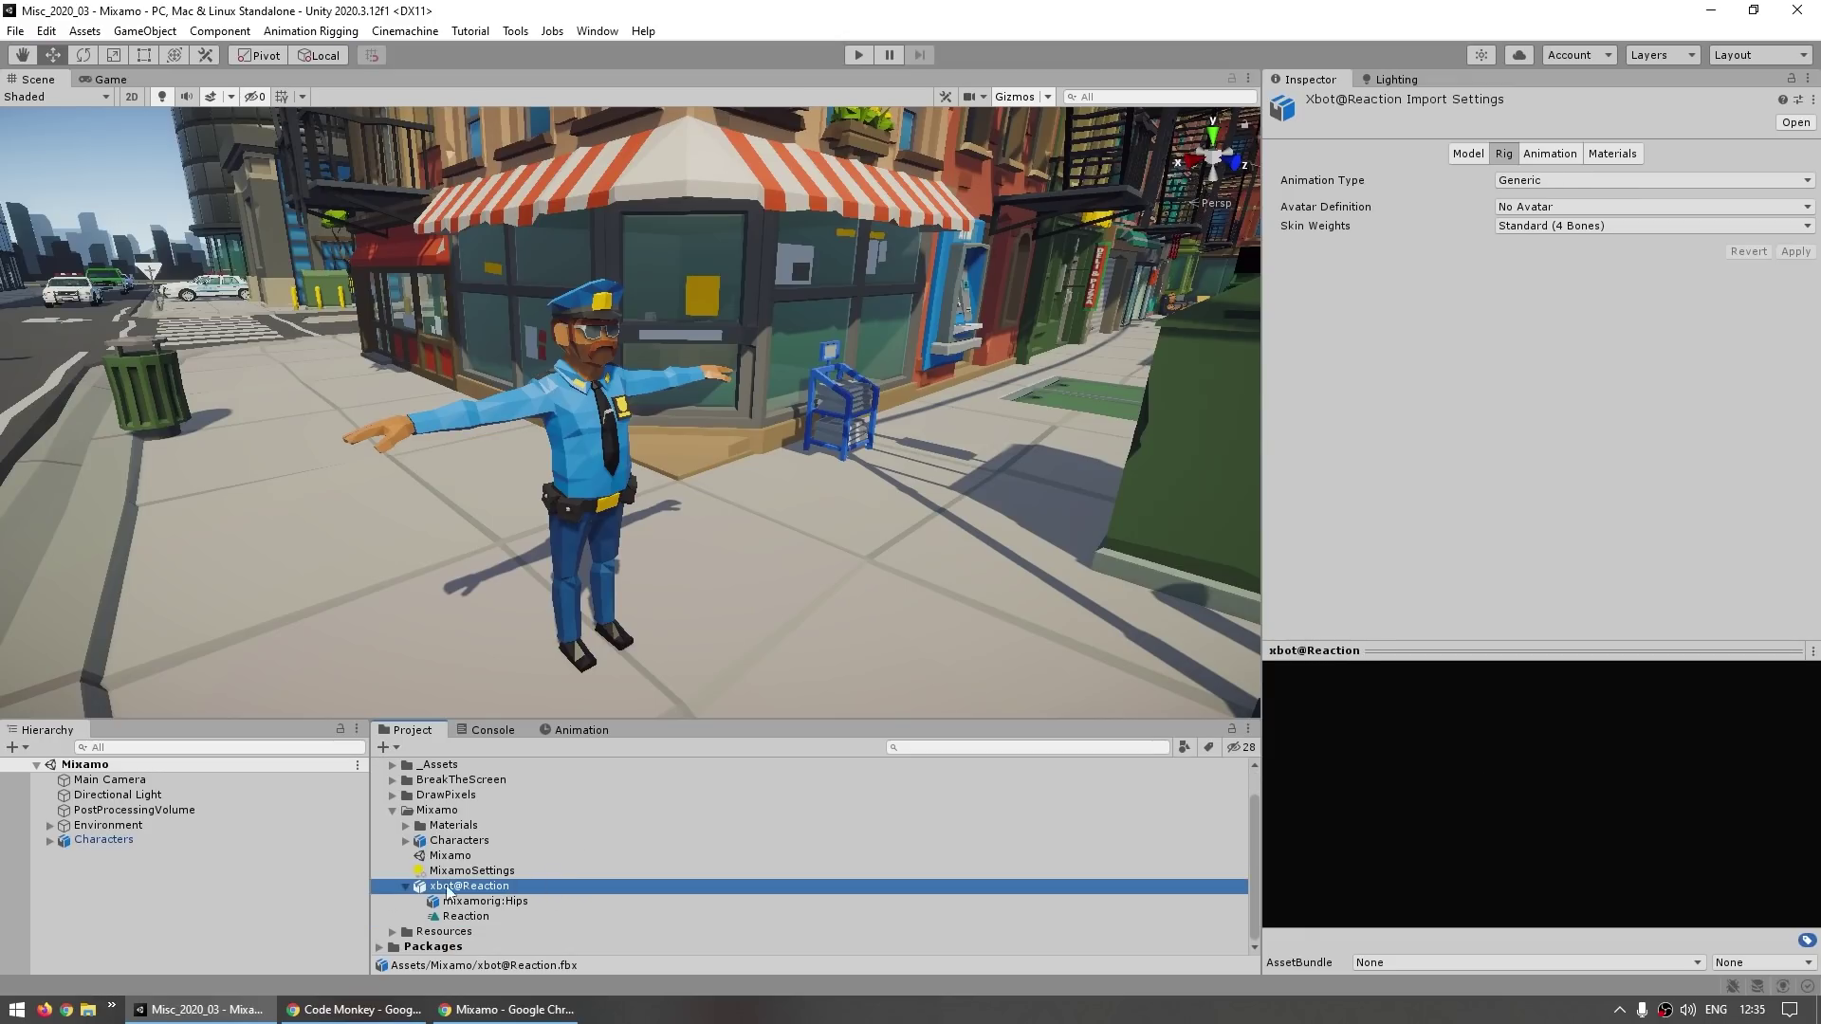
pyautogui.click(455, 915)
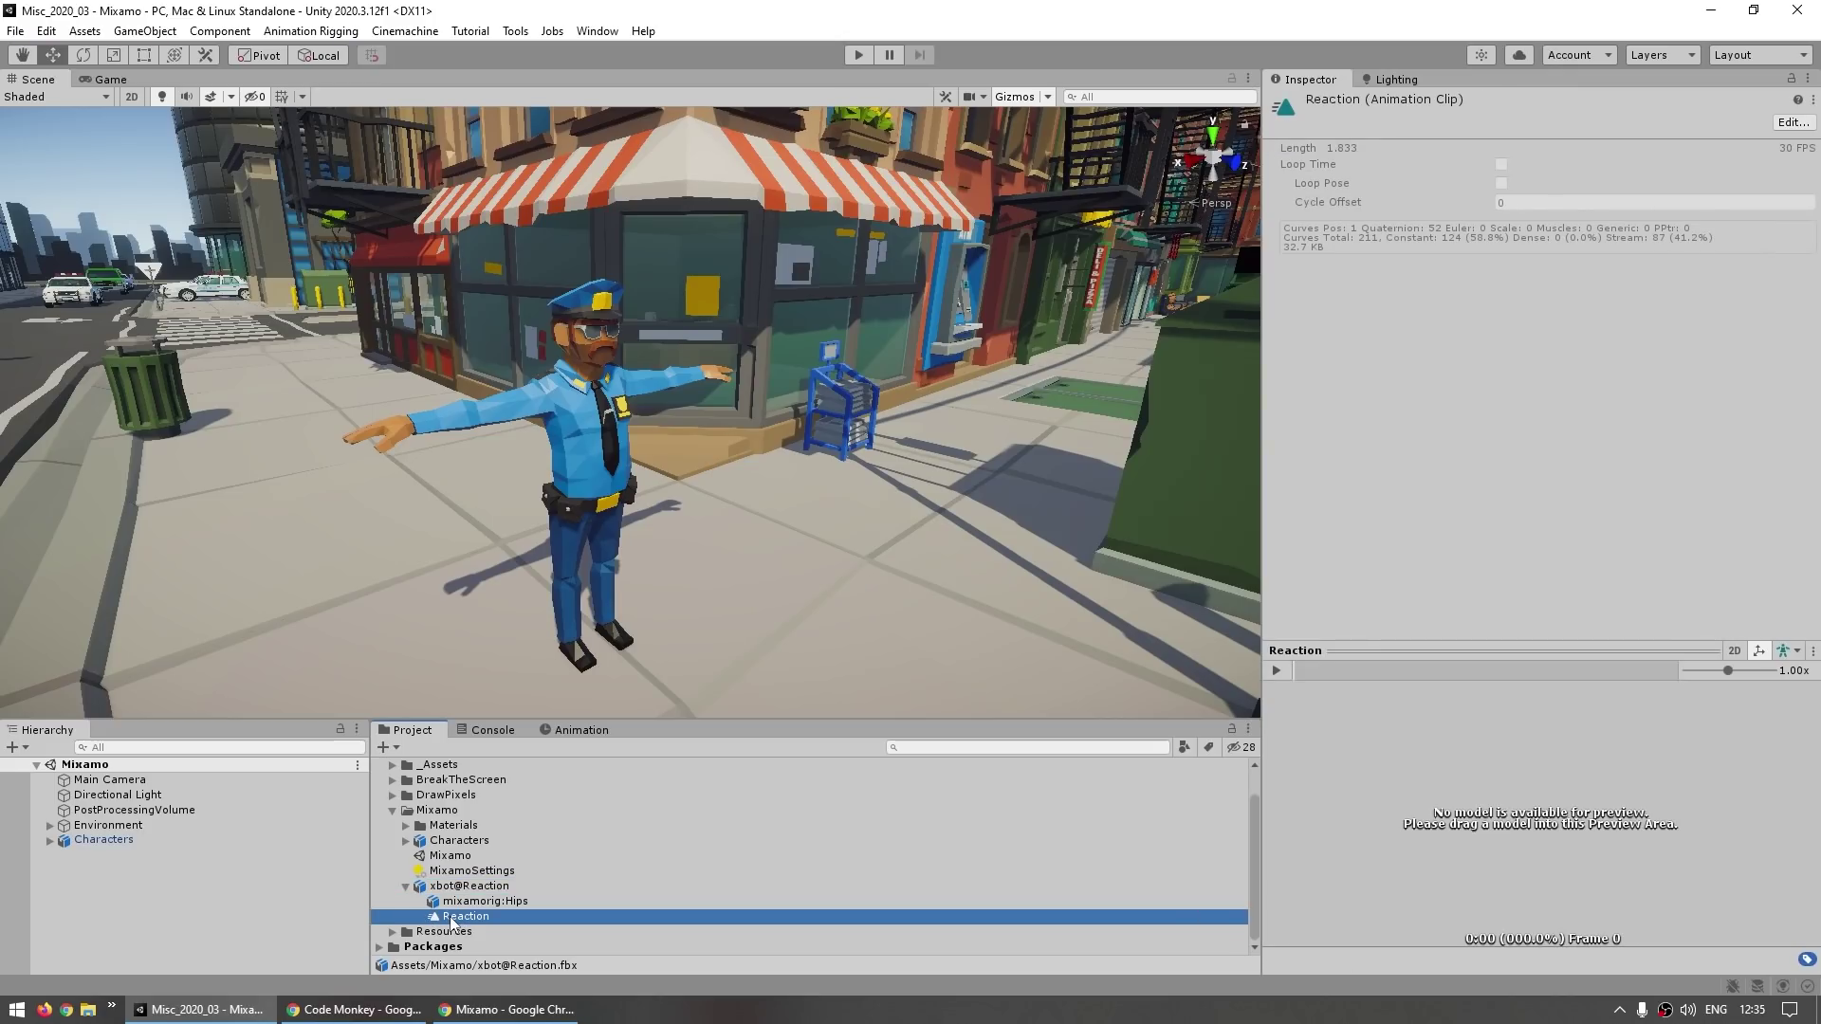
pyautogui.click(450, 892)
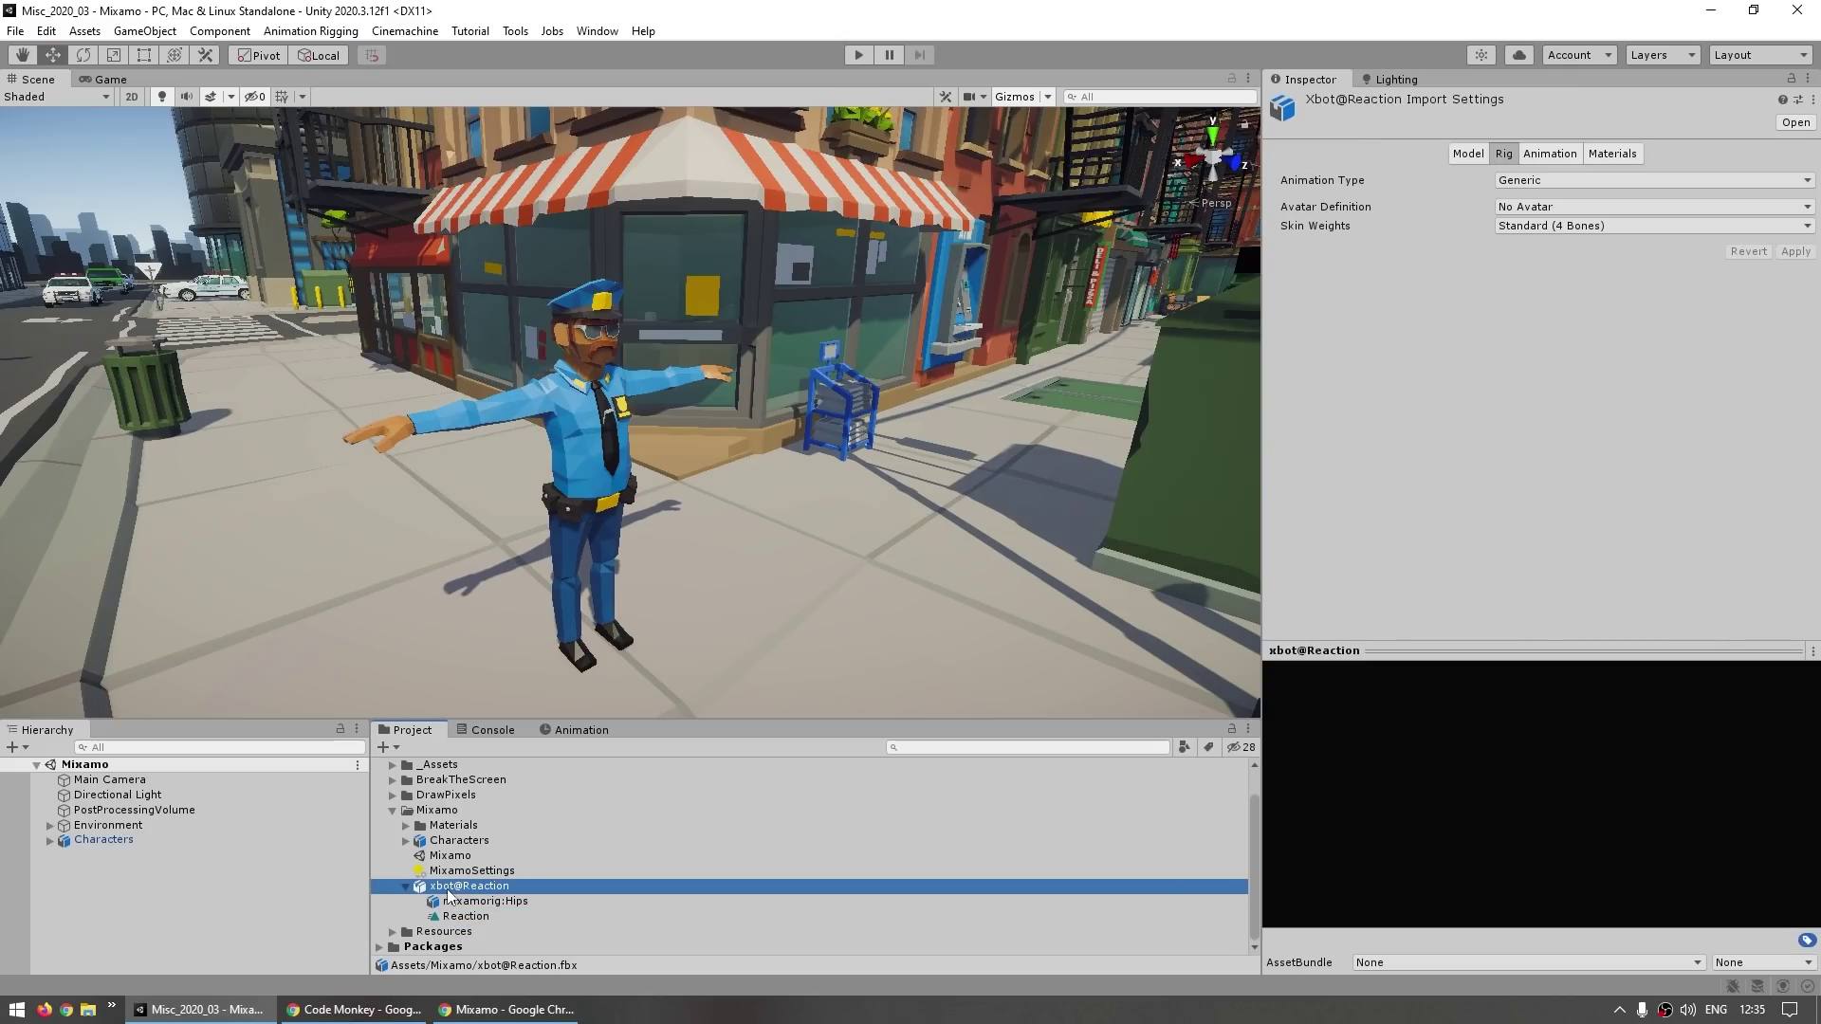
# Set the xbot@Reaction rig's Animation Type to Humanoid and apply it
pyautogui.click(1504, 157)
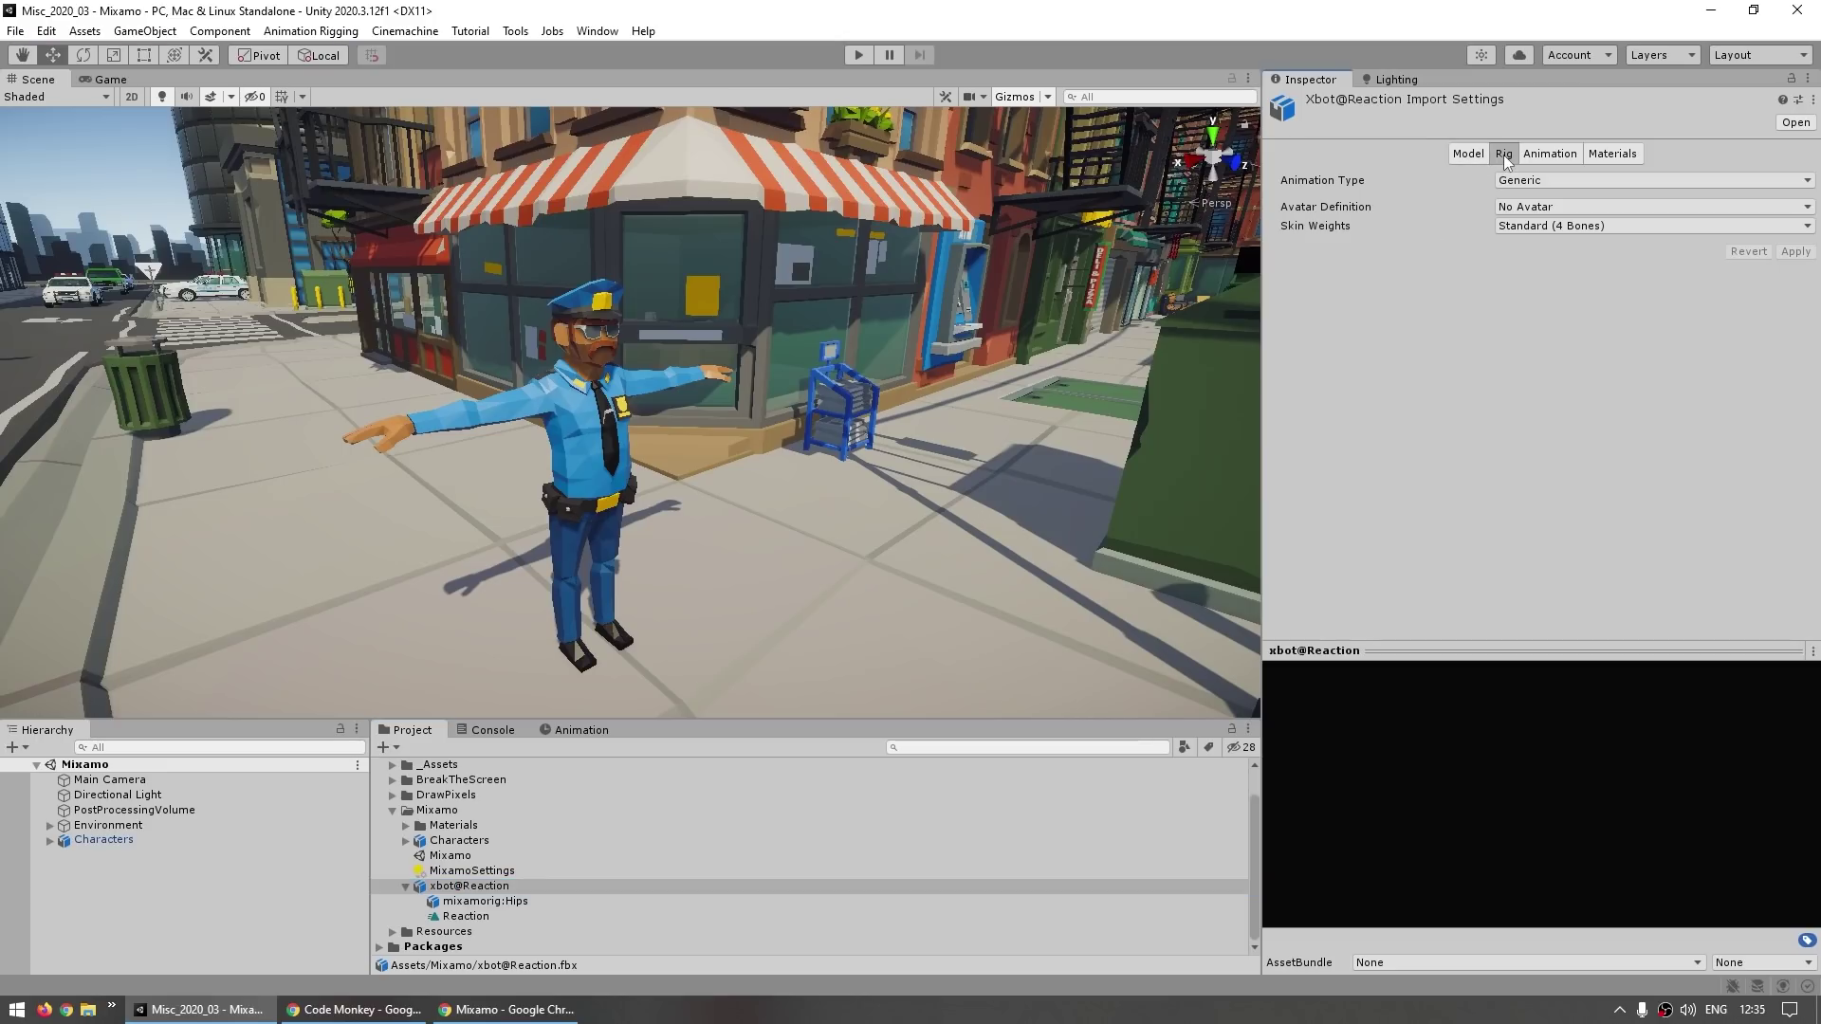
pyautogui.click(1511, 181)
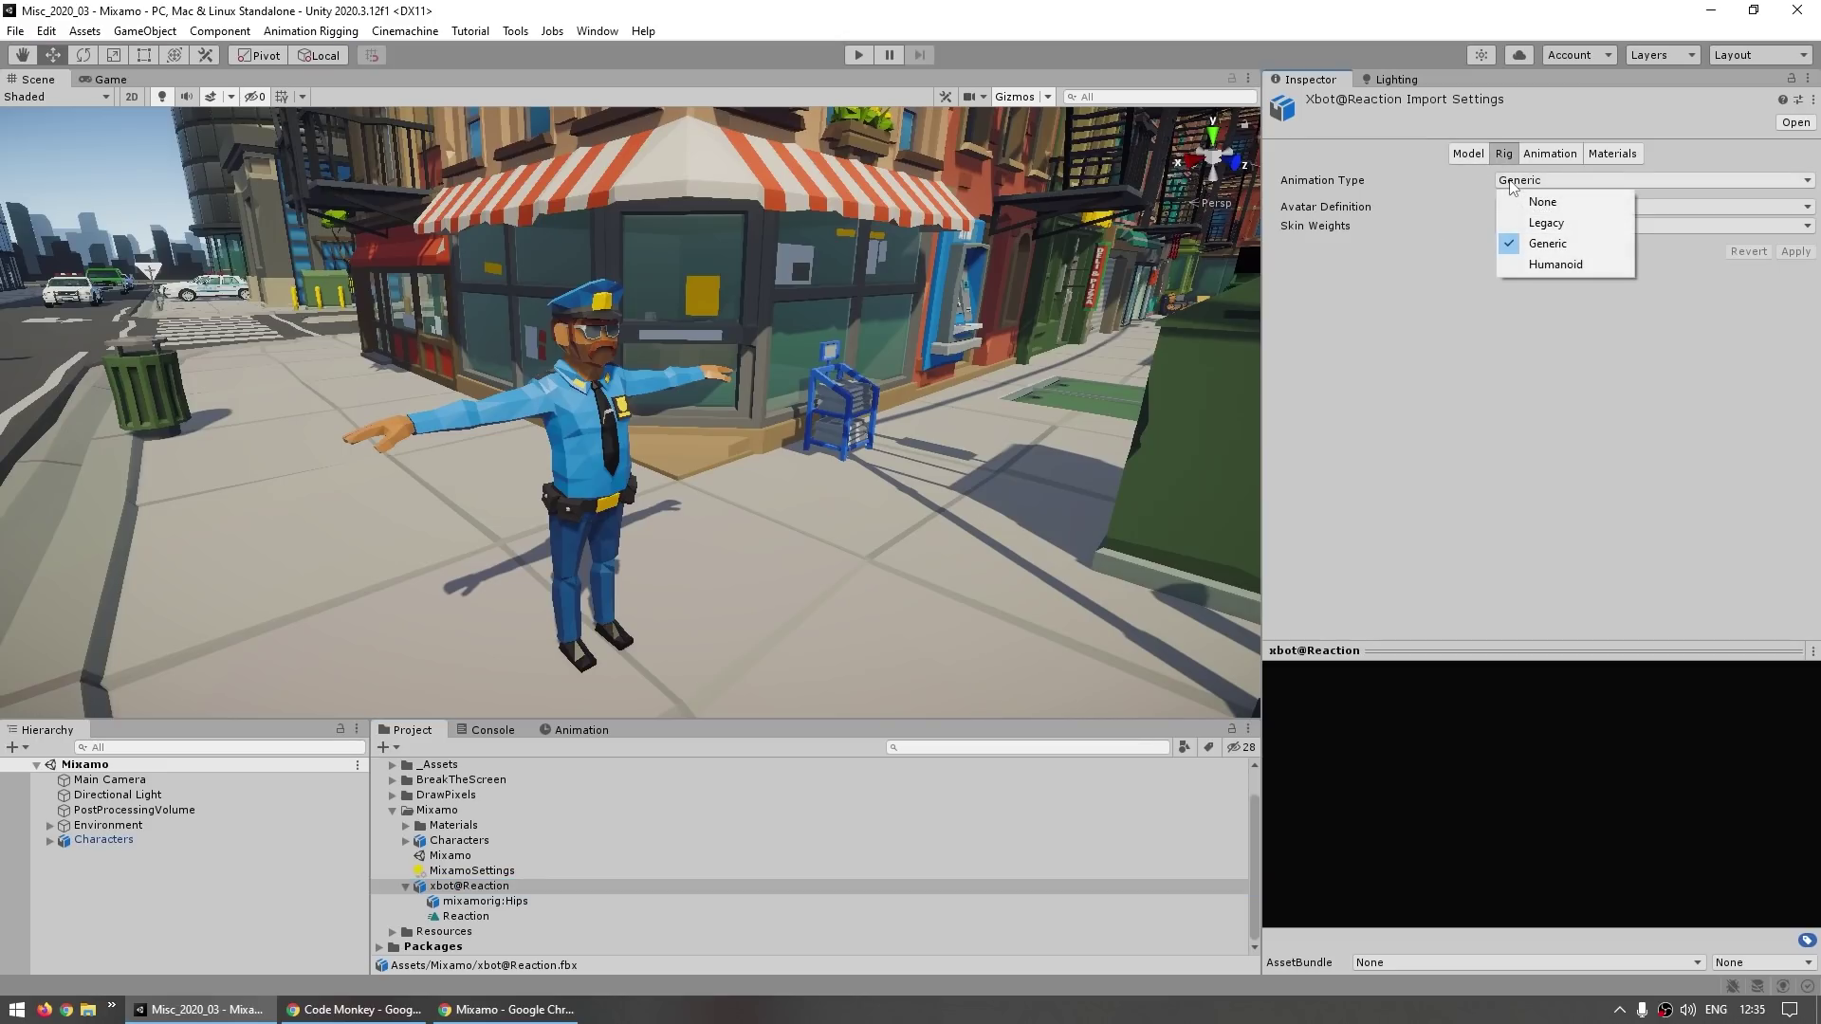
pyautogui.click(1555, 264)
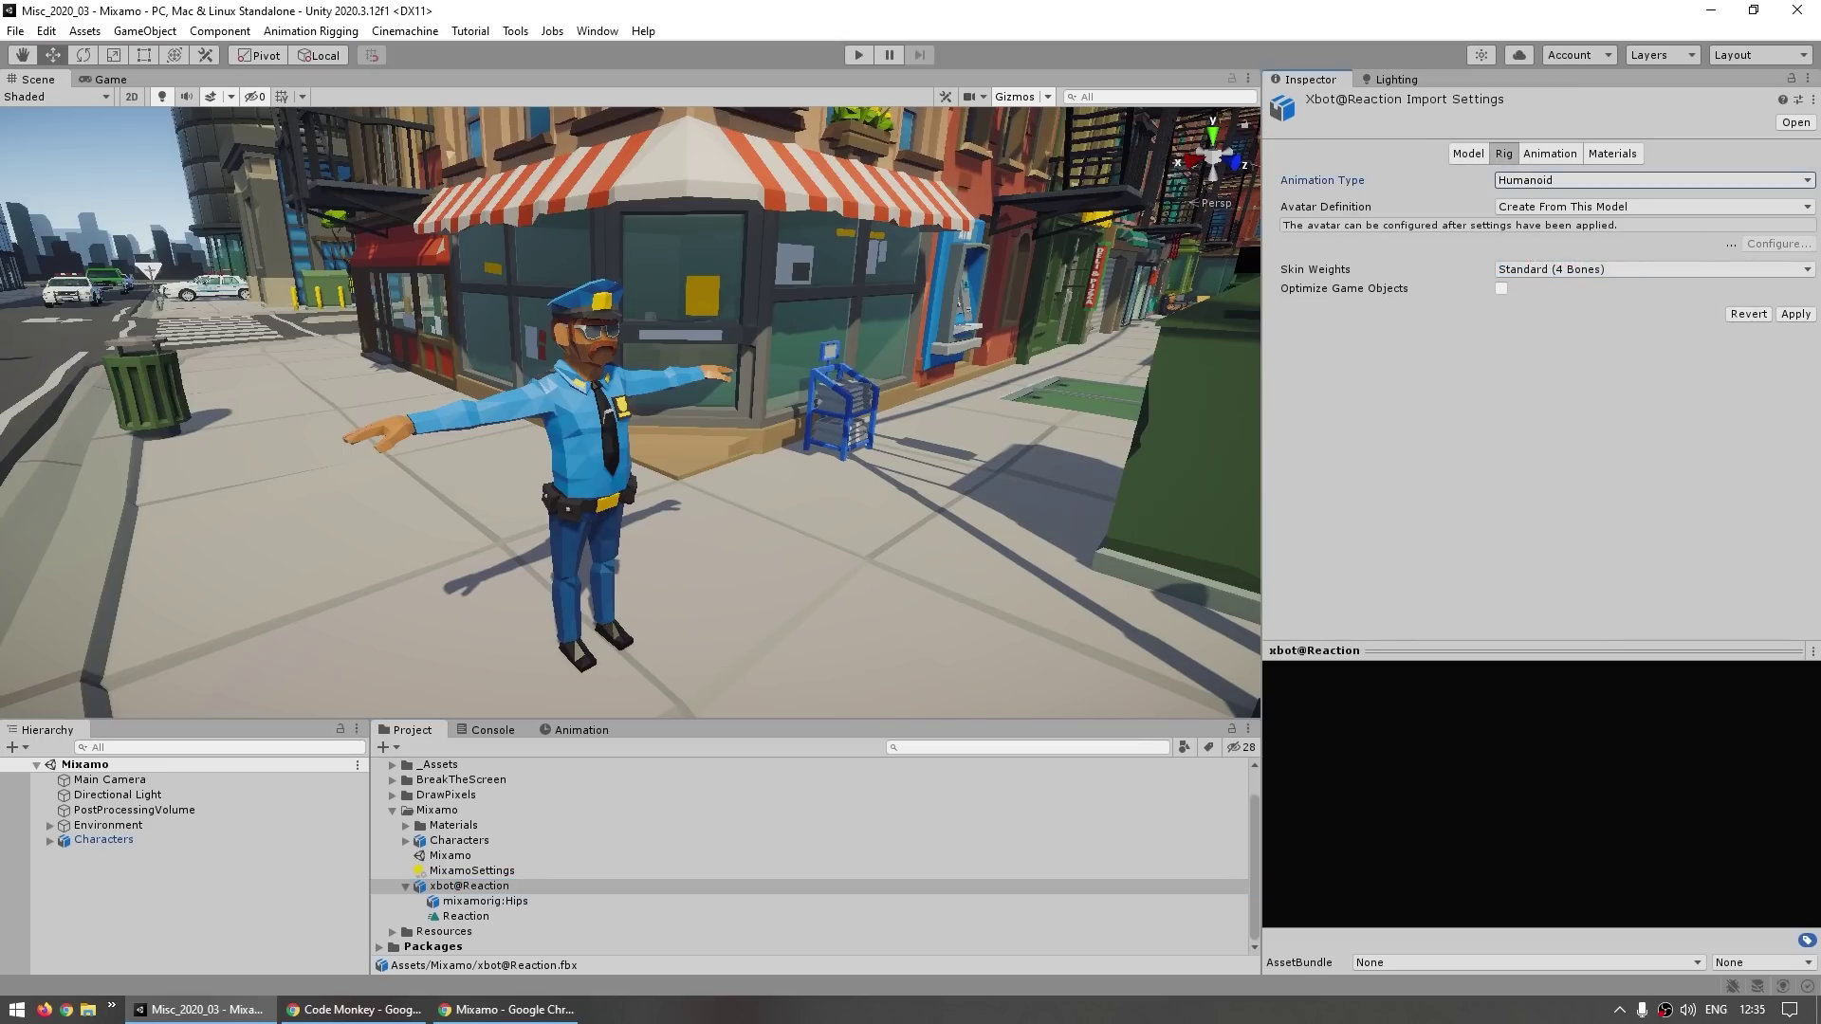
pyautogui.click(1795, 315)
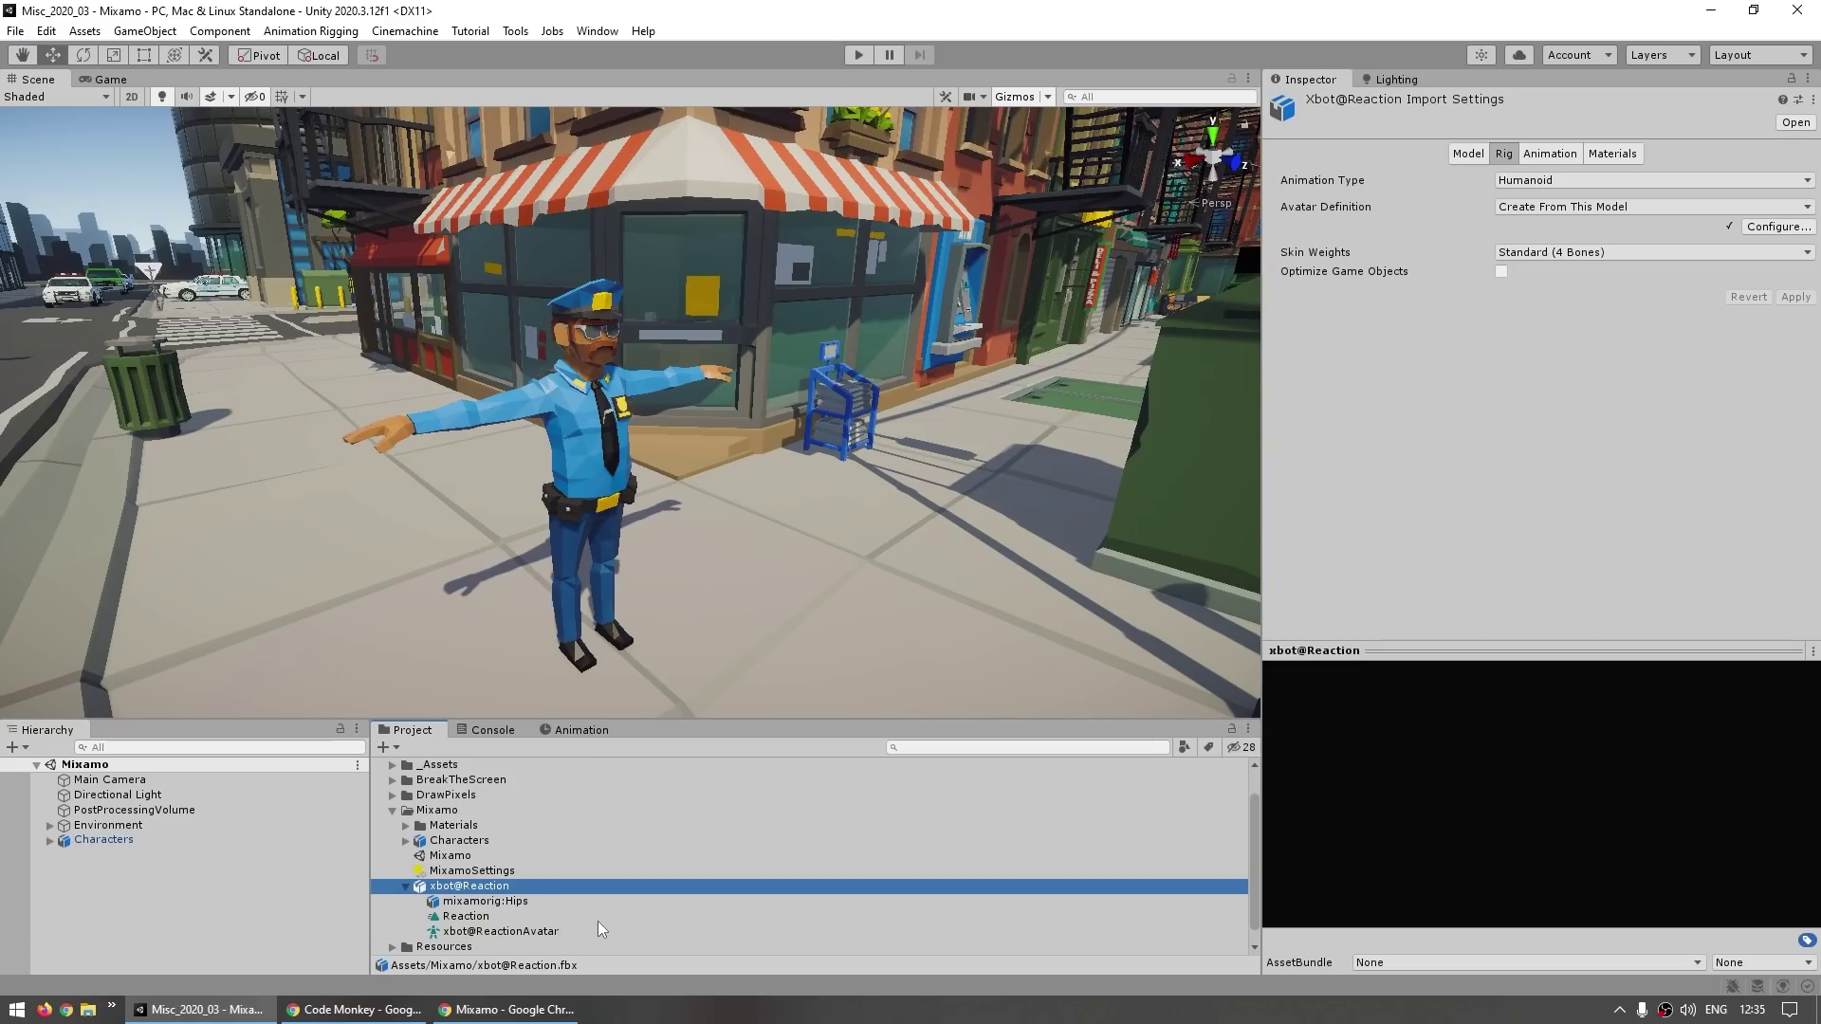
# Preview the Reaction clip and duplicate it with Ctrl+D into a standalone Reaction.anim
pyautogui.click(479, 917)
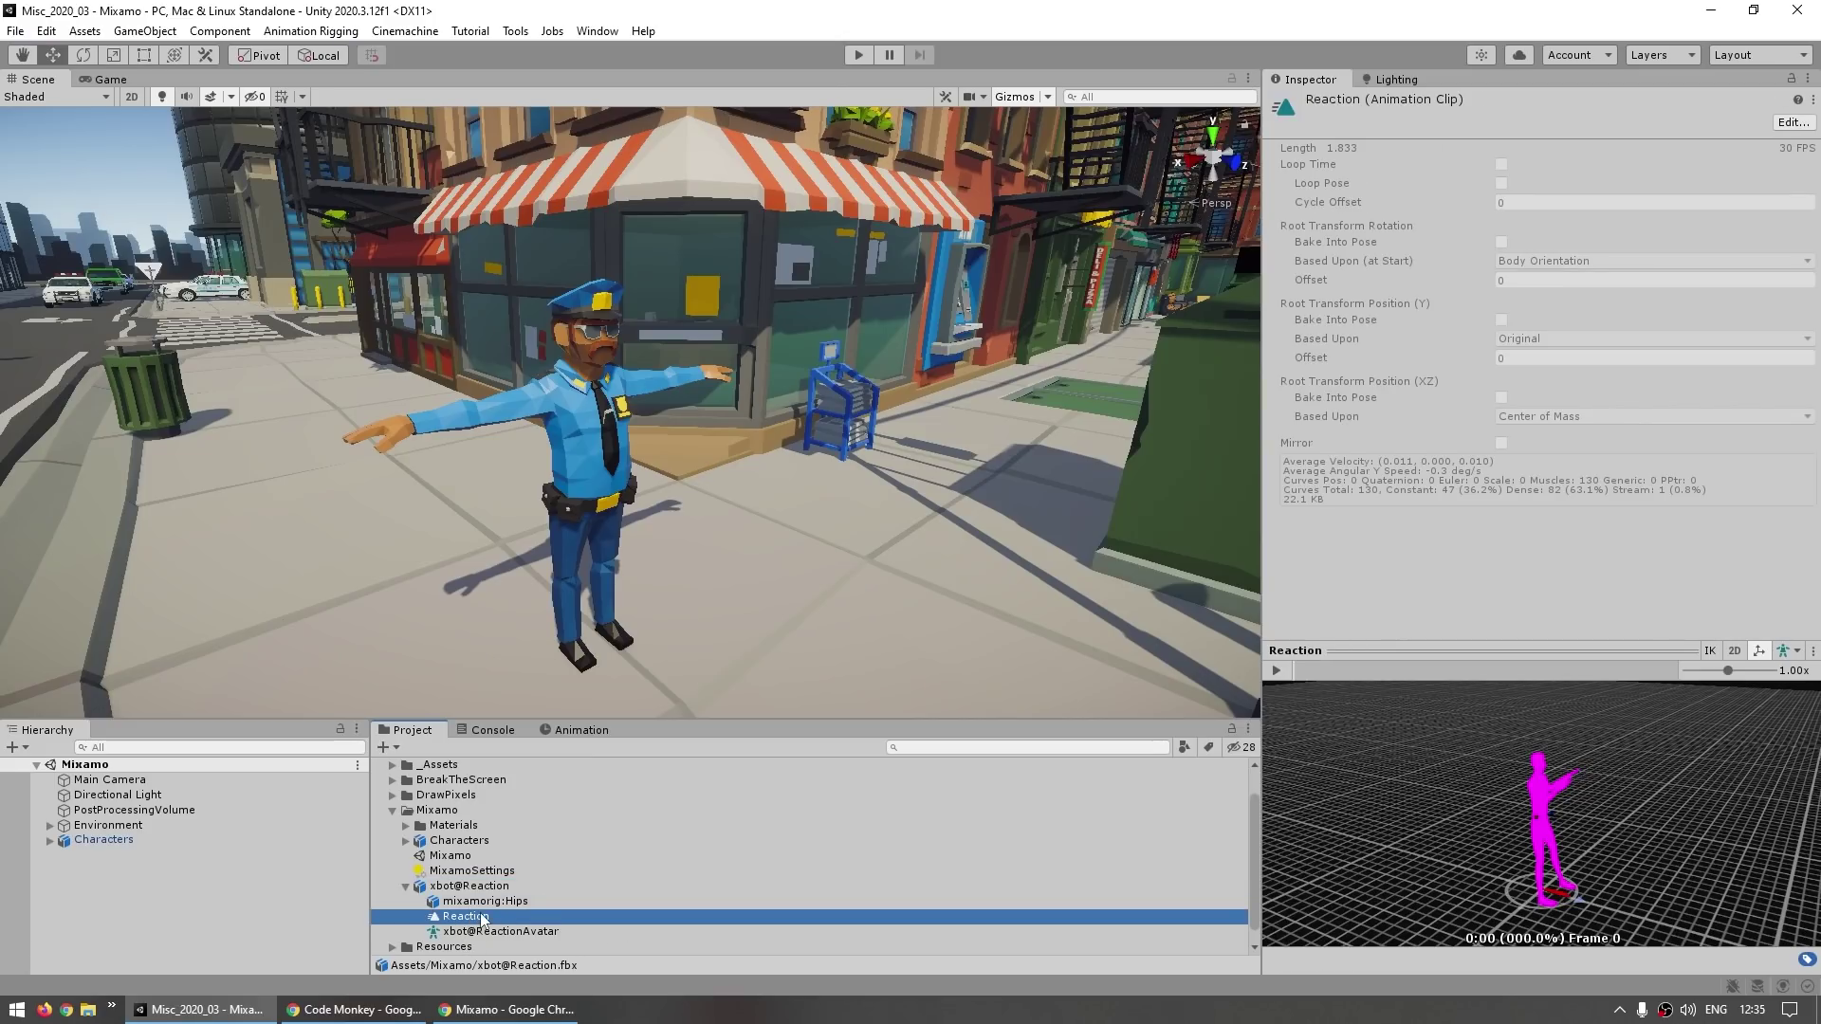
pyautogui.click(1276, 670)
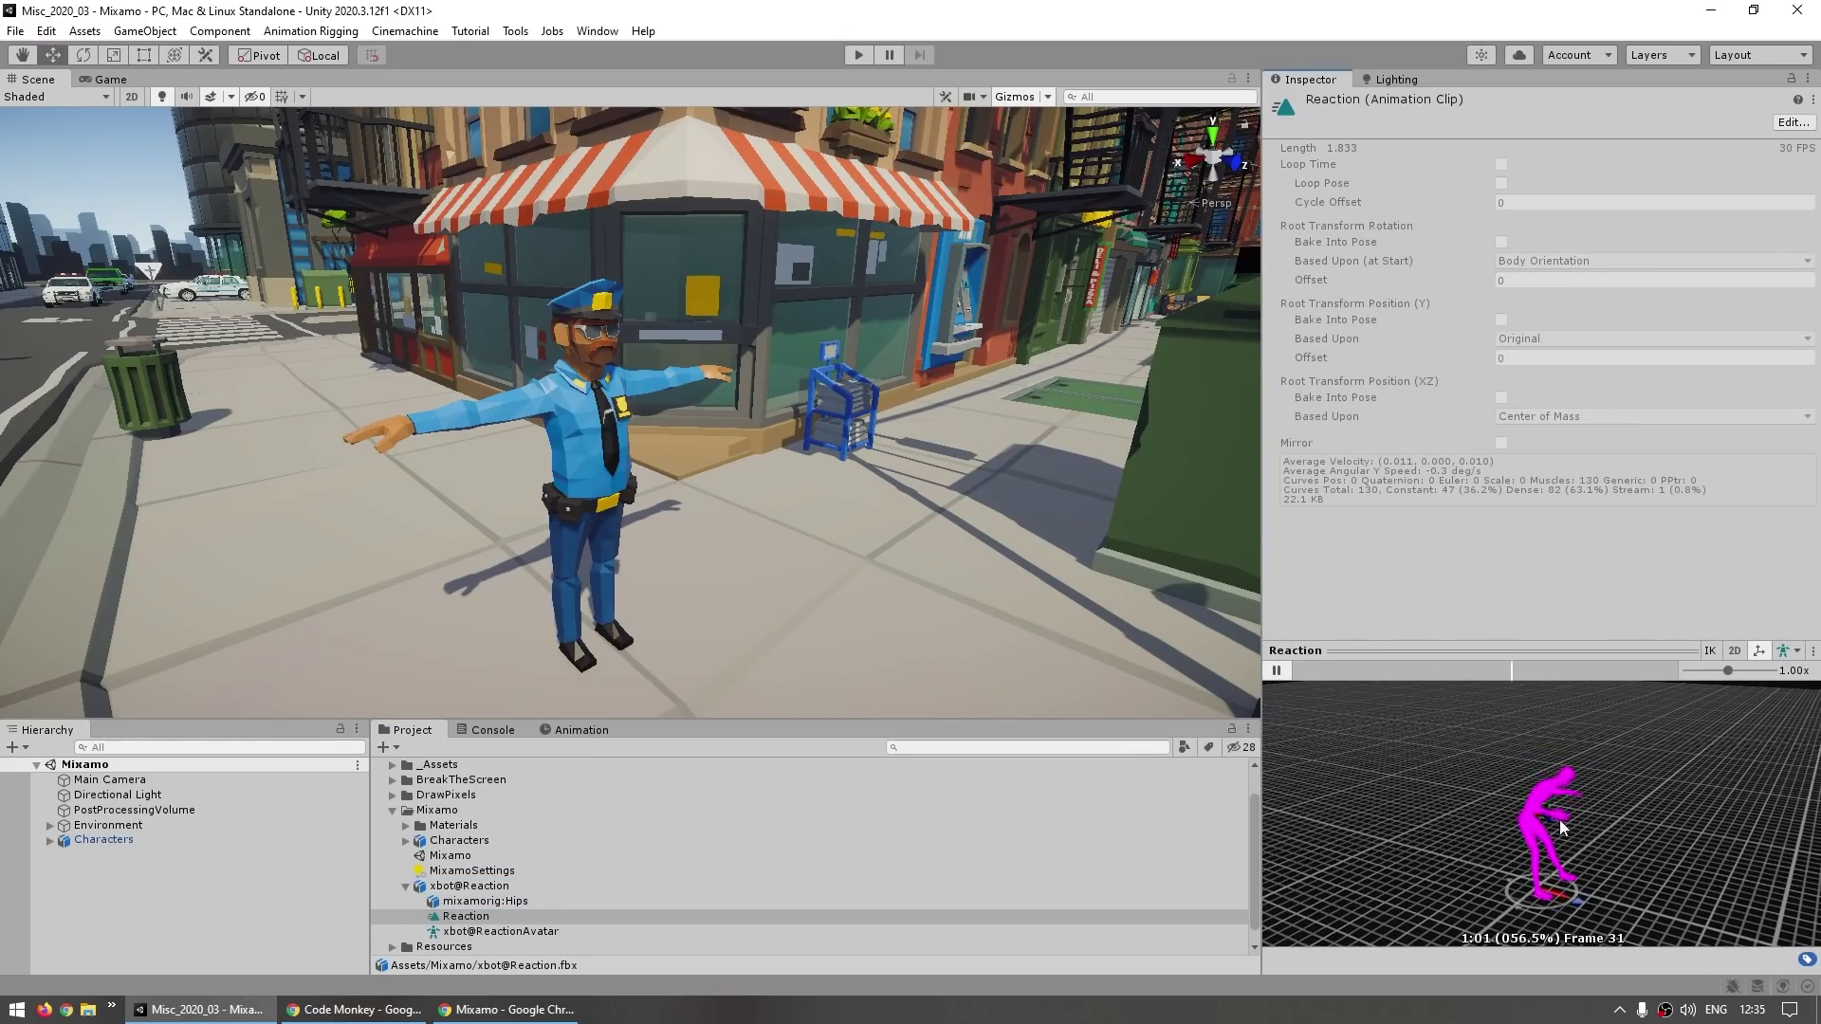
pyautogui.click(495, 916)
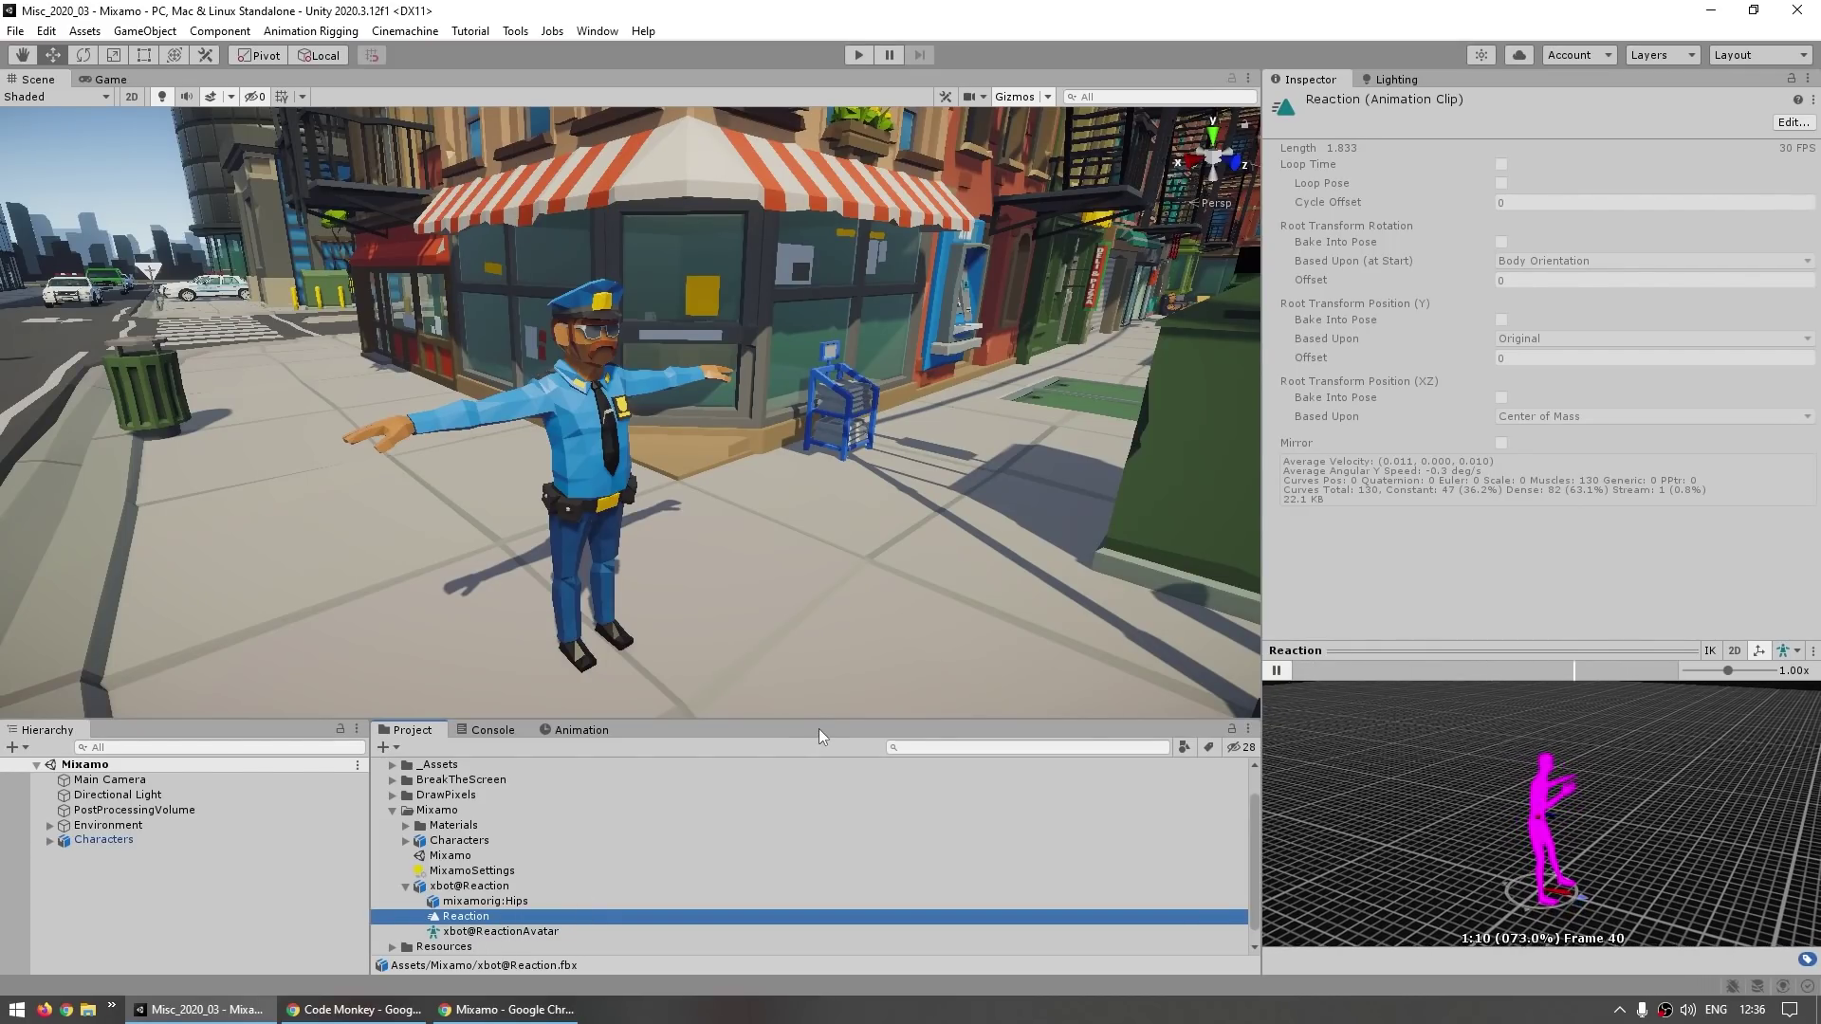
pyautogui.hotkey('ctrl', 'd')
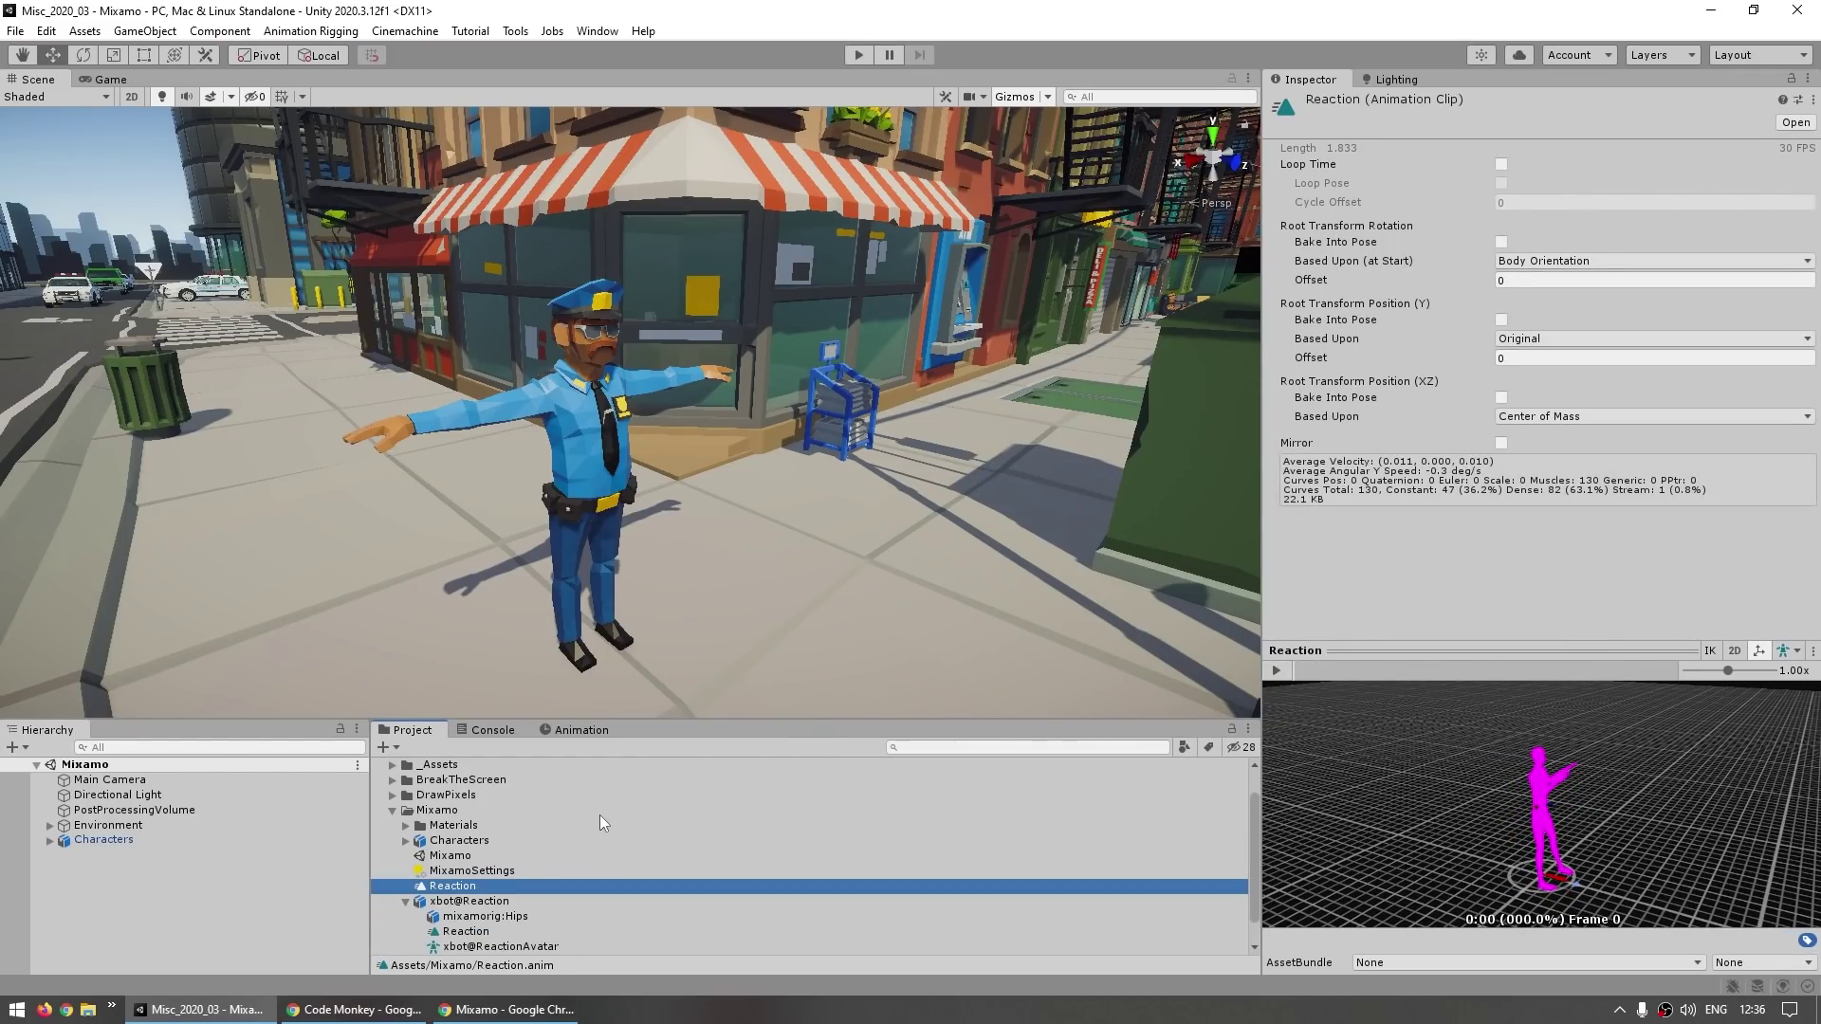
pyautogui.click(463, 898)
pyautogui.click(461, 890)
pyautogui.press('Down')
pyautogui.press('Left')
pyautogui.click(461, 907)
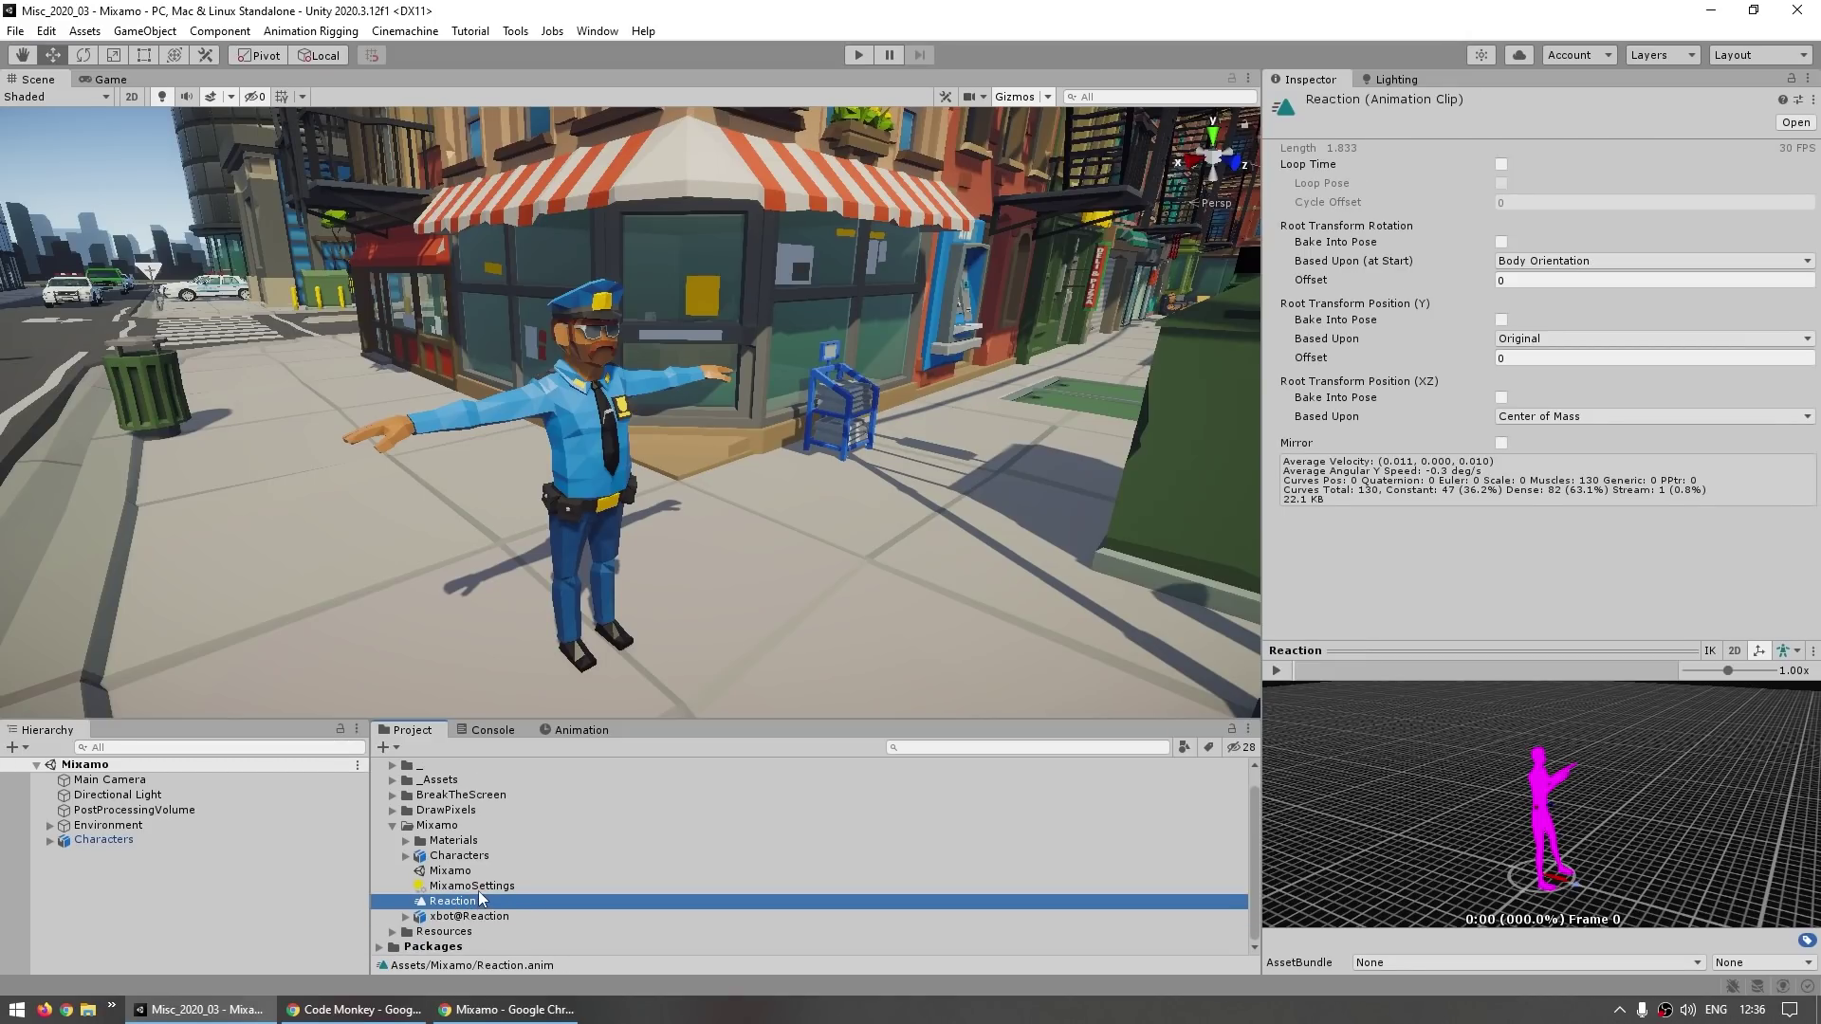
# Select the Characters object and locate the CharactersAvatar its Animator uses
pyautogui.click(104, 840)
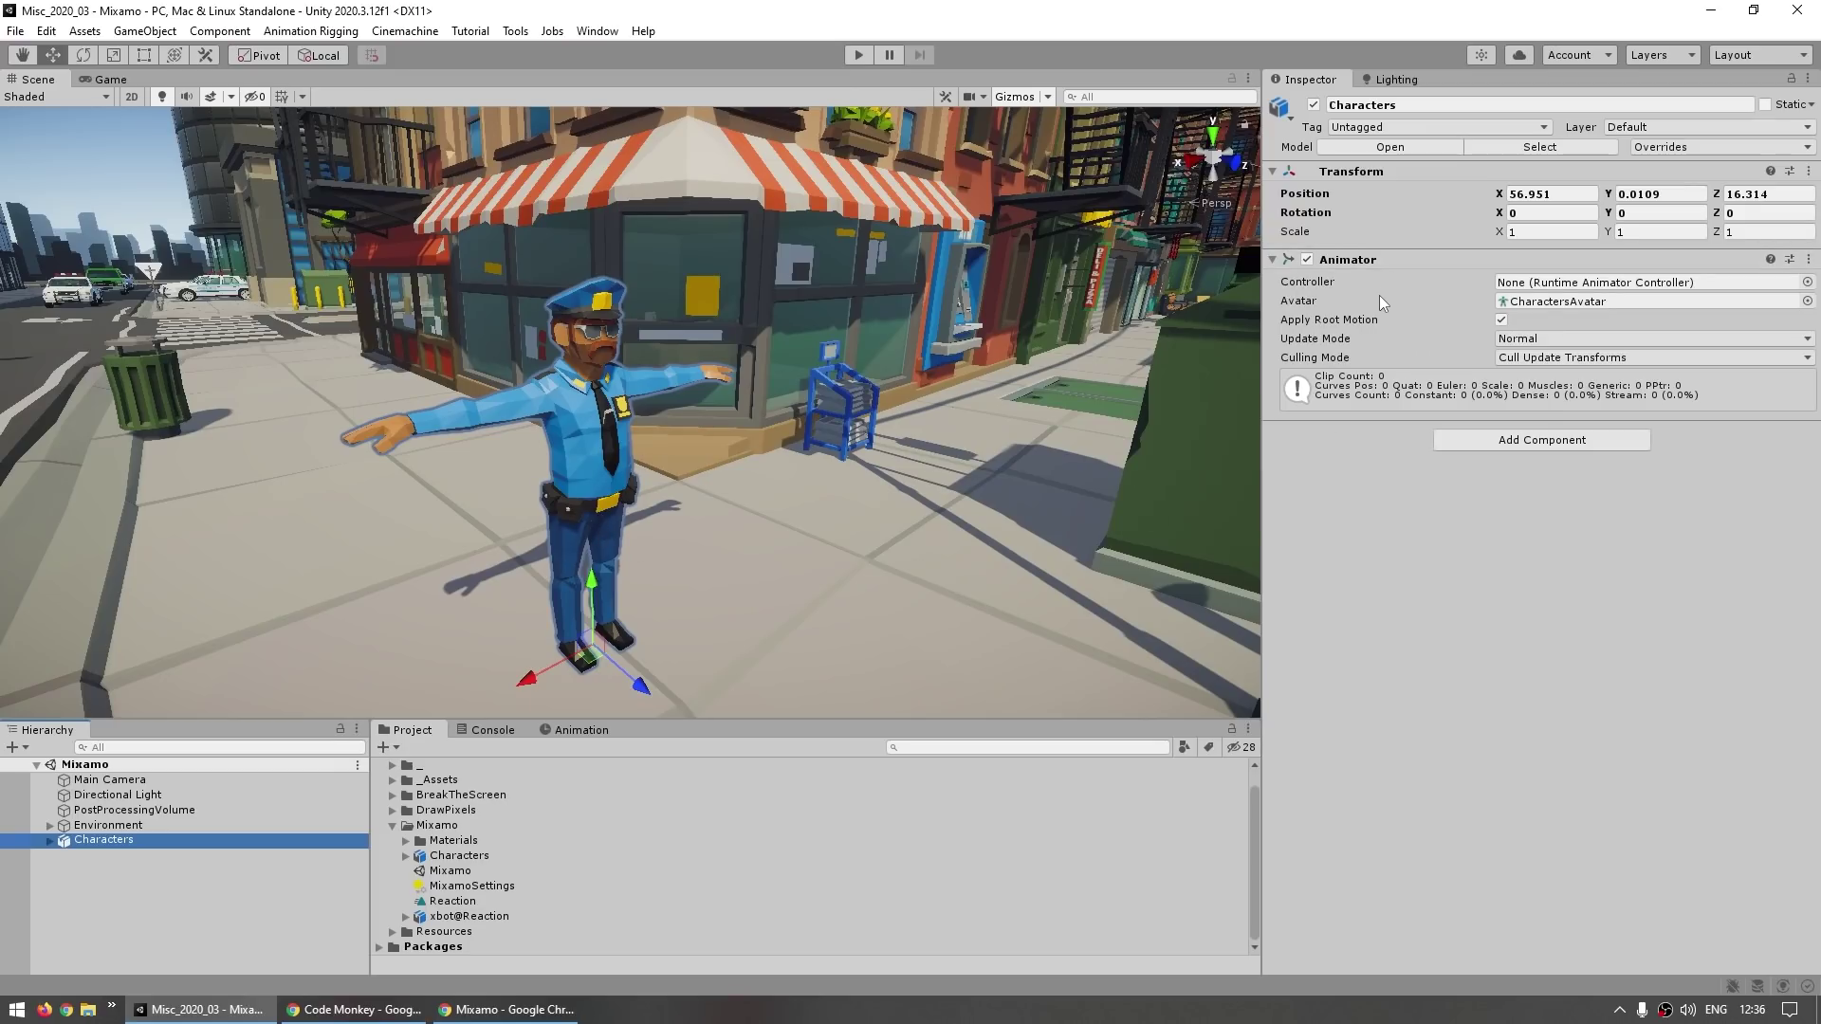
pyautogui.click(1434, 566)
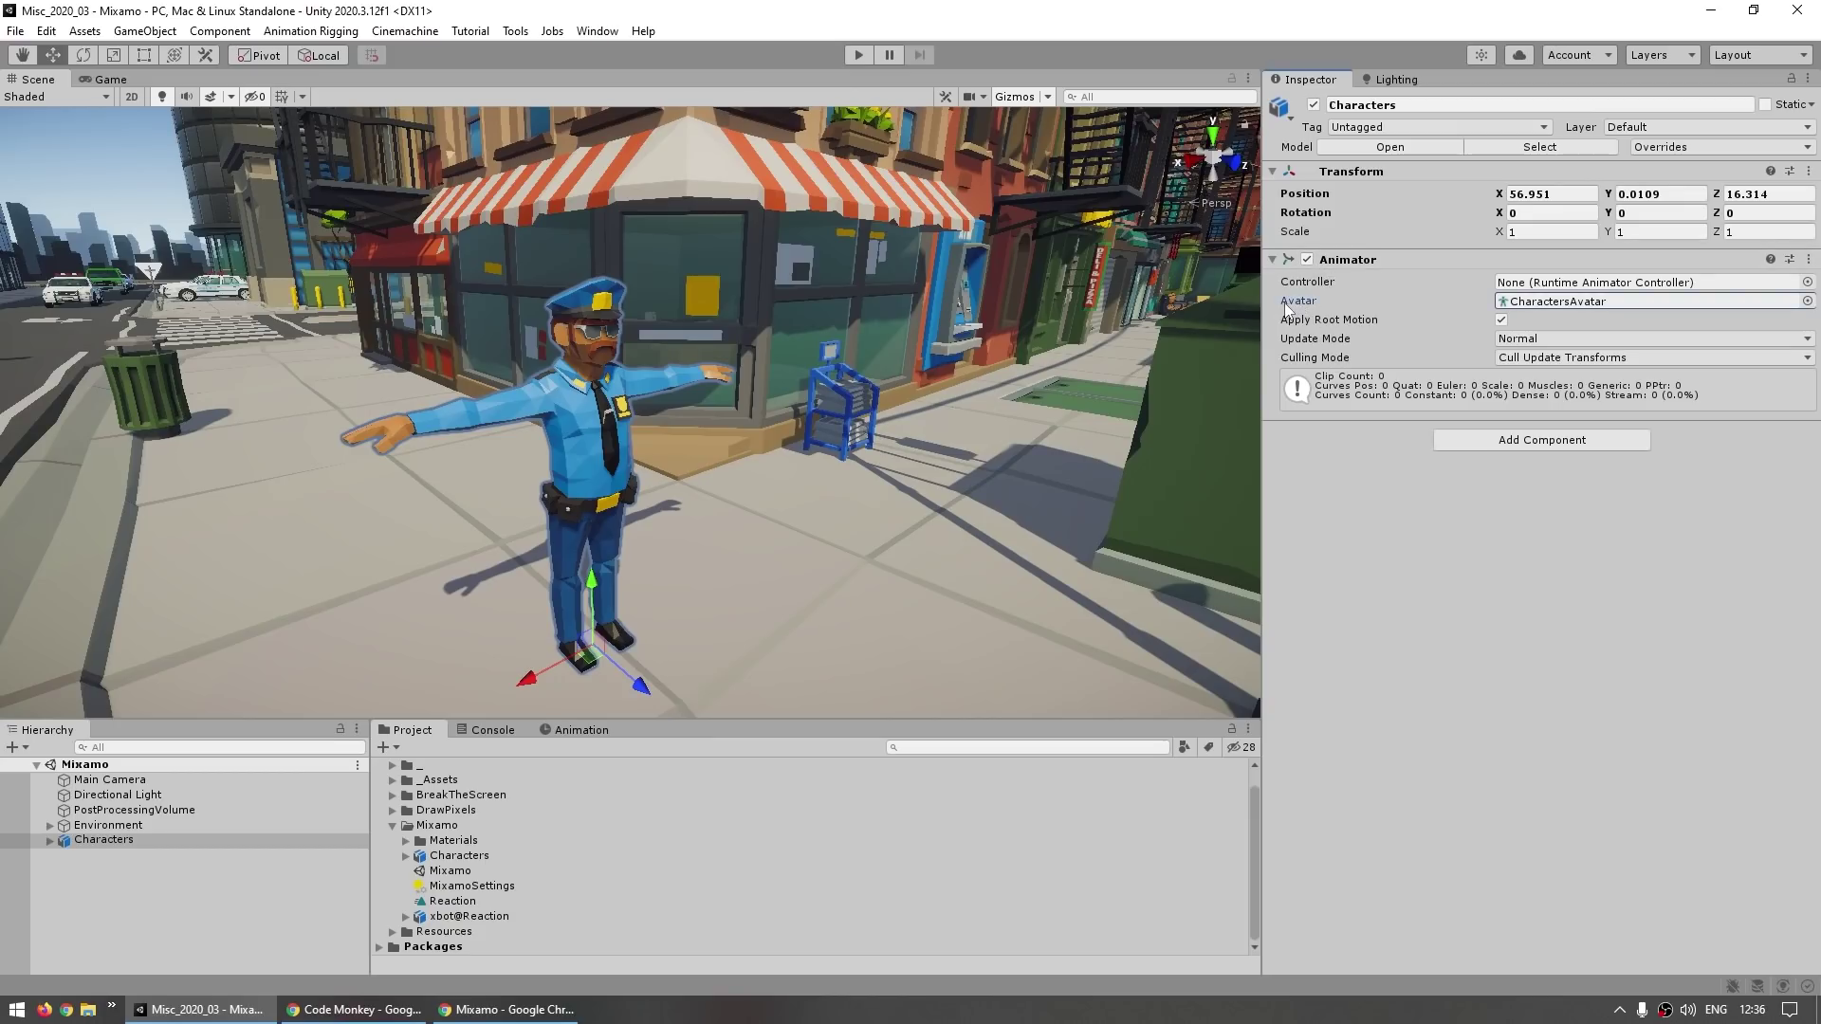
pyautogui.click(1505, 303)
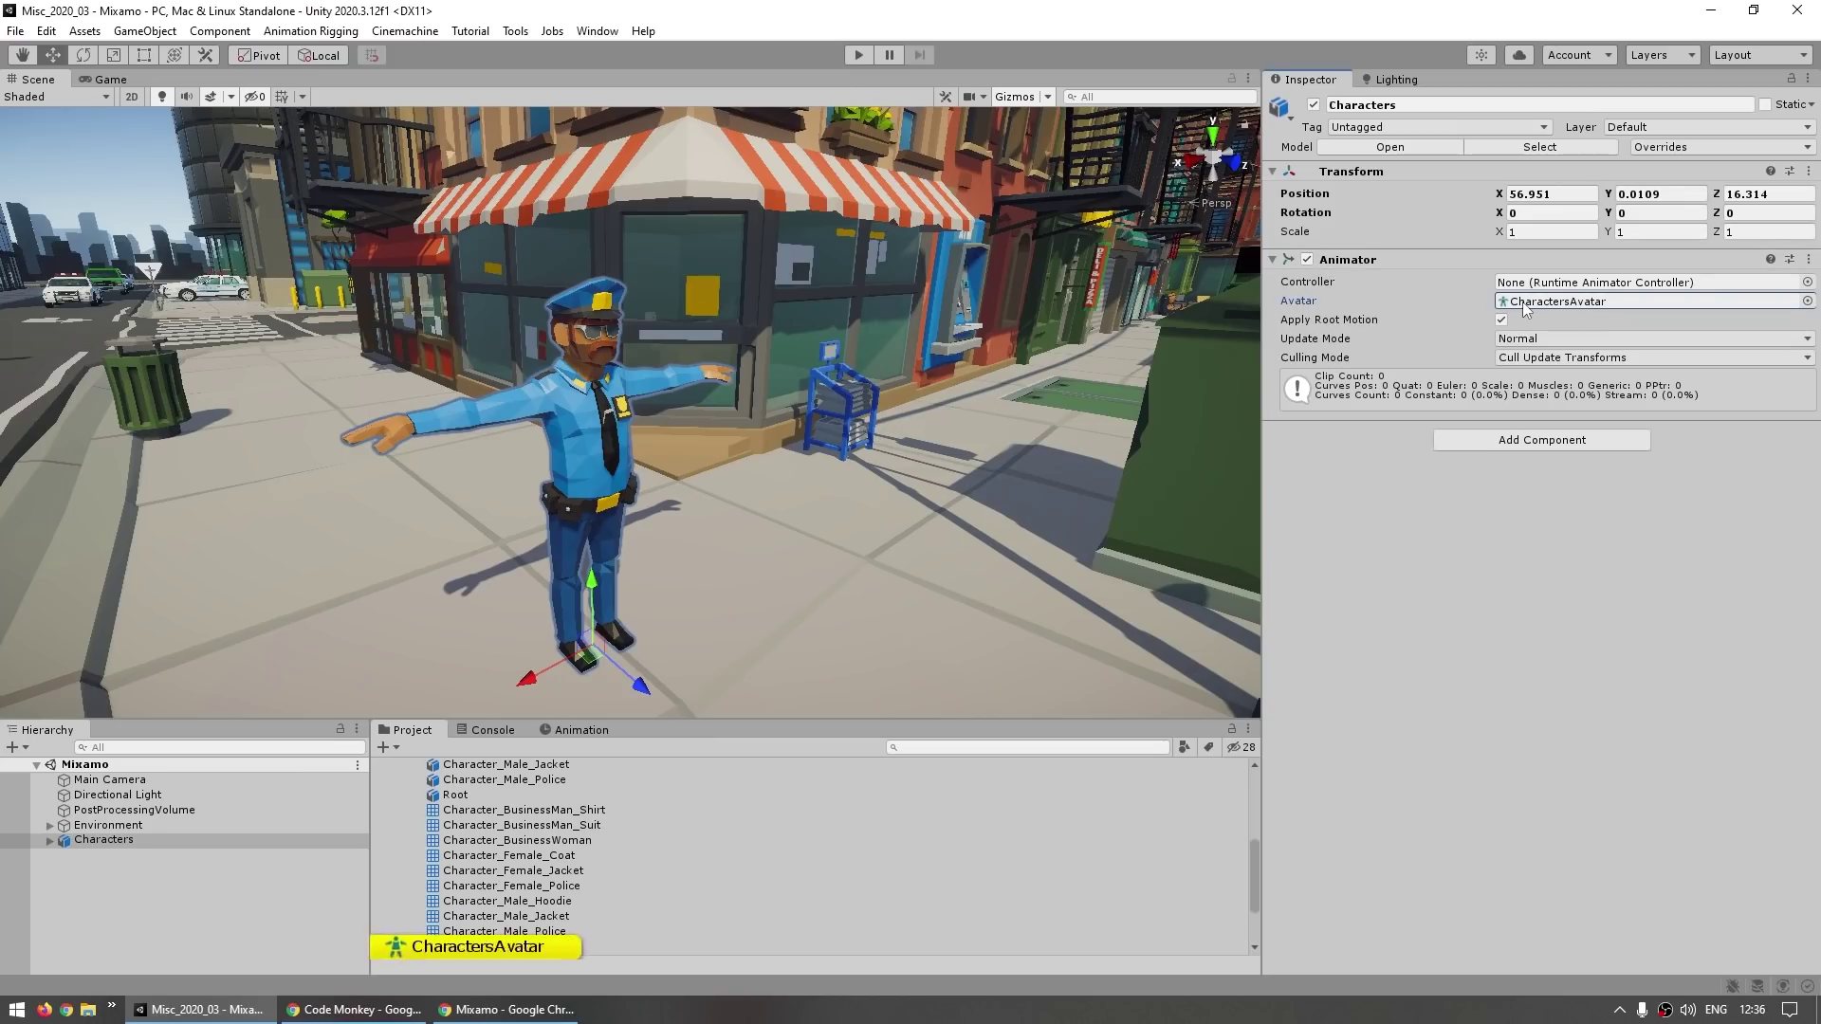
pyautogui.scroll(4, 655, 865)
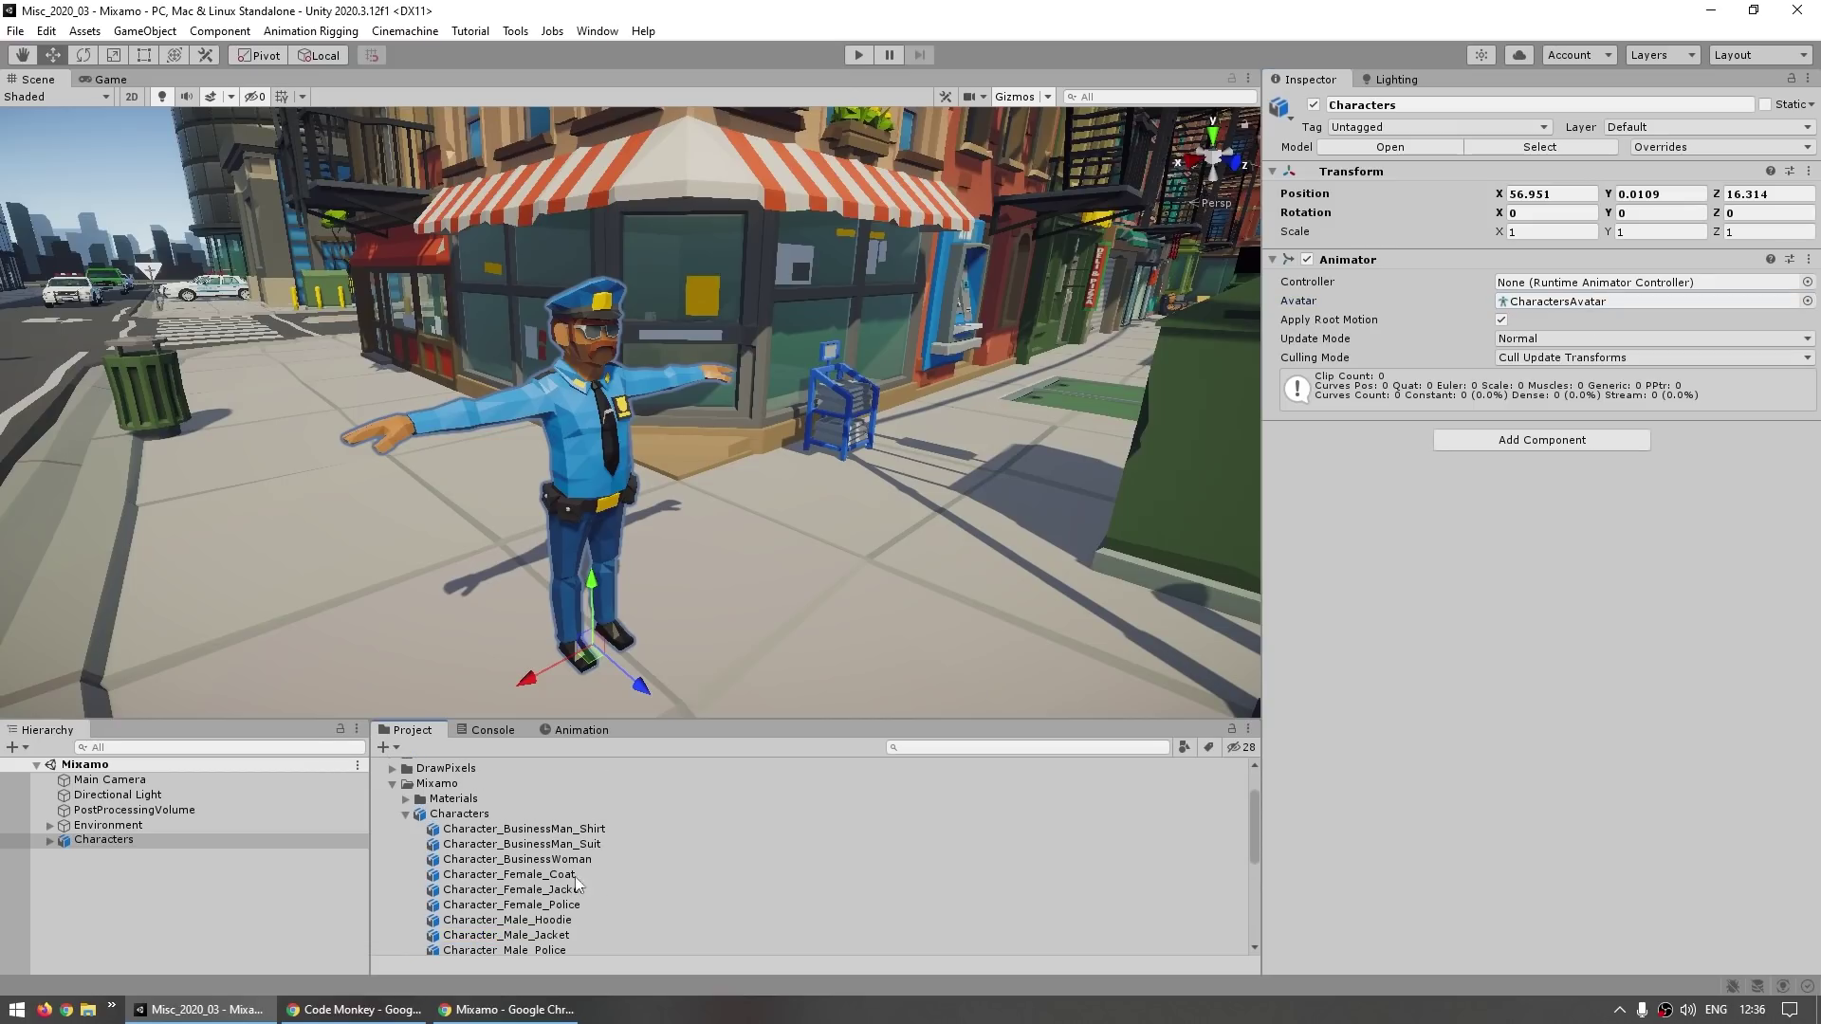
# Inspect the CharactersAvatar inside the Characters model file
pyautogui.click(468, 814)
pyautogui.scroll(-2, 572, 856)
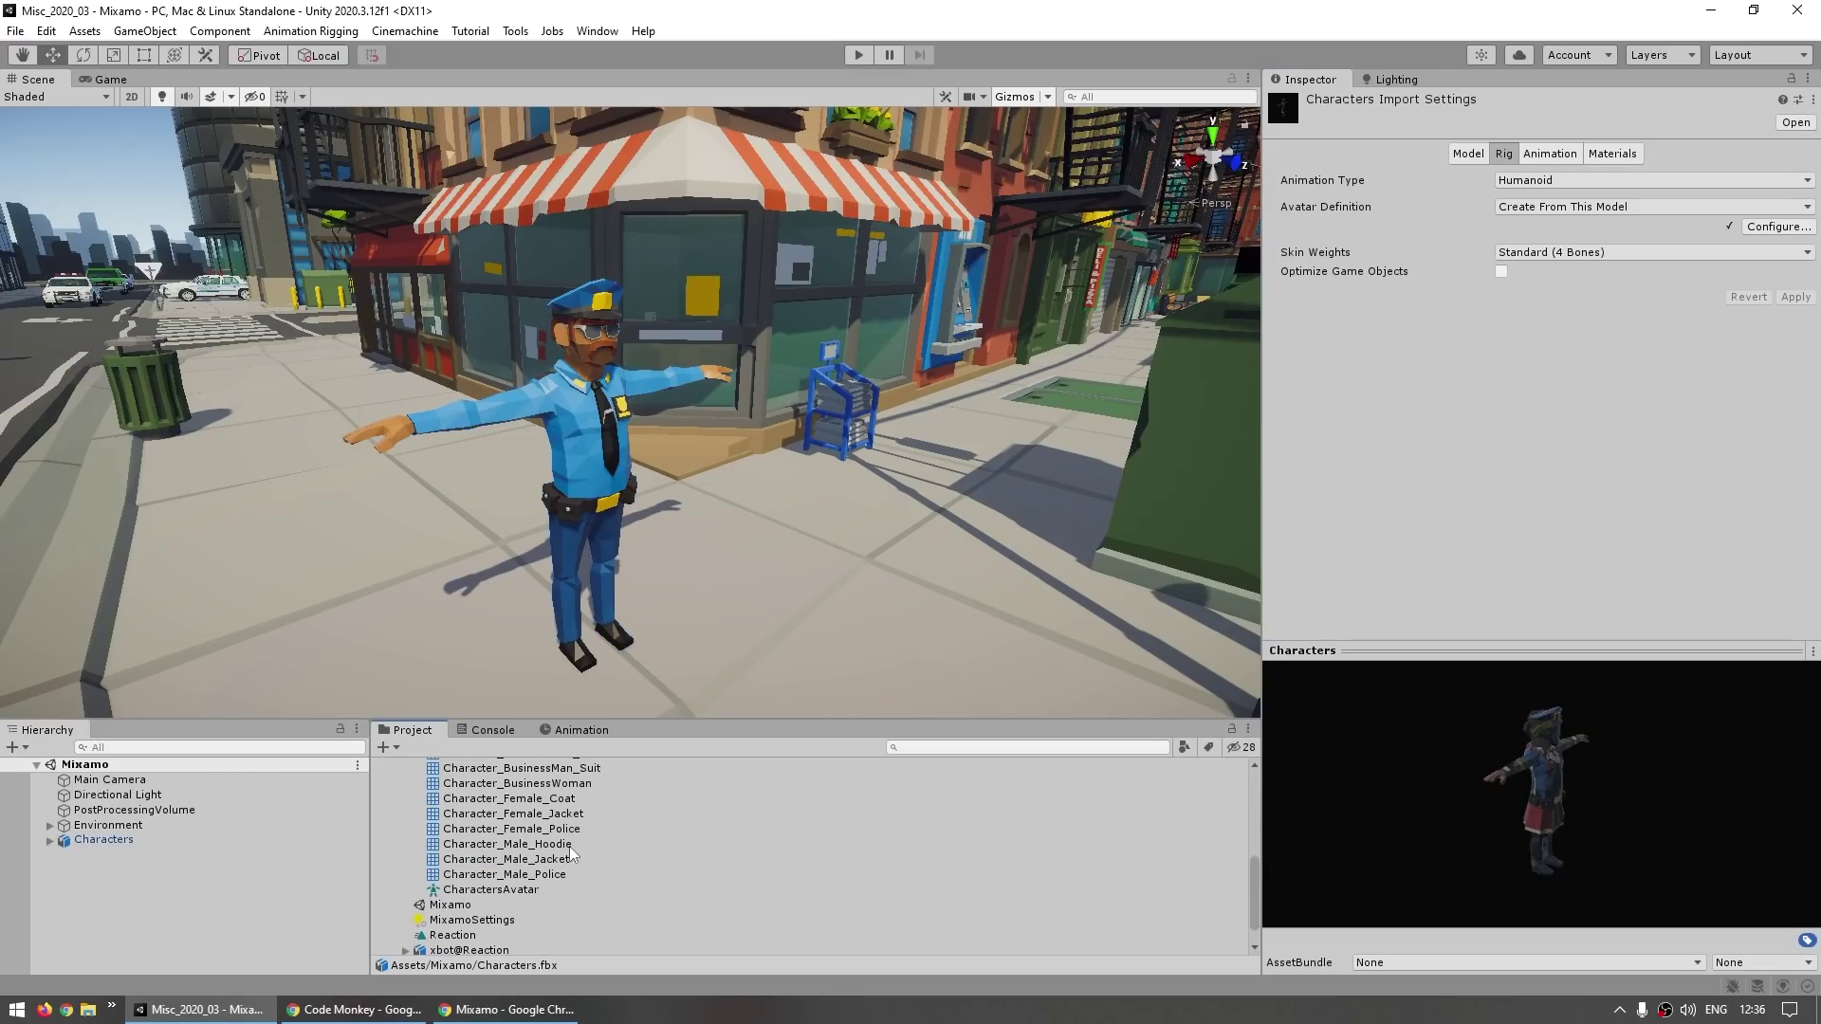
pyautogui.click(488, 890)
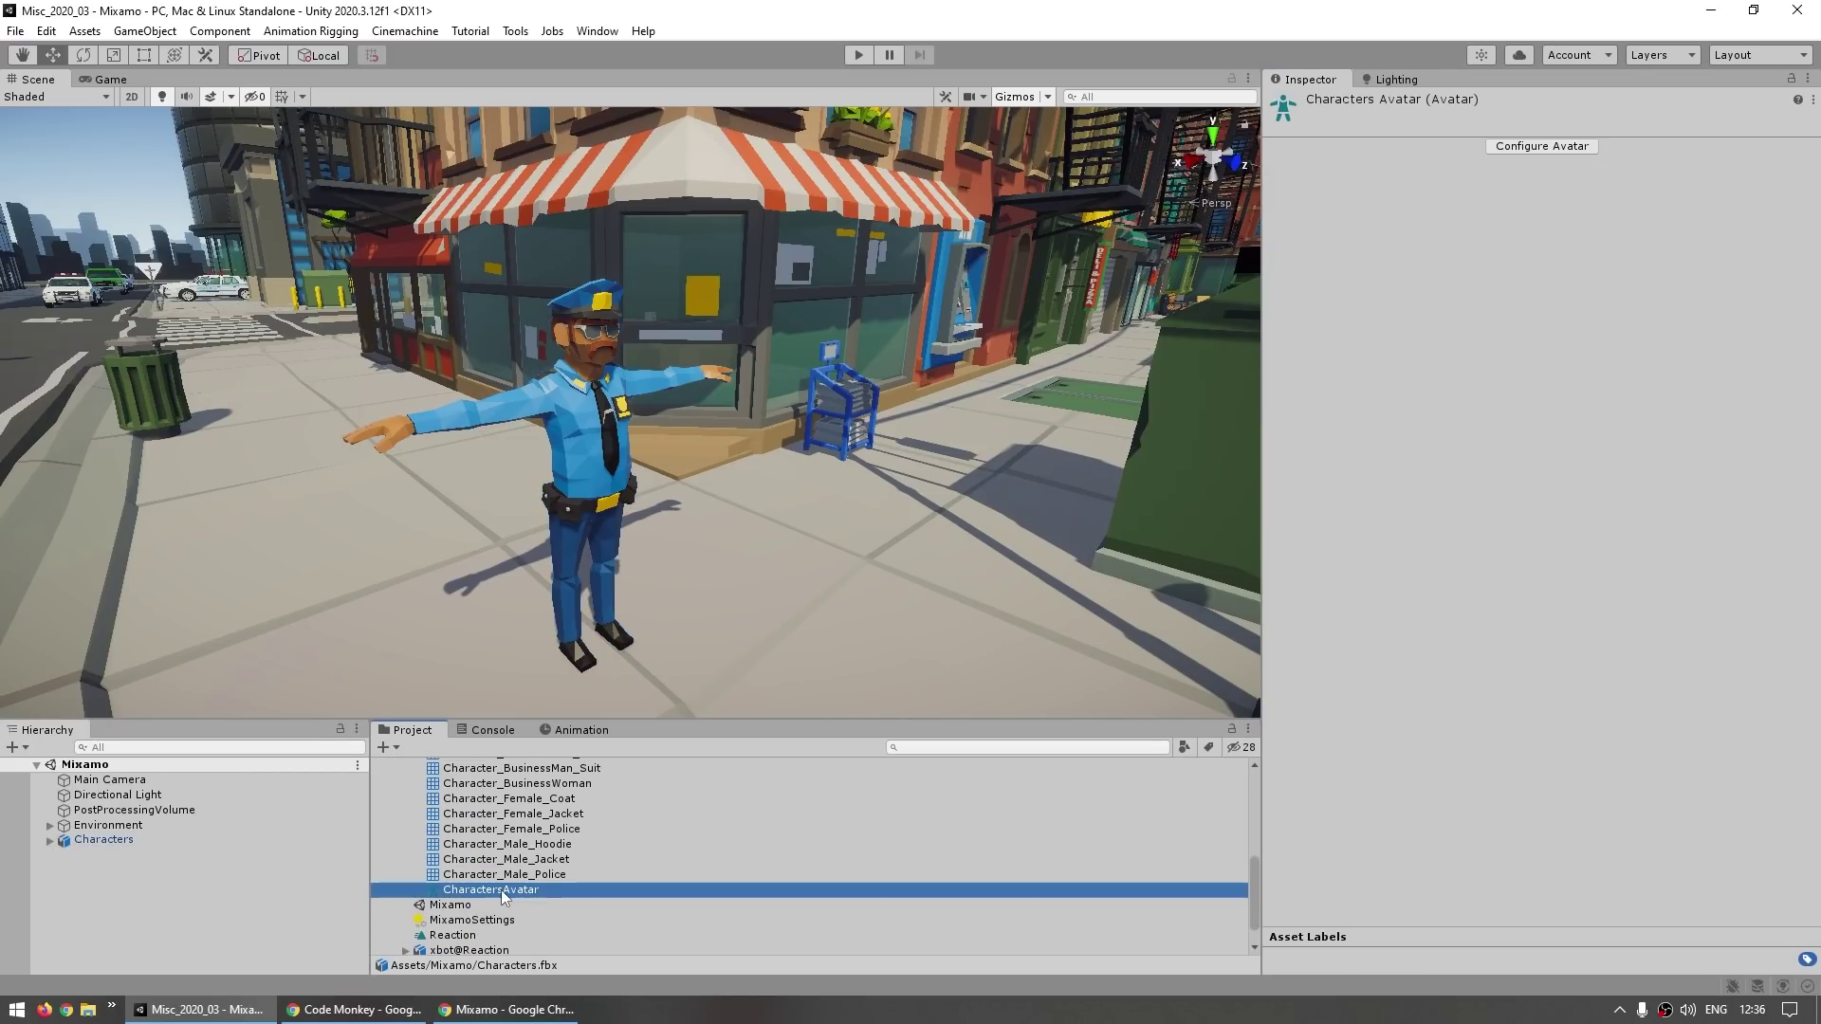
pyautogui.scroll(-1, 525, 878)
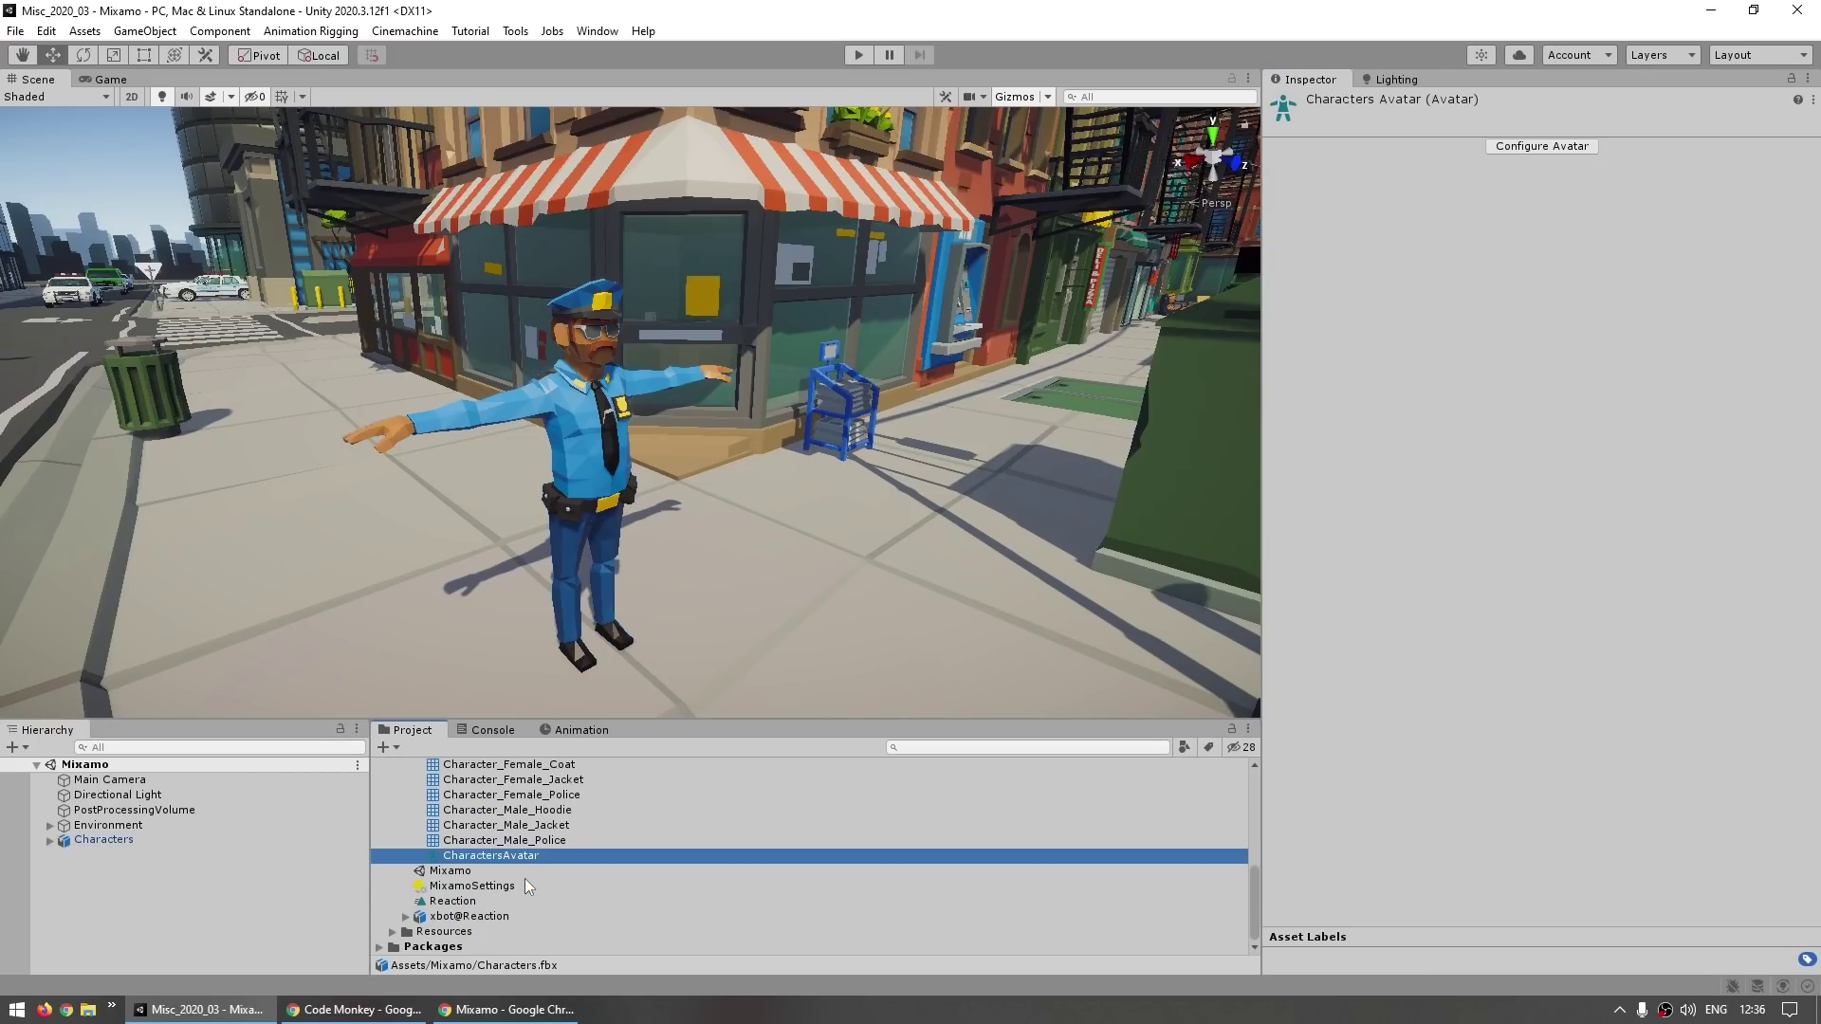
# Compare xbot@ReactionAvatar and the Reaction clip with CharactersAvatar, then reselect the Characters object
pyautogui.click(468, 902)
pyautogui.click(486, 916)
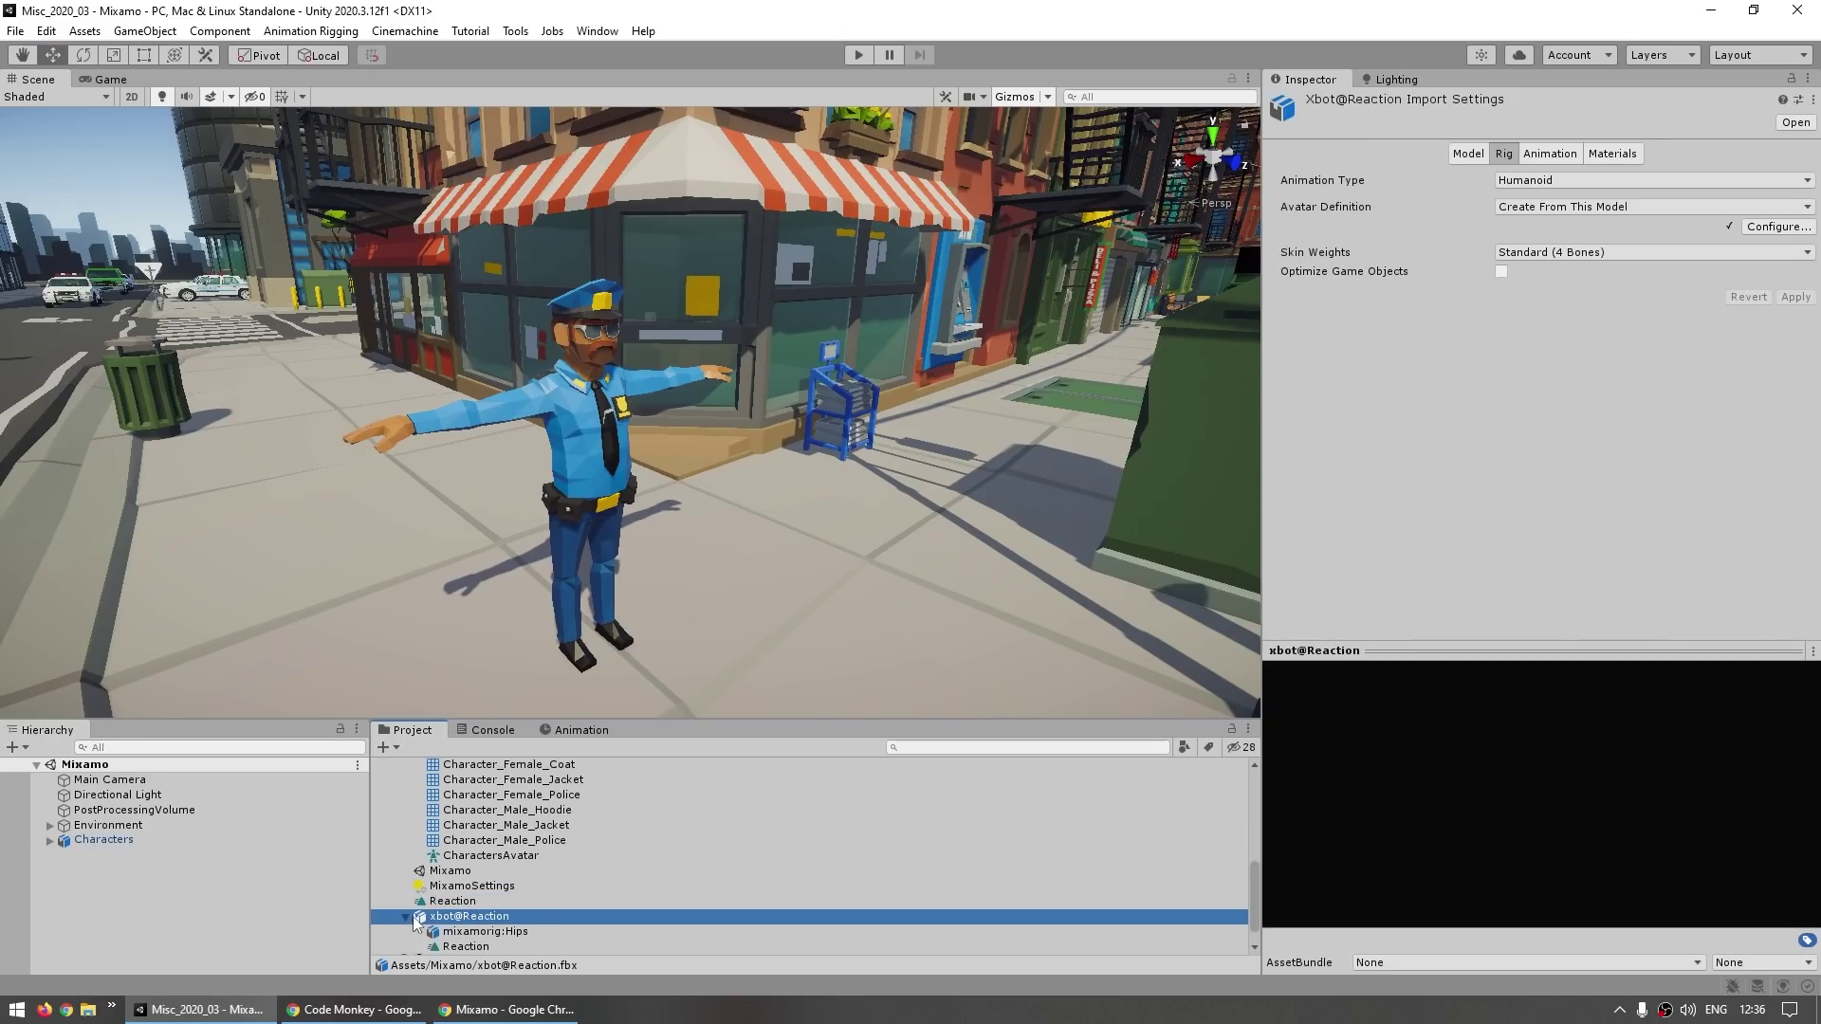
pyautogui.scroll(-1, 581, 868)
pyautogui.click(478, 916)
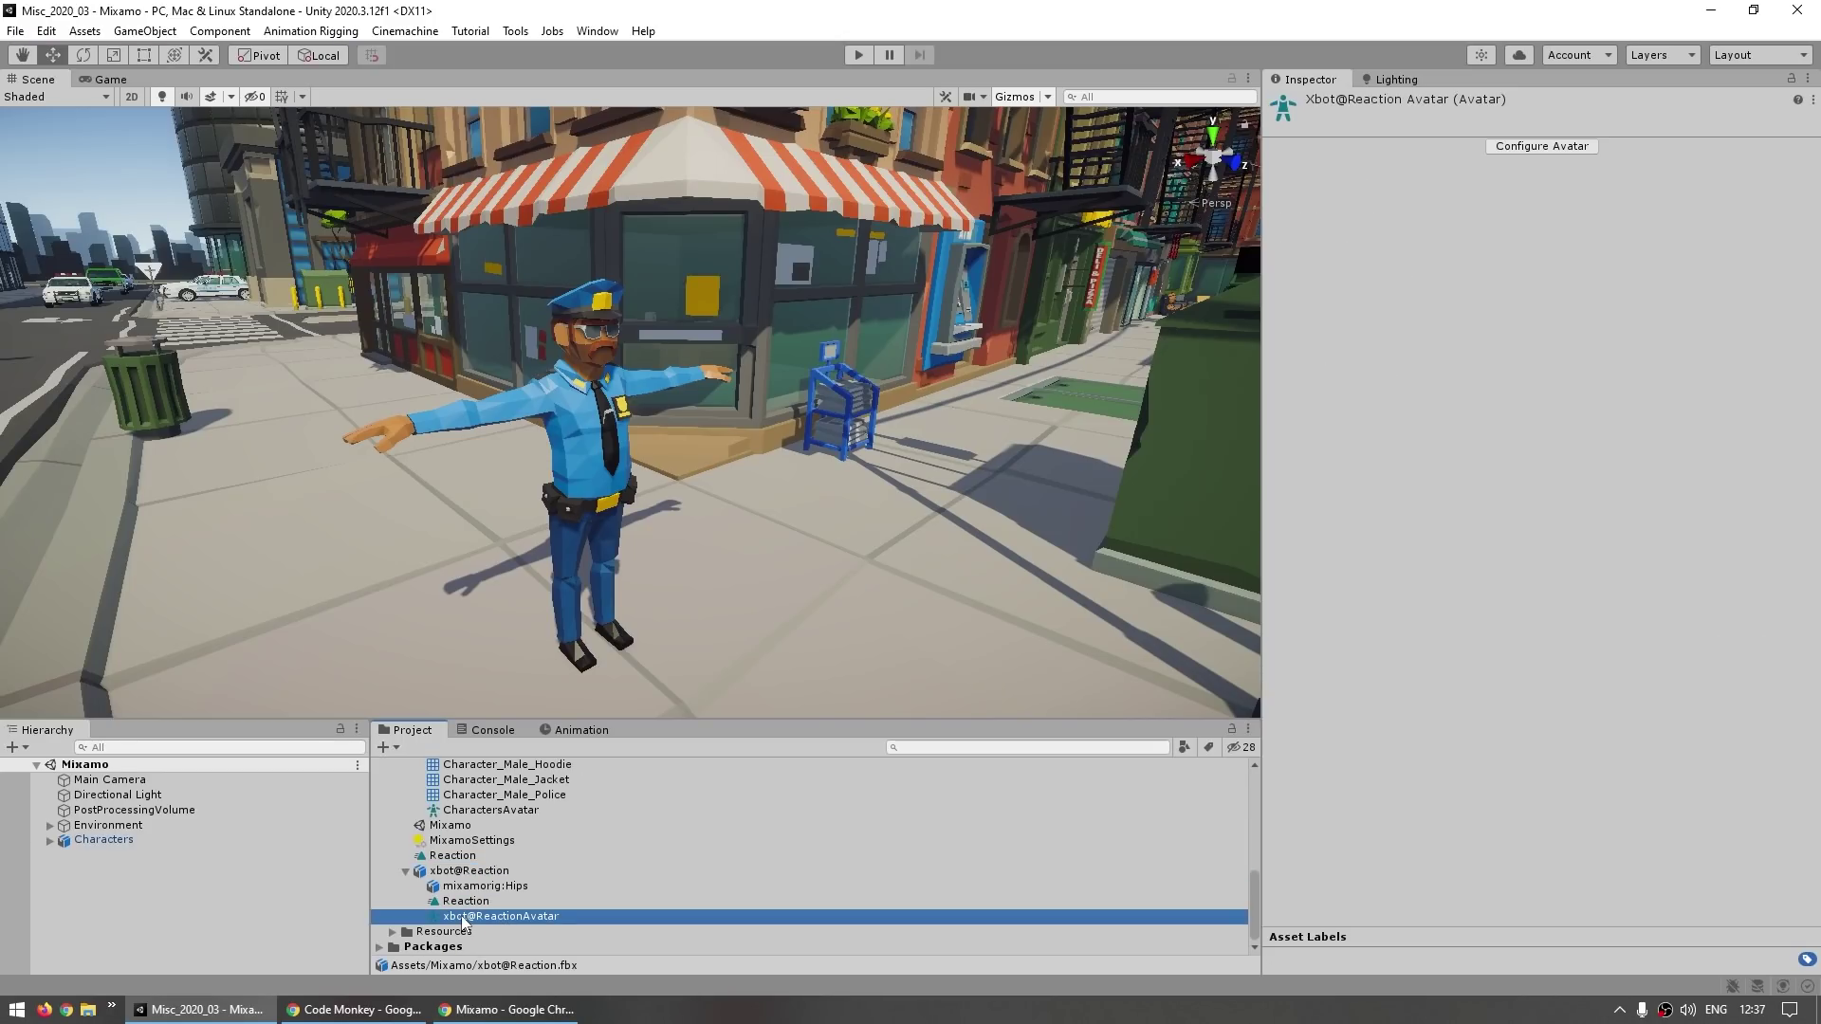
pyautogui.click(519, 812)
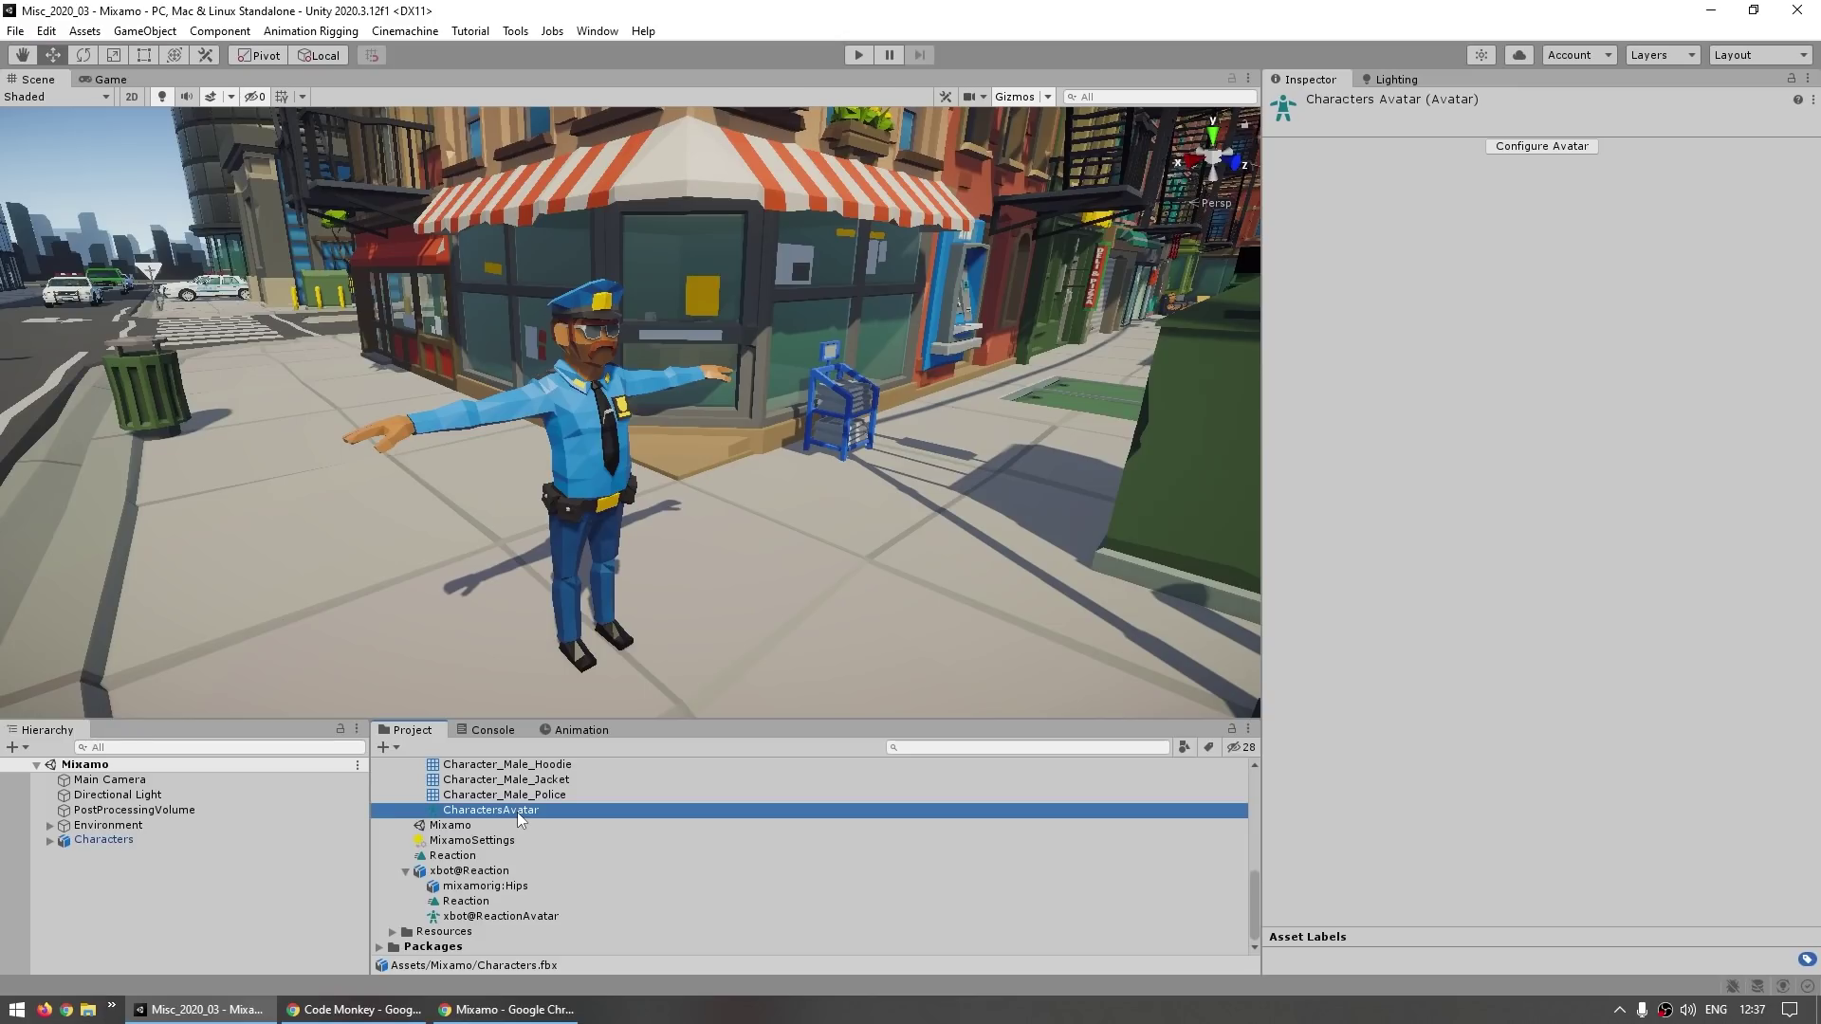
pyautogui.click(584, 494)
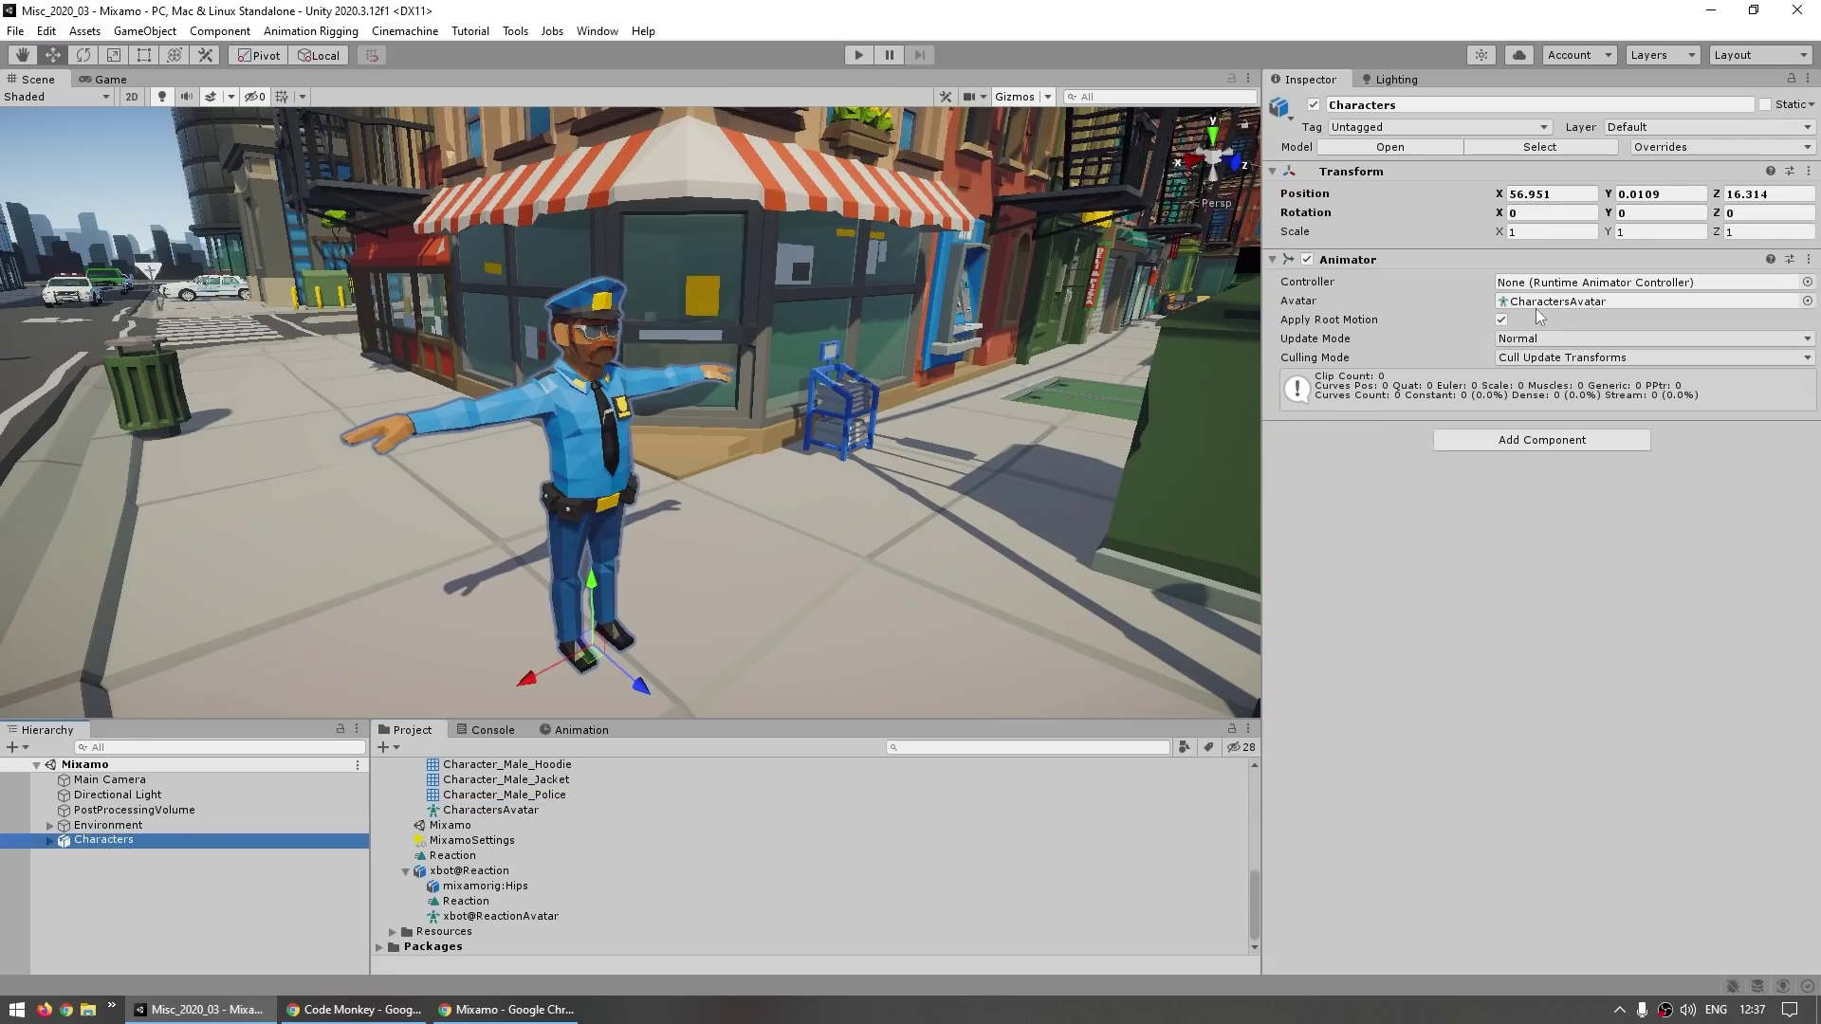
# Create a New Animator Controller in the Mixamo folder and assign it to Characters' Controller field
pyautogui.rightClick(470, 840)
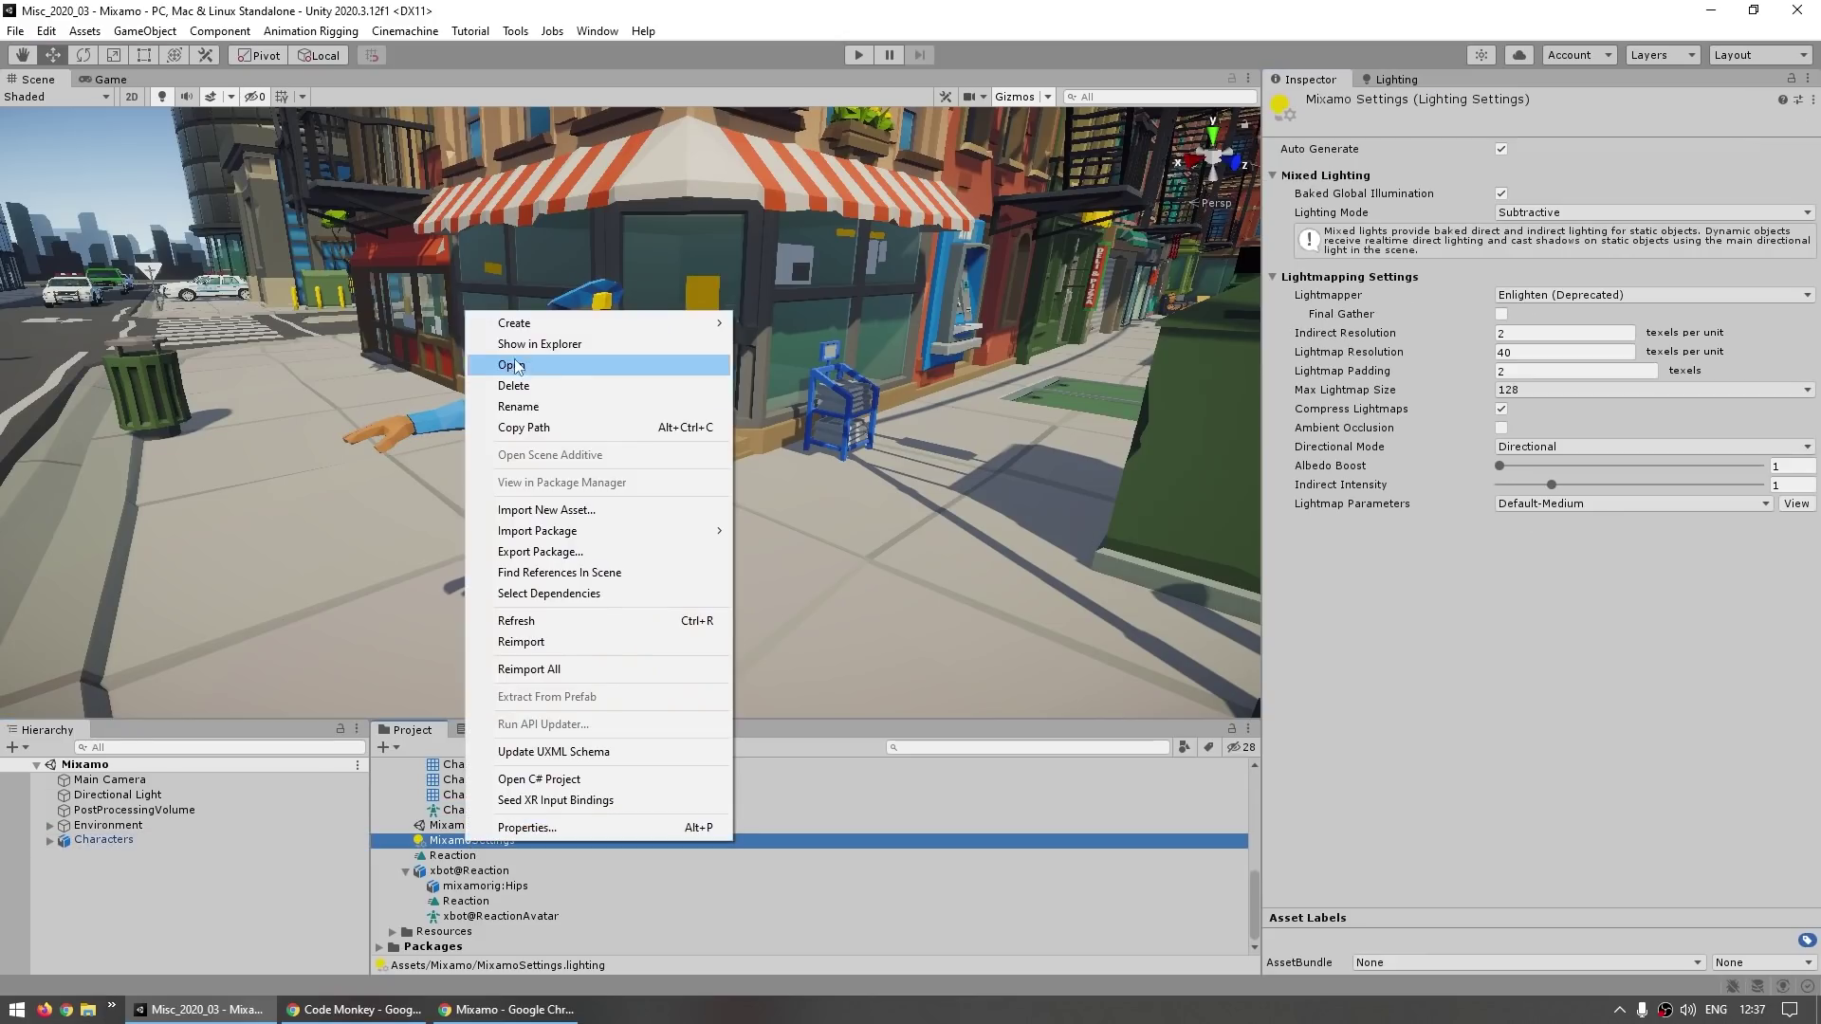
pyautogui.moveTo(538, 326)
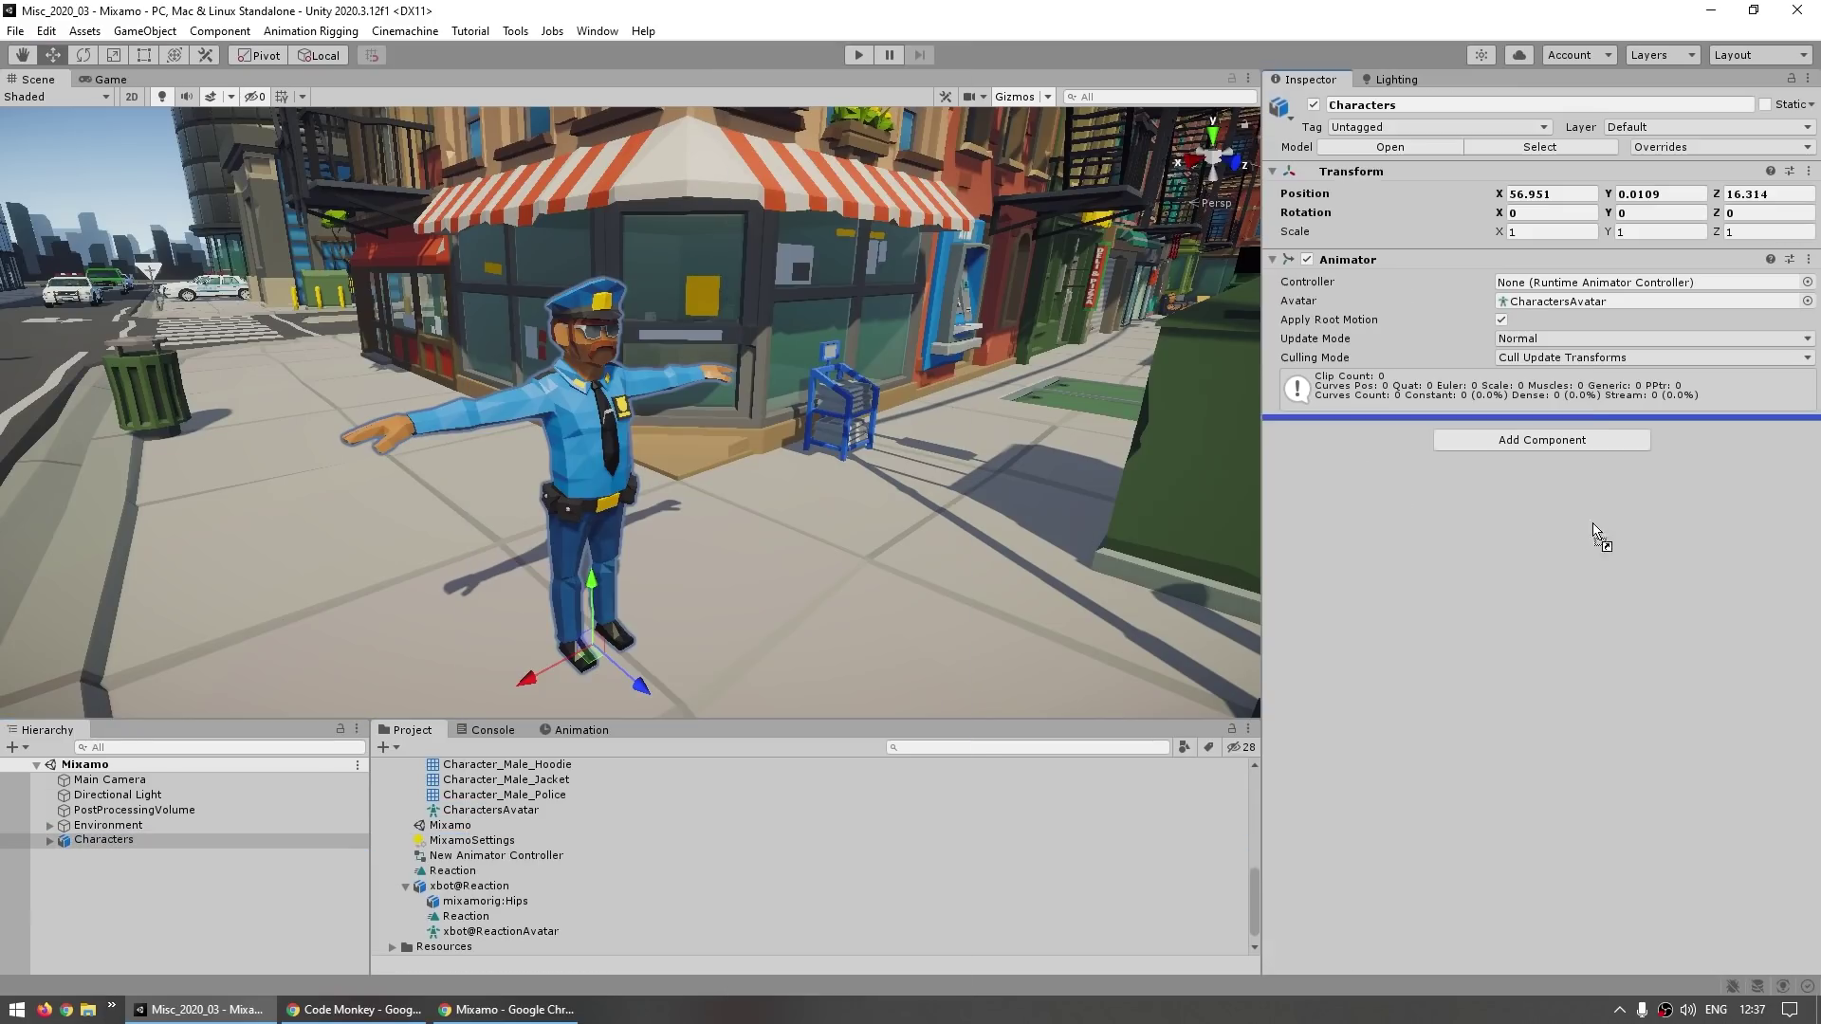
pyautogui.moveTo(1598, 532); pyautogui.dragTo(1580, 285)
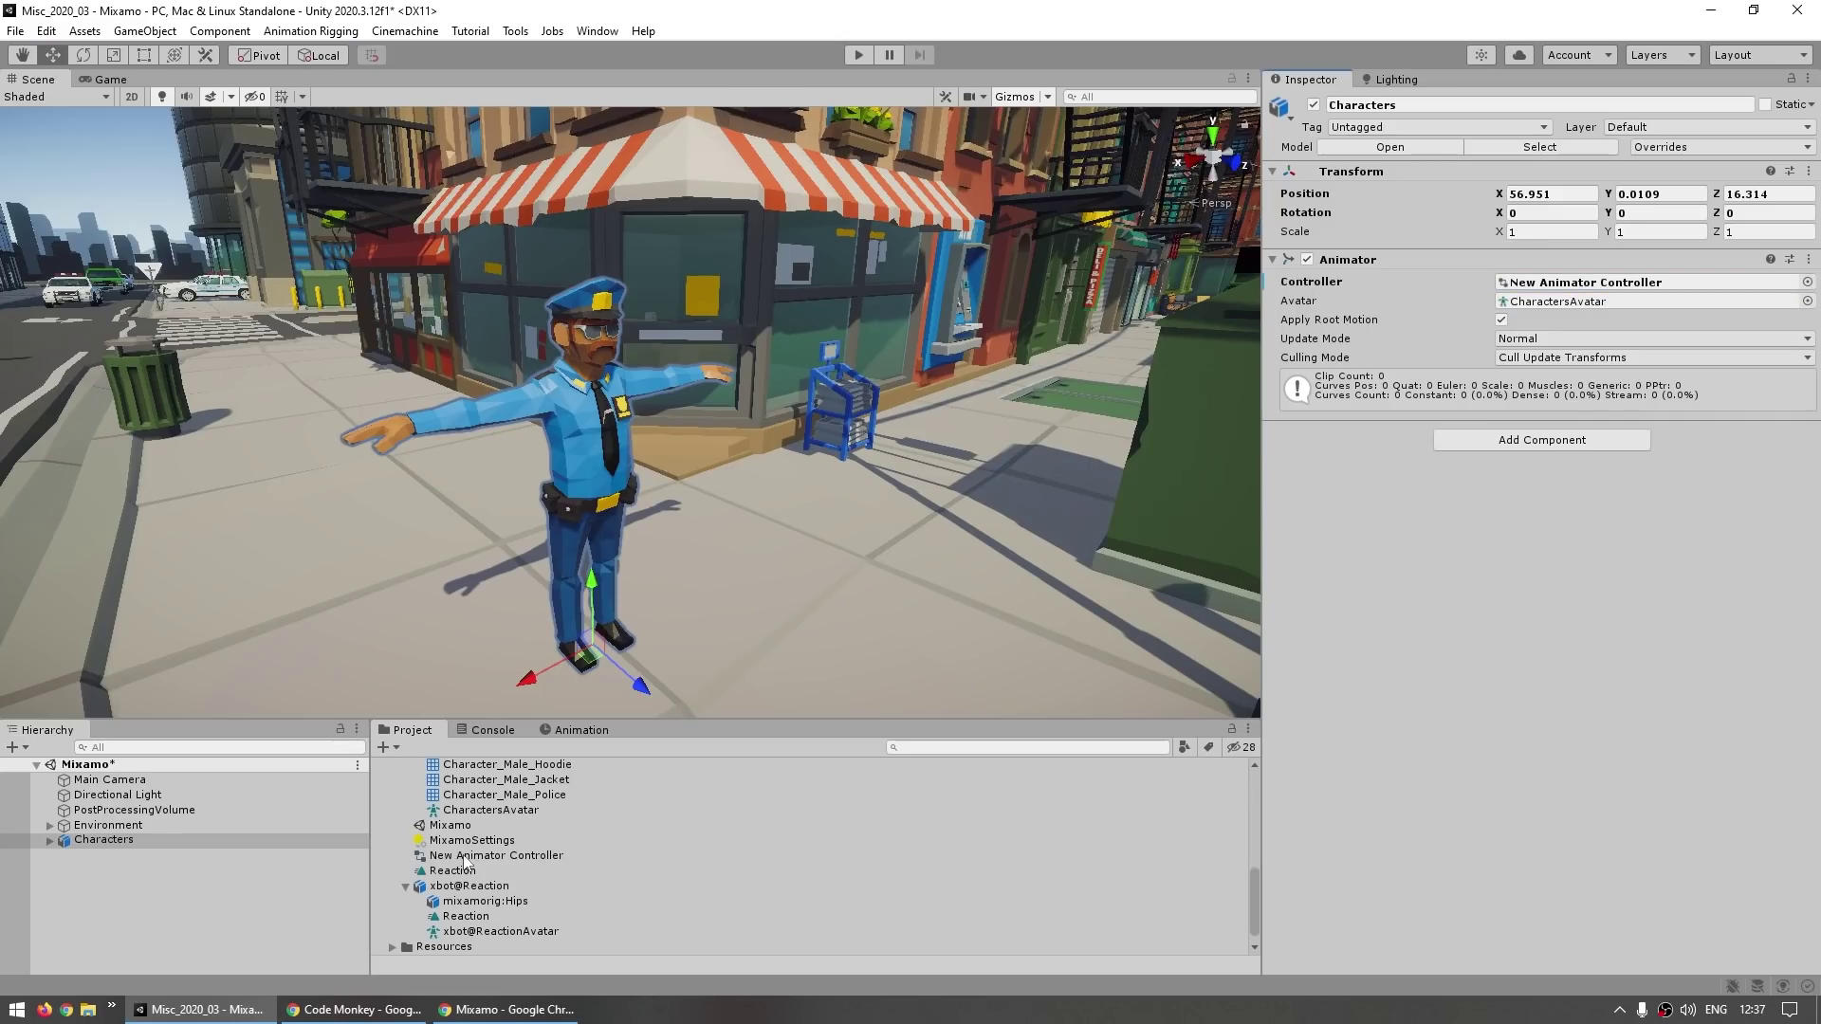
# Add the Reaction clip as the controller's default state, then reselect Characters in the scene
pyautogui.doubleClick(465, 857)
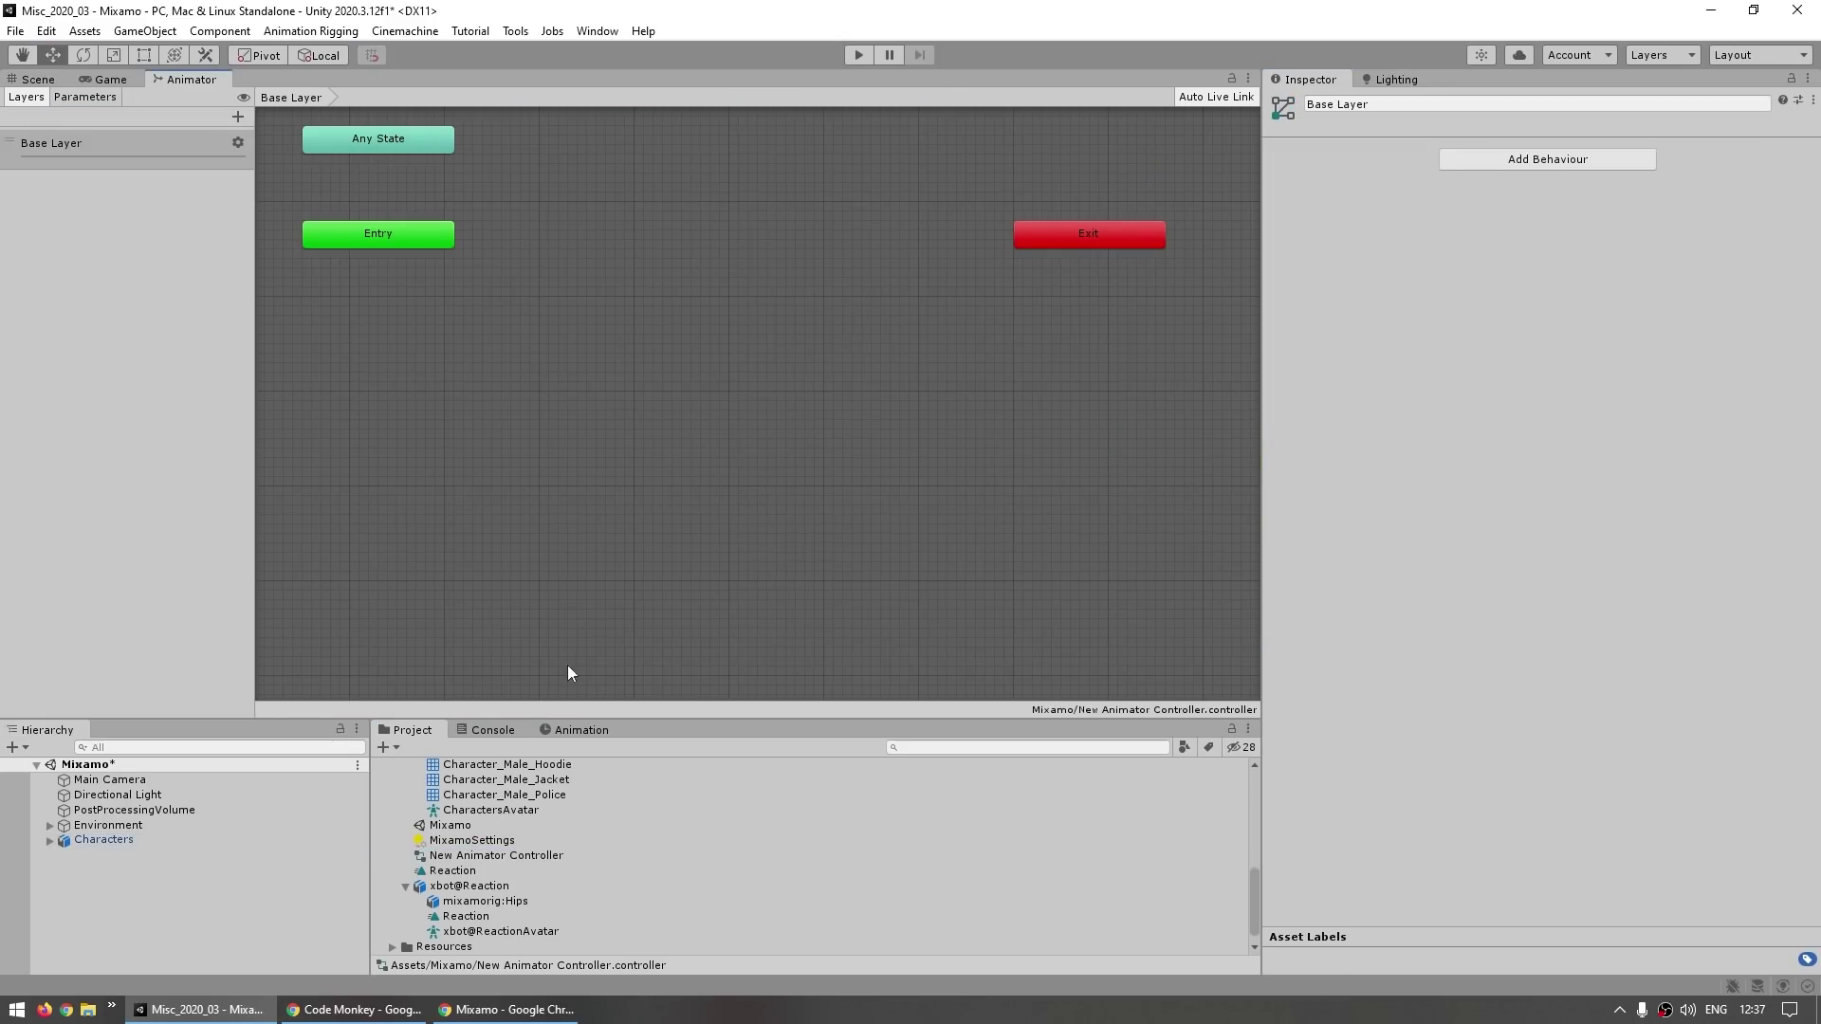
pyautogui.moveTo(582, 383); pyautogui.dragTo(609, 379)
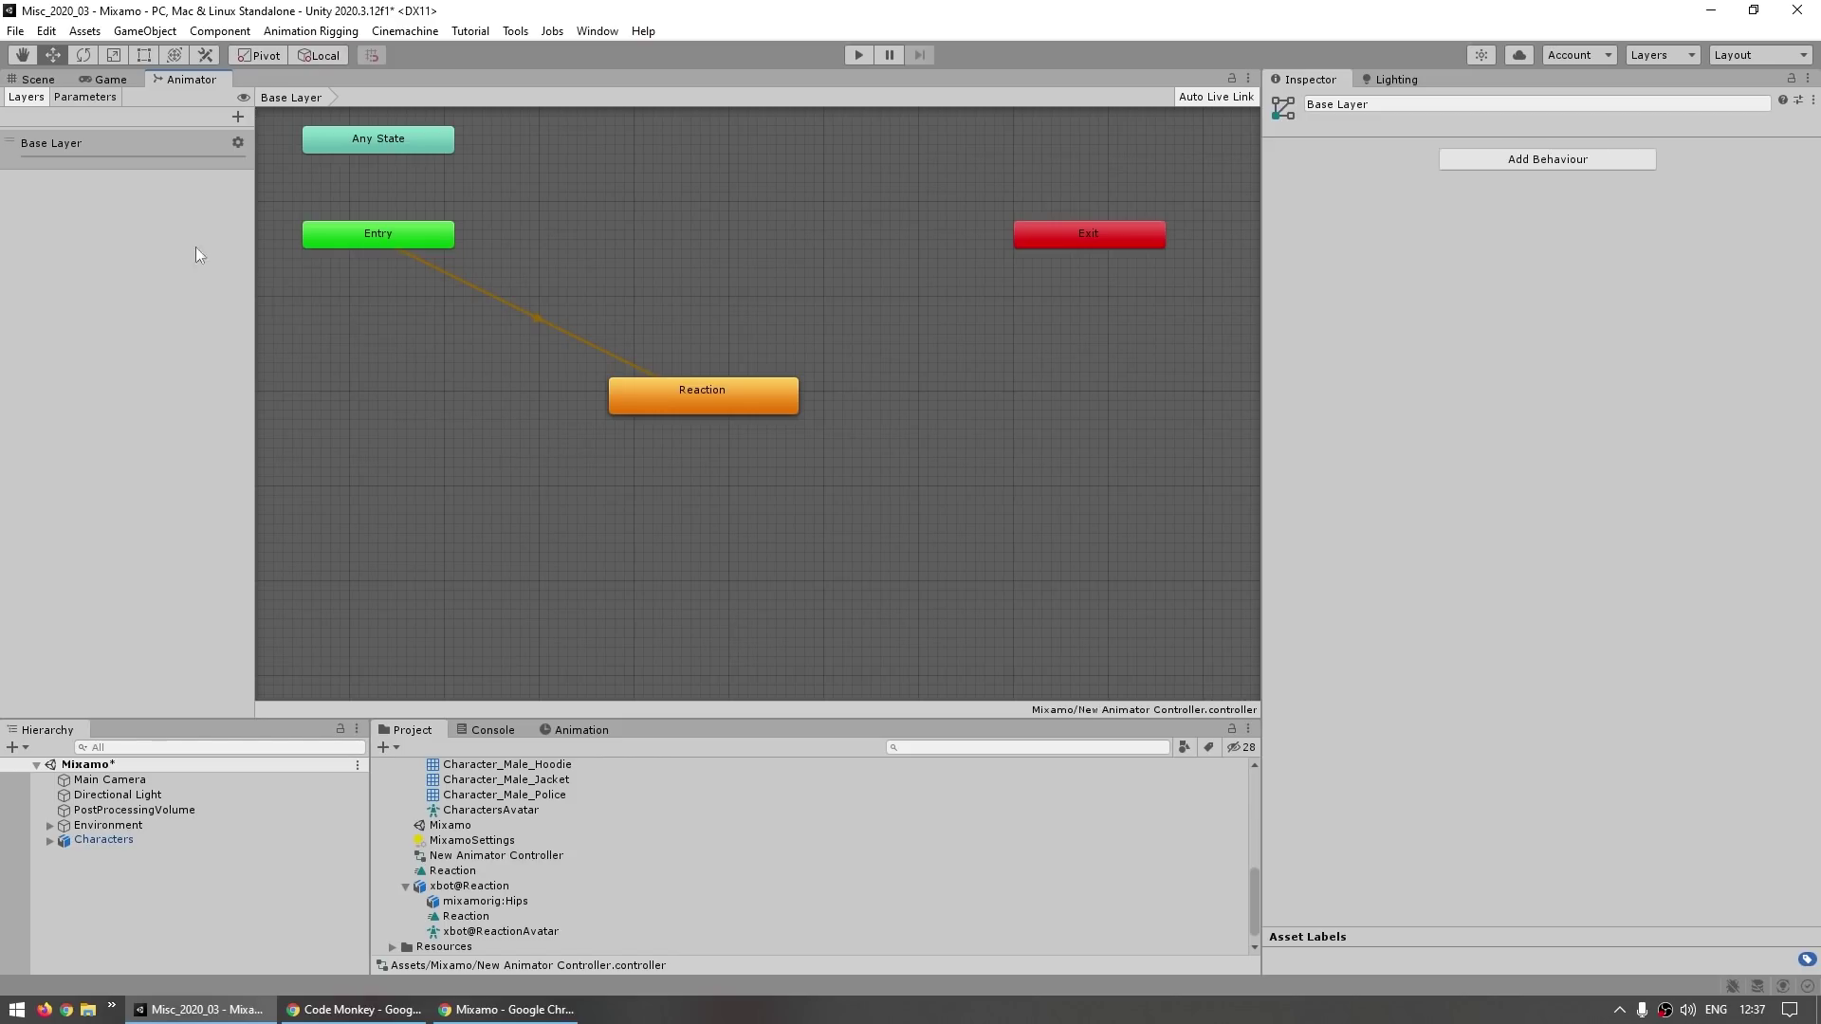
pyautogui.click(28, 80)
pyautogui.click(91, 842)
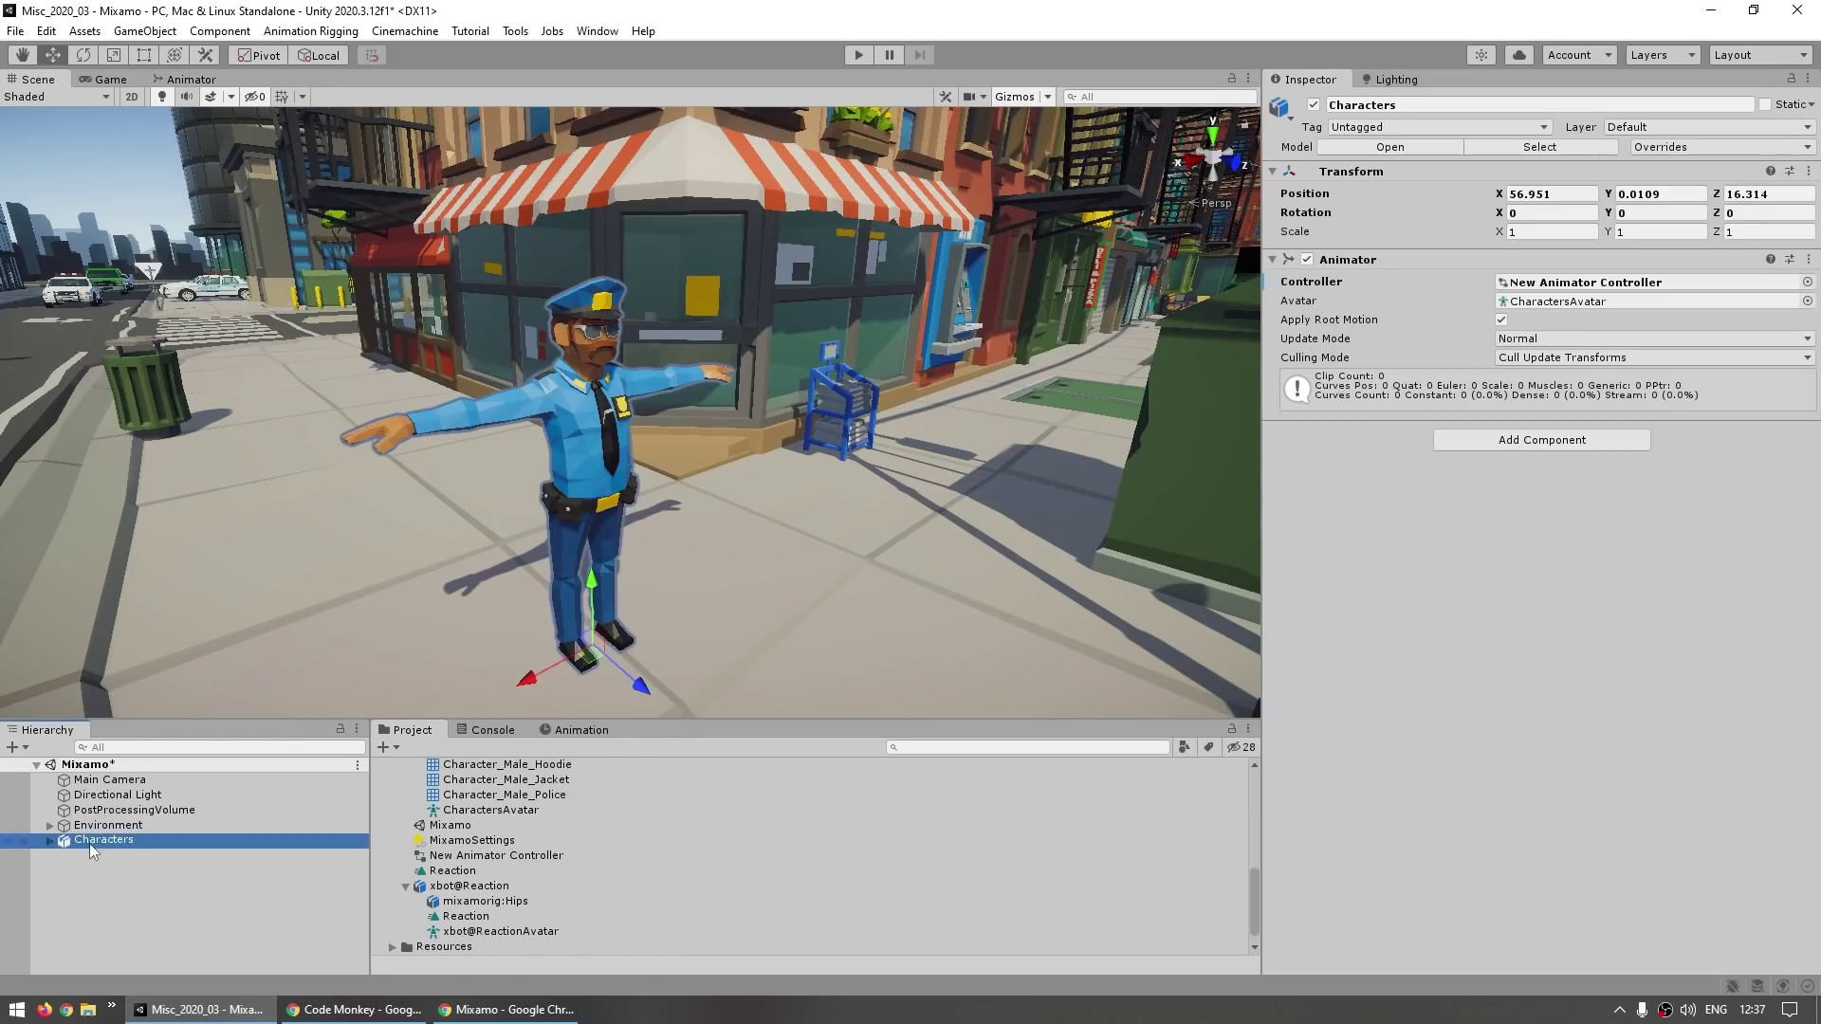
# Open the Animation window, then scrub and play the Reaction clip on the policeman
pyautogui.click(580, 731)
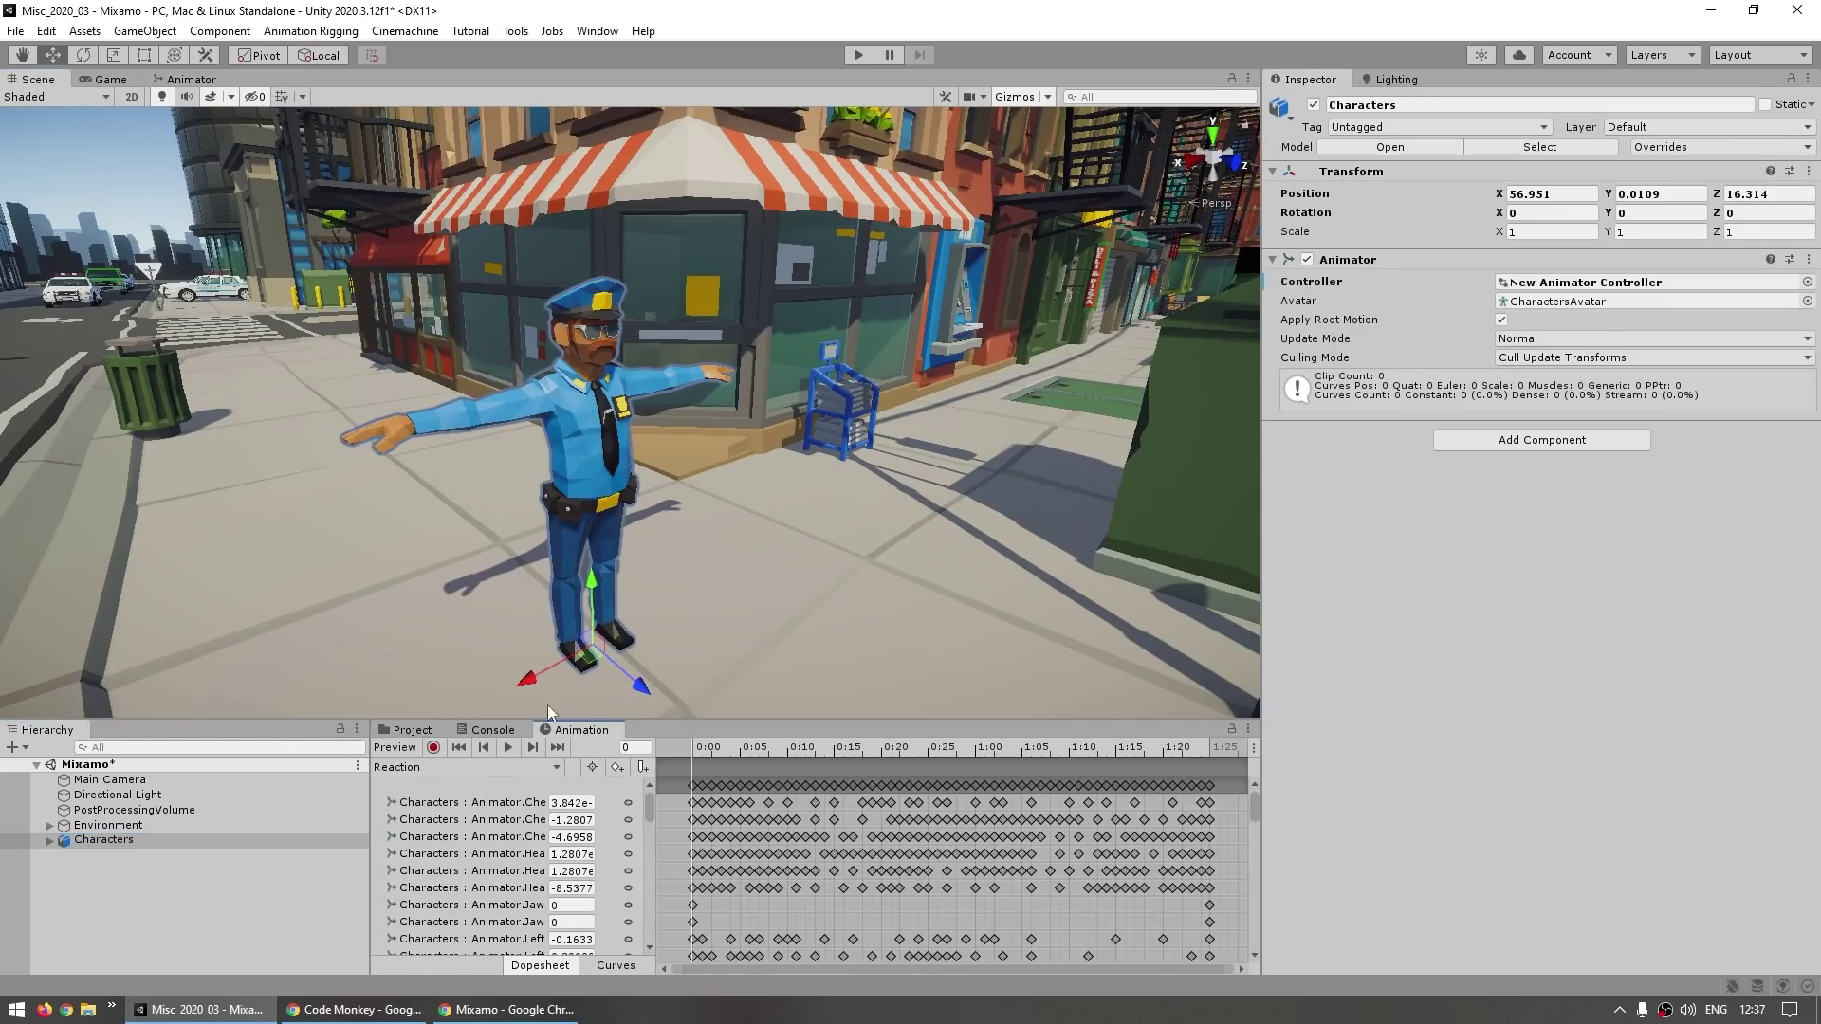
pyautogui.click(598, 30)
pyautogui.moveTo(674, 422)
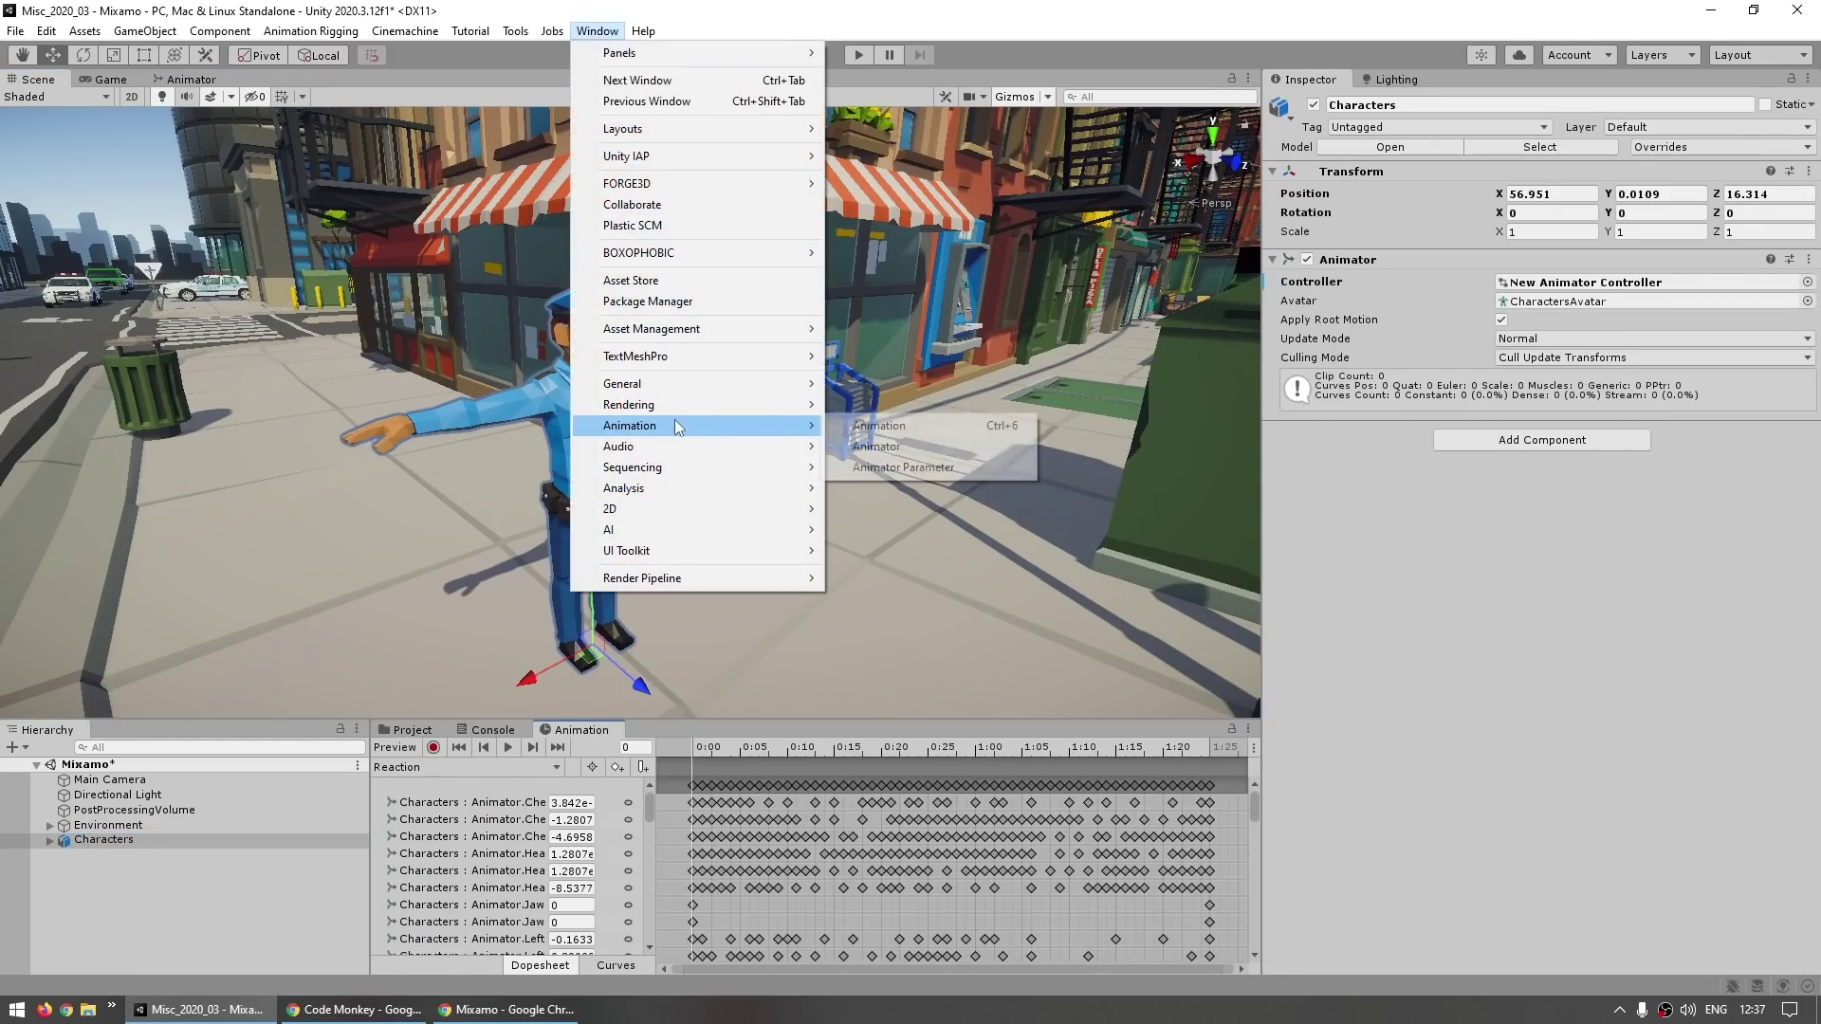
pyautogui.click(876, 427)
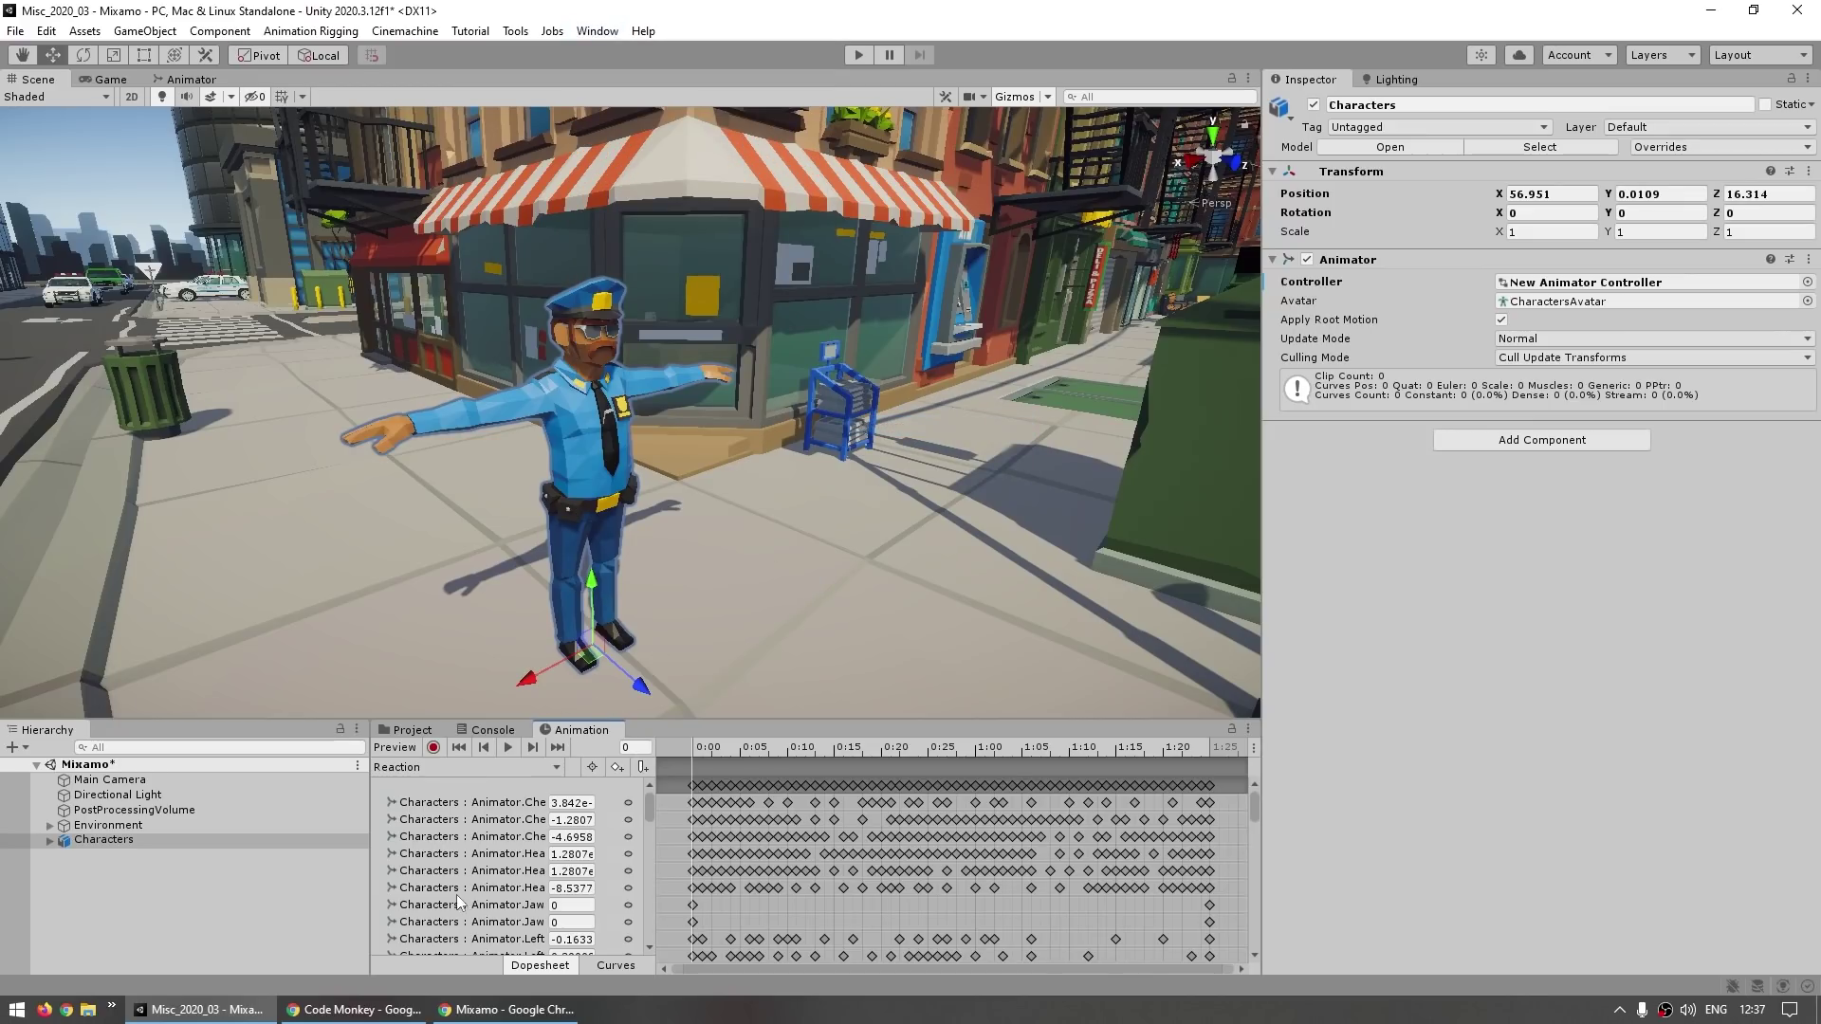
pyautogui.moveTo(690, 747); pyautogui.dragTo(543, 765)
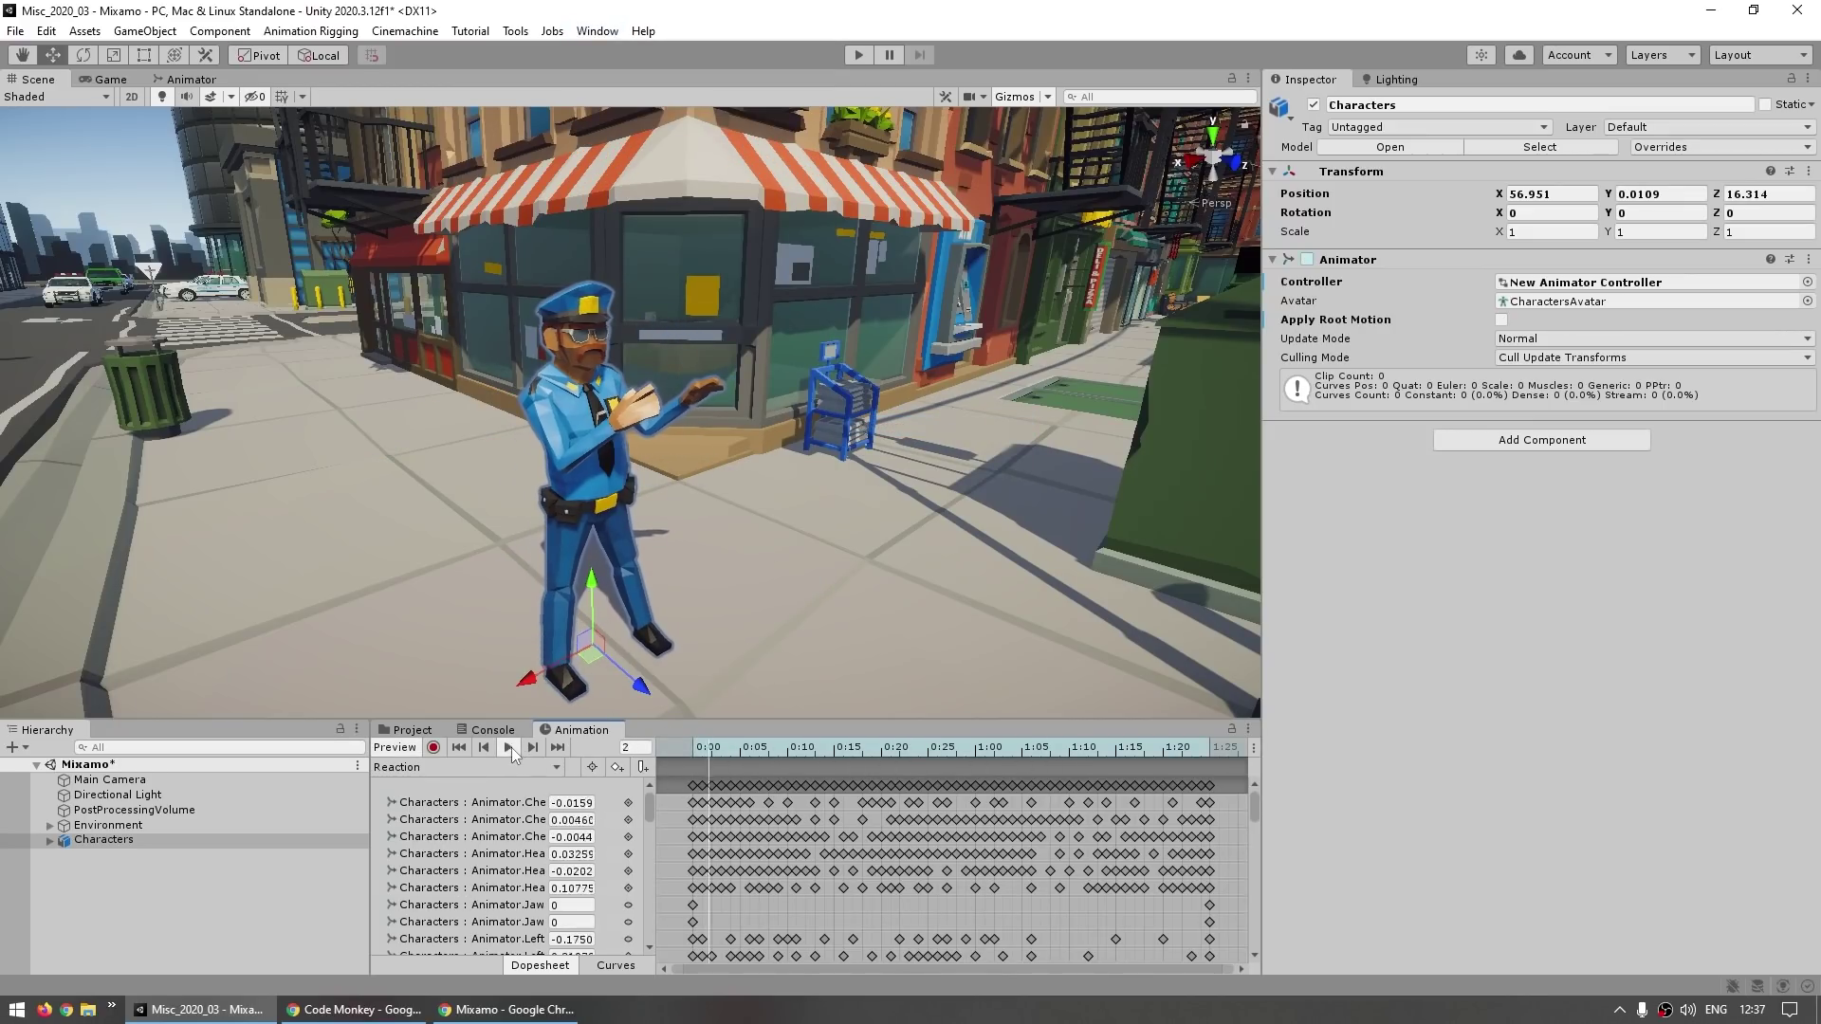
pyautogui.click(510, 748)
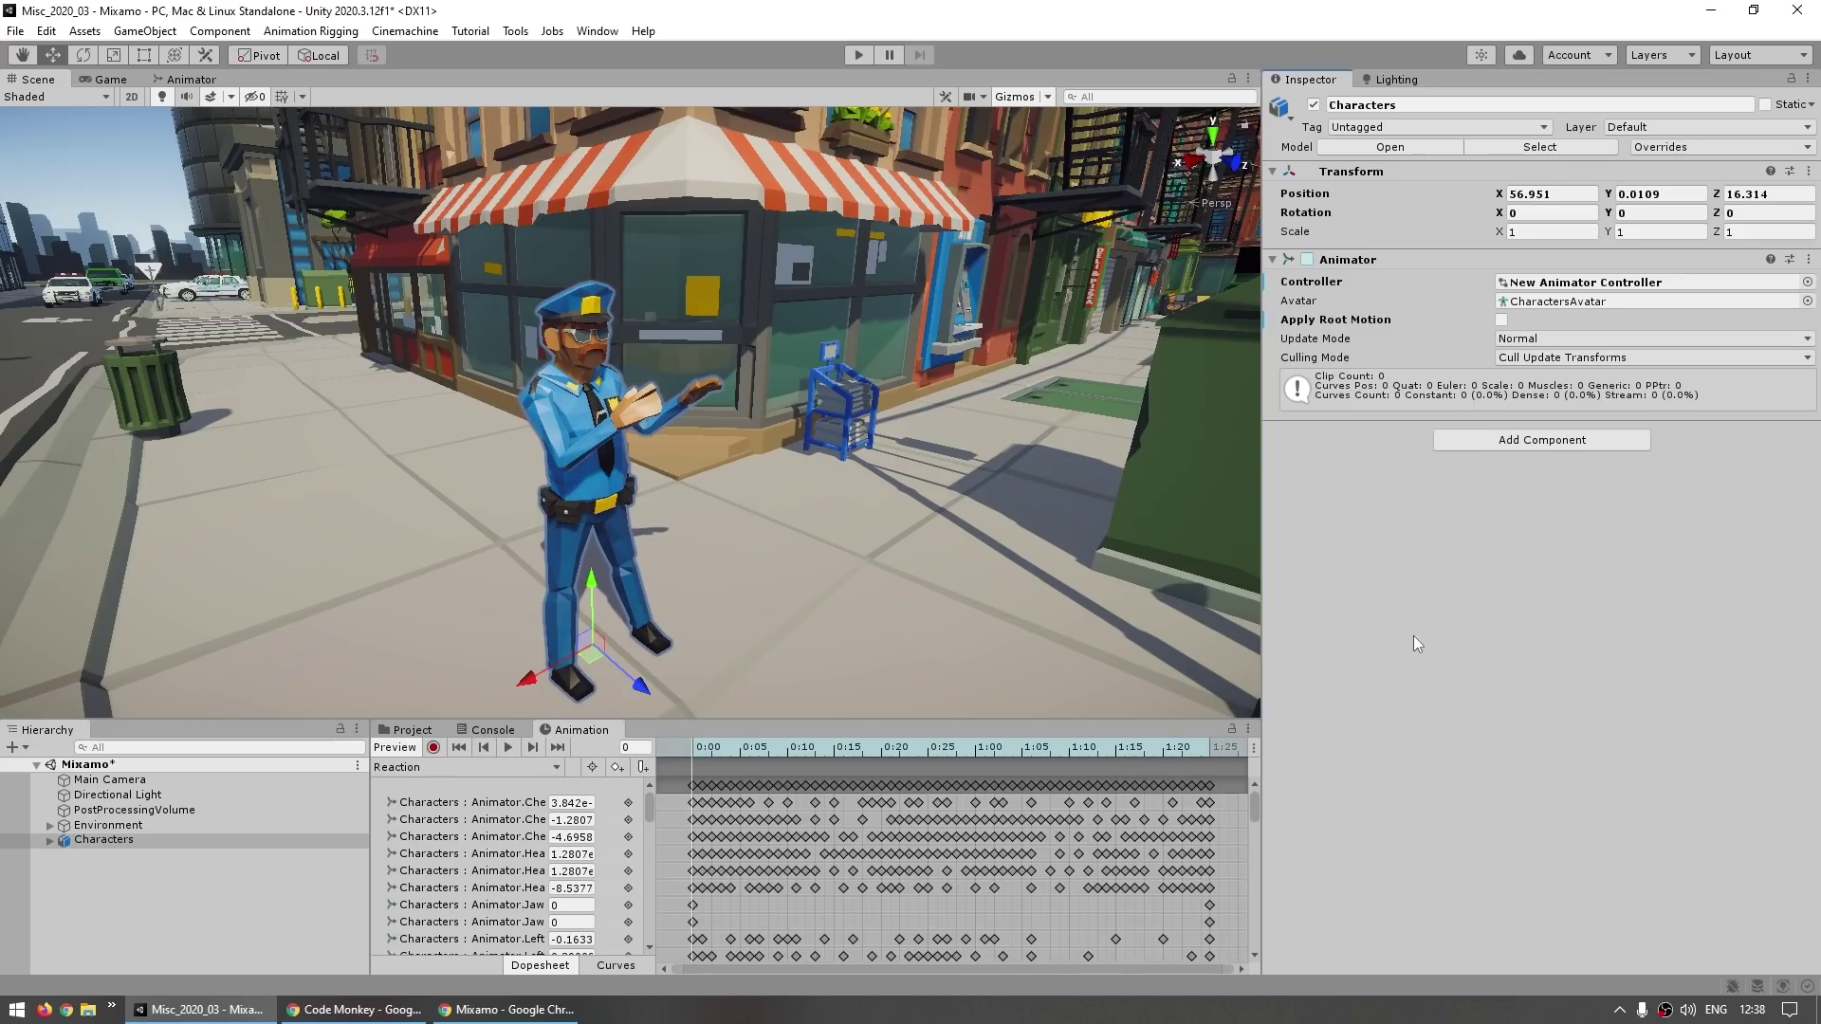
# Inspect the Reaction clip's settings, then reselect Characters and play Reaction again
pyautogui.click(410, 729)
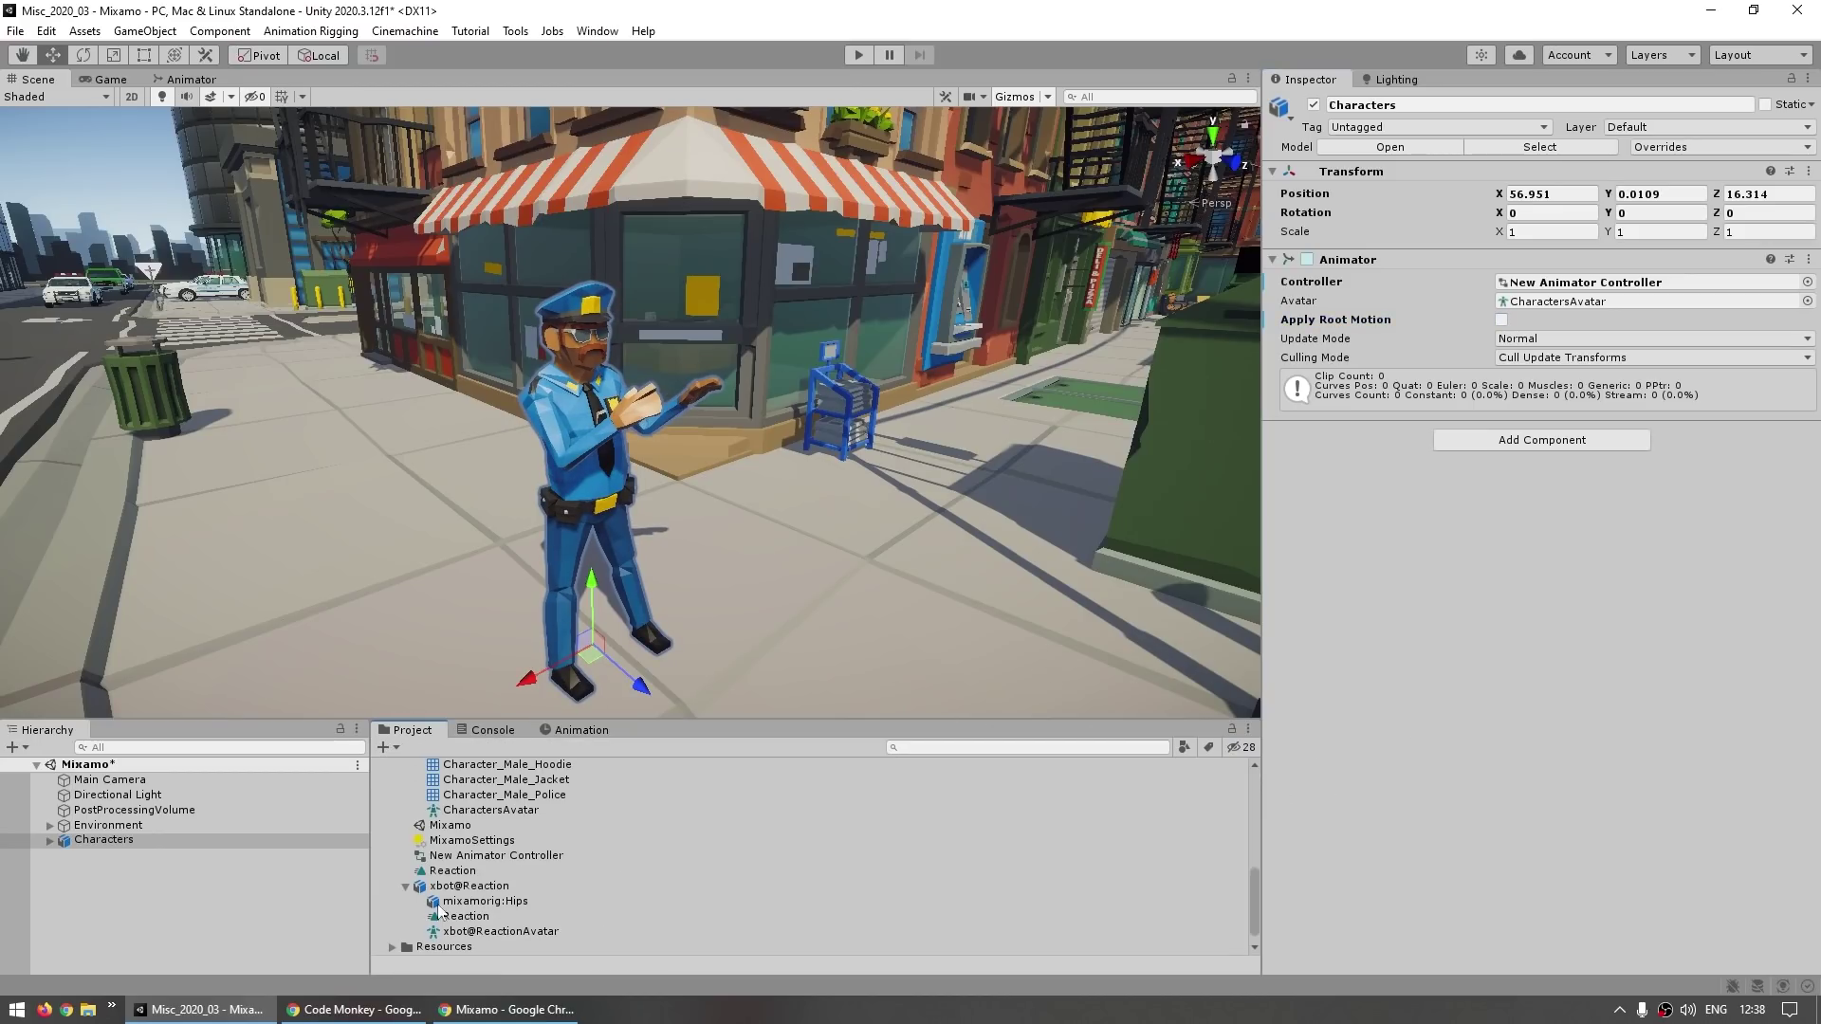
pyautogui.click(465, 871)
pyautogui.click(1442, 573)
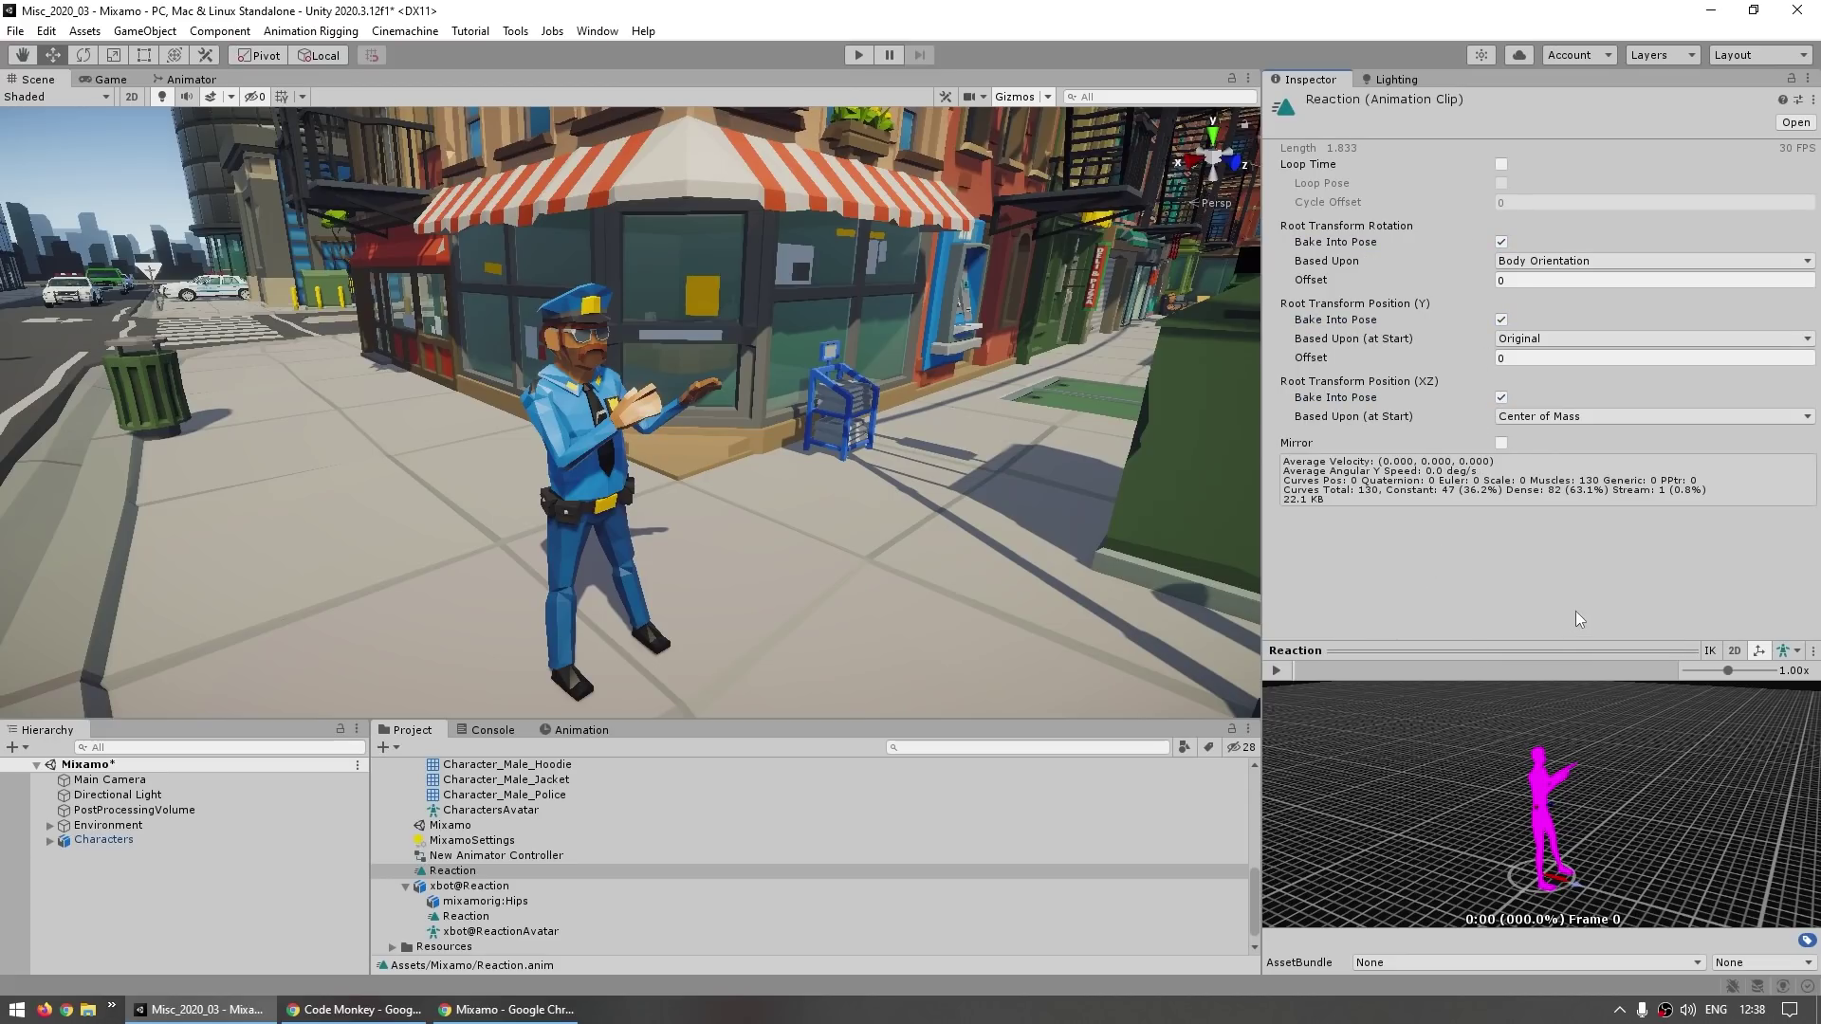
pyautogui.click(103, 839)
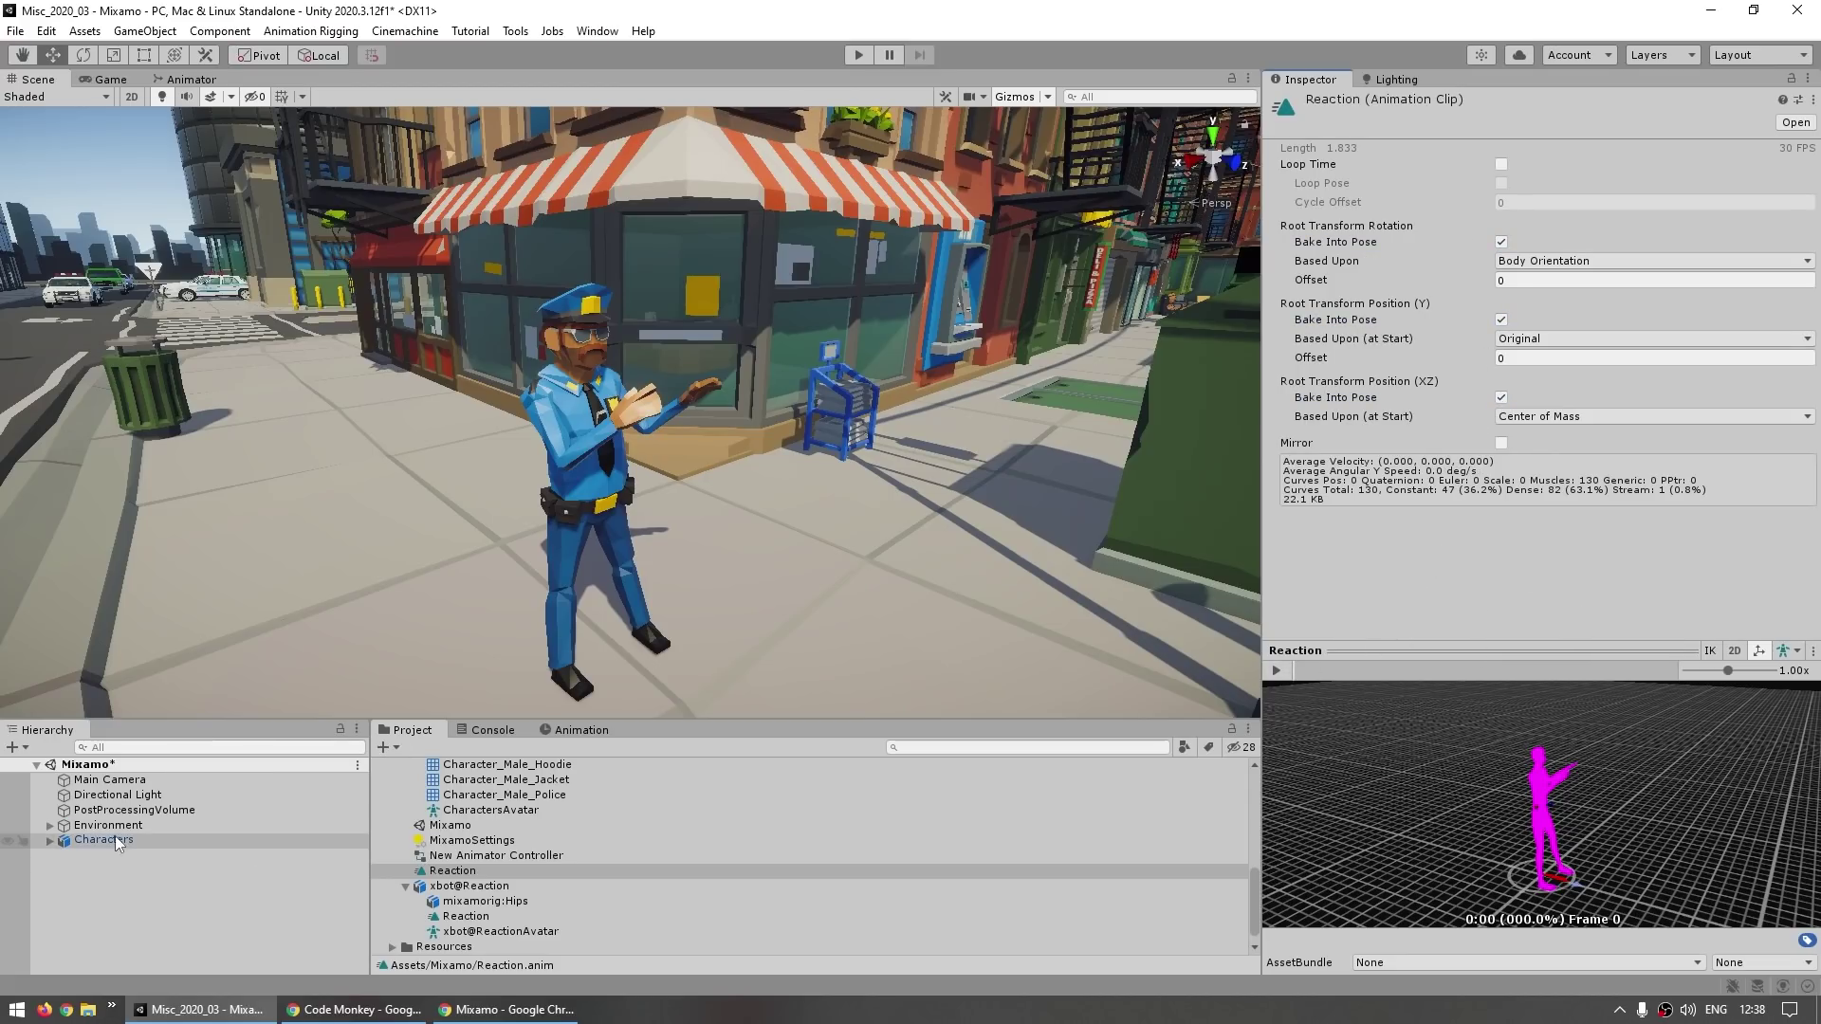
pyautogui.click(605, 738)
pyautogui.click(508, 747)
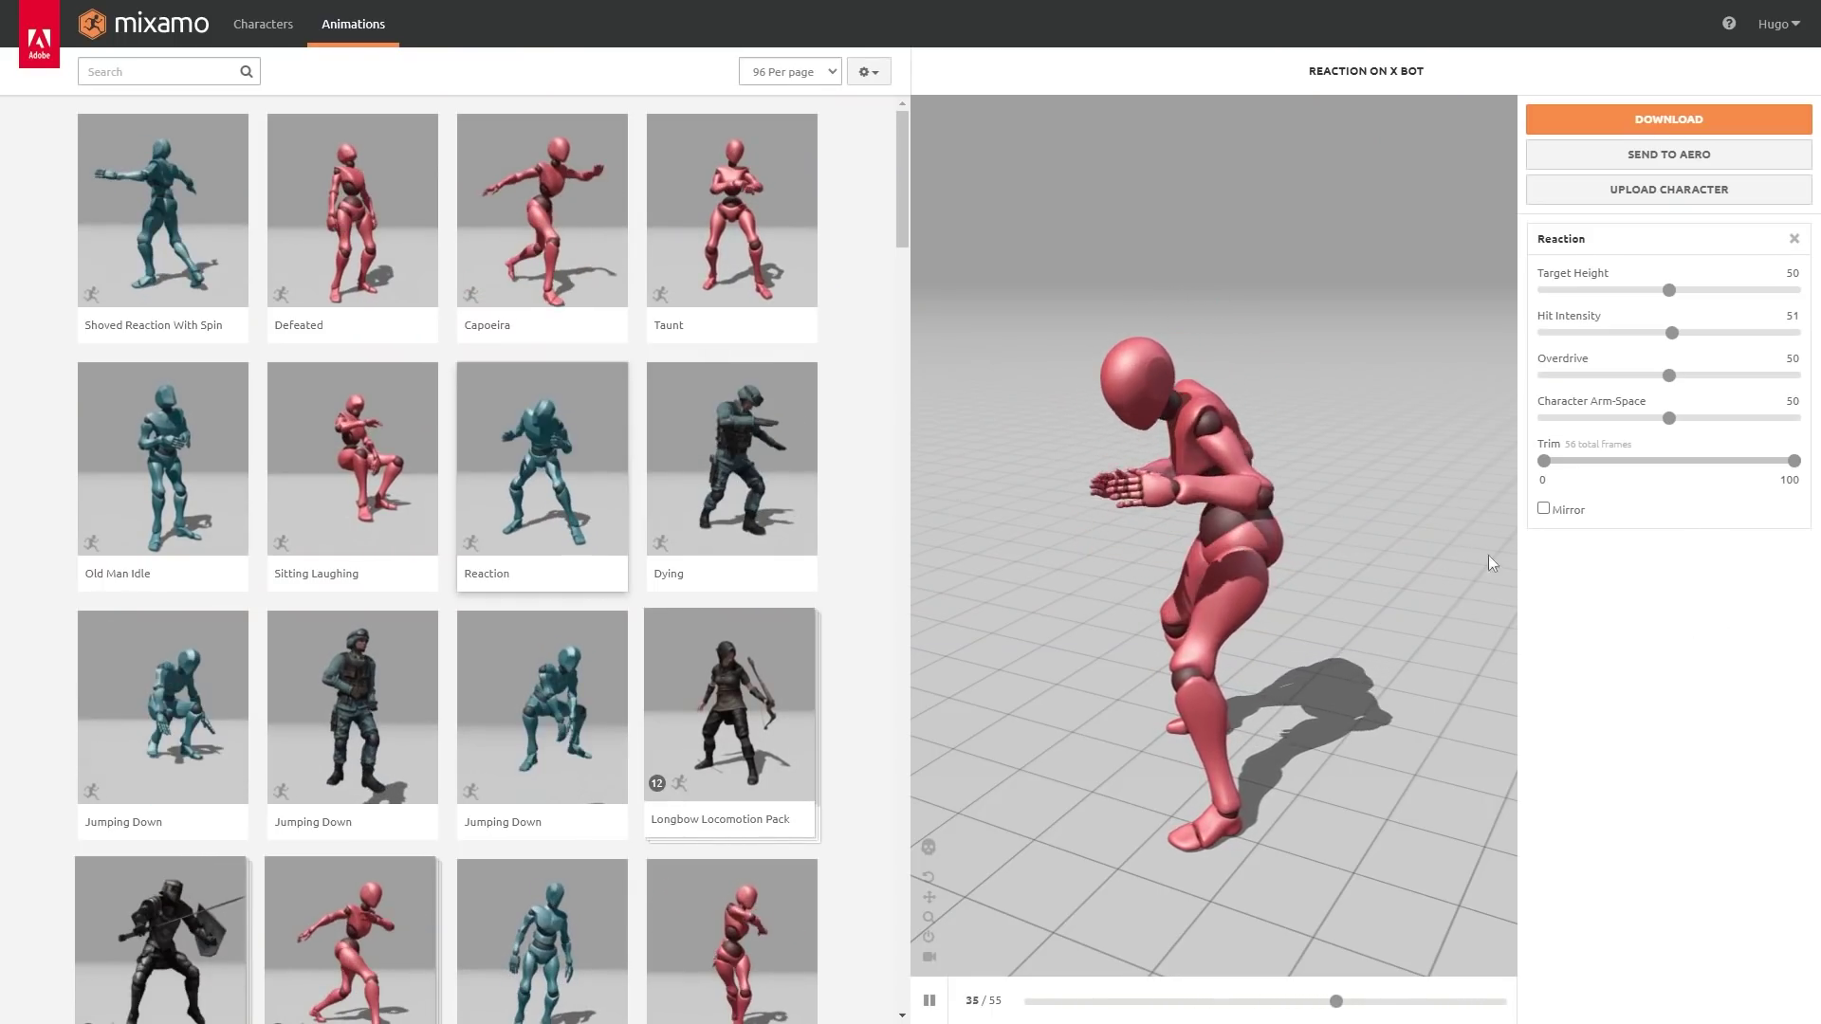
# Choose The Boss from Mixamo's Characters and remove the Reaction animation, leaving him in T-pose
pyautogui.click(263, 24)
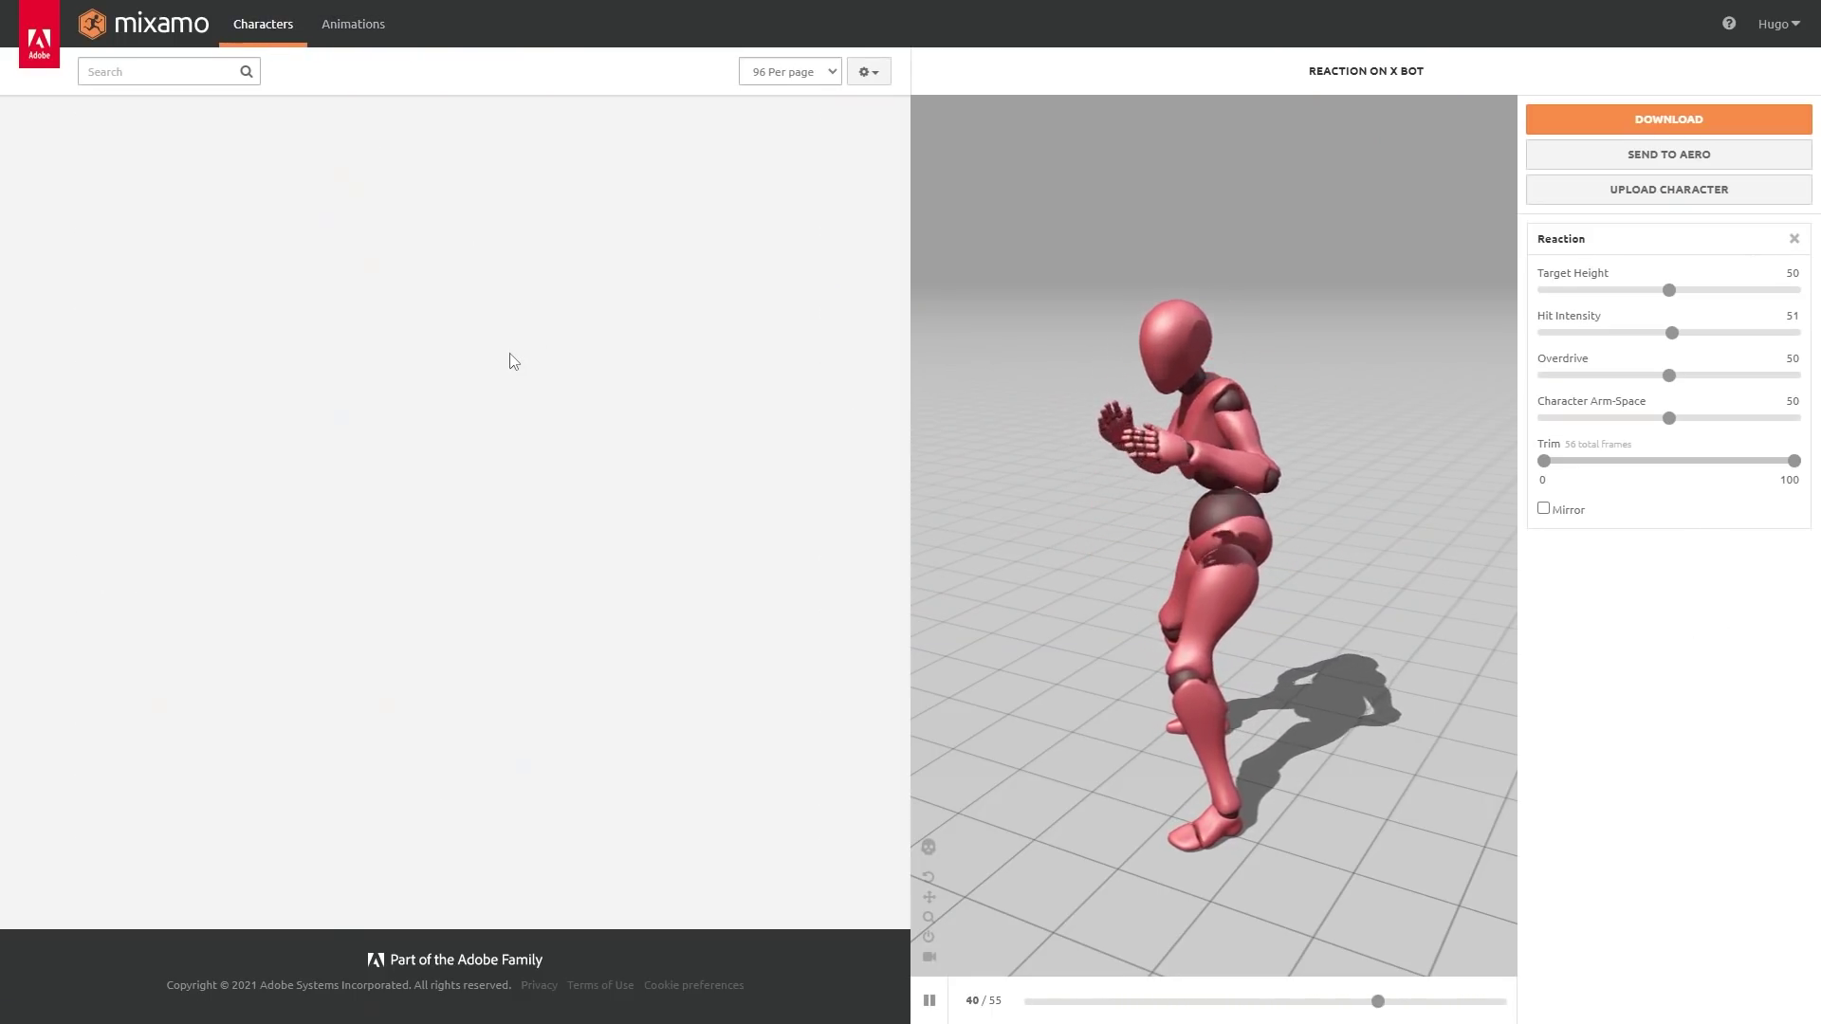
pyautogui.scroll(-1, 594, 380)
pyautogui.scroll(-7, 595, 380)
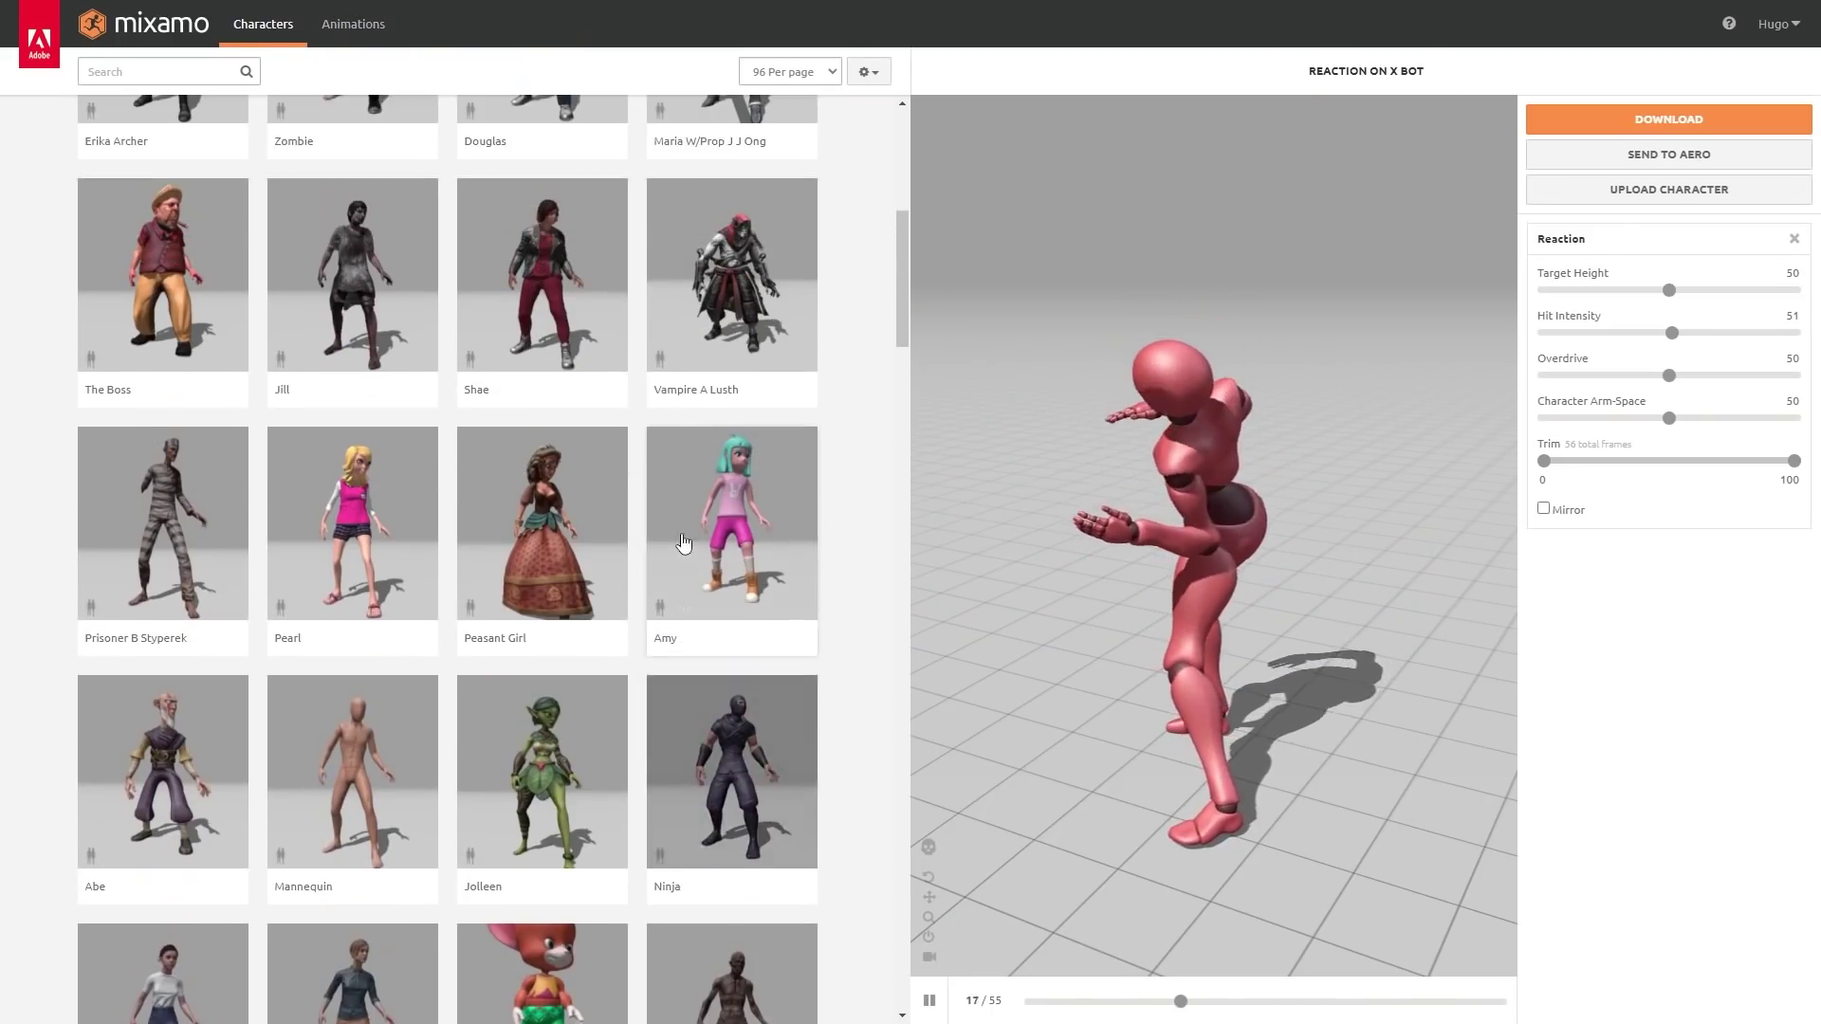
pyautogui.scroll(2, 683, 542)
pyautogui.click(163, 482)
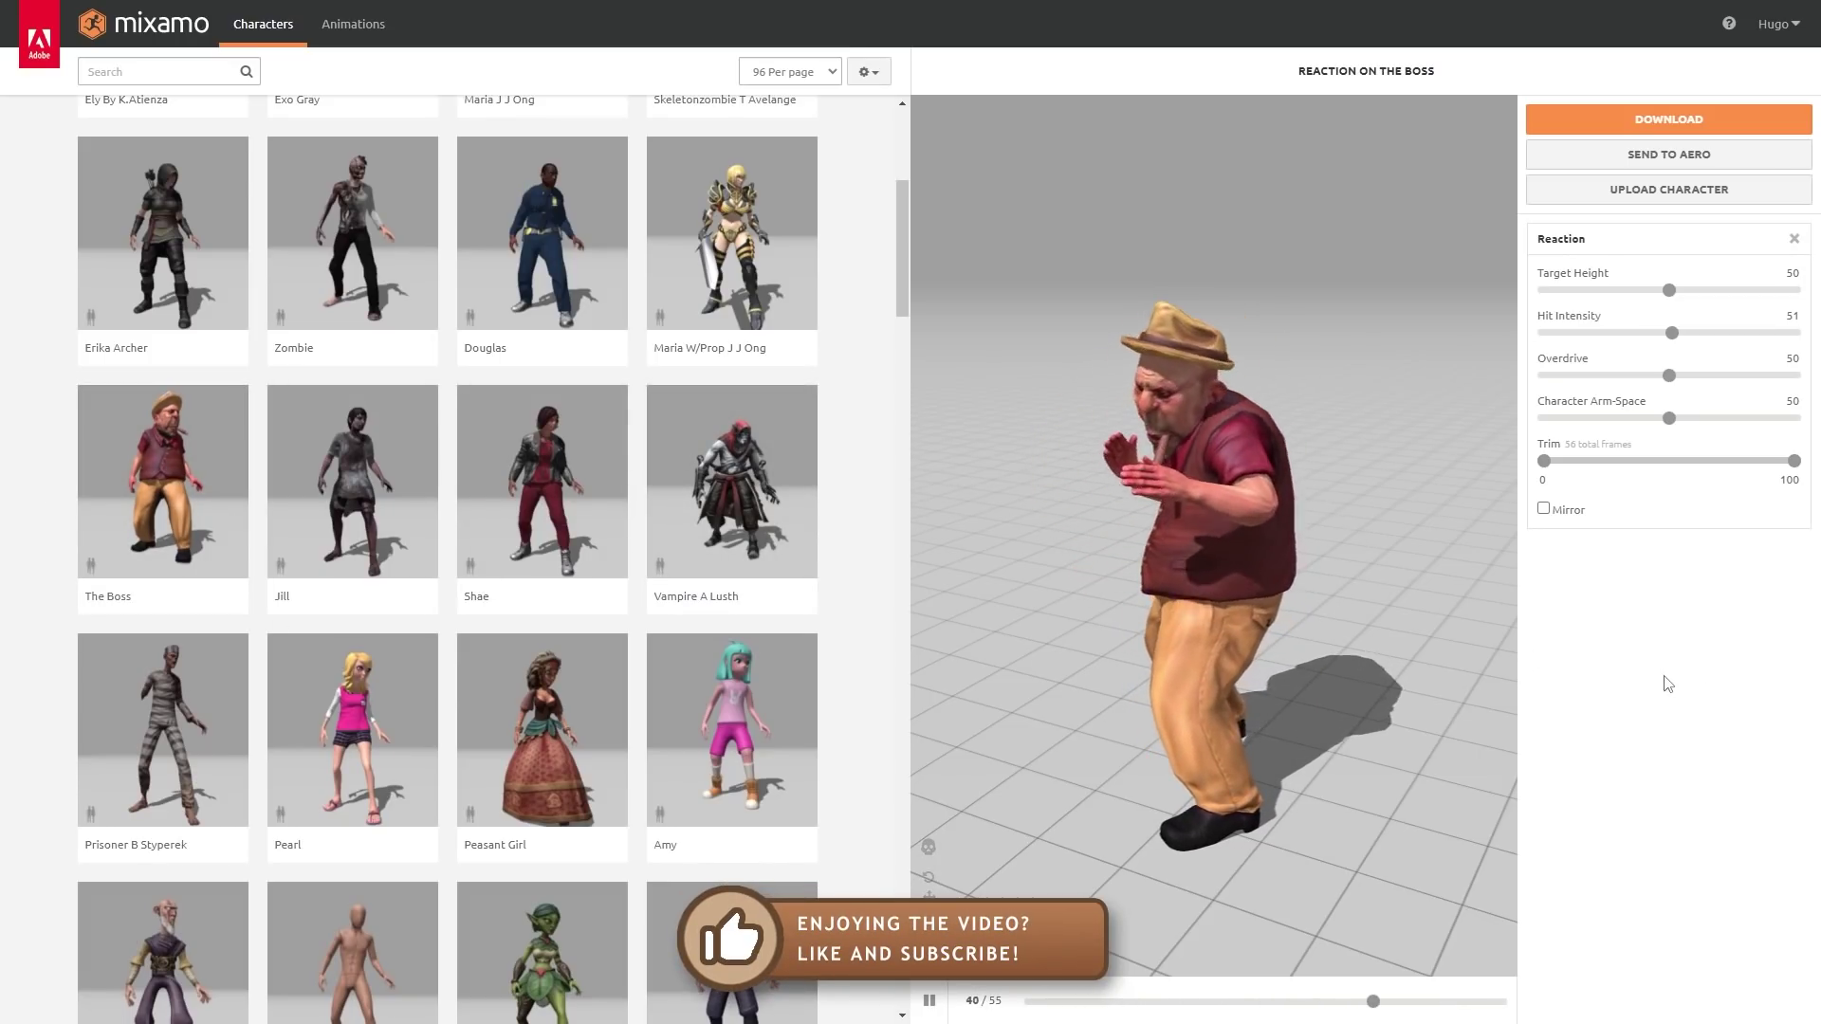
pyautogui.click(1795, 240)
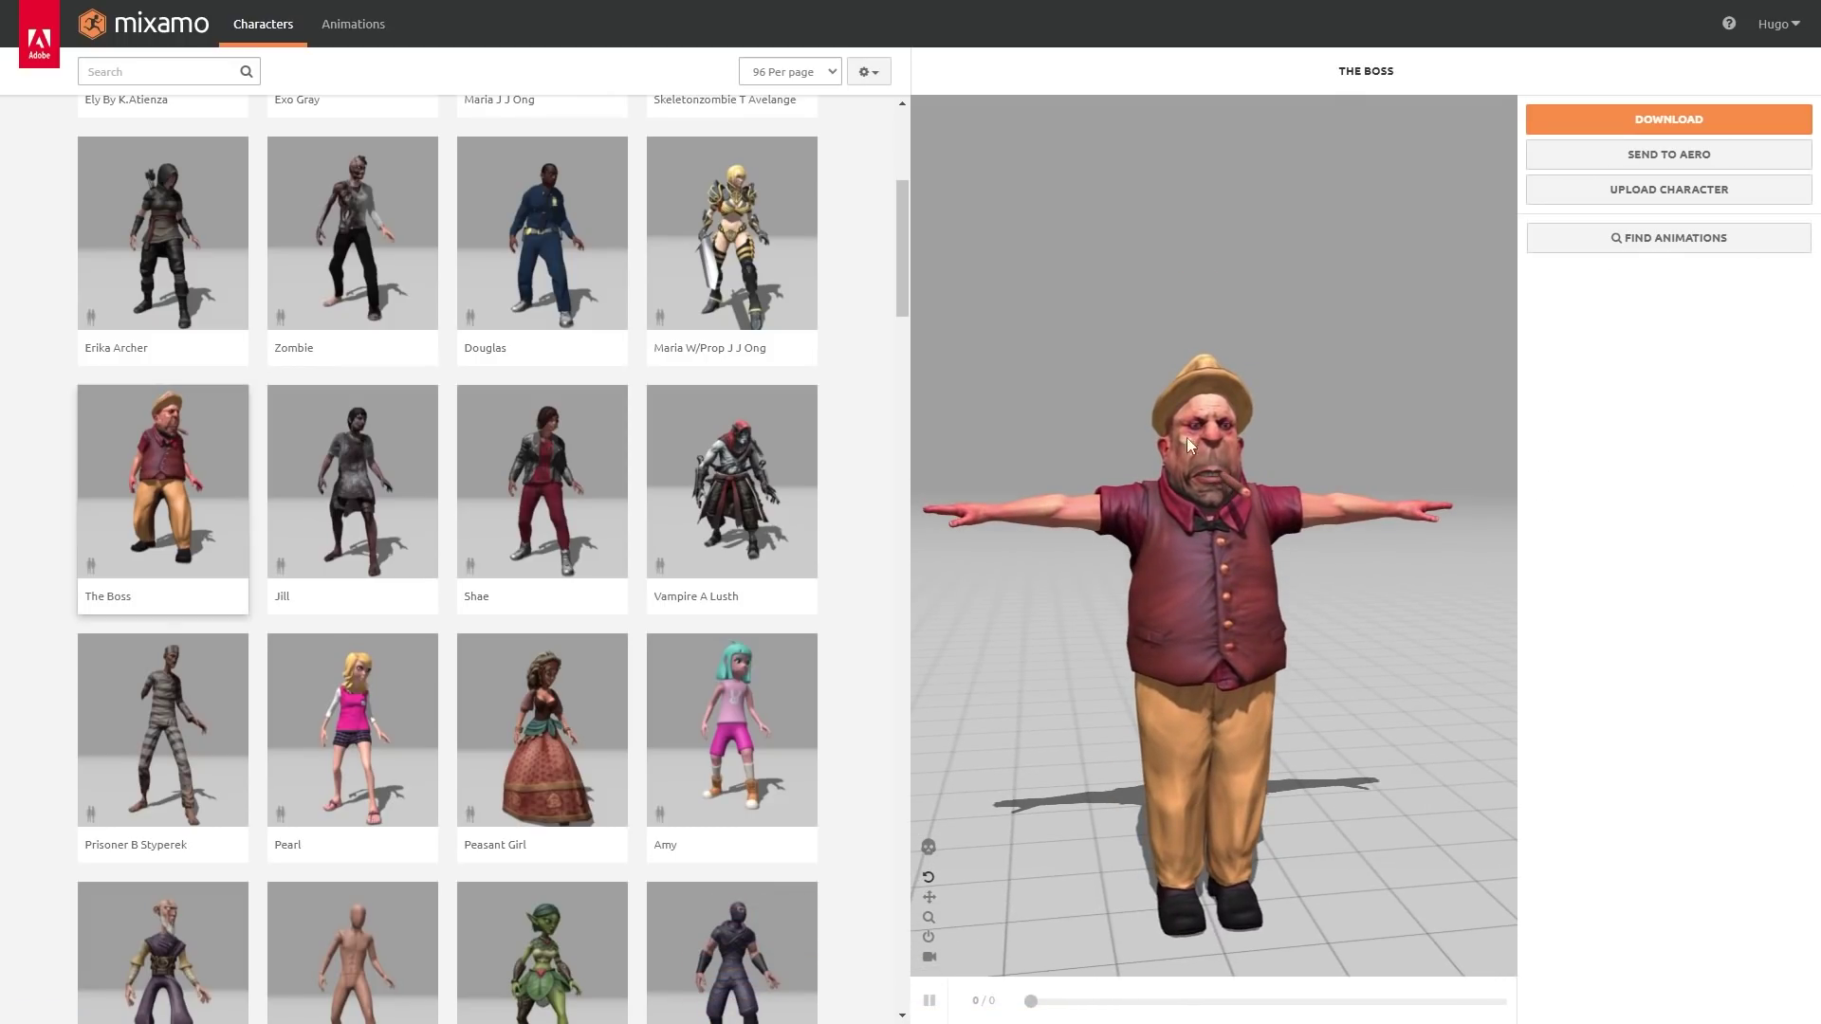
# Download The Boss as FBX for Unity in T-pose
pyautogui.click(1612, 119)
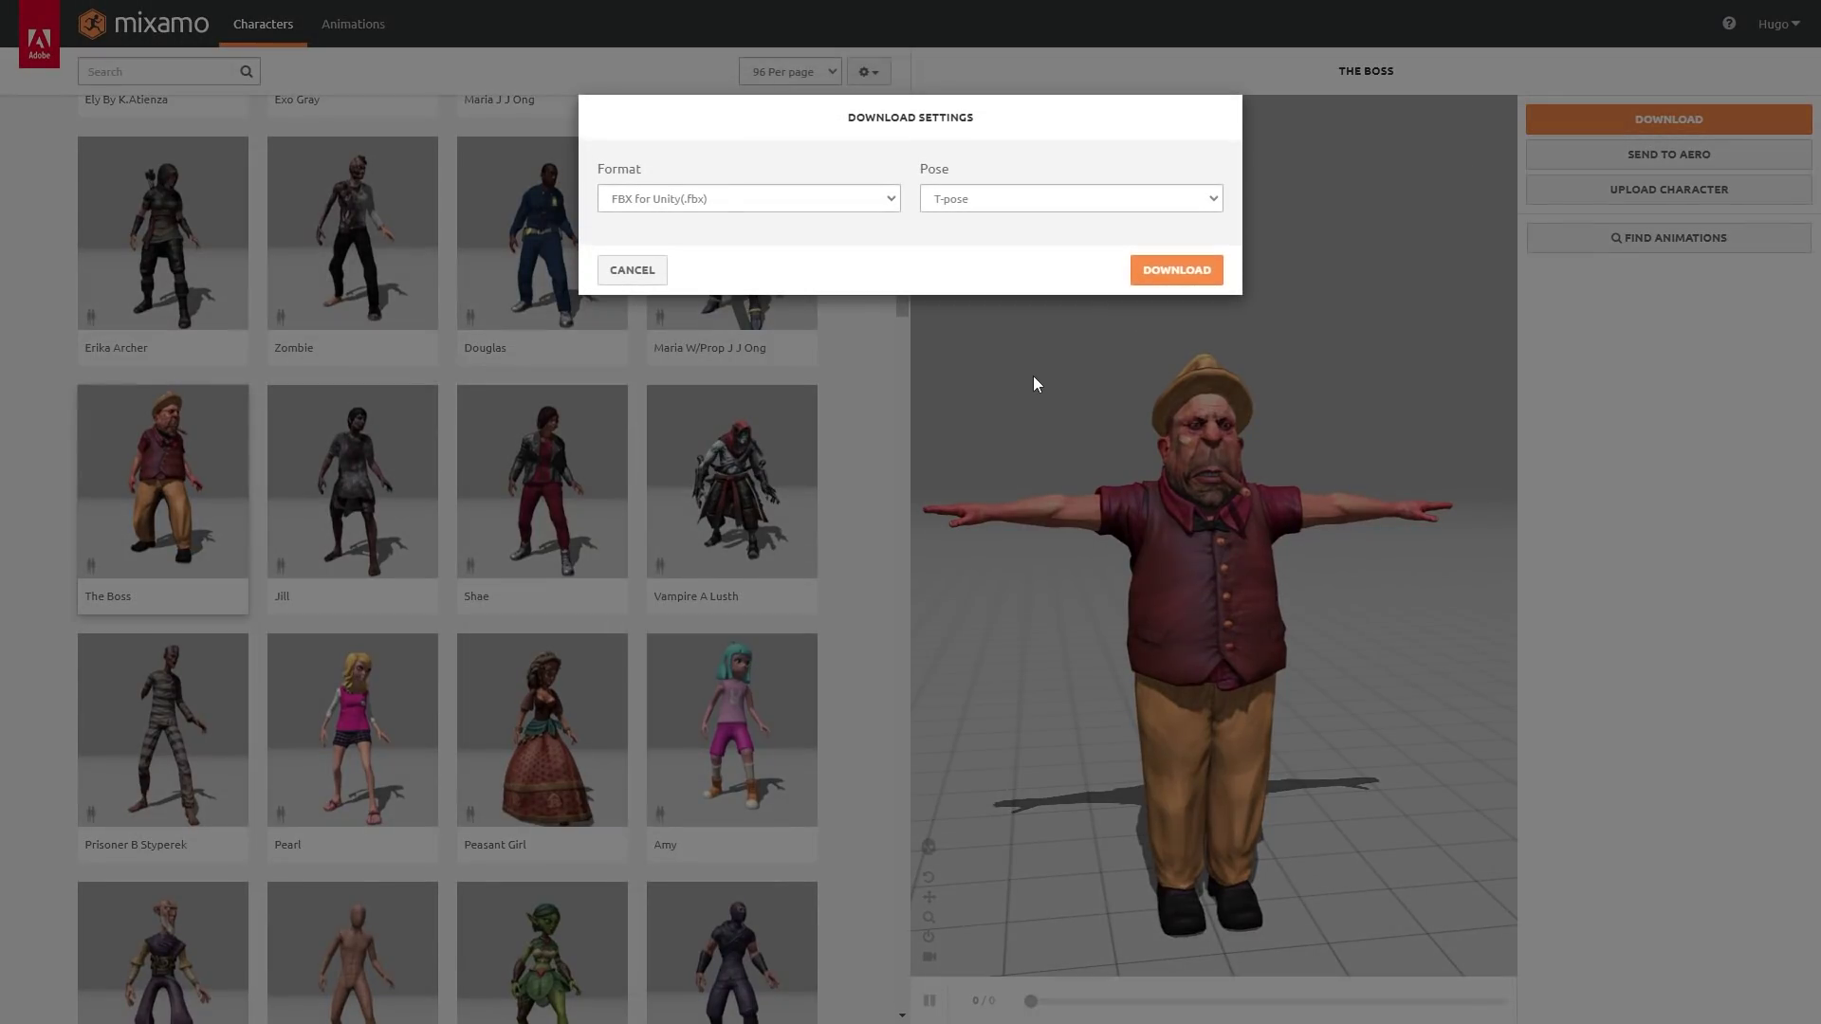
pyautogui.click(695, 201)
pyautogui.click(660, 251)
pyautogui.click(958, 199)
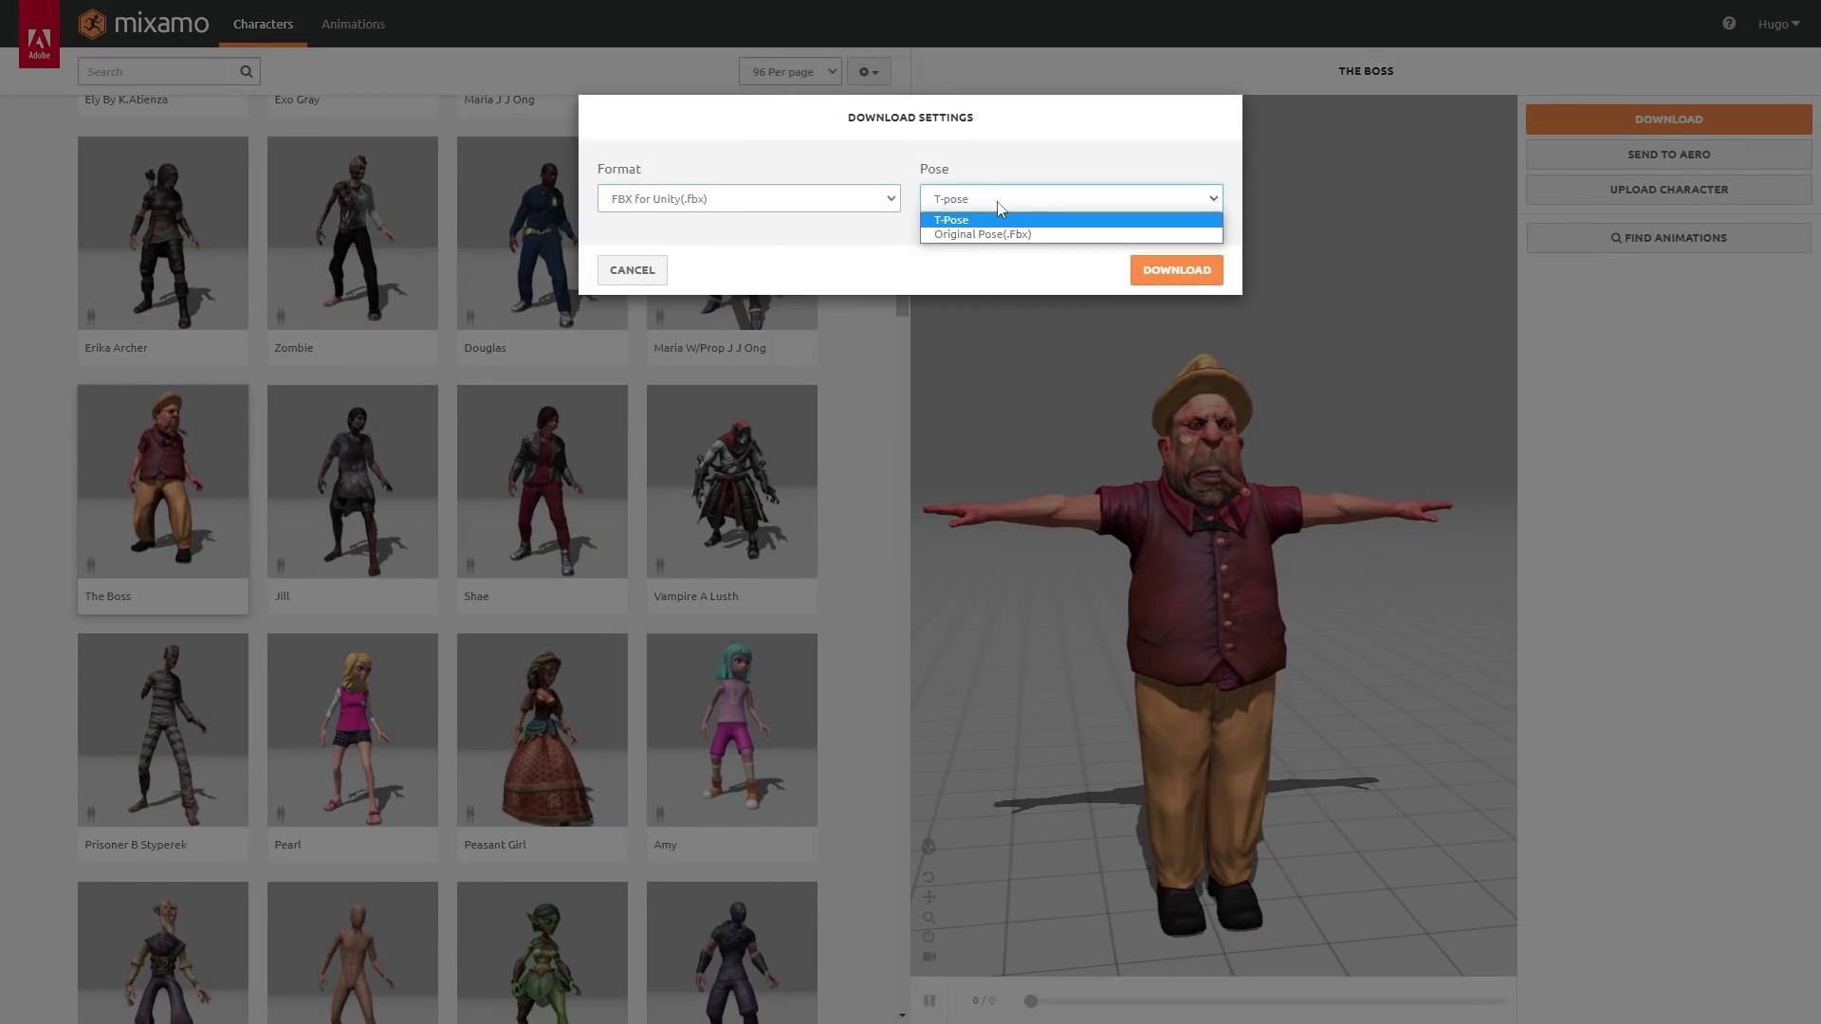
pyautogui.click(908, 235)
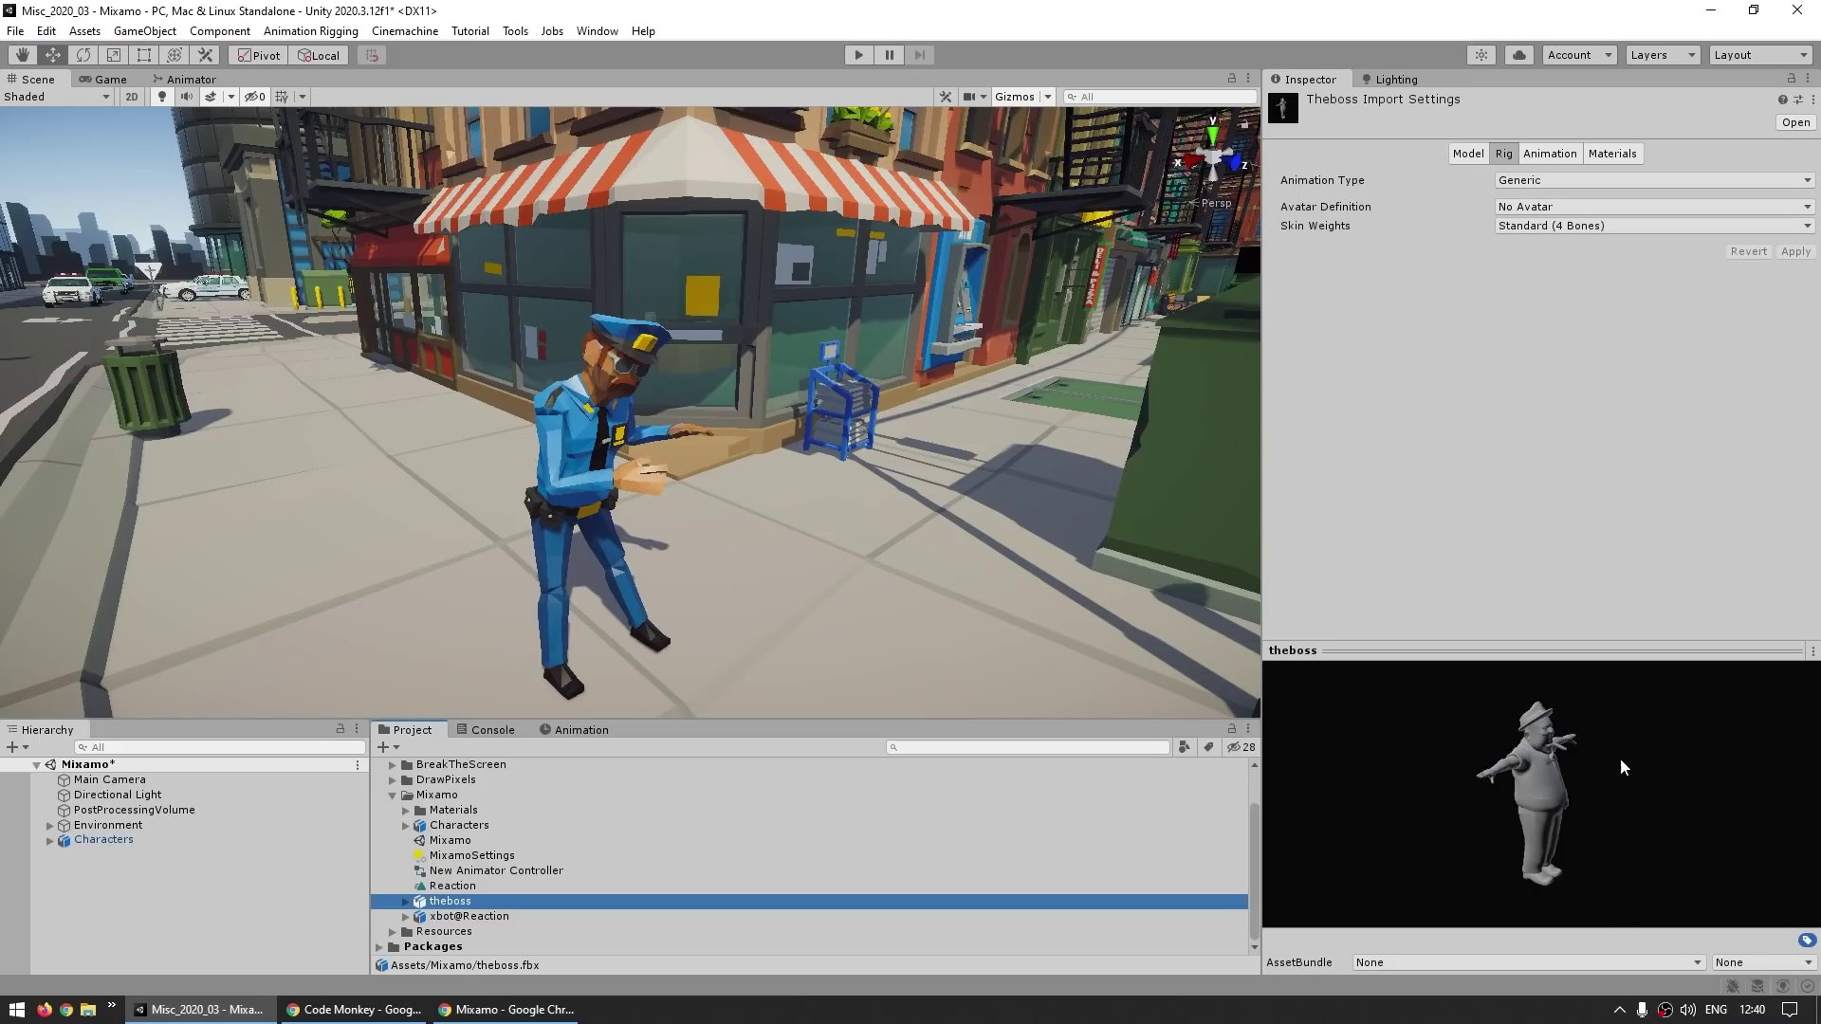
# Drag the theboss FBX into the street beside the officer and orbit around it
pyautogui.moveTo(1624, 767); pyautogui.dragTo(1499, 795)
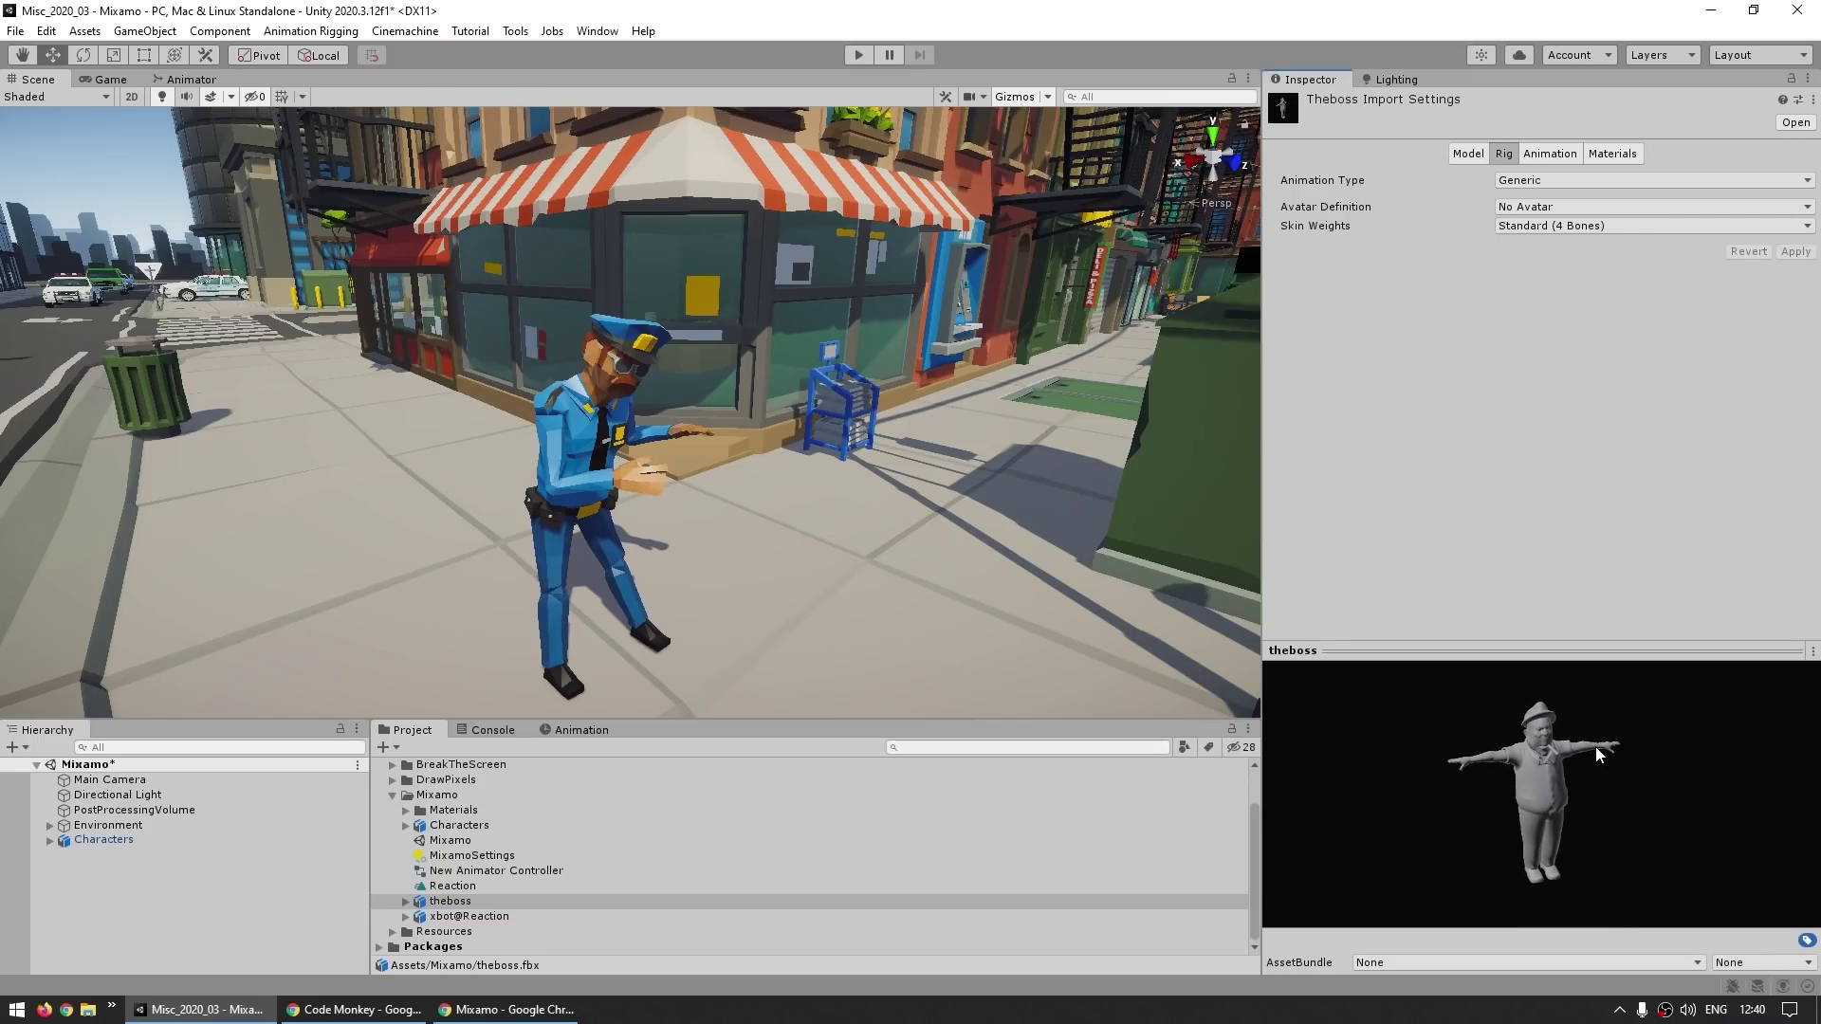
pyautogui.scroll(-3, 662, 412)
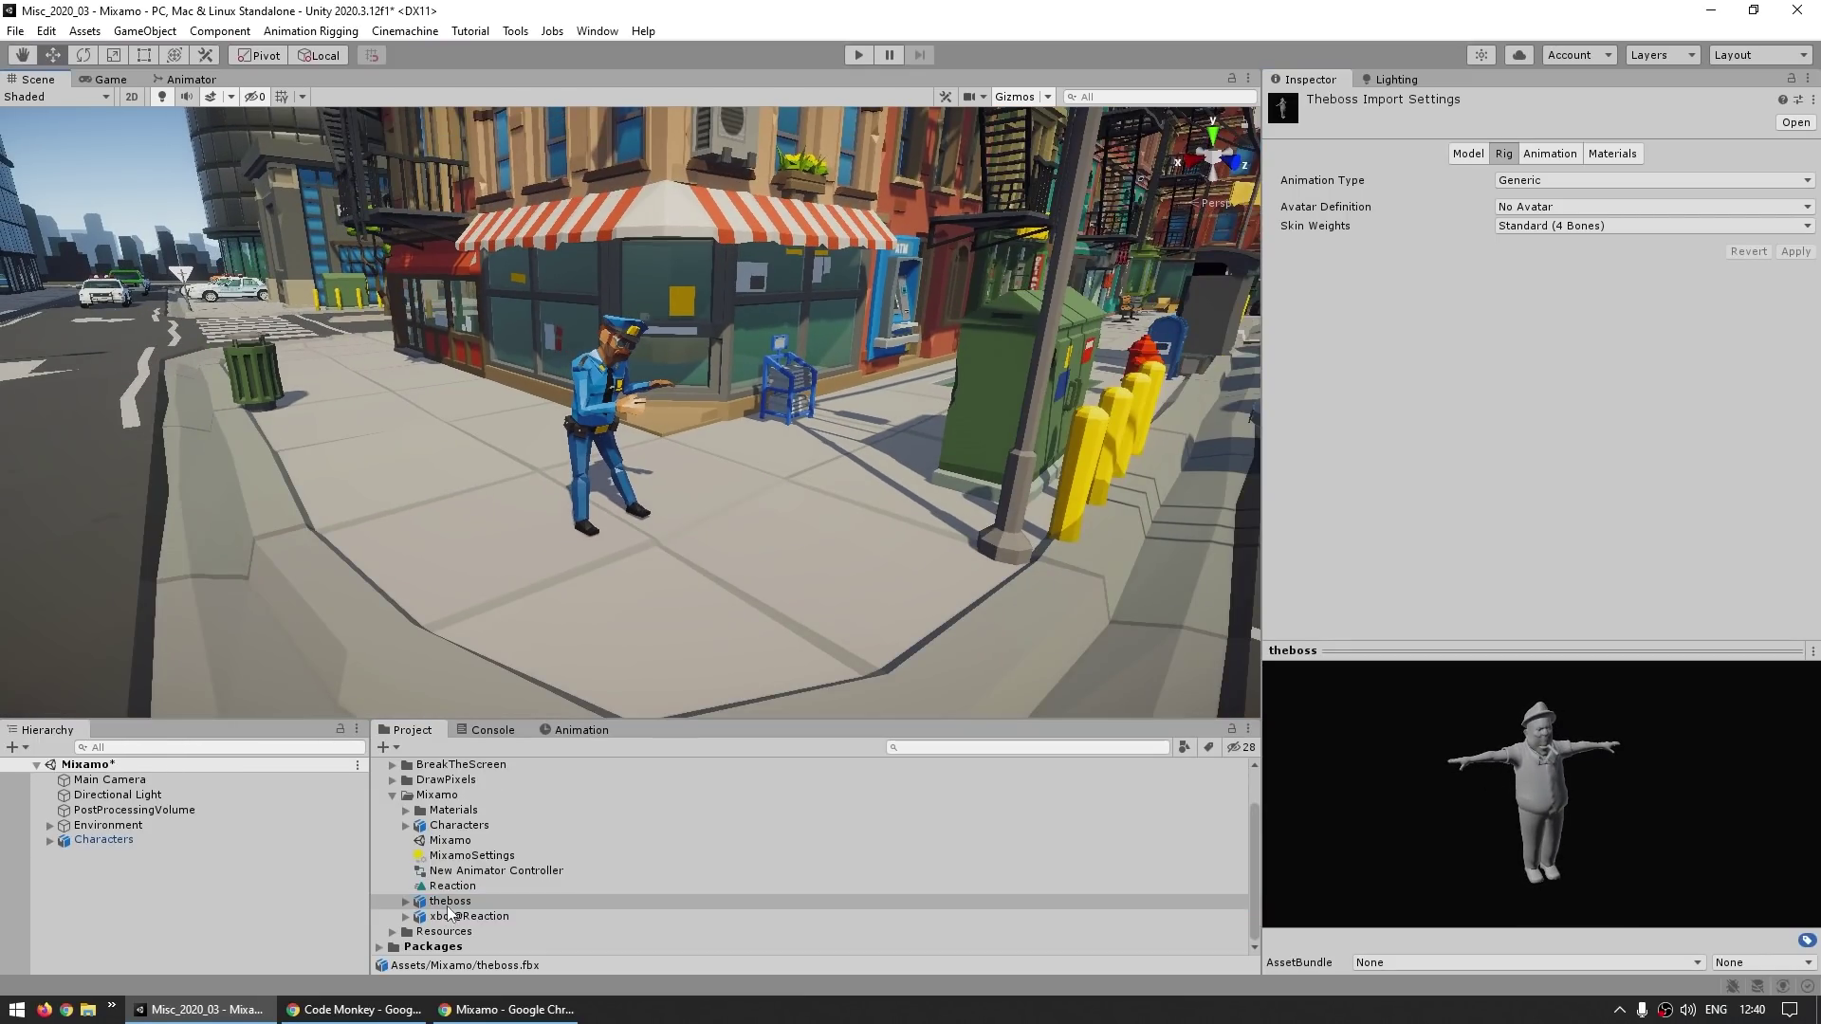
pyautogui.moveTo(449, 913); pyautogui.dragTo(732, 588)
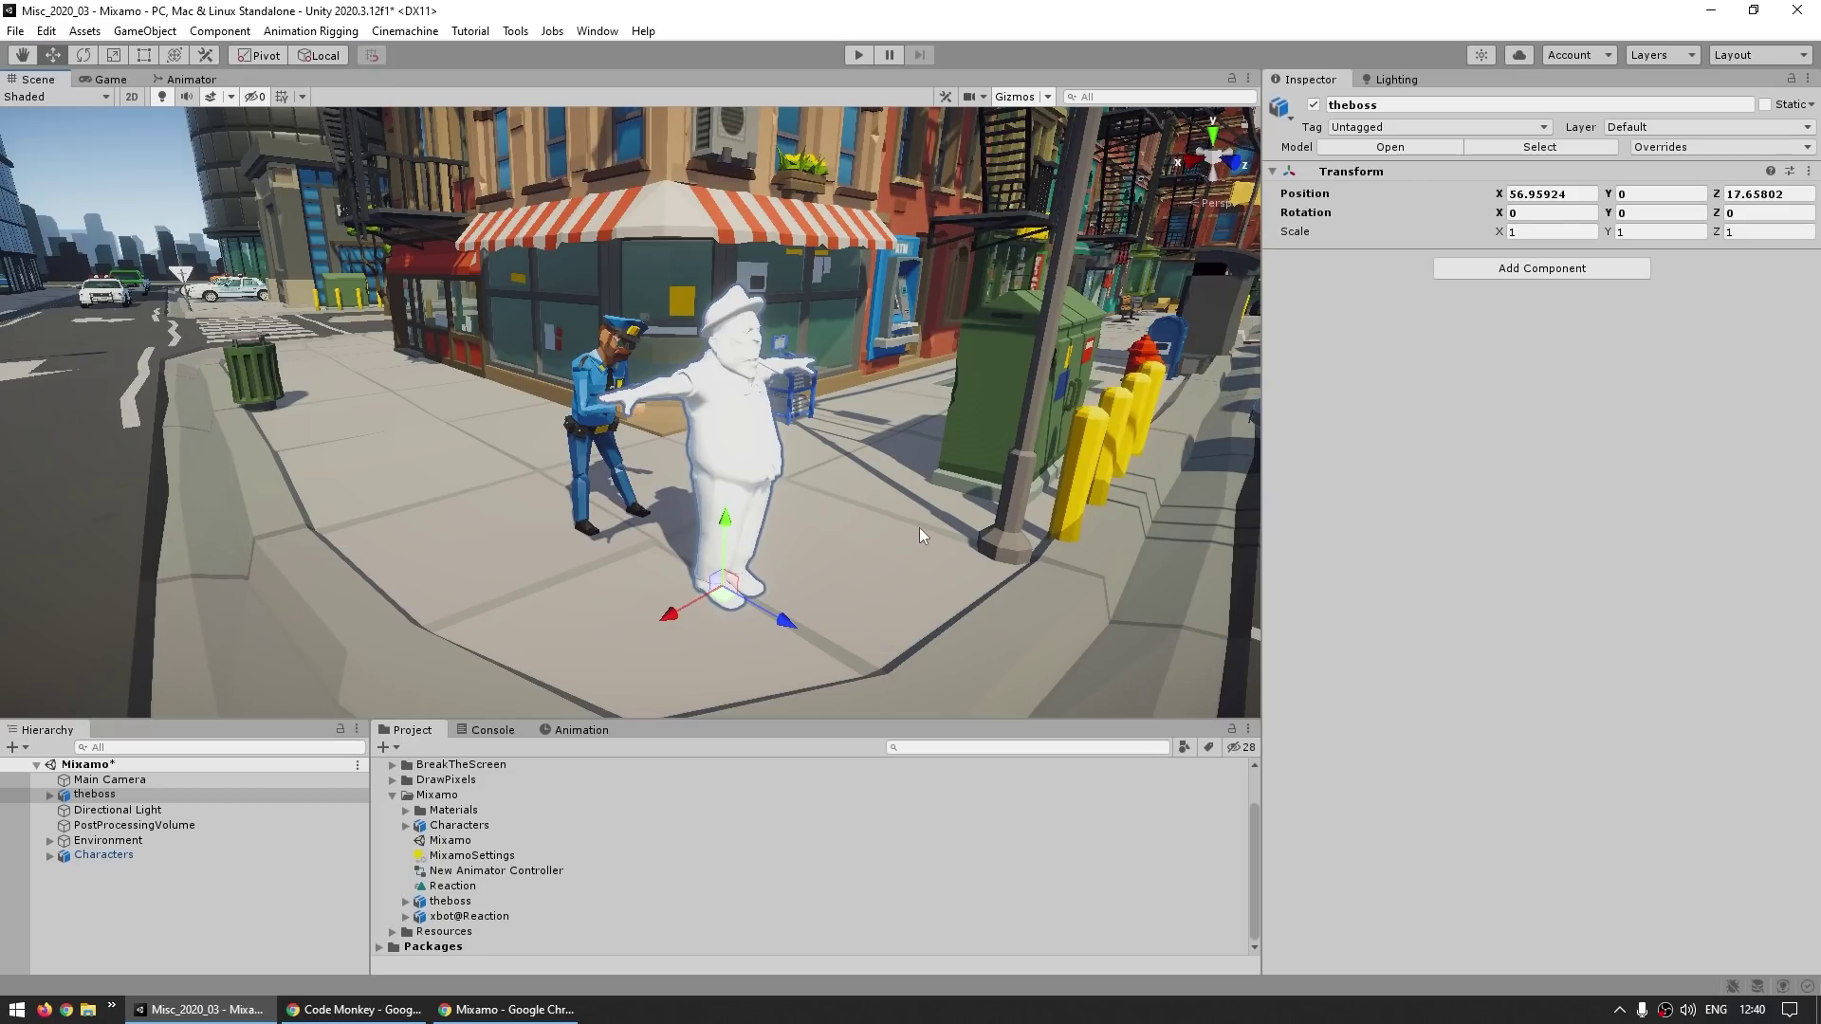
pyautogui.keyDown('alt'); pyautogui.moveTo(919, 527); pyautogui.dragTo(742, 463); pyautogui.keyUp('alt')
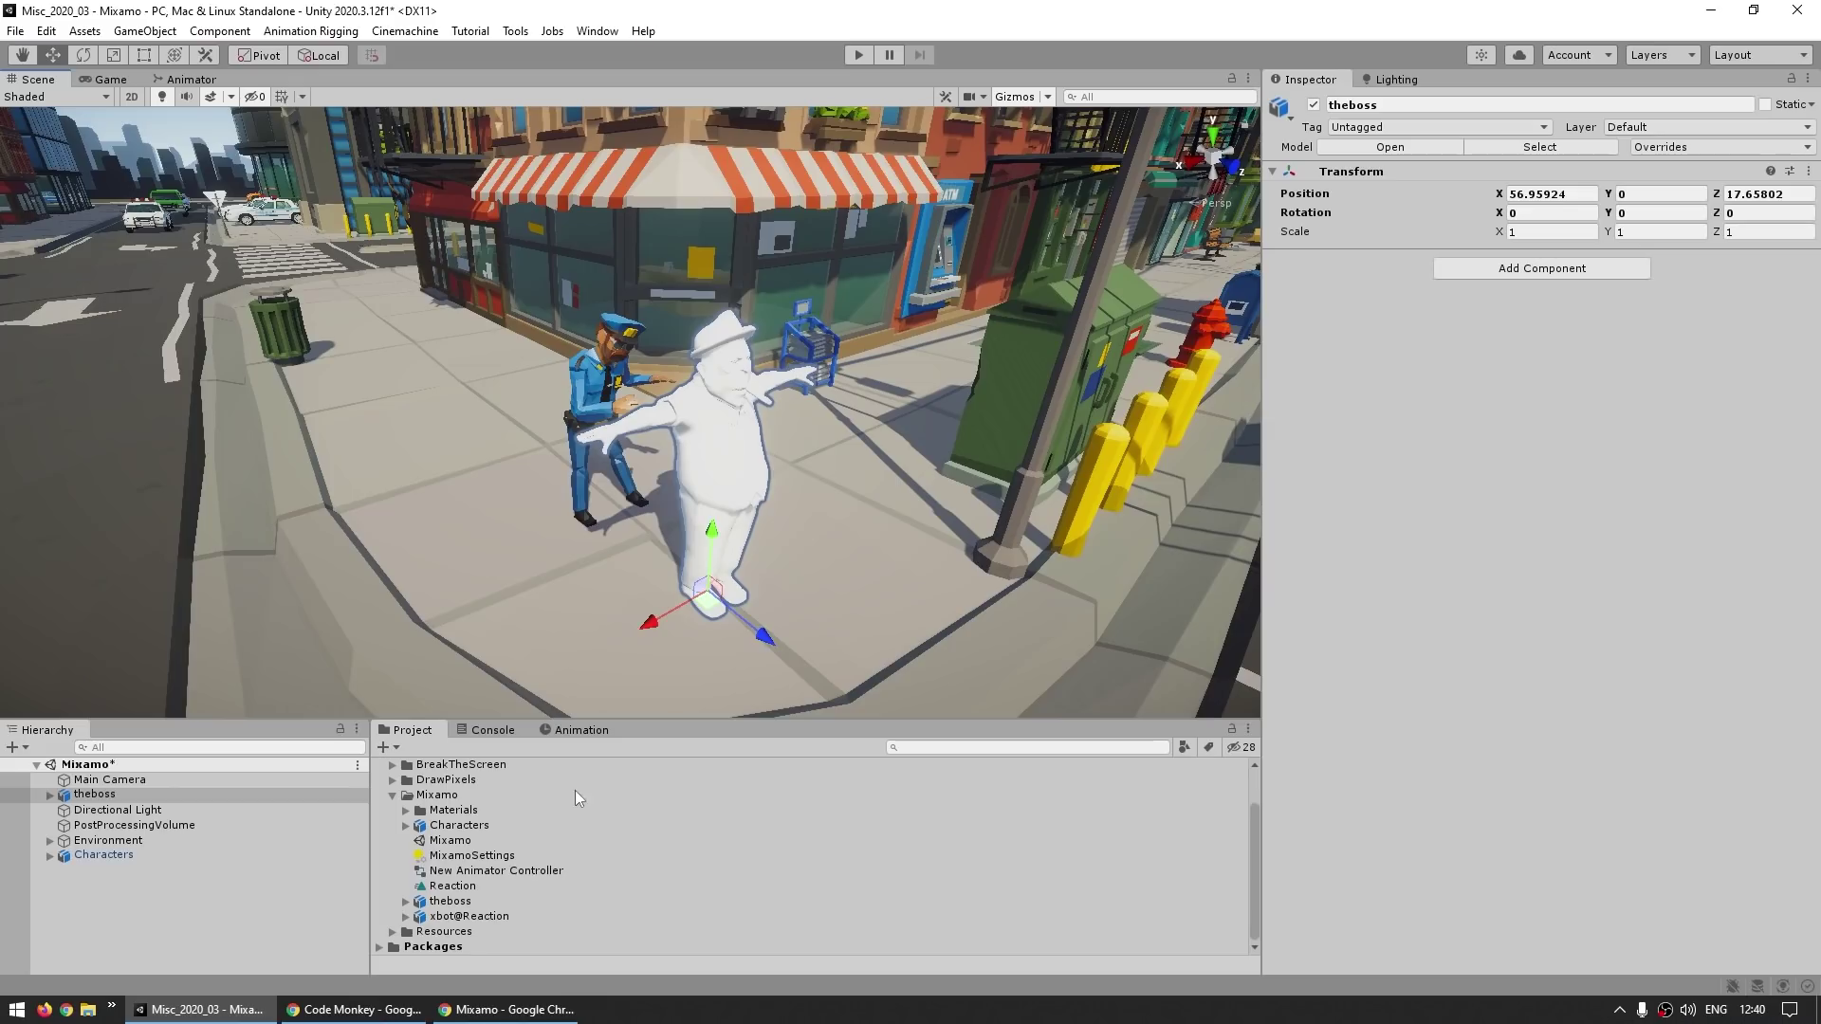
# Set theboss model's rig Animation Type to Humanoid and apply
pyautogui.click(438, 904)
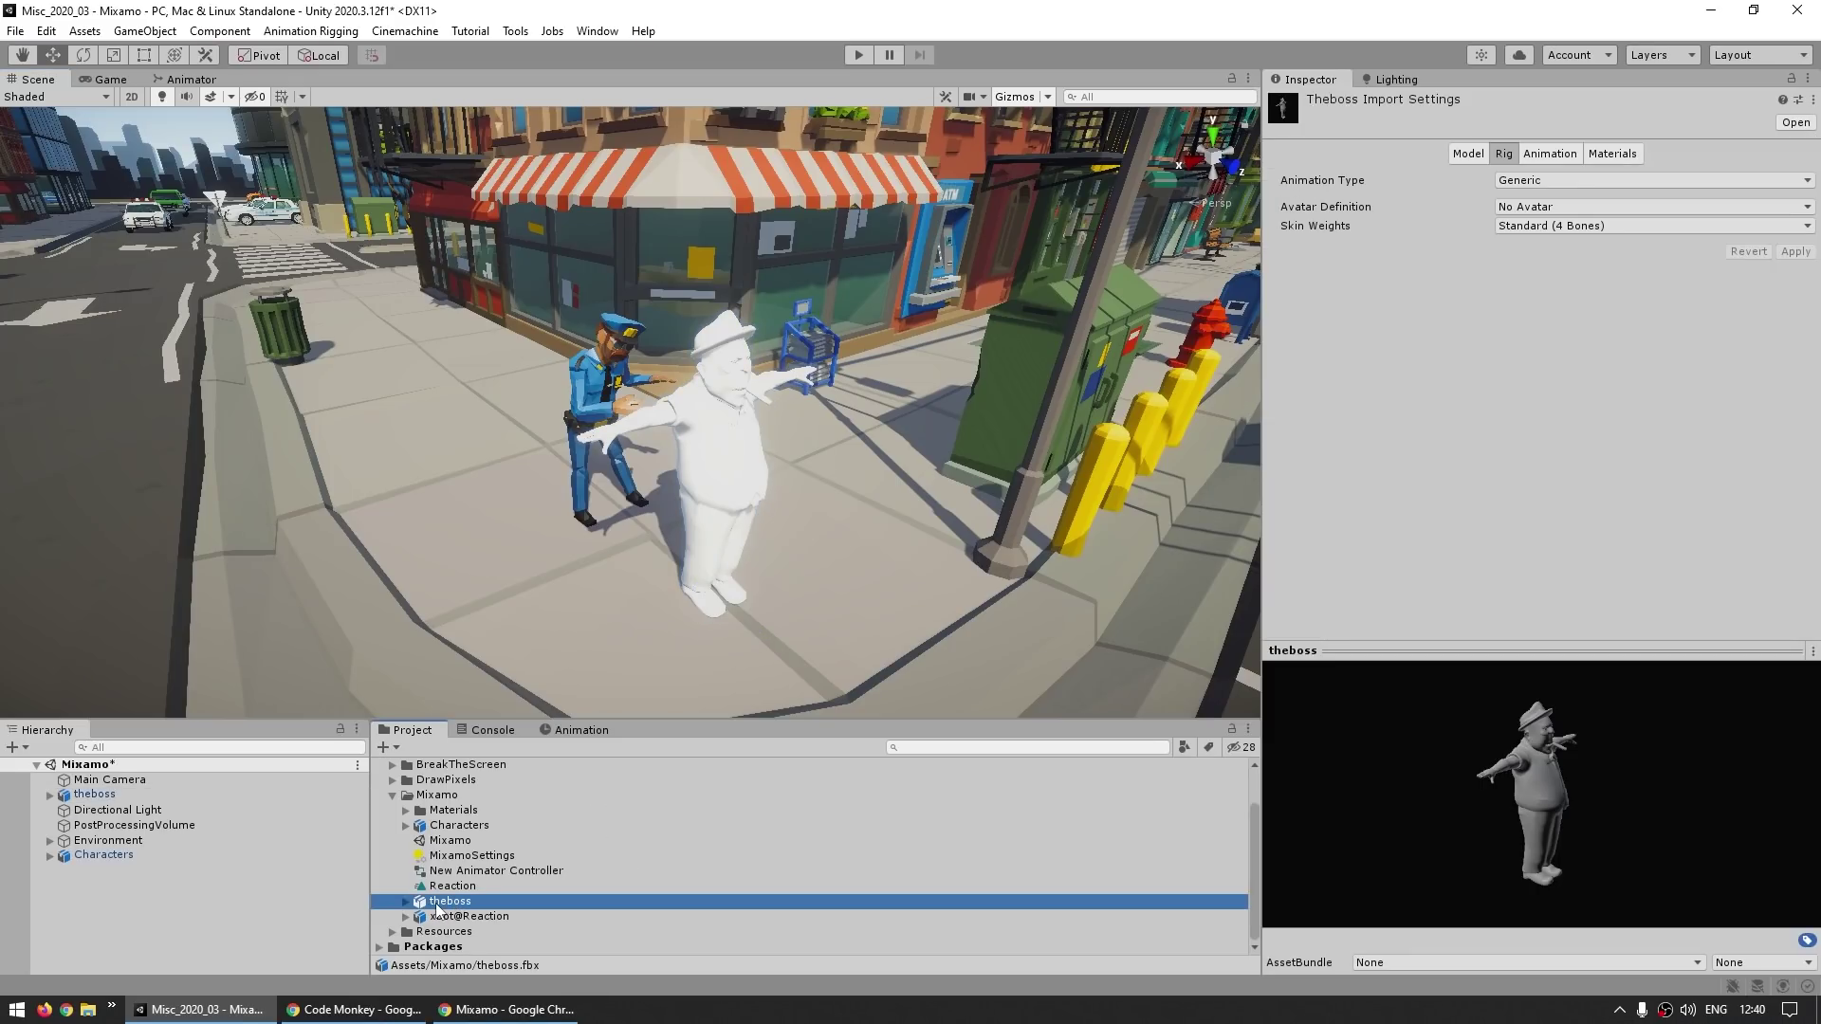
pyautogui.click(1437, 479)
pyautogui.click(1516, 179)
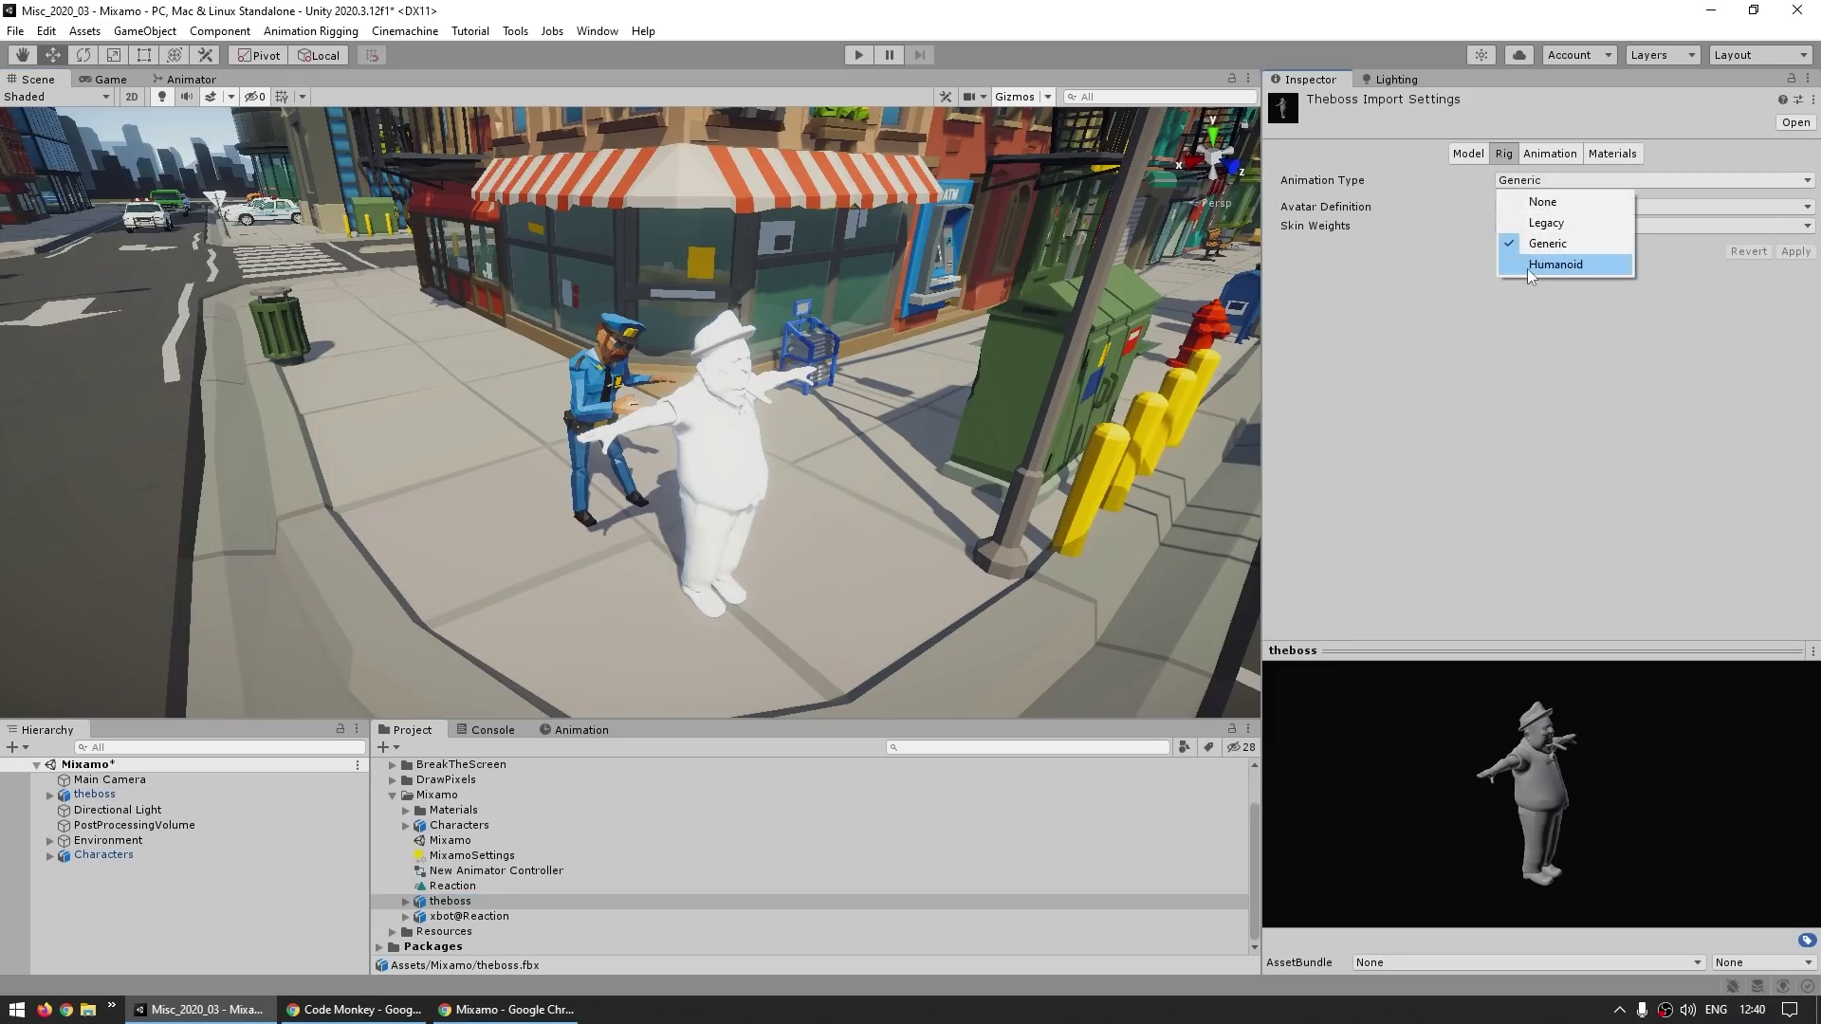
pyautogui.click(1518, 265)
pyautogui.click(1795, 314)
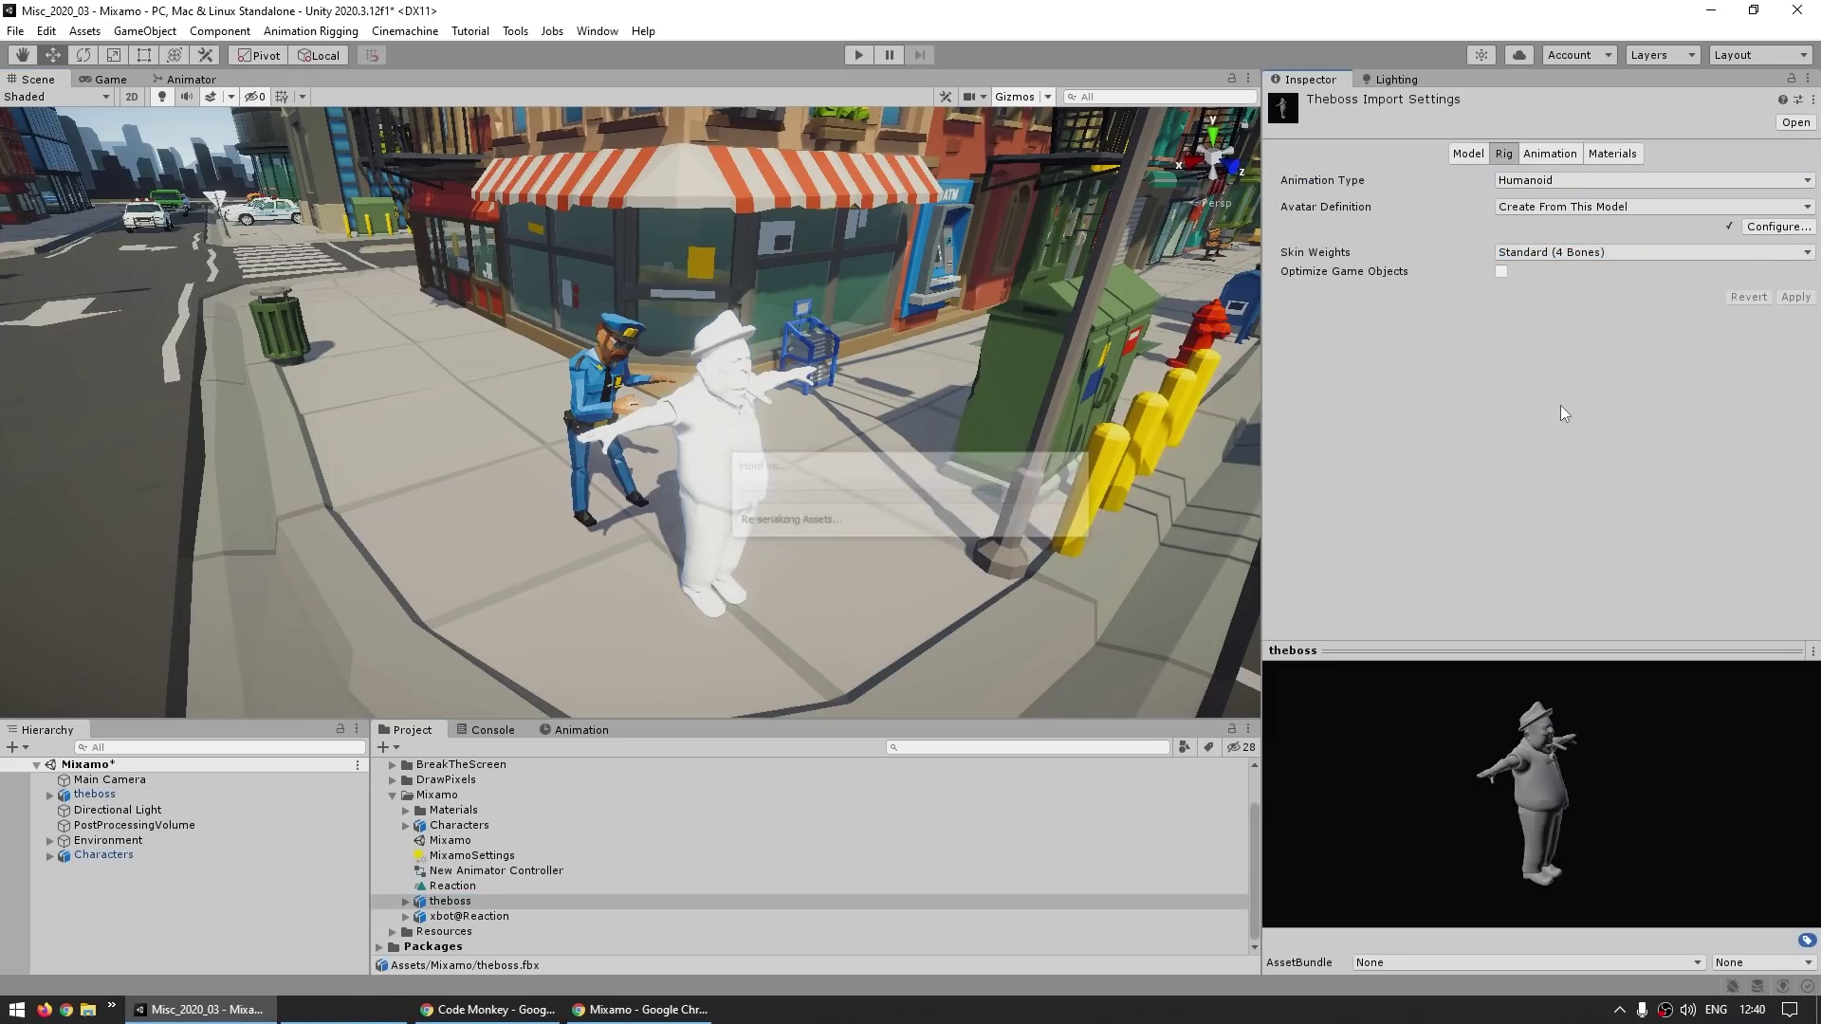
# Extract theboss's embedded materials into the Mixamo/Boss folder and check Cigar_Mat
pyautogui.click(1611, 155)
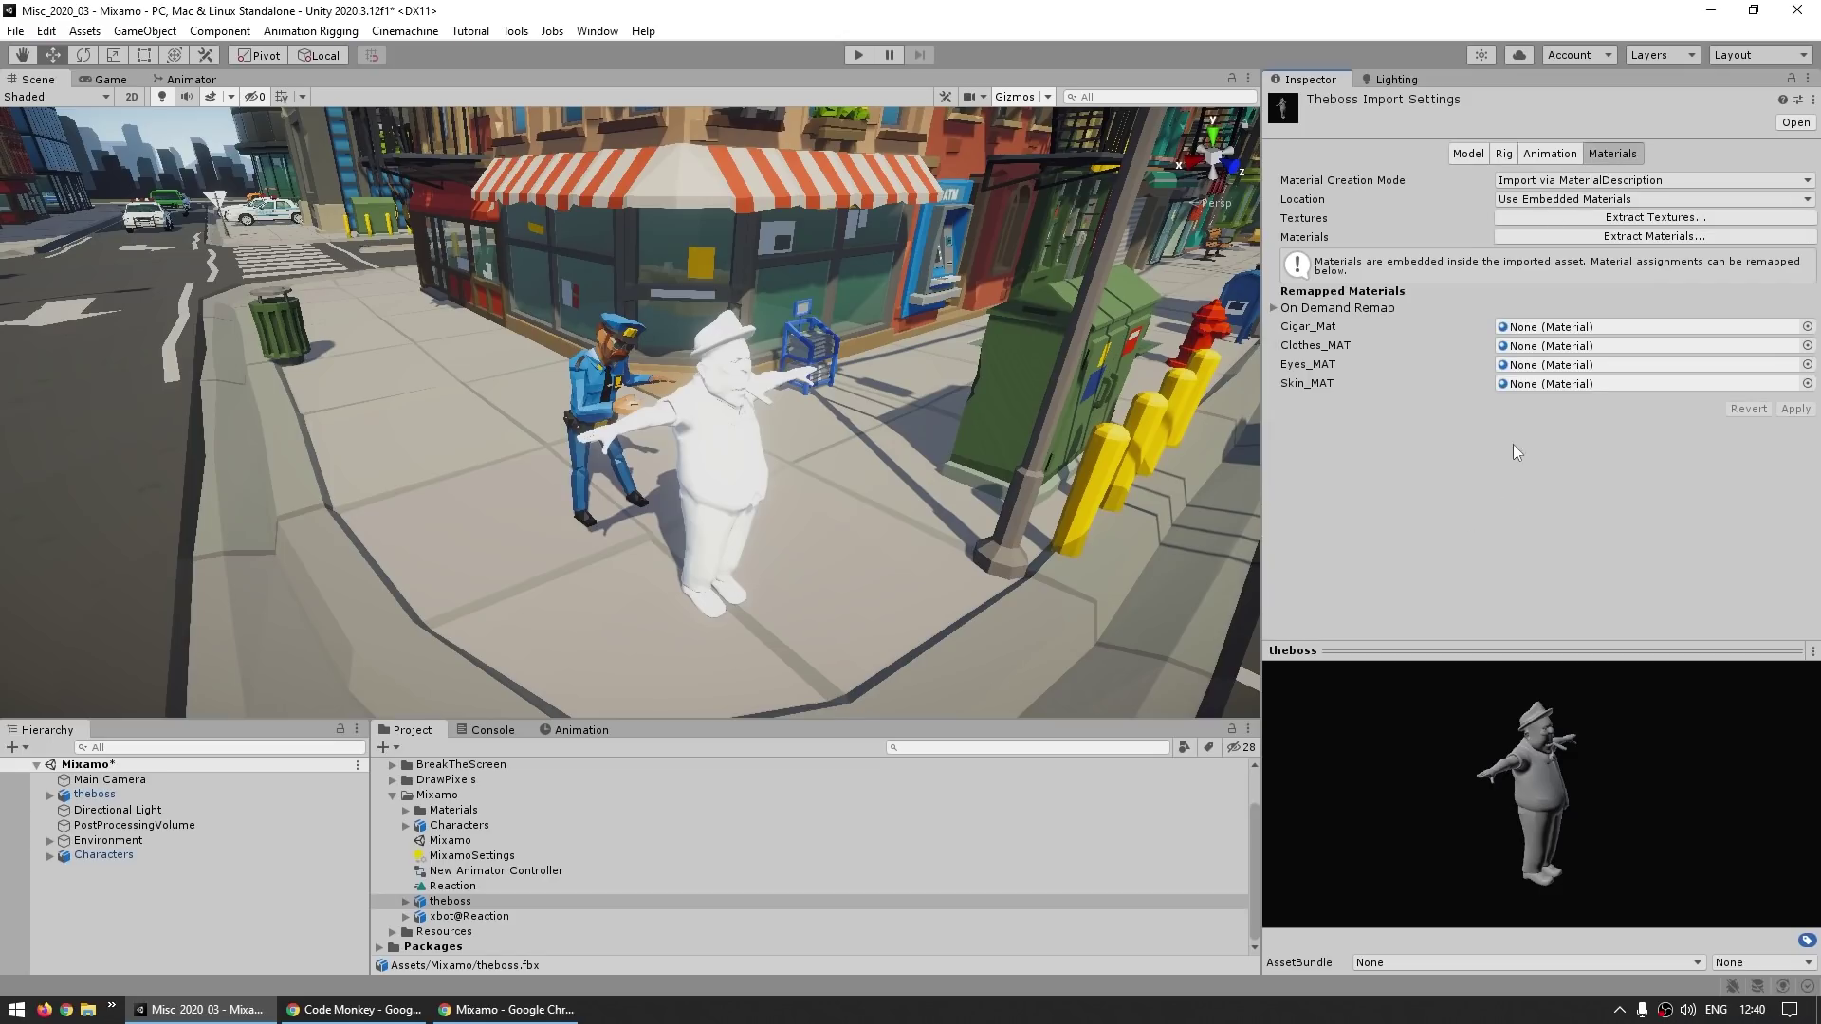
pyautogui.click(1650, 237)
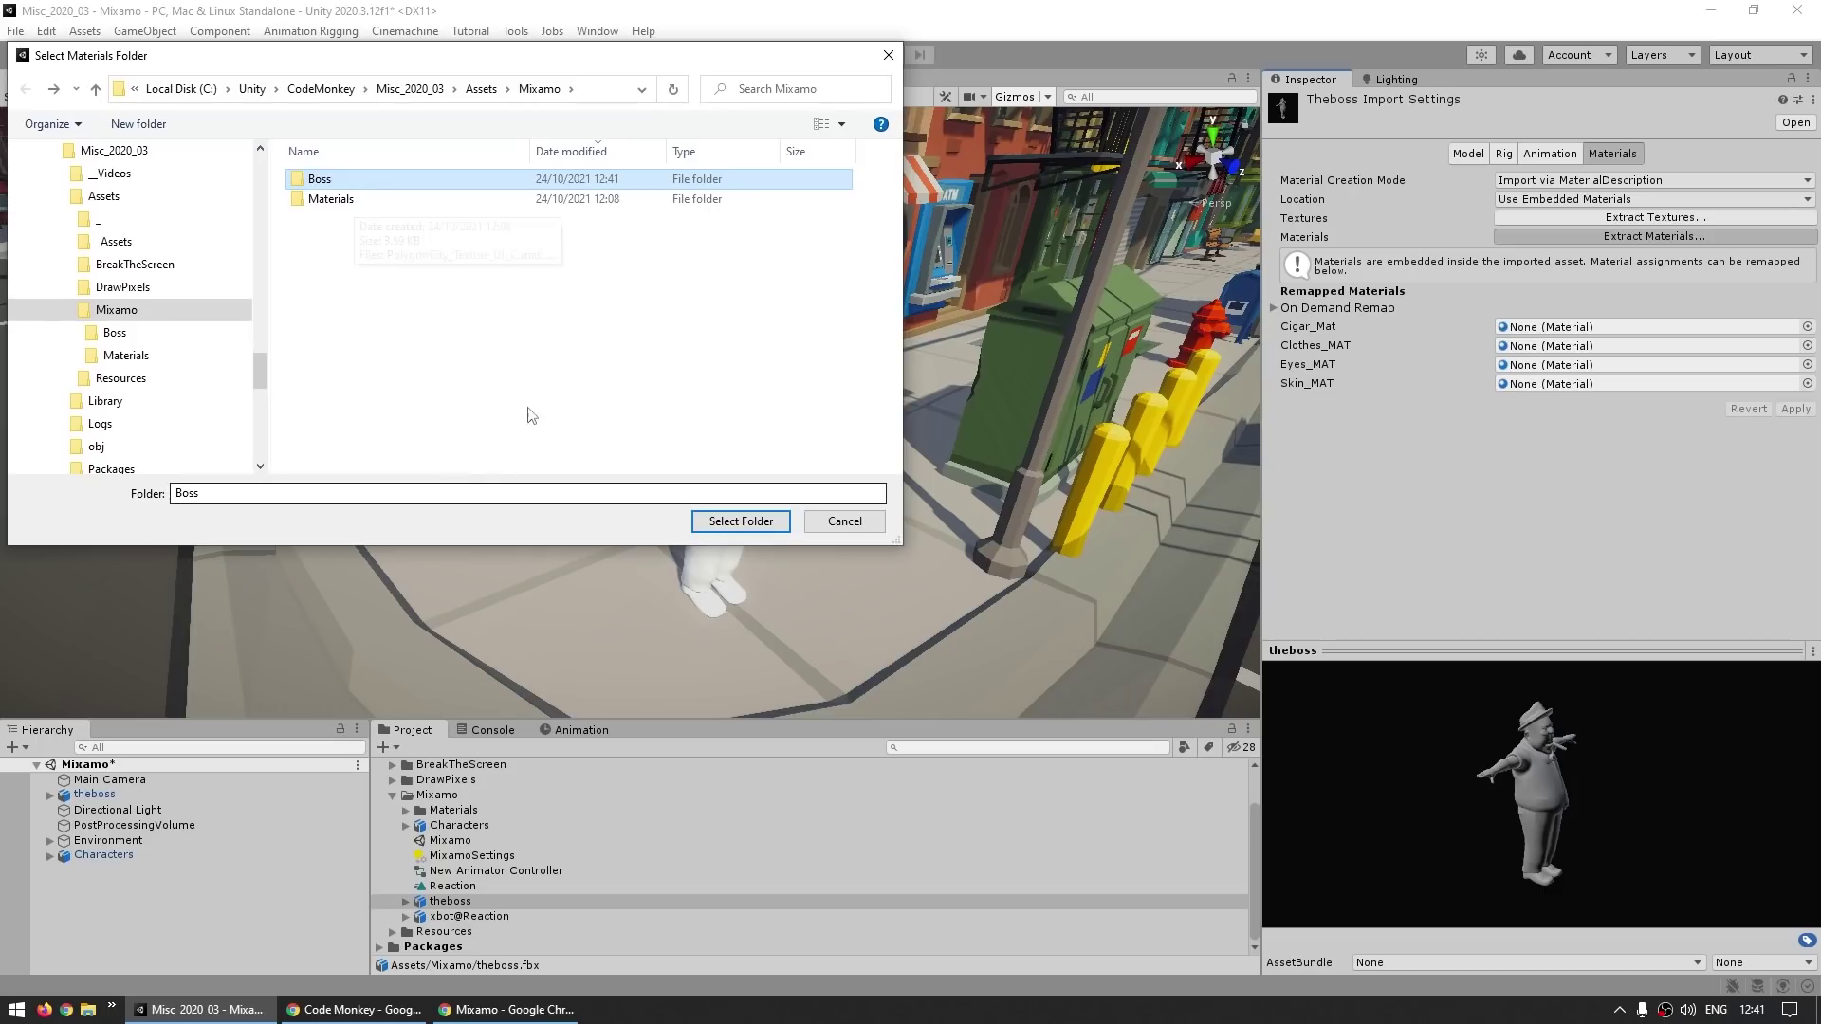
pyautogui.click(741, 521)
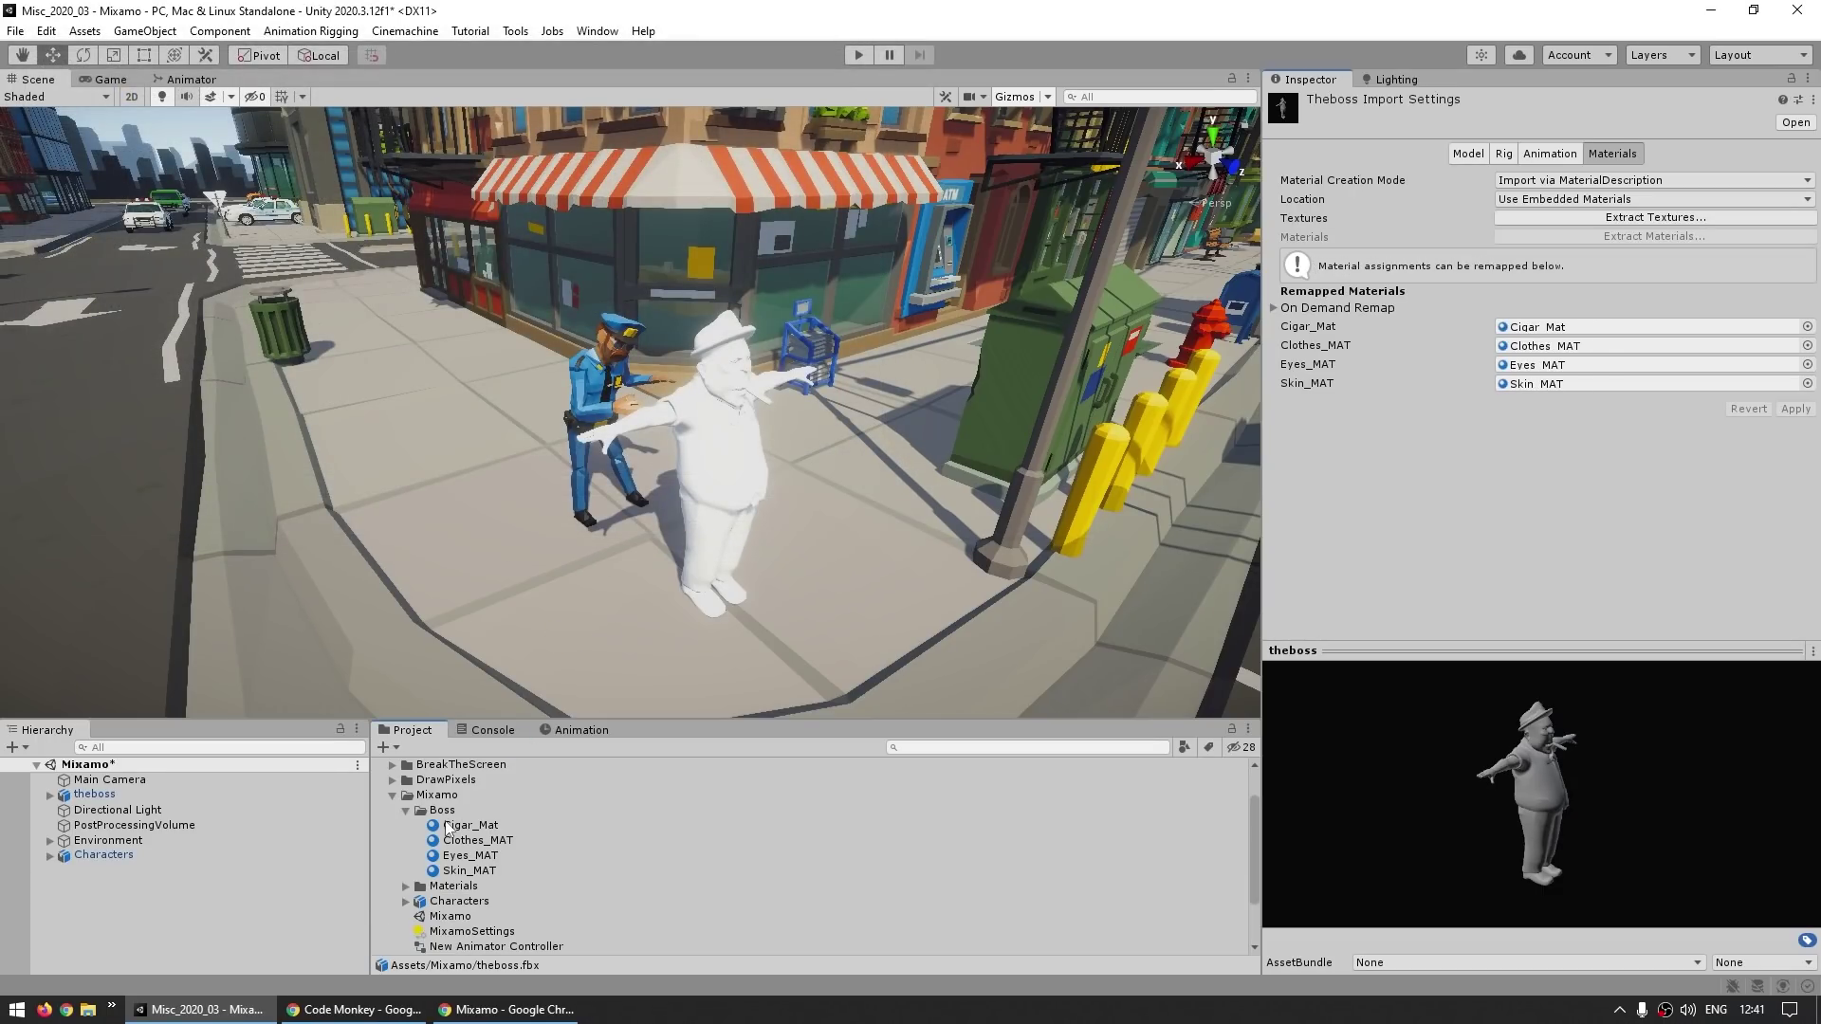
pyautogui.click(470, 827)
pyautogui.press('Down')
pyautogui.press('Down')
pyautogui.press('Down')
pyautogui.press('Up')
pyautogui.press('Up')
pyautogui.press('Up')
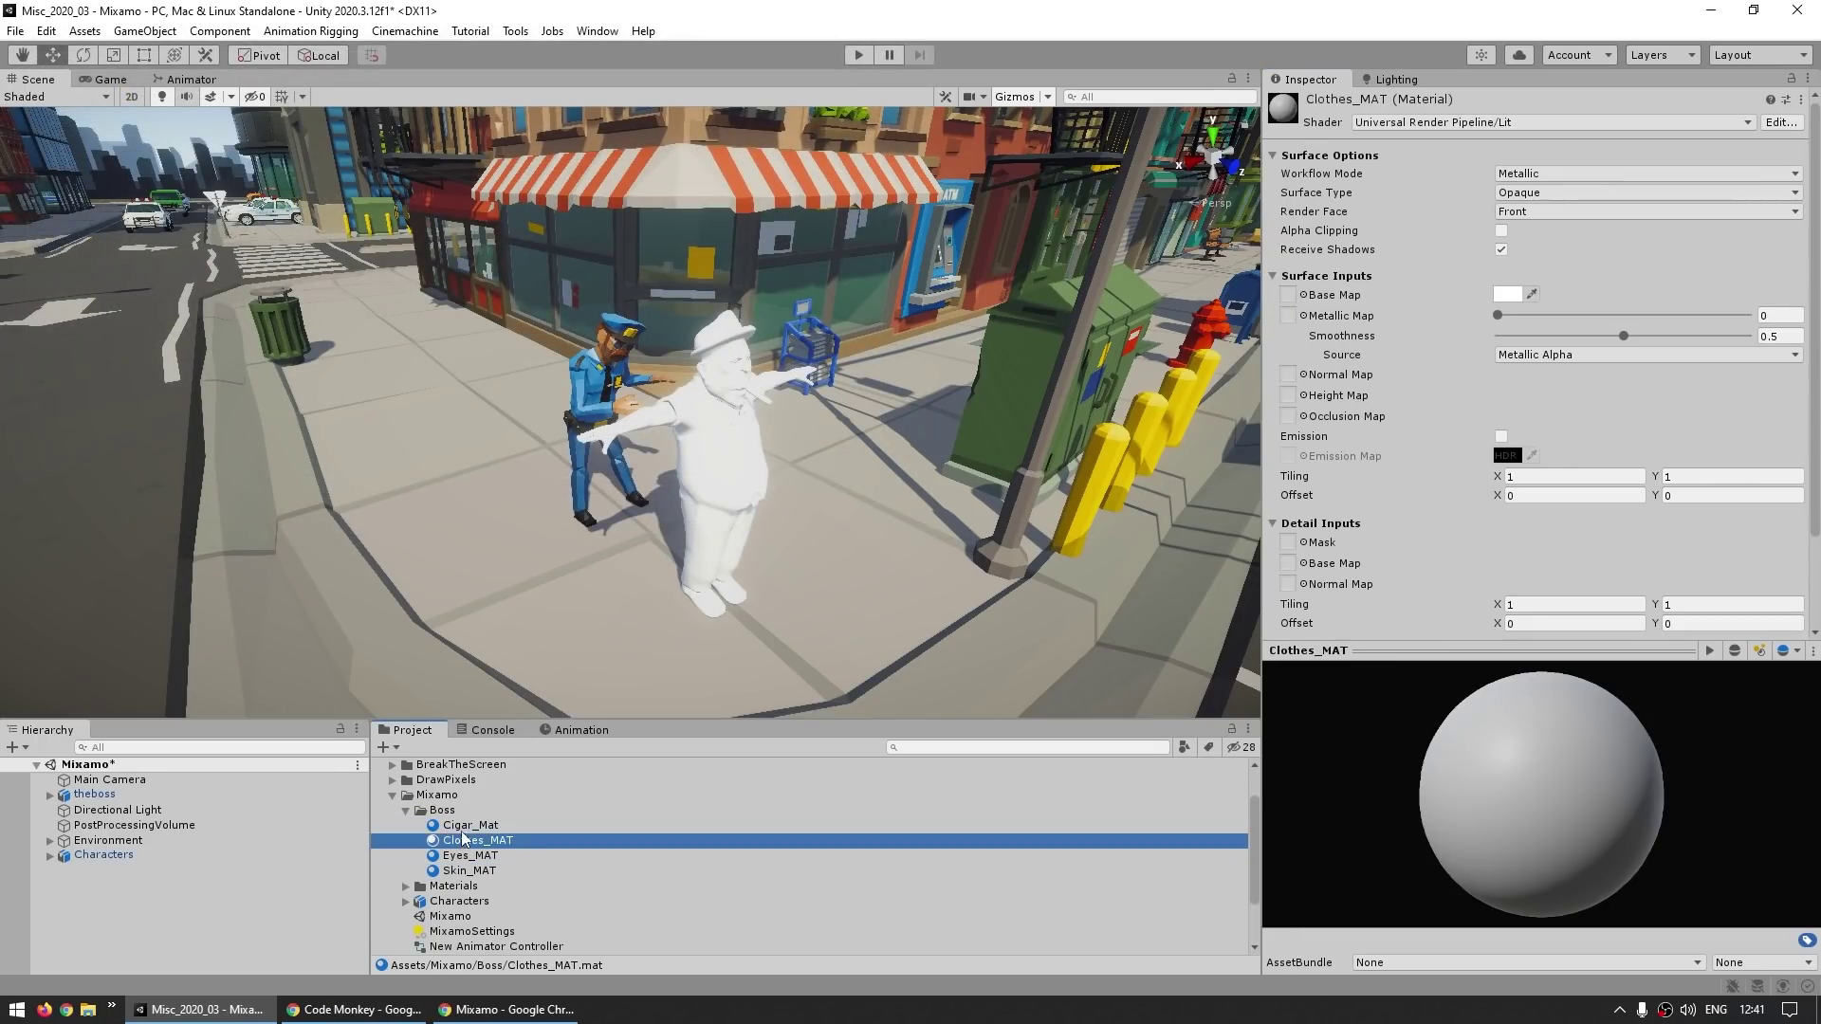
pyautogui.scroll(-2, 463, 835)
# Extract theboss's textures into the same Boss folder and browse Boss_diffuse and the materials
pyautogui.click(450, 901)
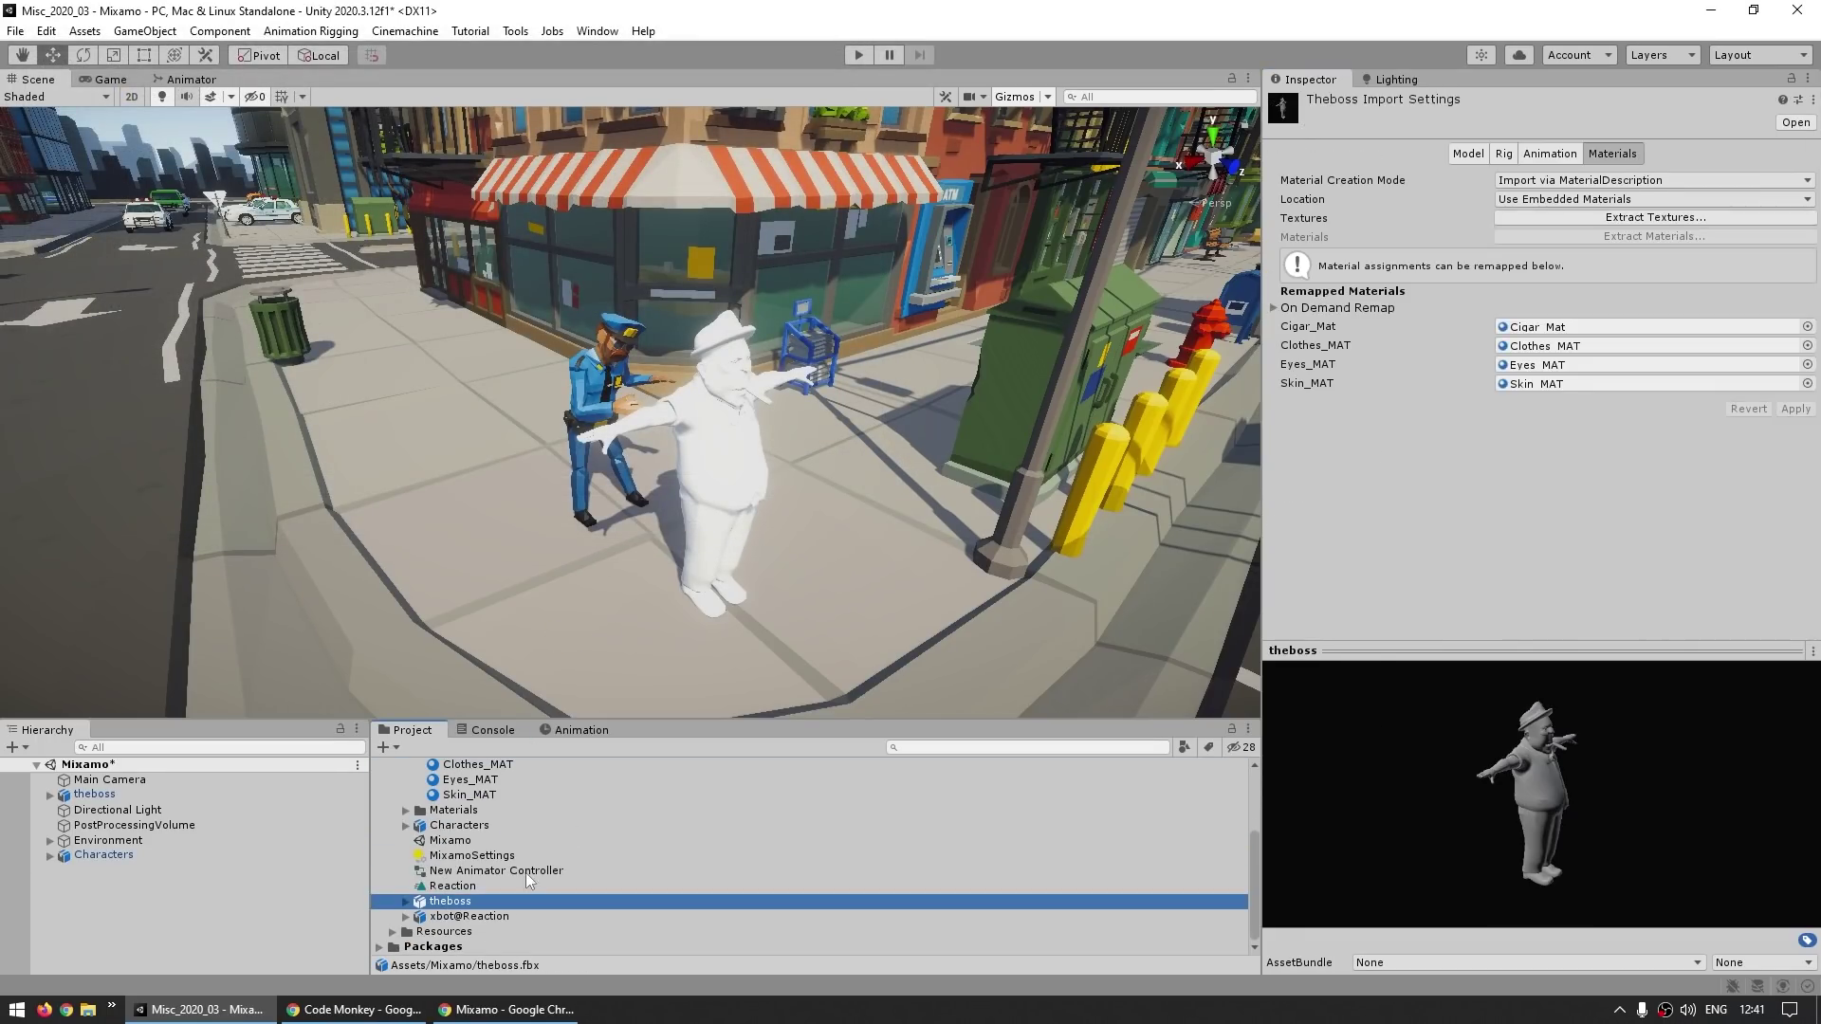
pyautogui.click(1466, 531)
pyautogui.click(1656, 217)
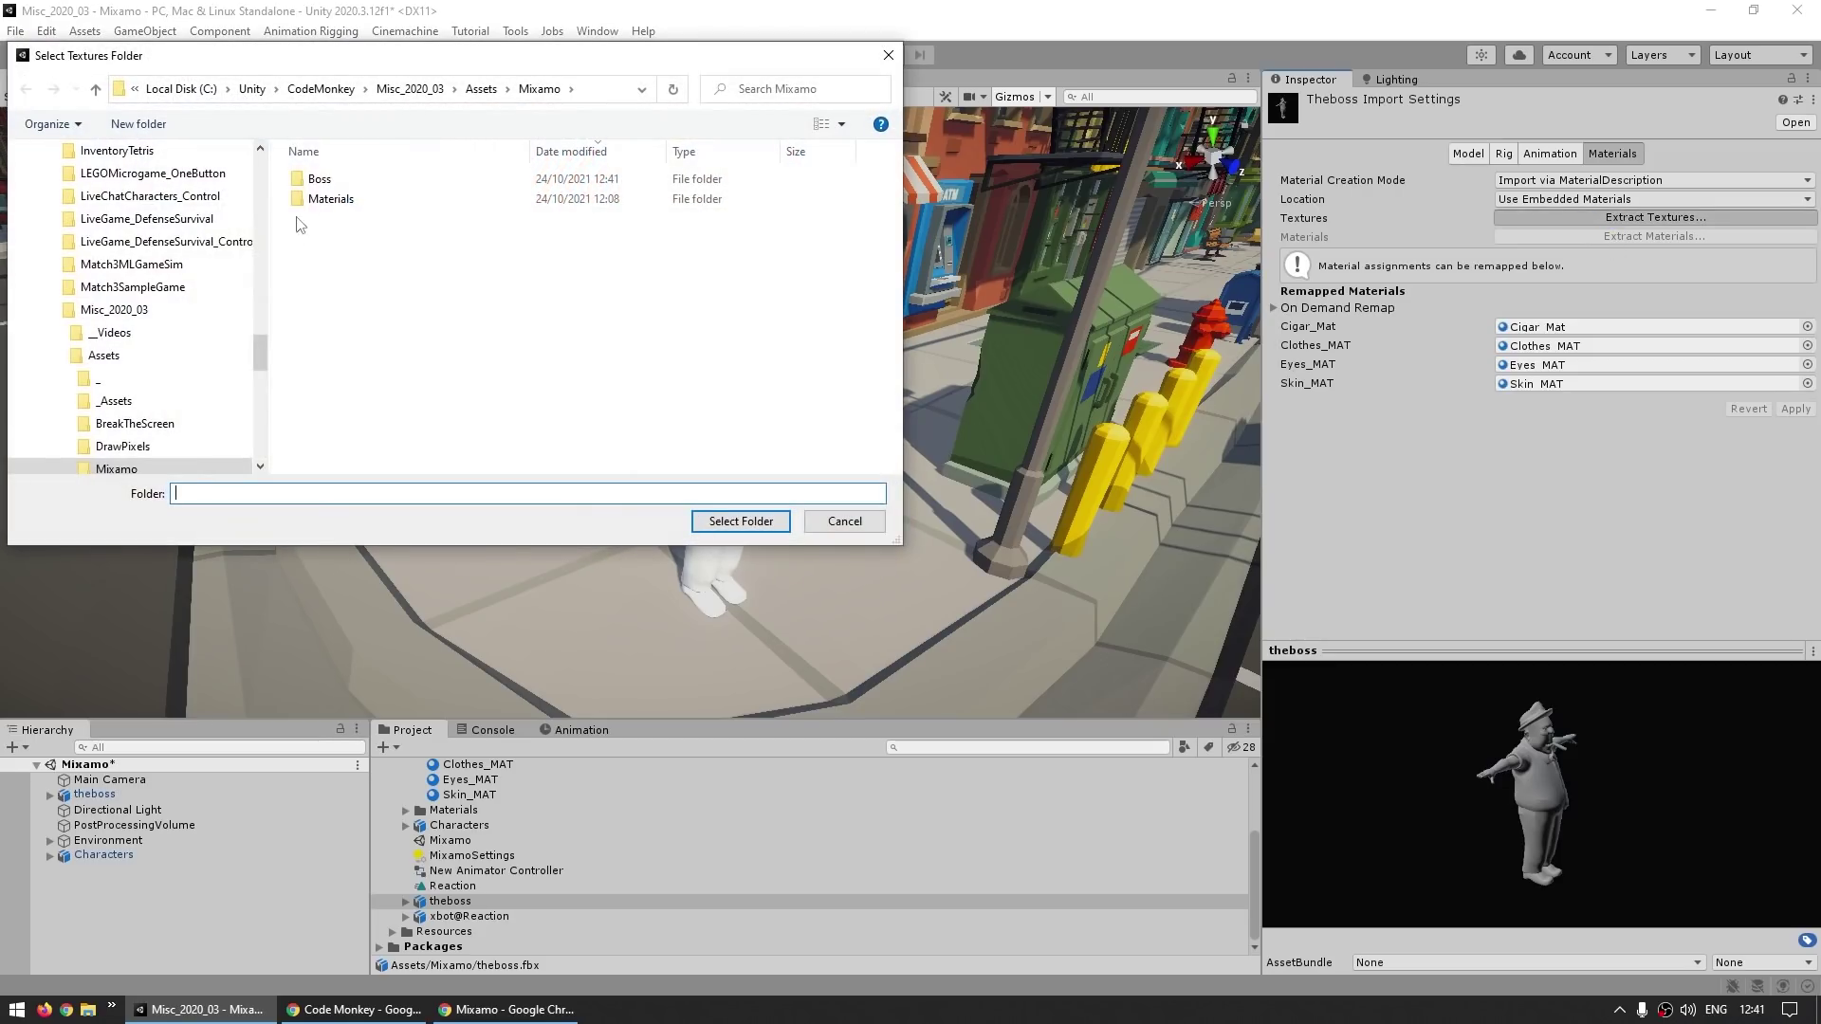
pyautogui.click(319, 182)
pyautogui.click(741, 521)
pyautogui.click(470, 883)
pyautogui.press('Up')
pyautogui.press('Up')
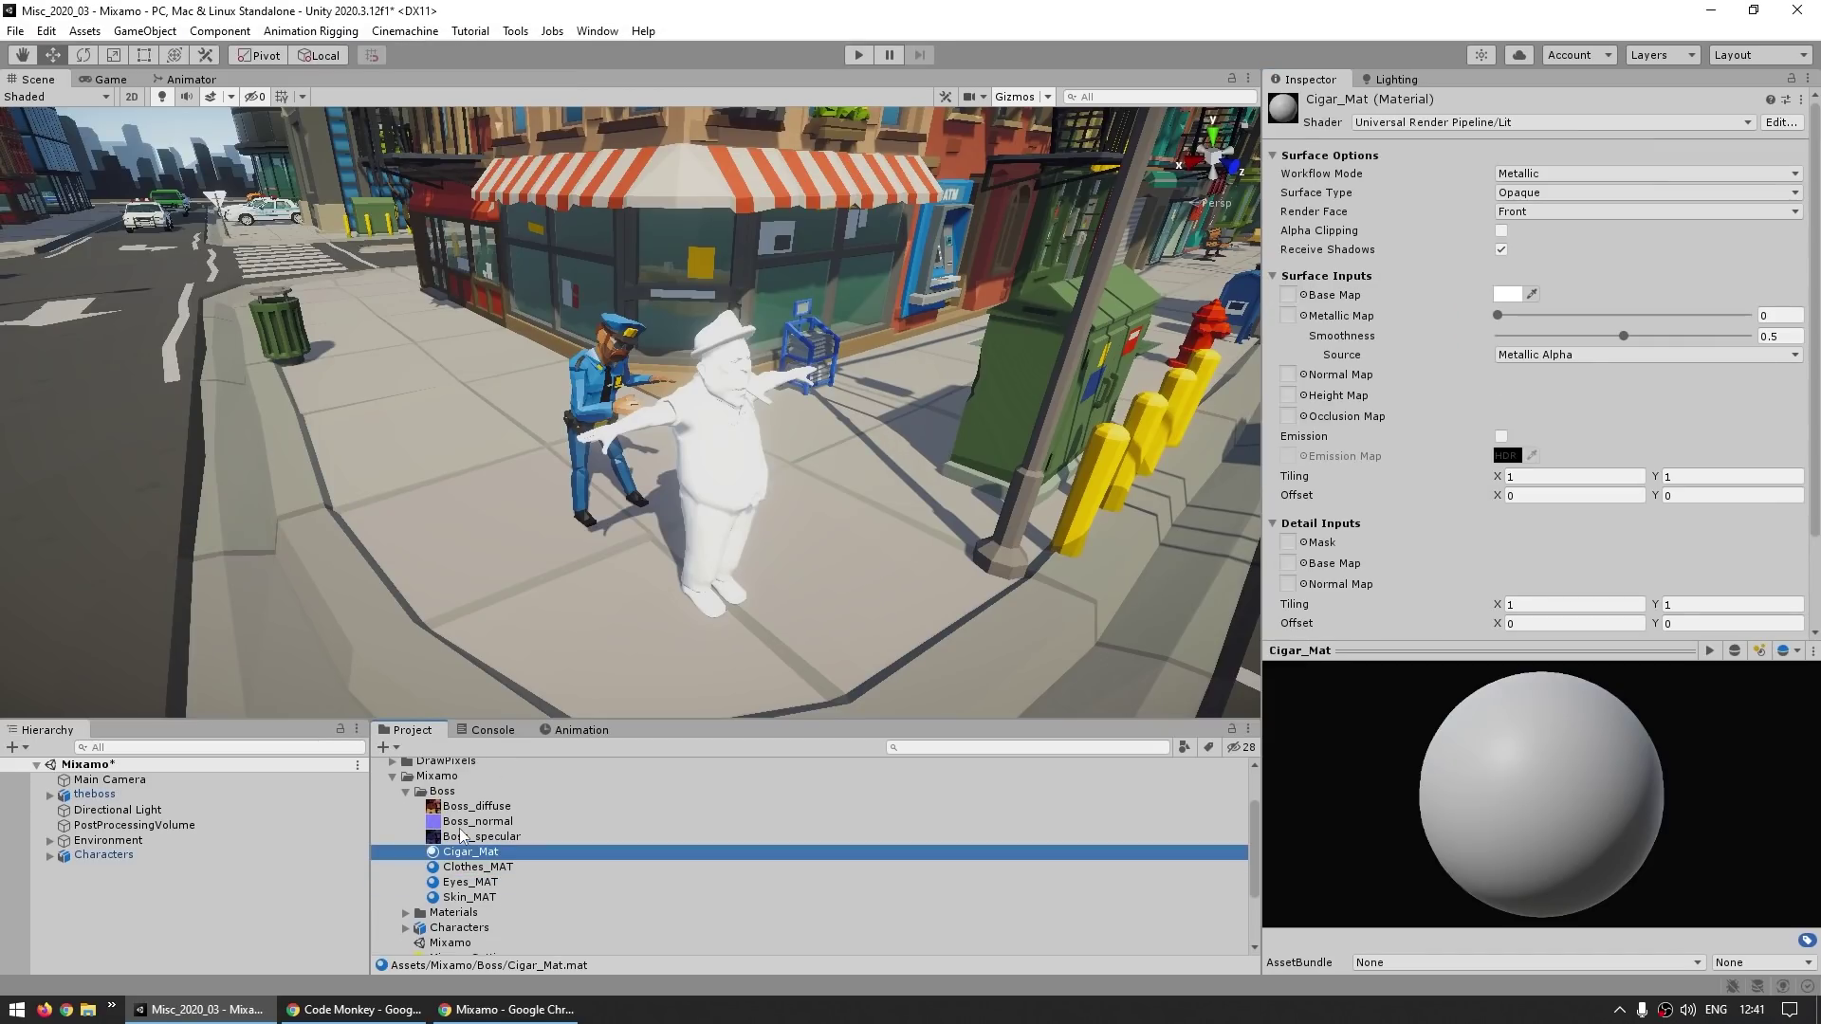
pyautogui.click(474, 806)
pyautogui.press('Down')
pyautogui.press('Down')
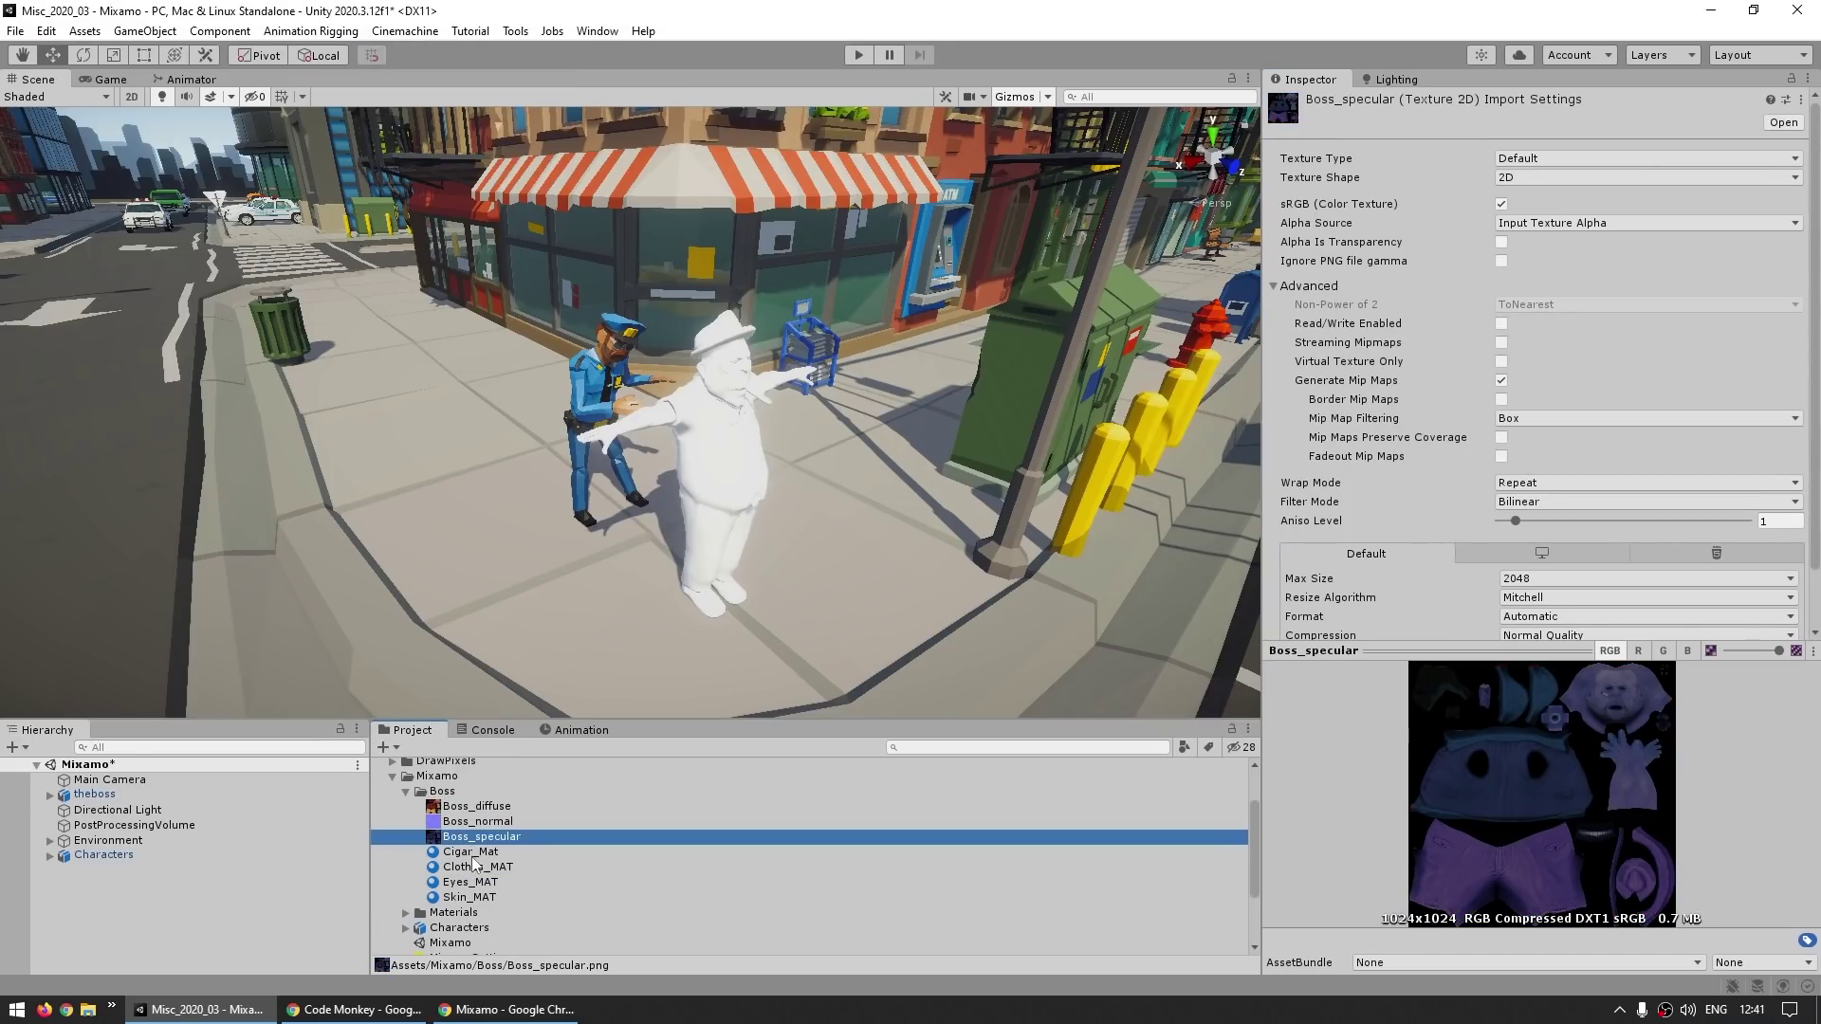
pyautogui.press('Down')
# On all four boss materials, set Boss_diffuse as Base Map and Boss_normal as Normal Map (Fix Now)
pyautogui.keyDown('shift'); pyautogui.click(469, 899); pyautogui.keyUp('shift')
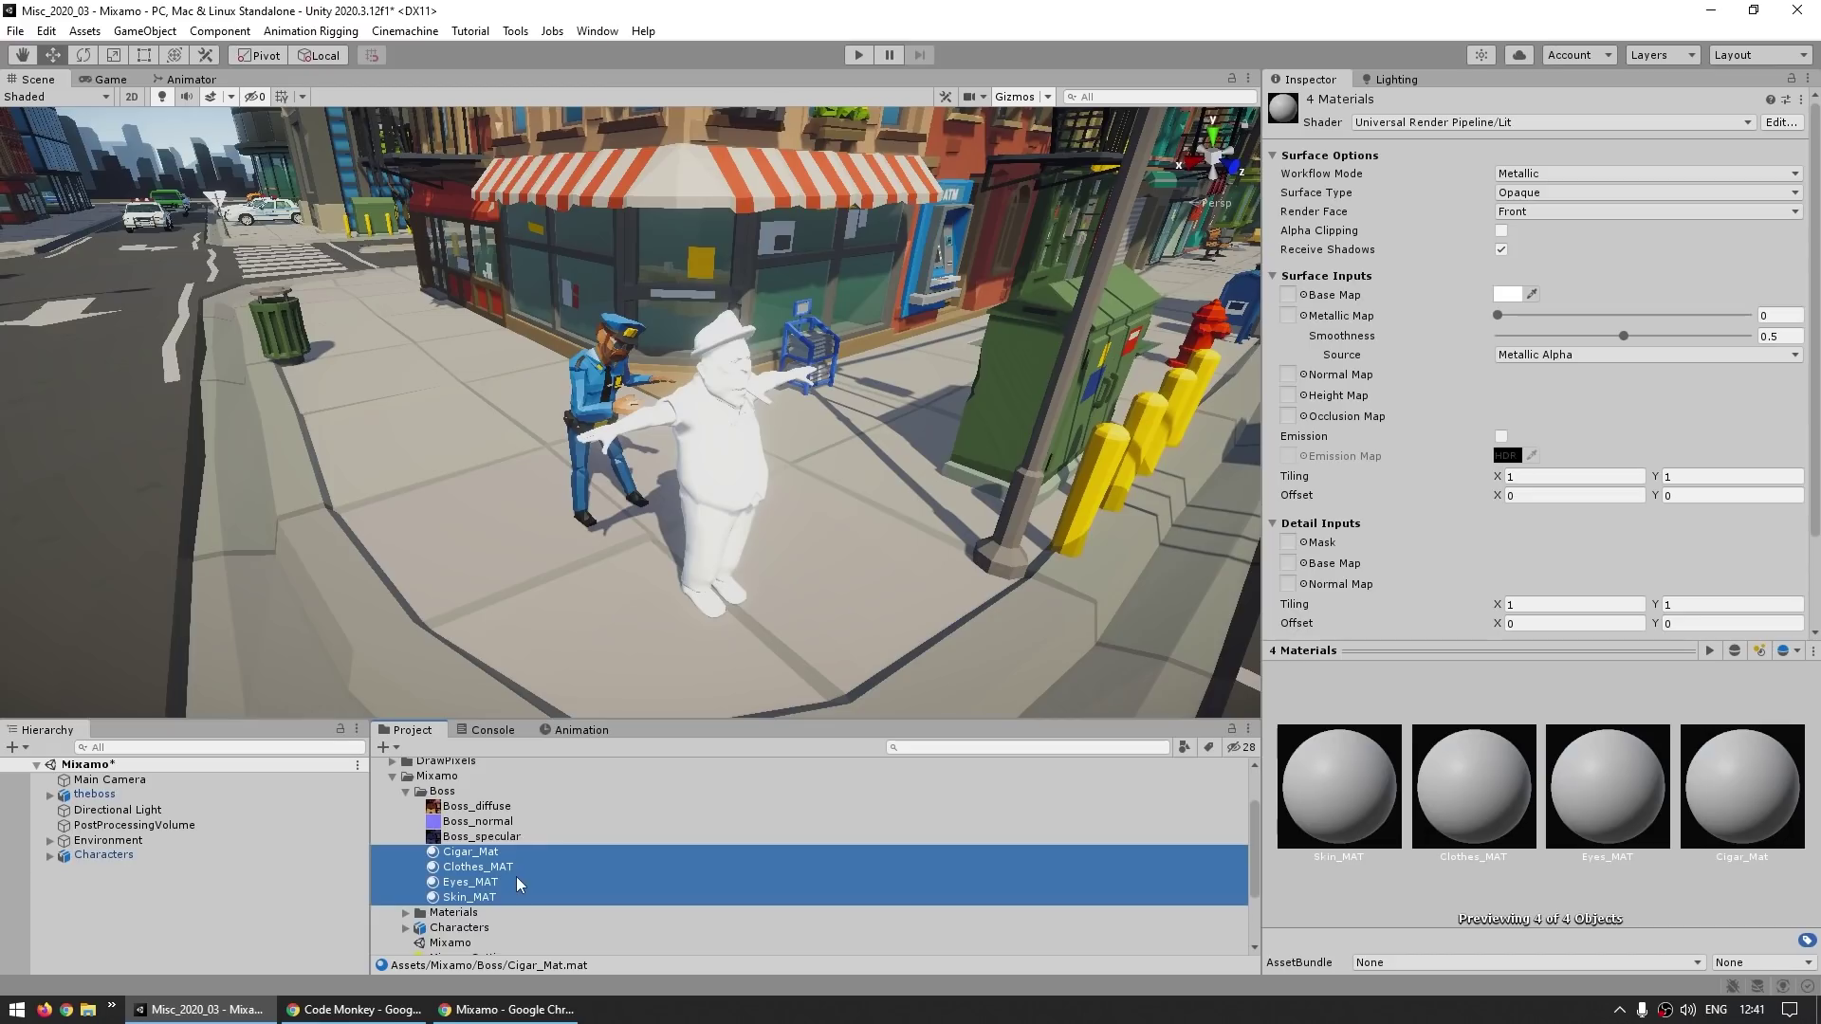
pyautogui.moveTo(459, 807); pyautogui.dragTo(1315, 195)
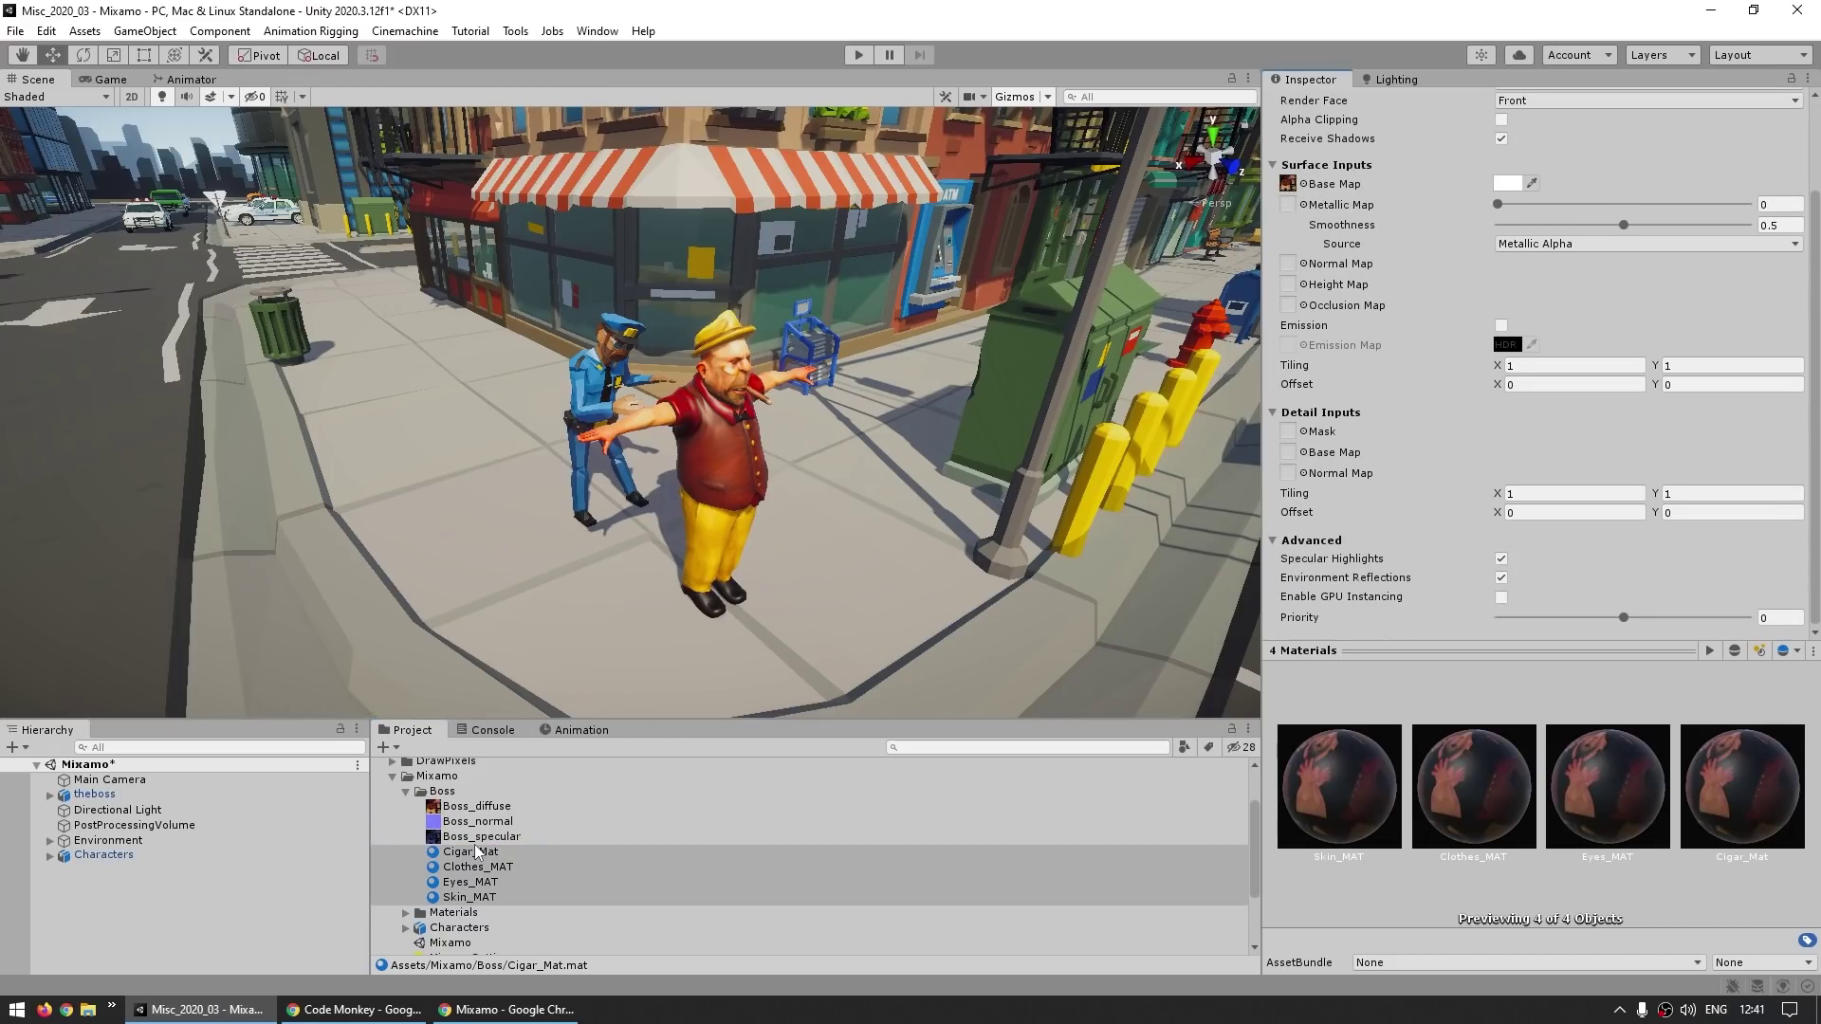
pyautogui.moveTo(462, 821); pyautogui.dragTo(1288, 264)
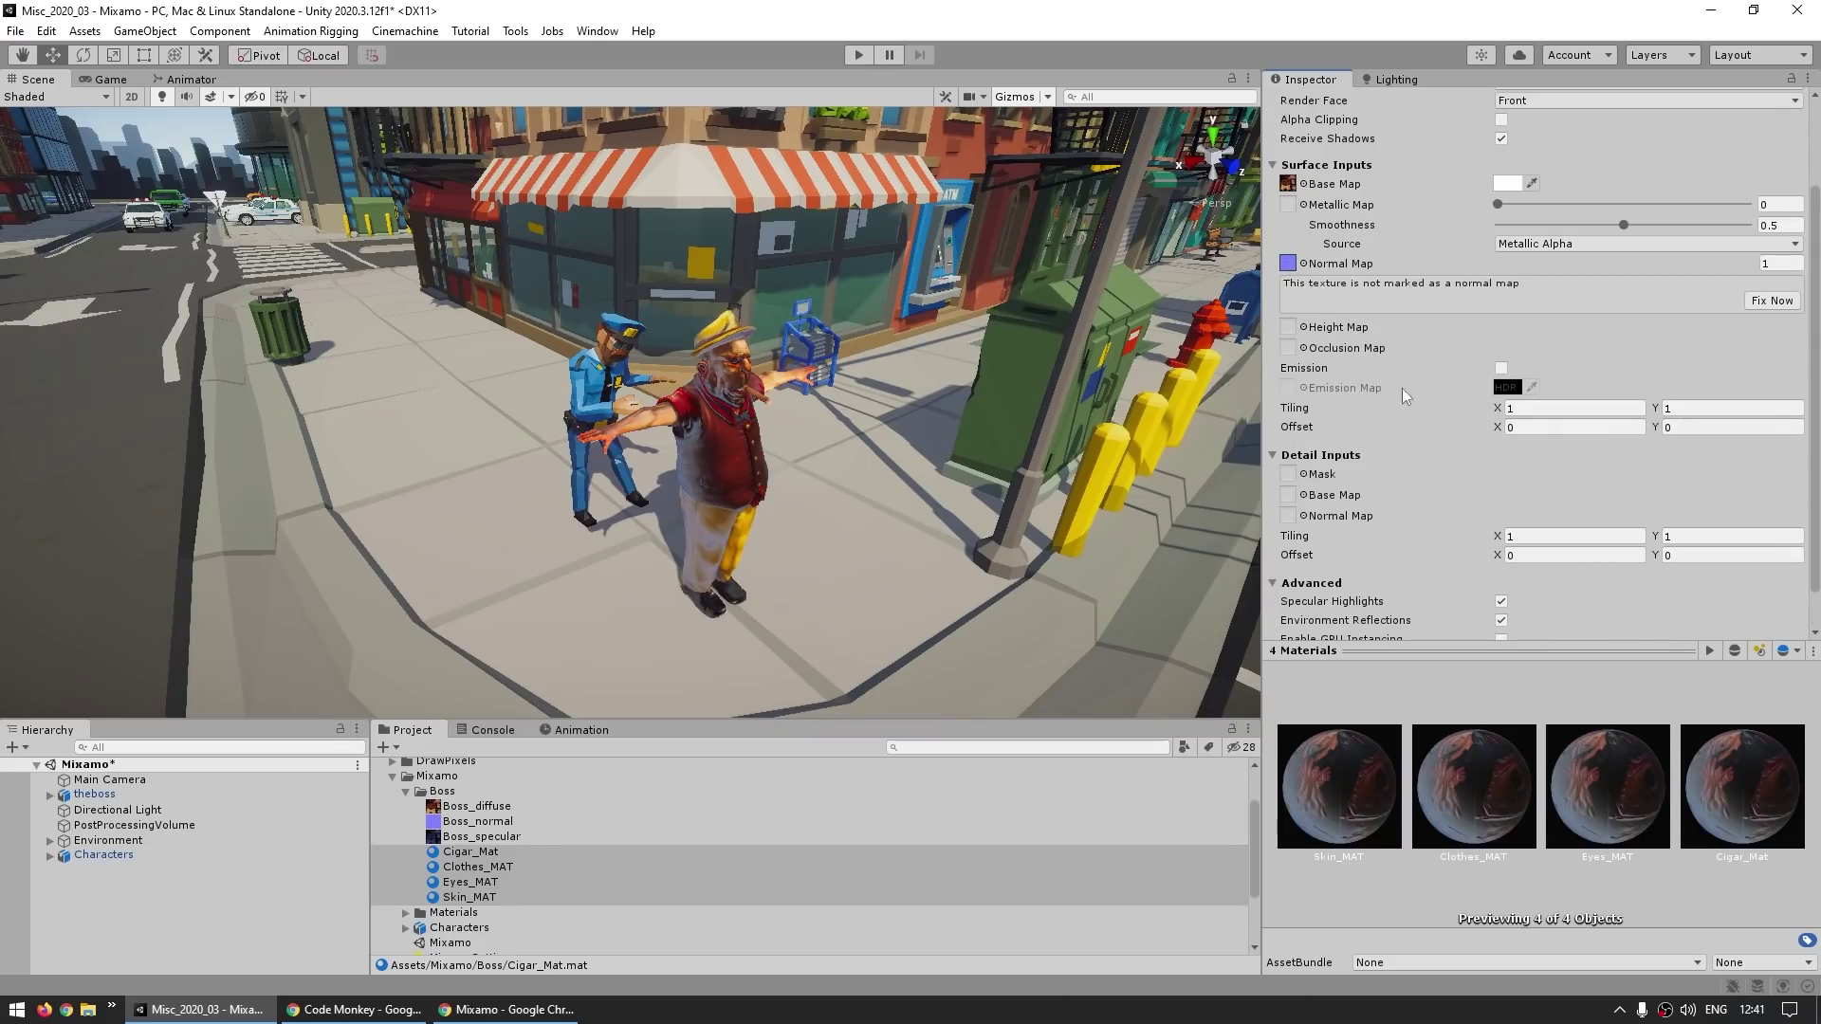
pyautogui.scroll(3, 1402, 389)
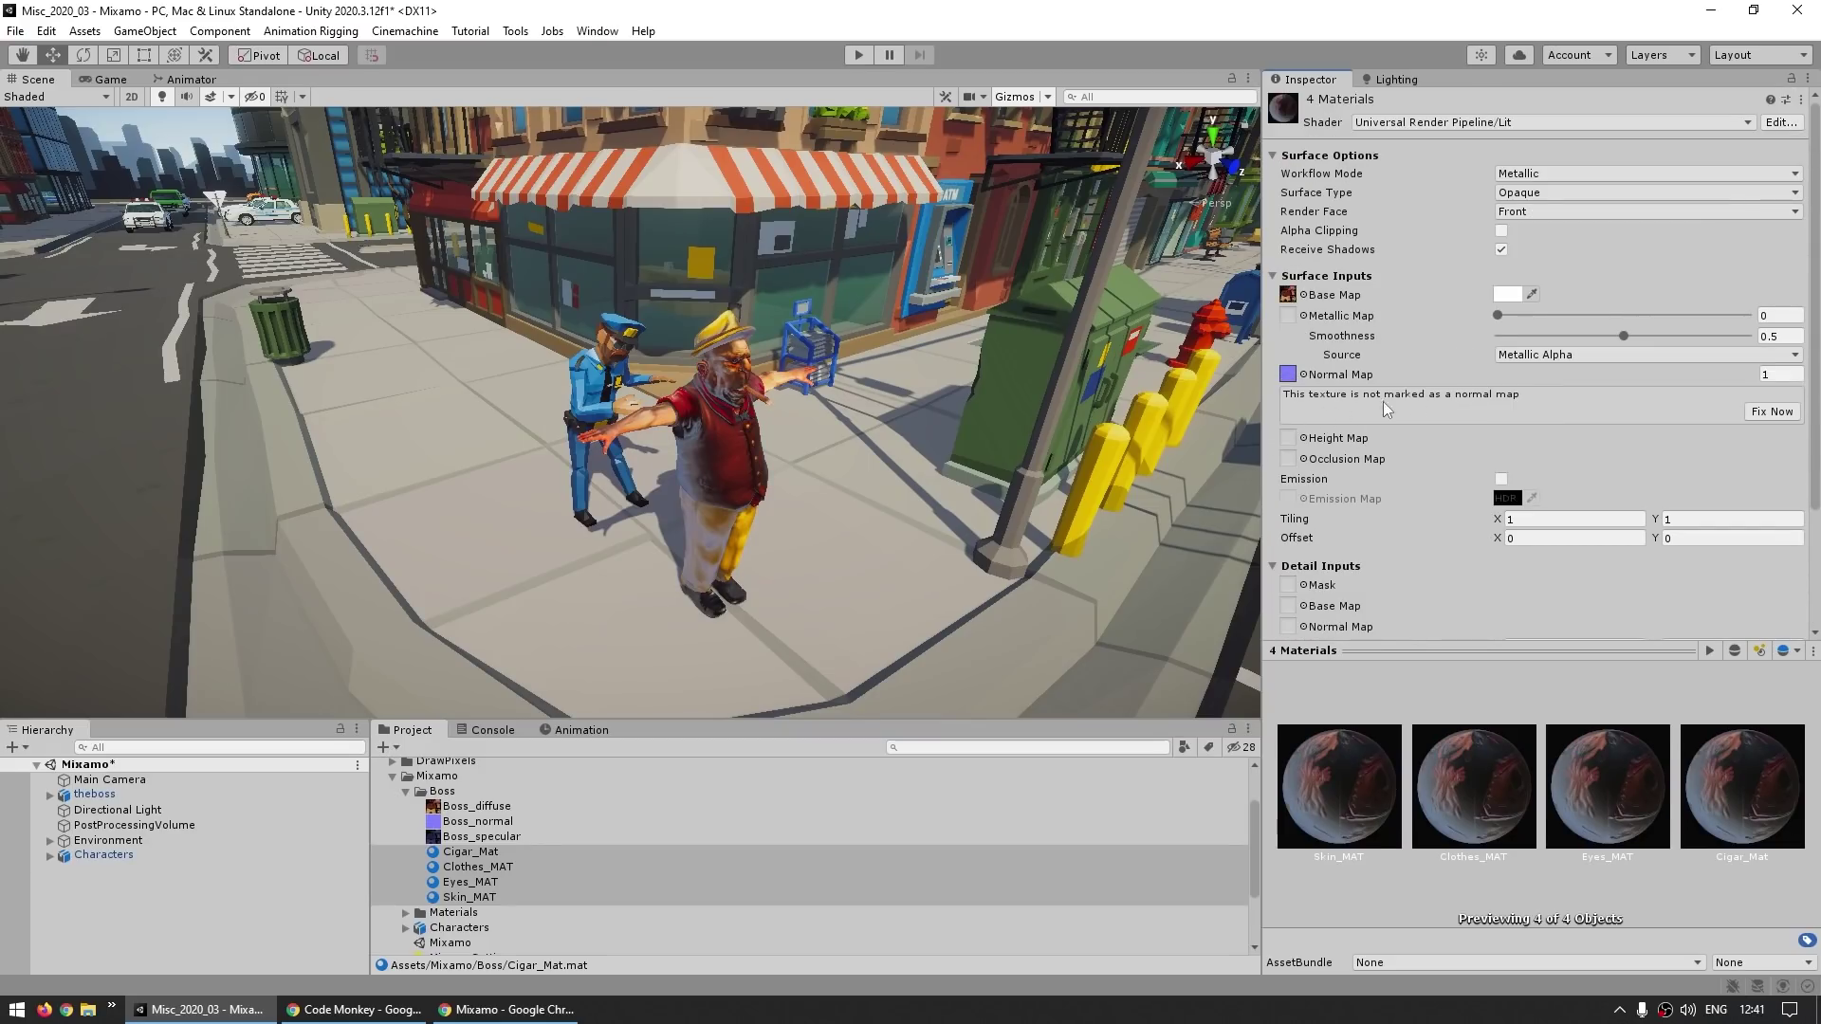
pyautogui.click(1772, 412)
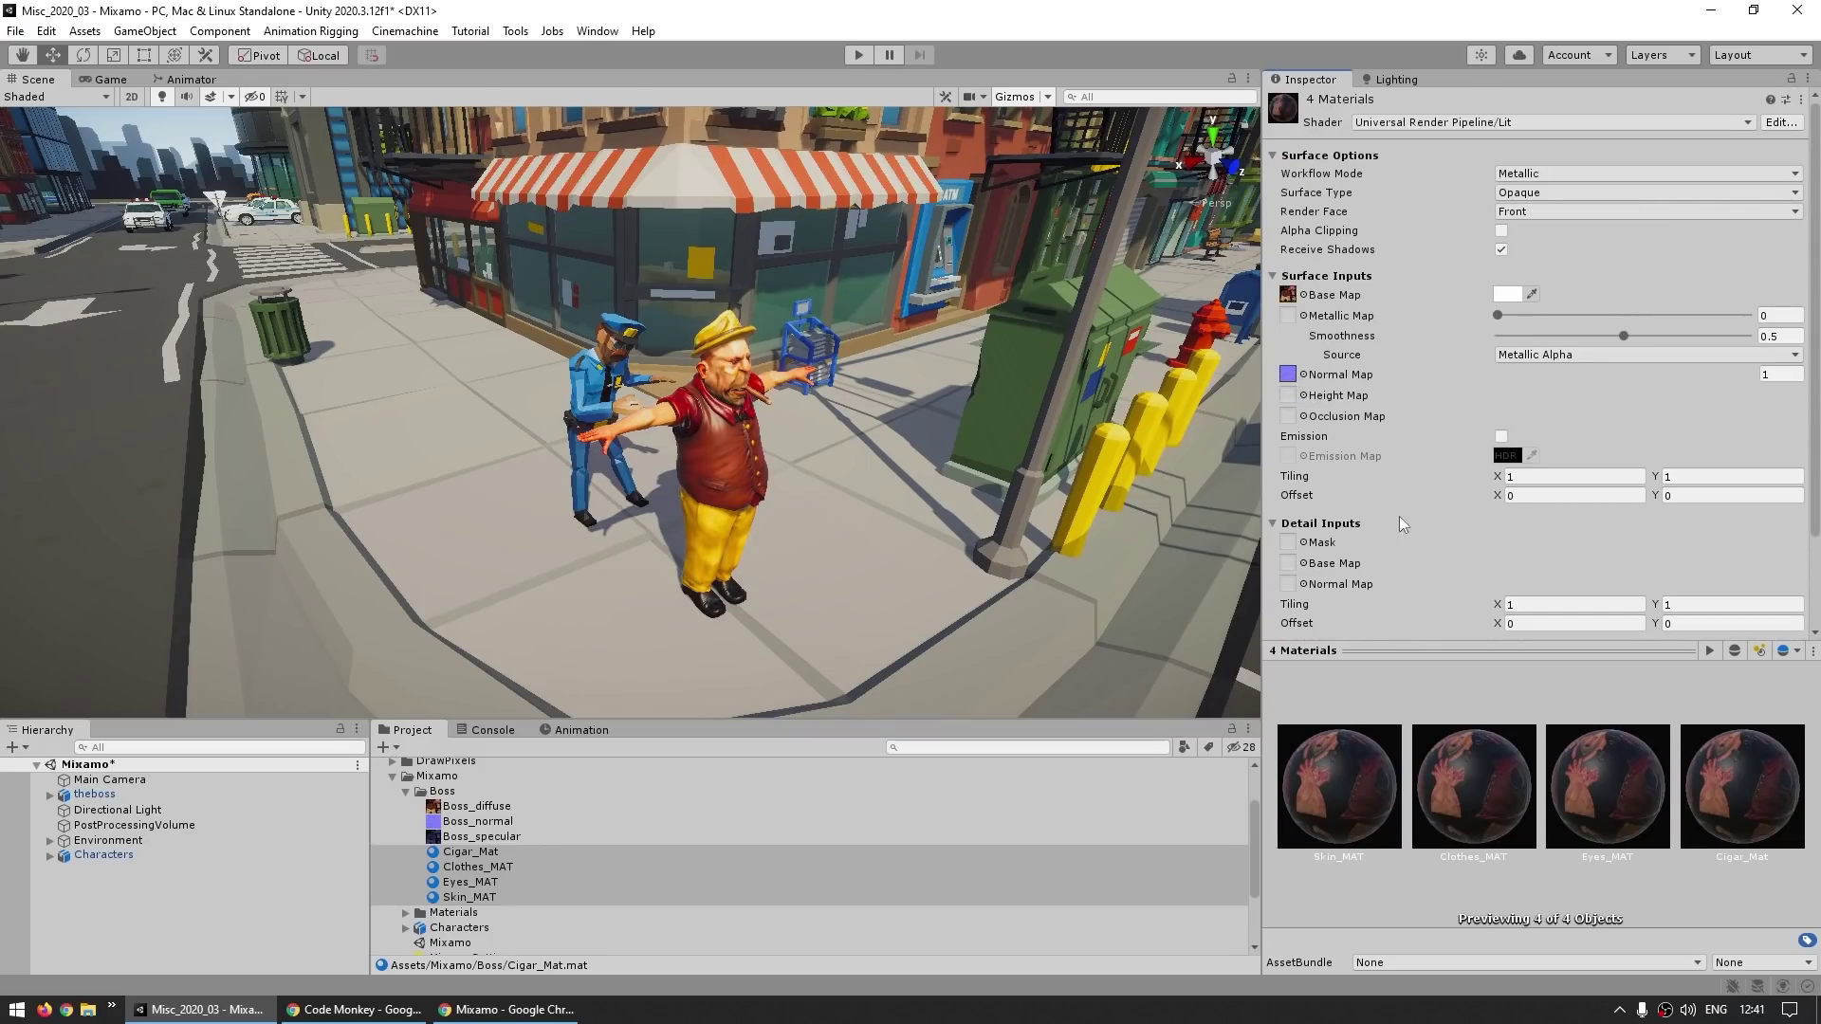
# Switch the materials to Specular workflow and assign Boss_specular as the Specular Map
pyautogui.click(1594, 173)
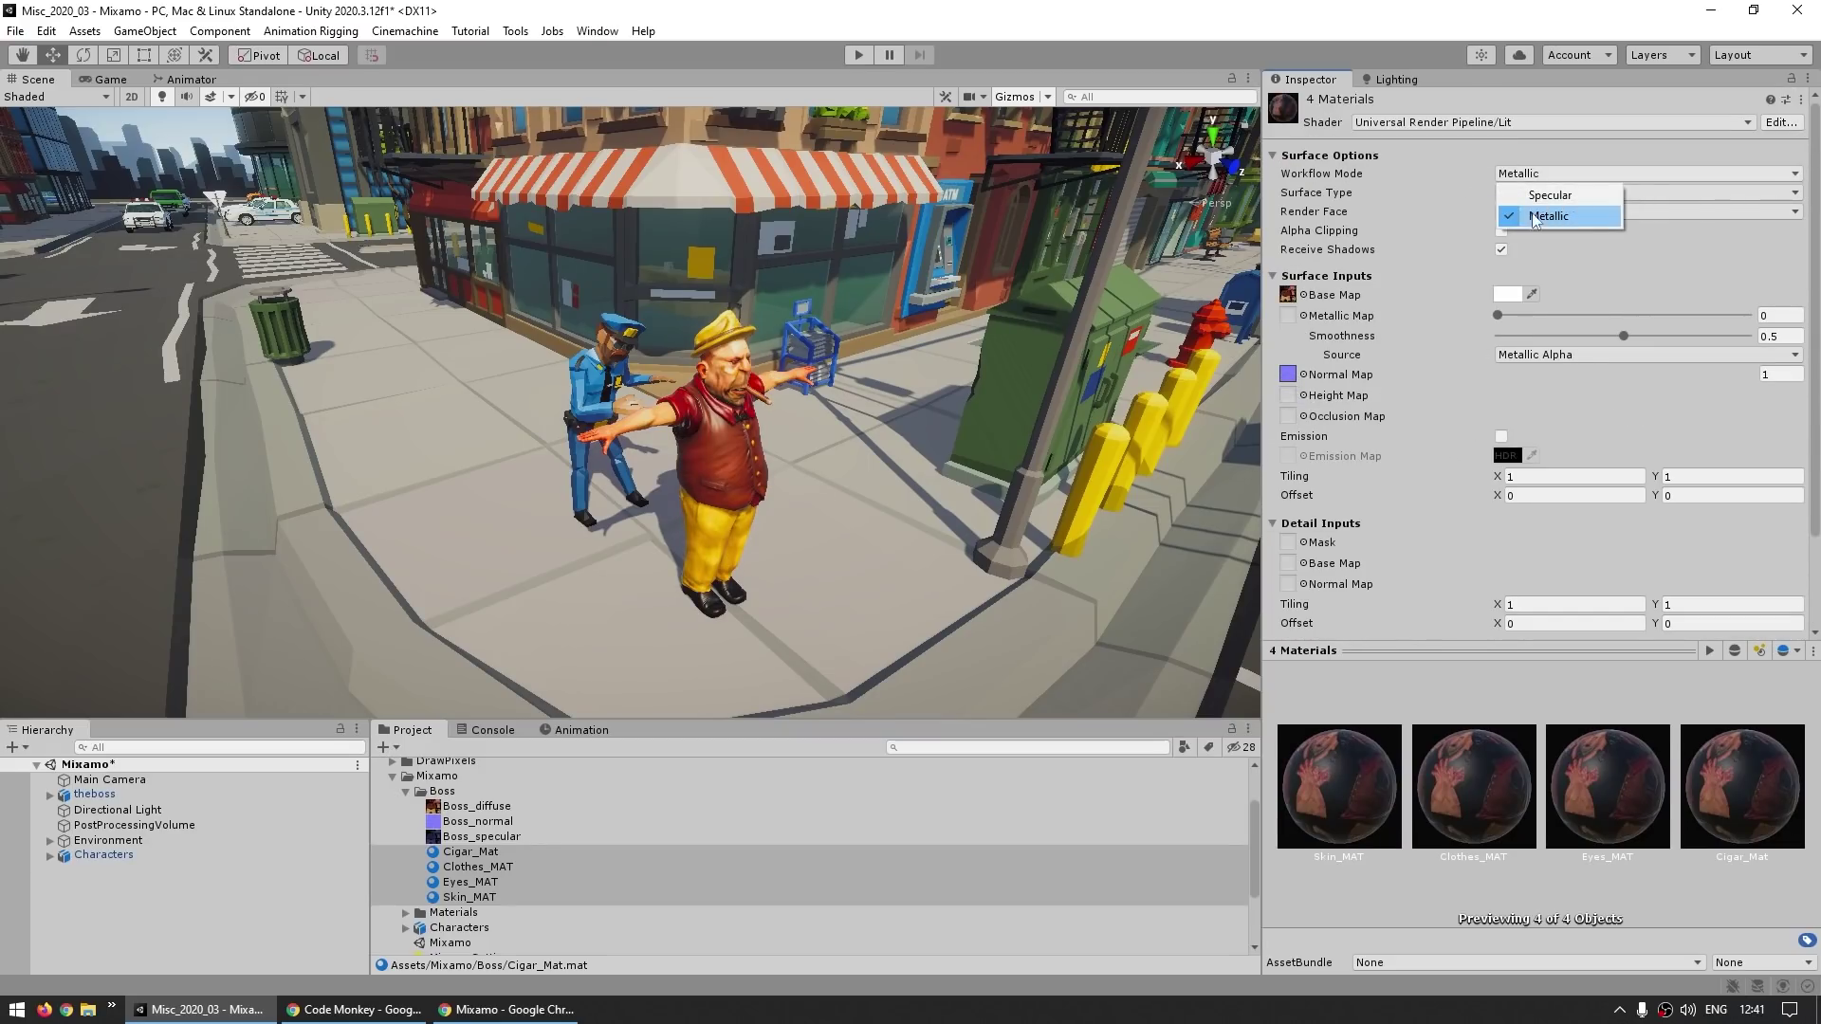
pyautogui.click(1537, 192)
pyautogui.moveTo(442, 842); pyautogui.dragTo(1446, 371)
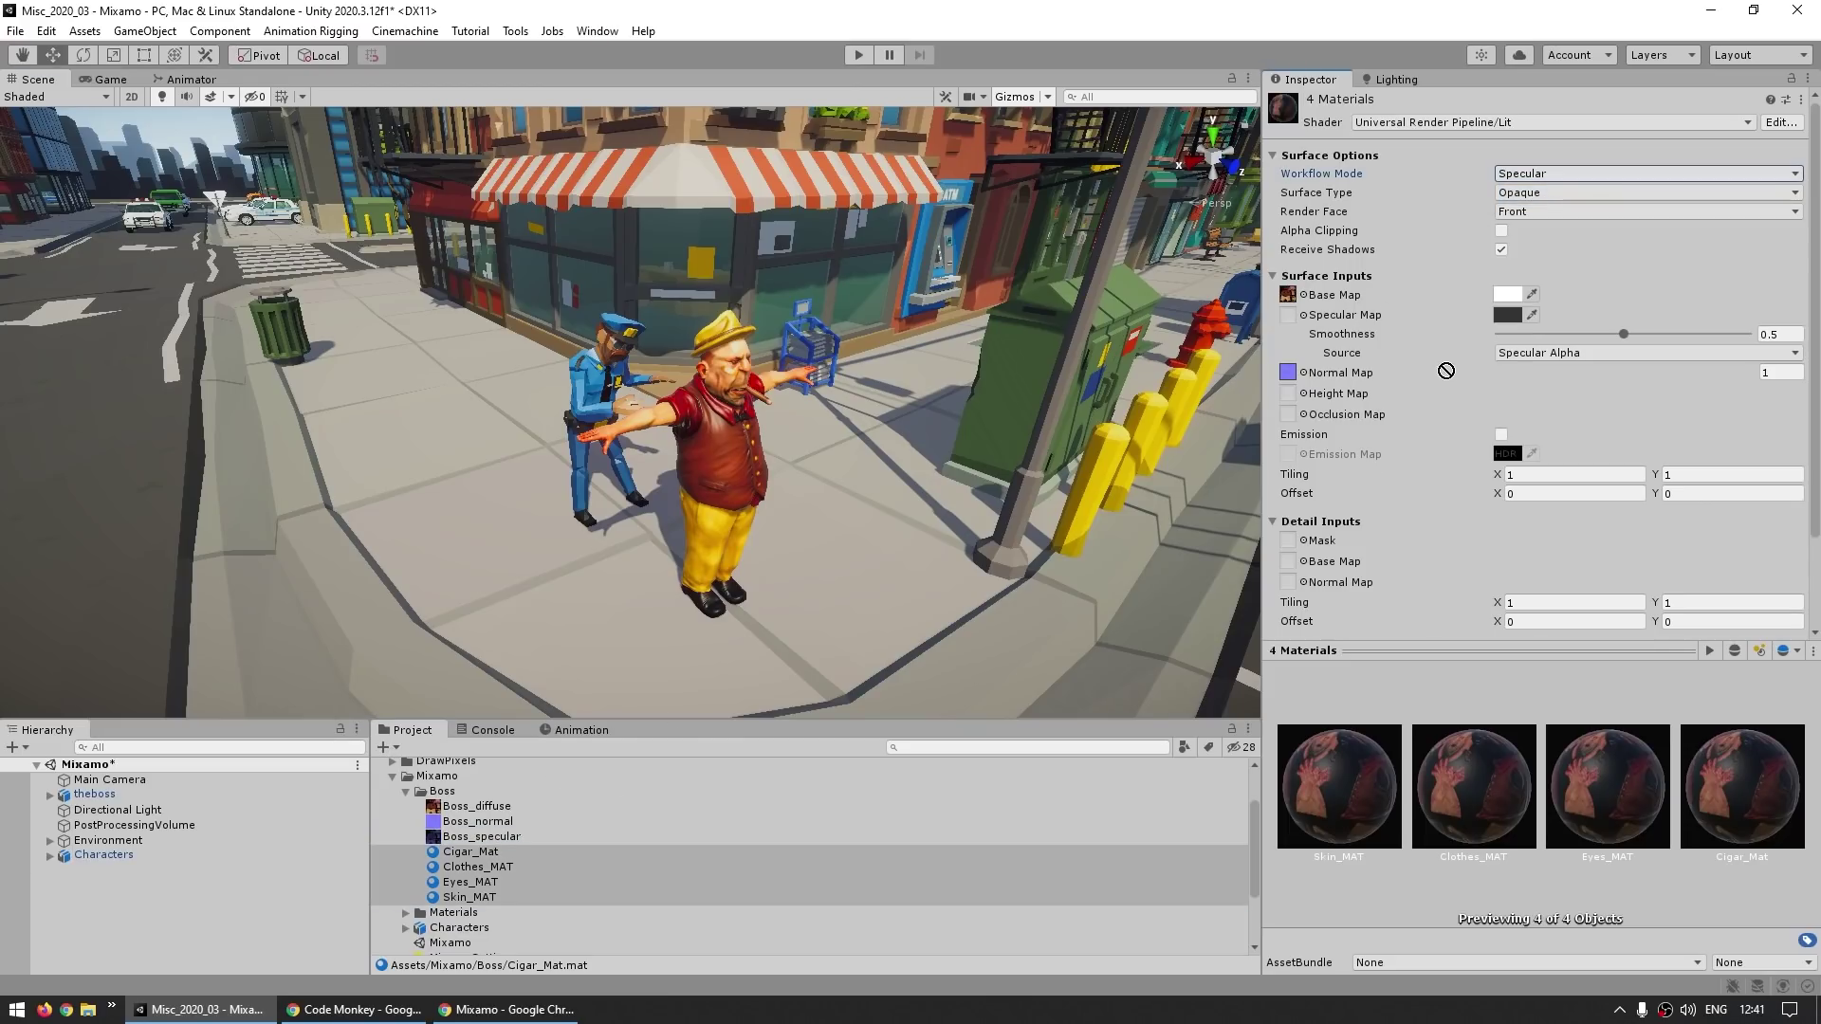
pyautogui.moveTo(1280, 307); pyautogui.dragTo(1288, 314)
# Select and frame the boss in the Scene view, orbiting to see his side
pyautogui.click(721, 446)
pyautogui.press('f')
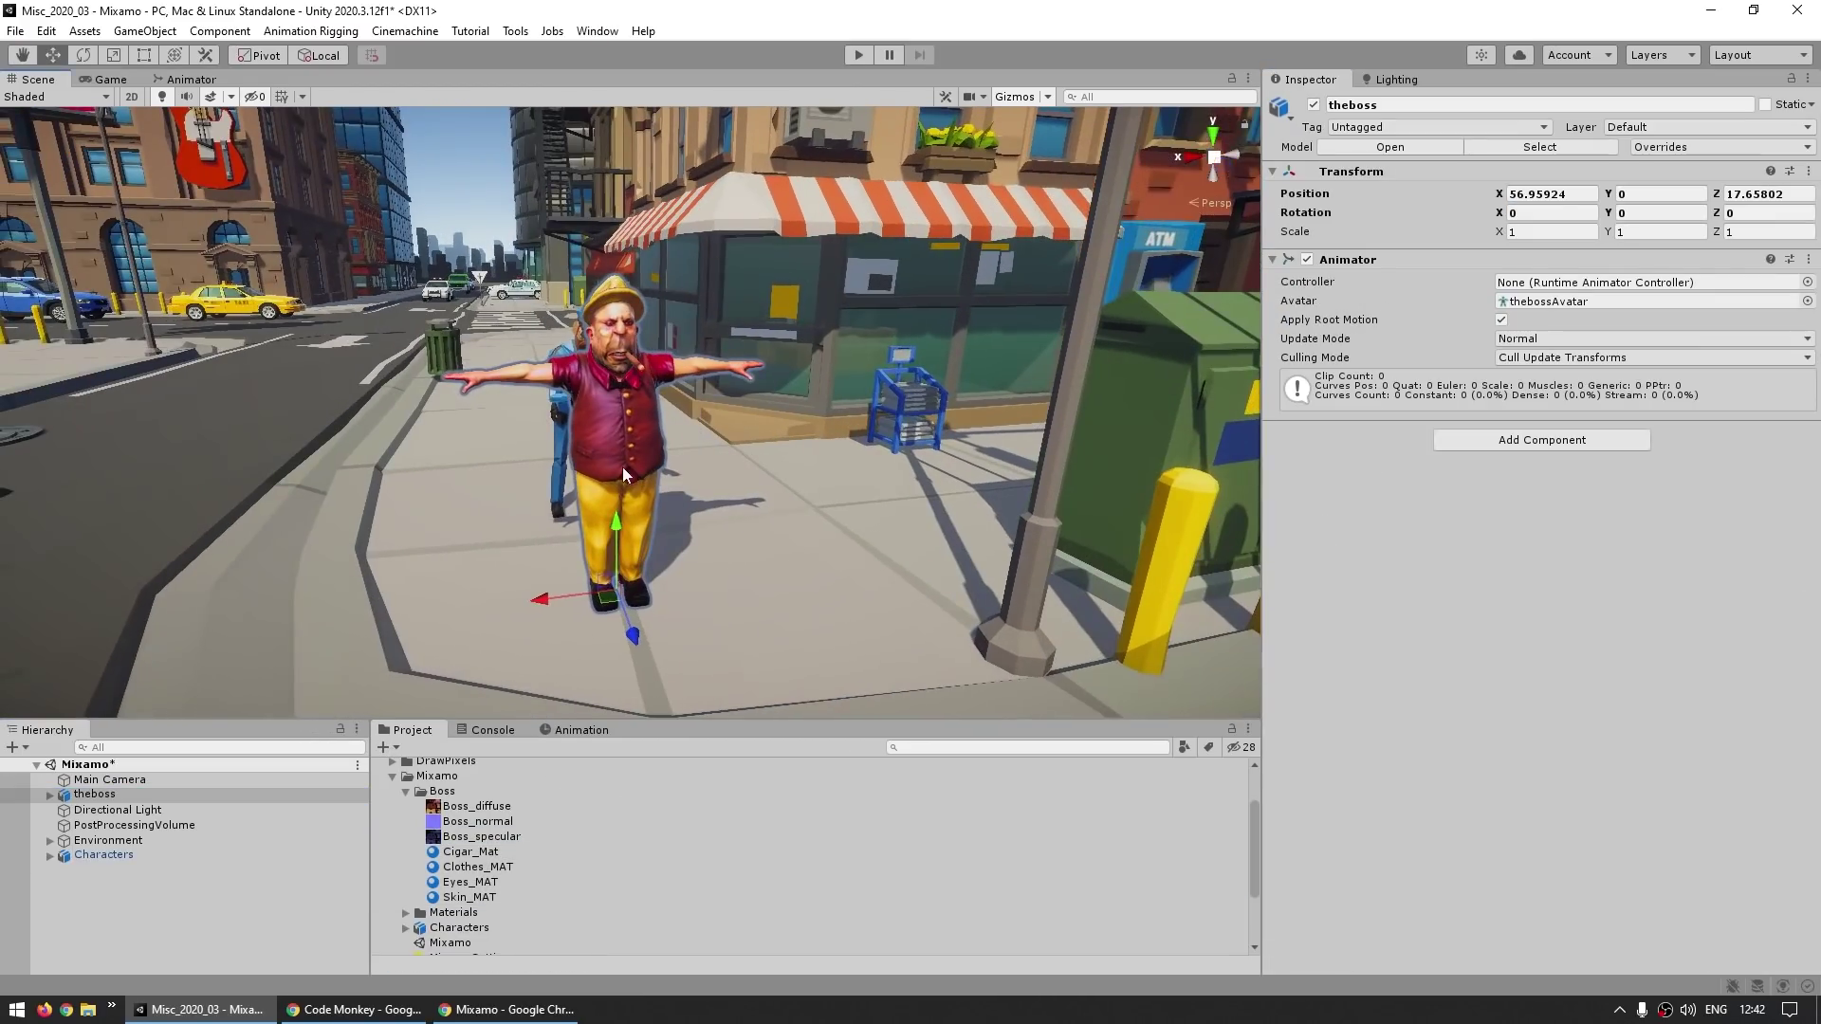
pyautogui.scroll(3, 612, 470)
pyautogui.scroll(-3, 612, 471)
pyautogui.keyDown('alt'); pyautogui.moveTo(611, 470); pyautogui.dragTo(773, 462); pyautogui.keyUp('alt')
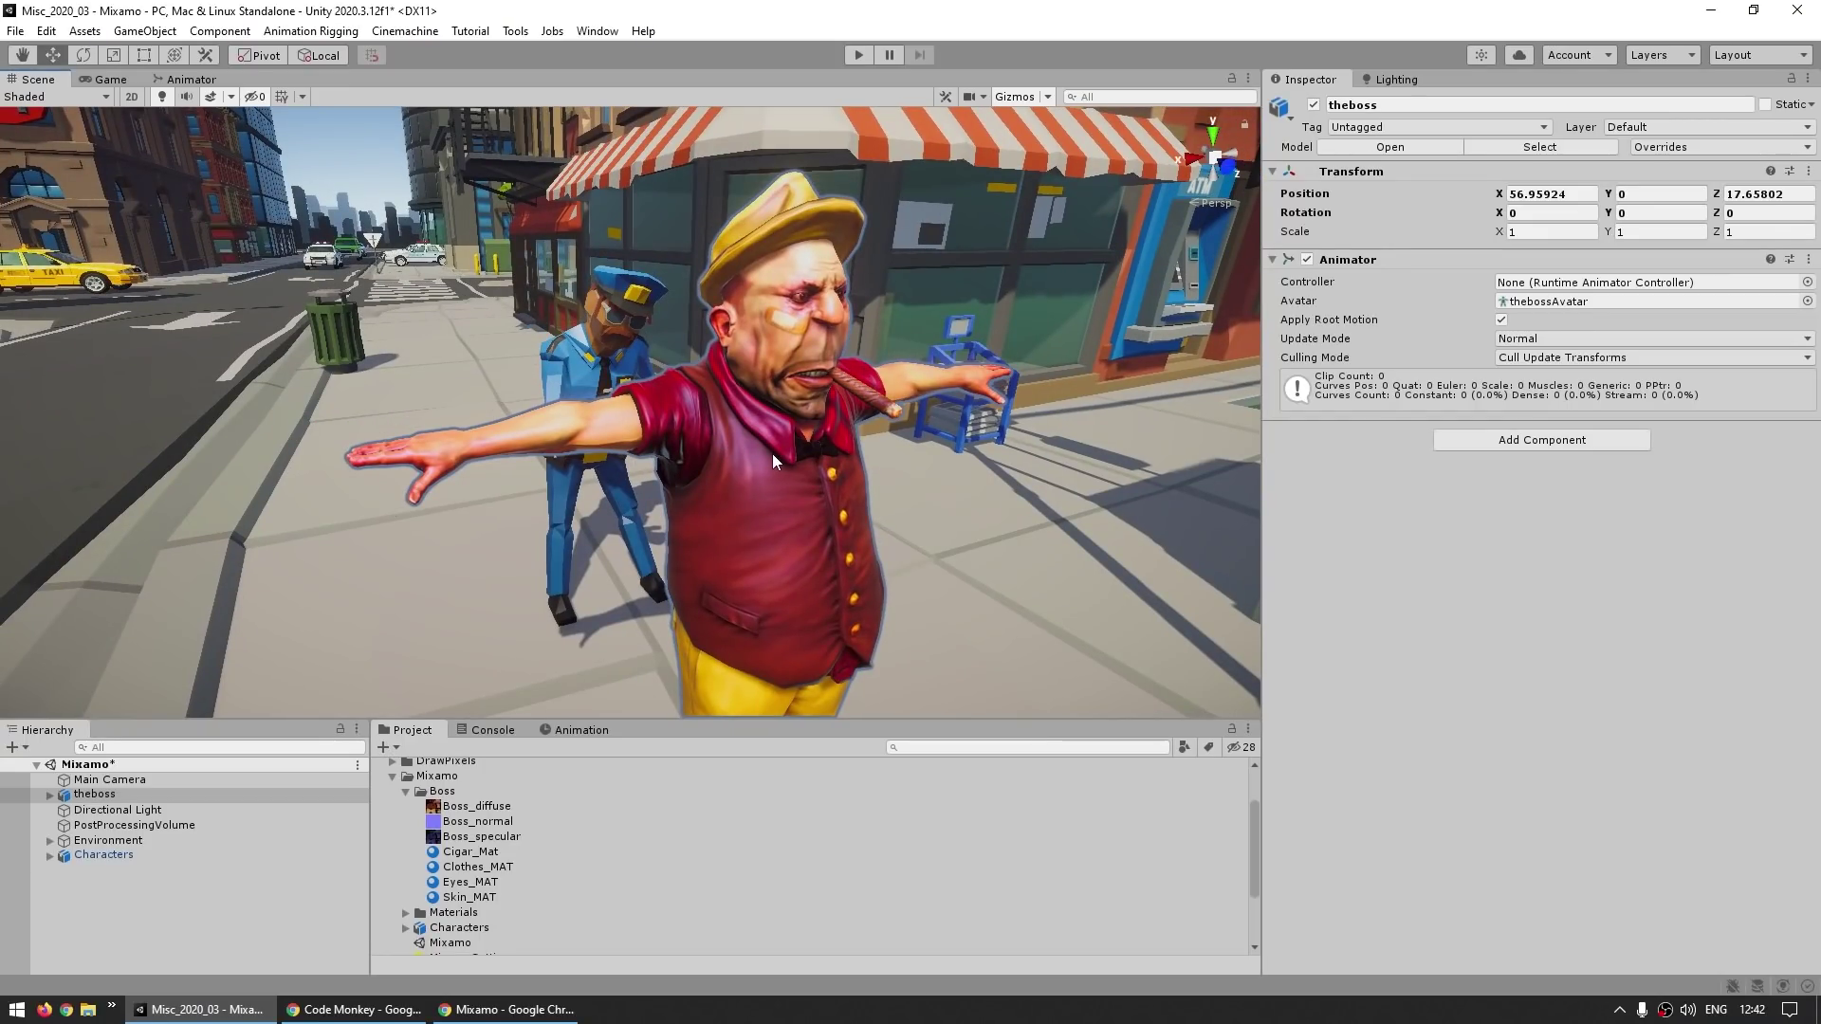
pyautogui.scroll(-4, 773, 462)
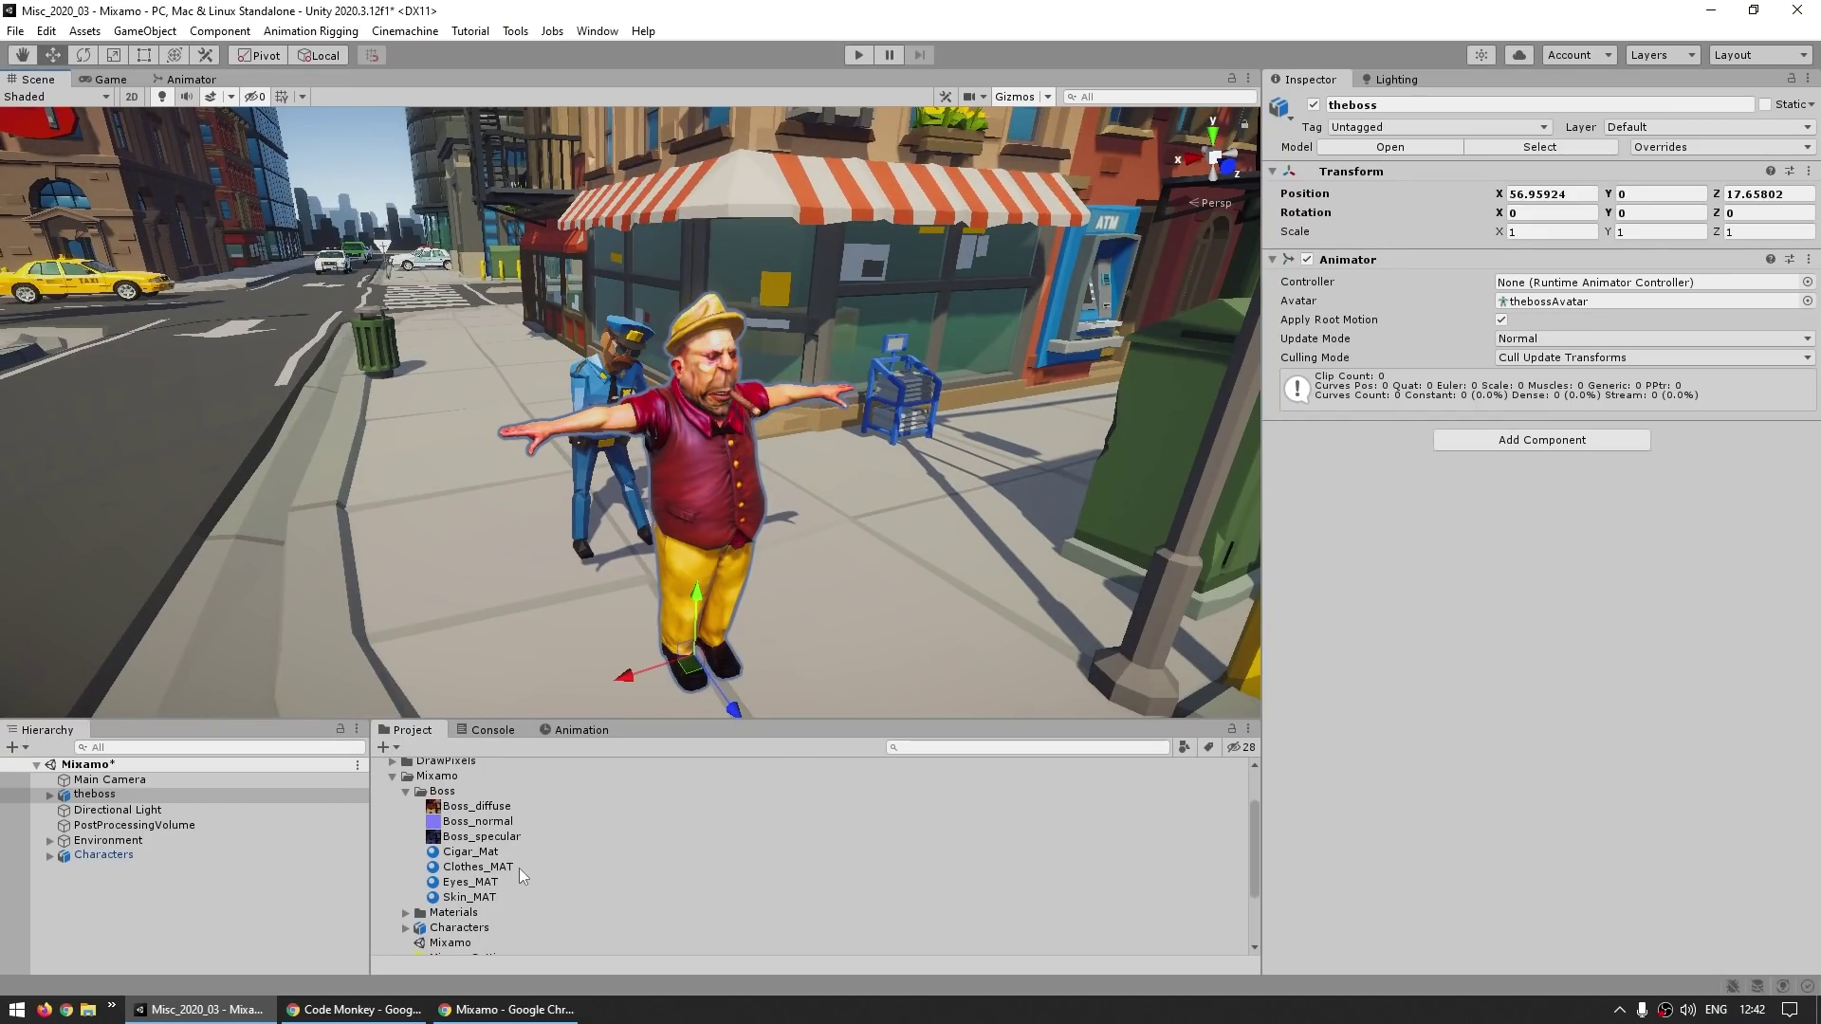
pyautogui.scroll(-3, 522, 875)
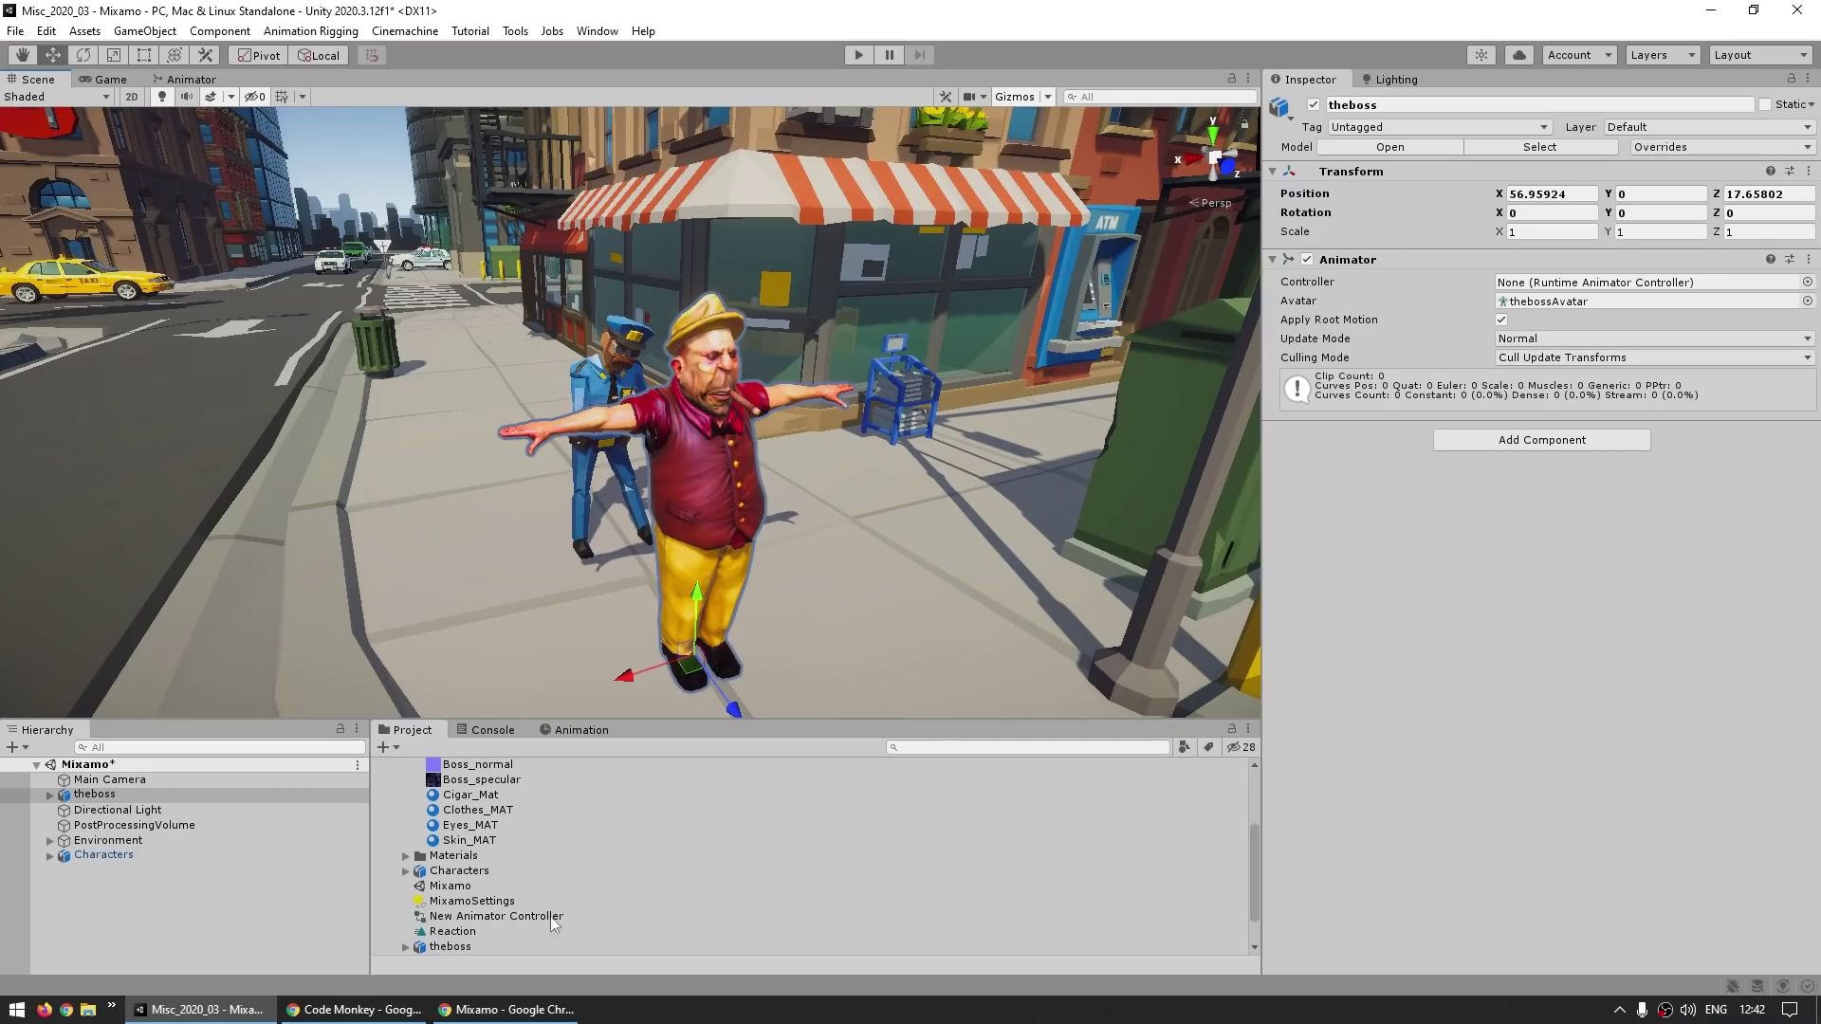
# Check the boss's Avatar, then drag the New Animator Controller into his Animator's Controller slot
pyautogui.click(1565, 301)
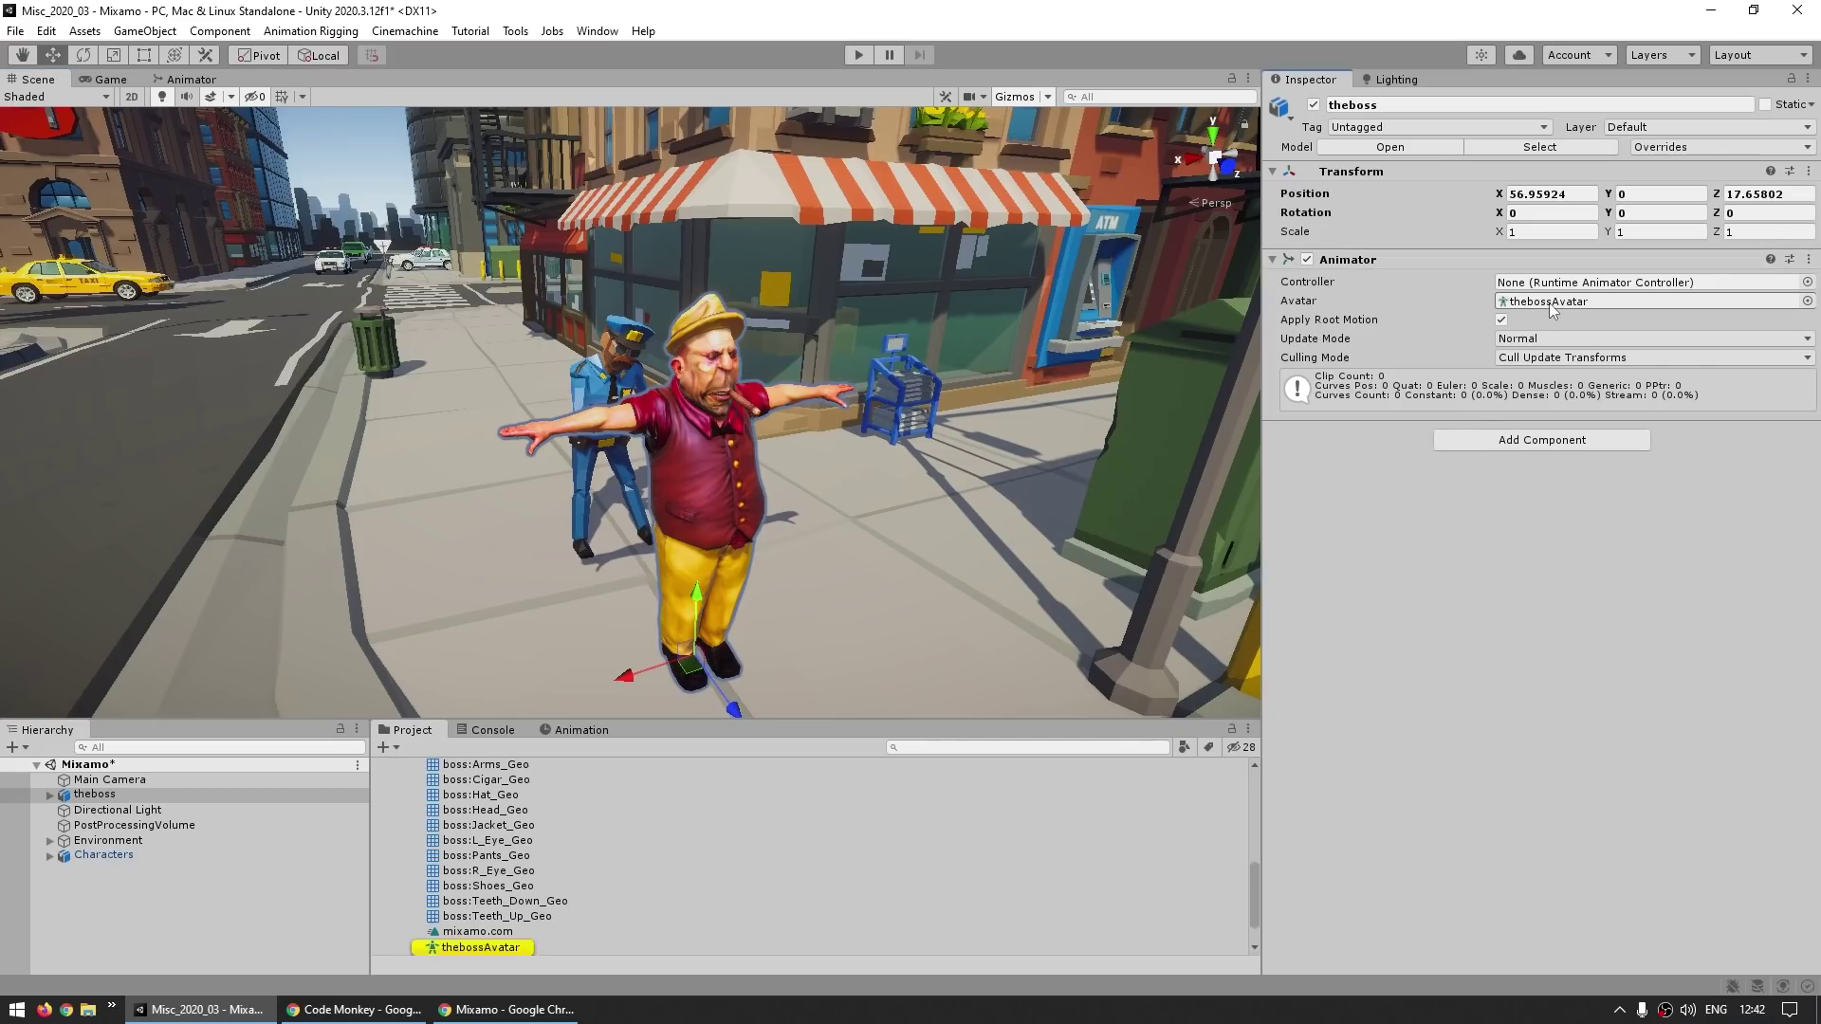
pyautogui.click(496, 902)
pyautogui.scroll(4, 491, 904)
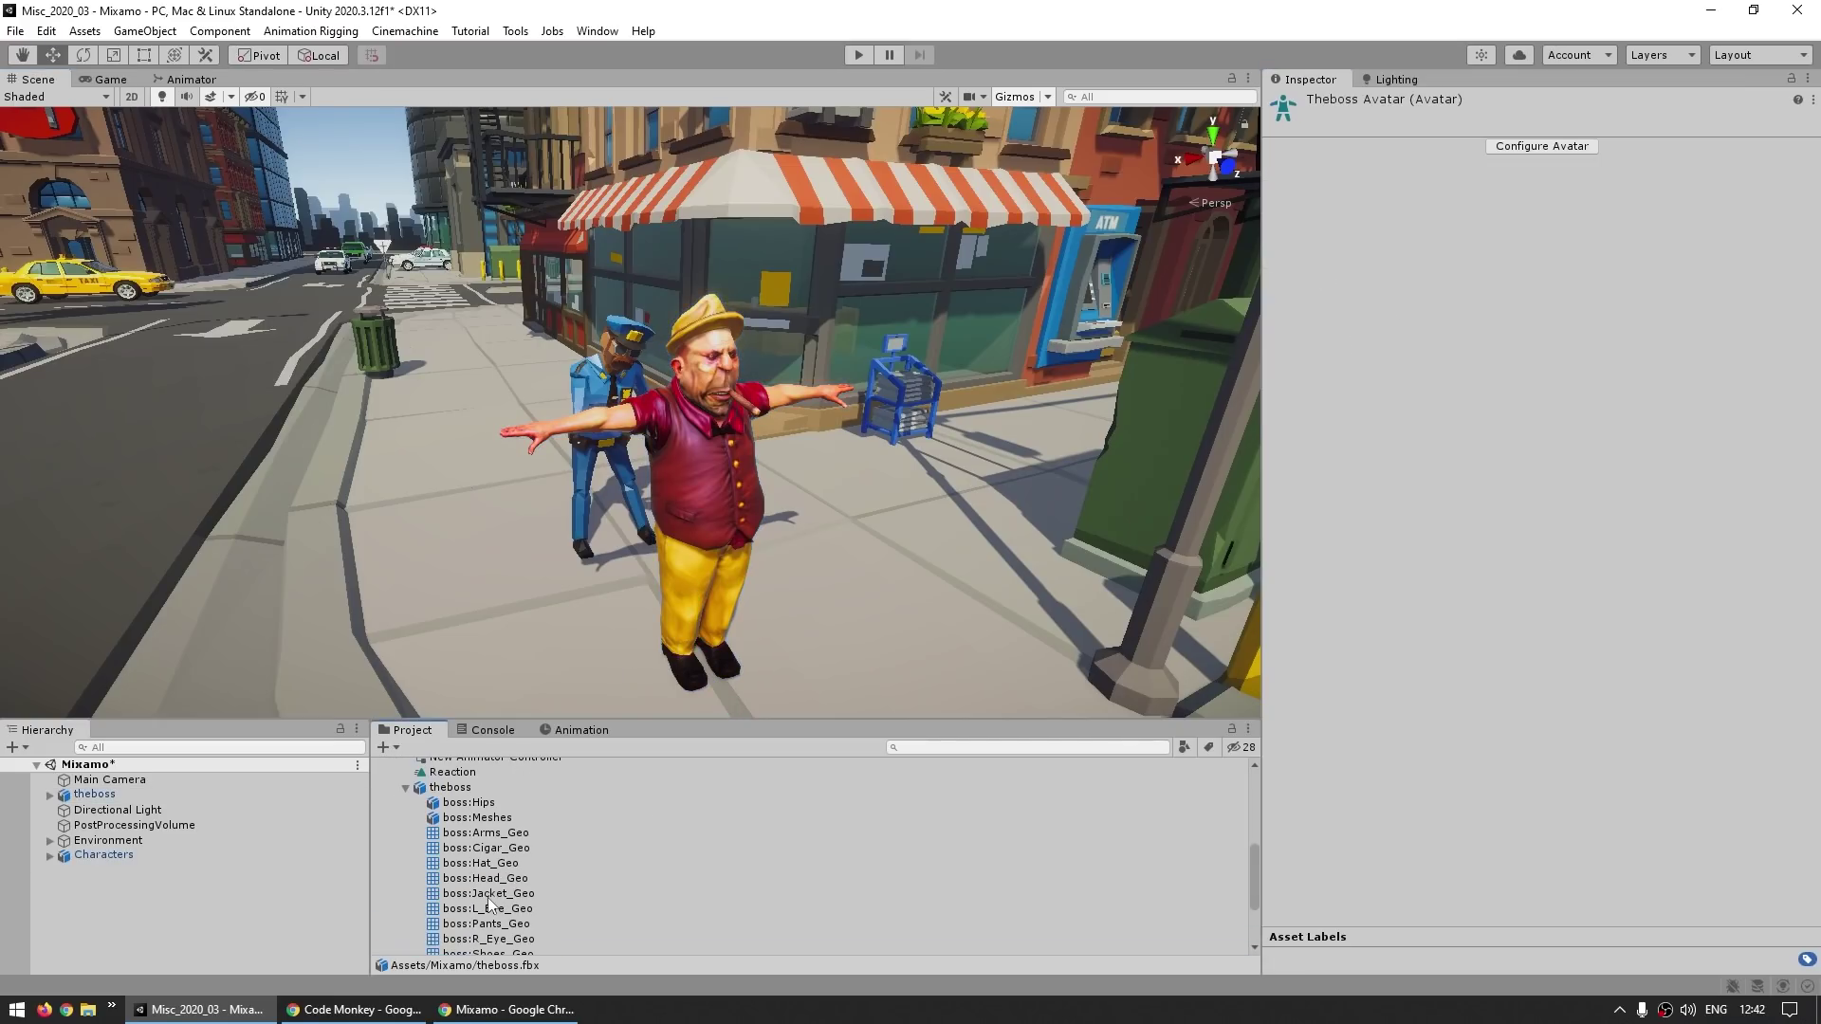
pyautogui.scroll(-4, 558, 821)
pyautogui.scroll(3, 479, 868)
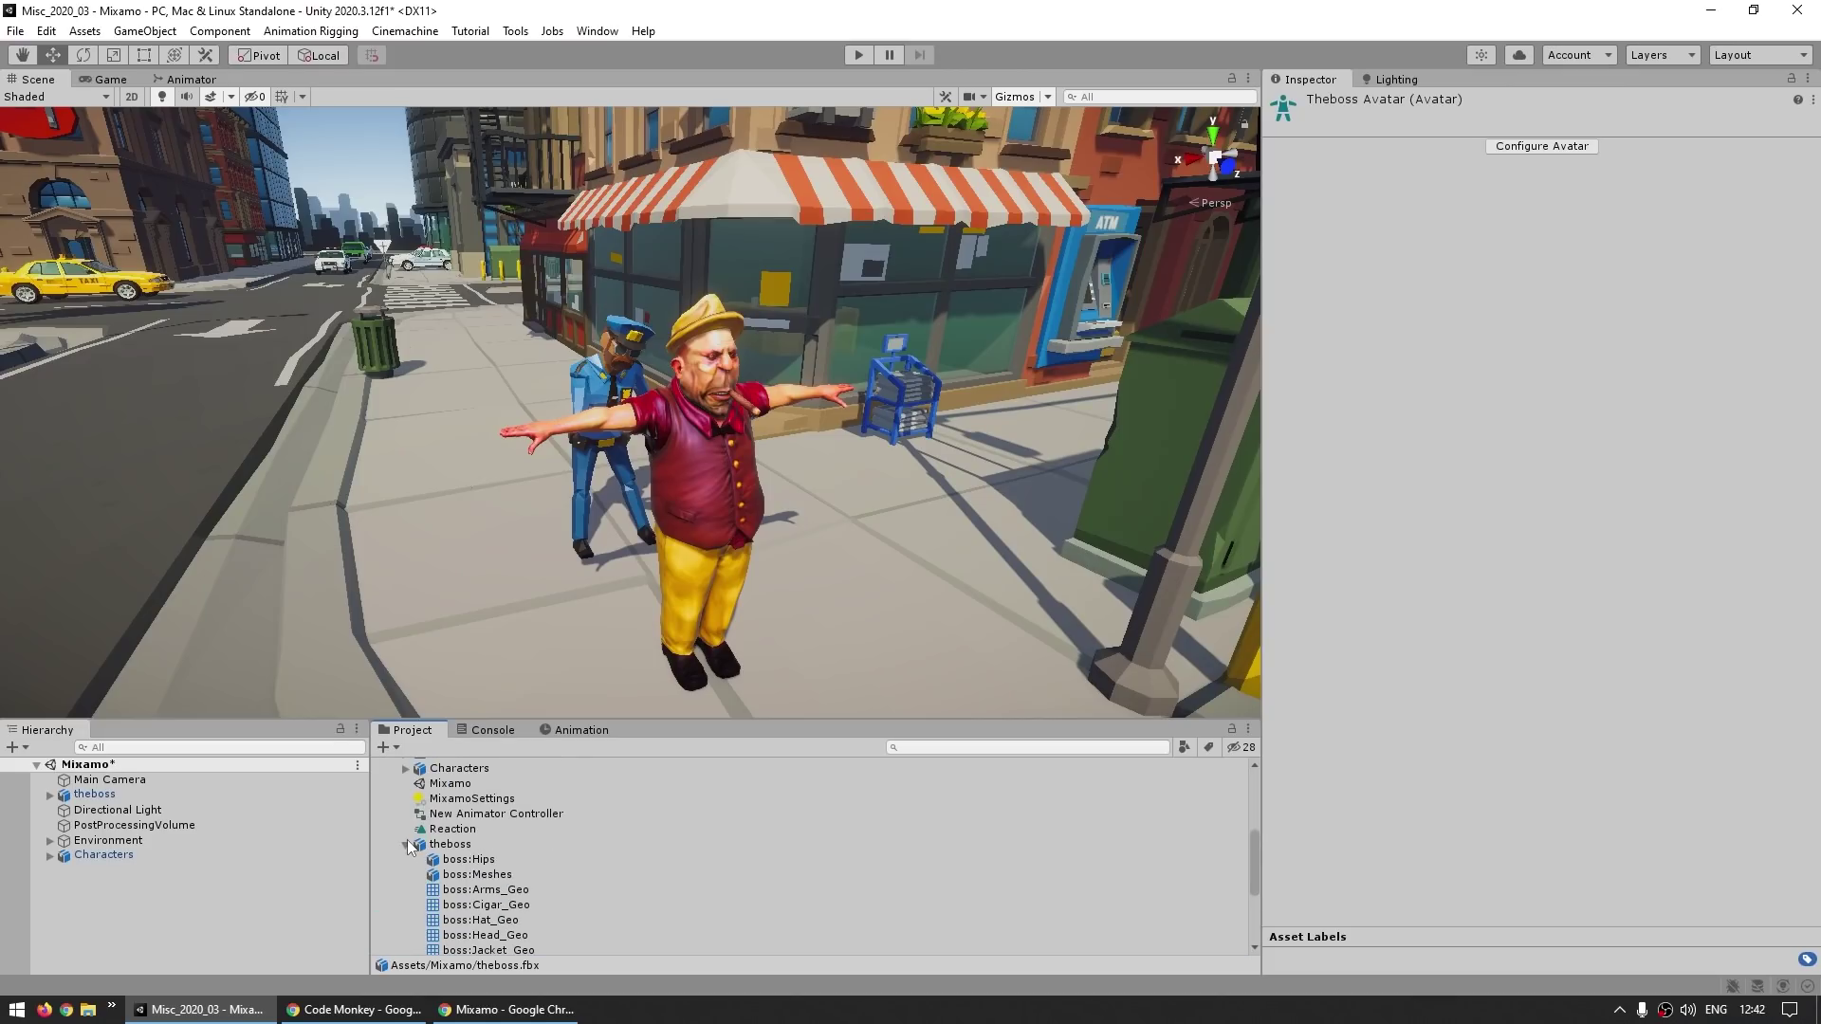
pyautogui.click(405, 844)
pyautogui.click(95, 794)
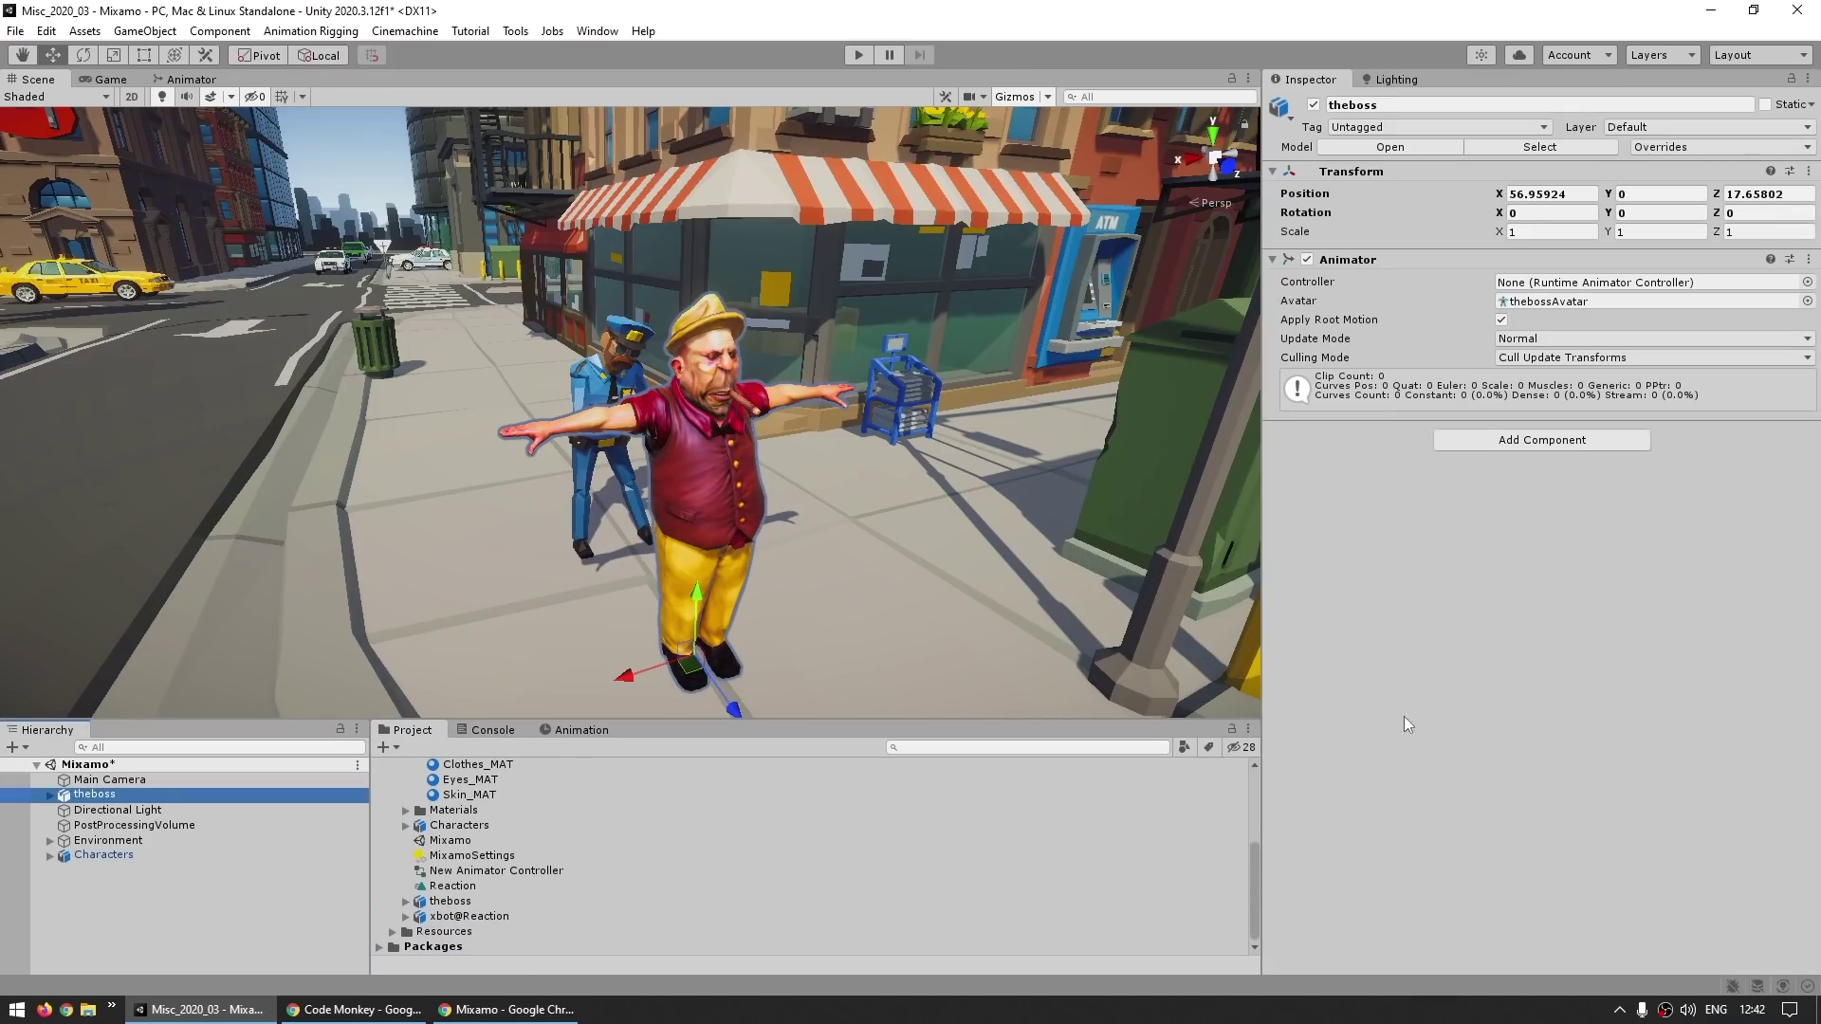
pyautogui.moveTo(470, 885); pyautogui.dragTo(1552, 285)
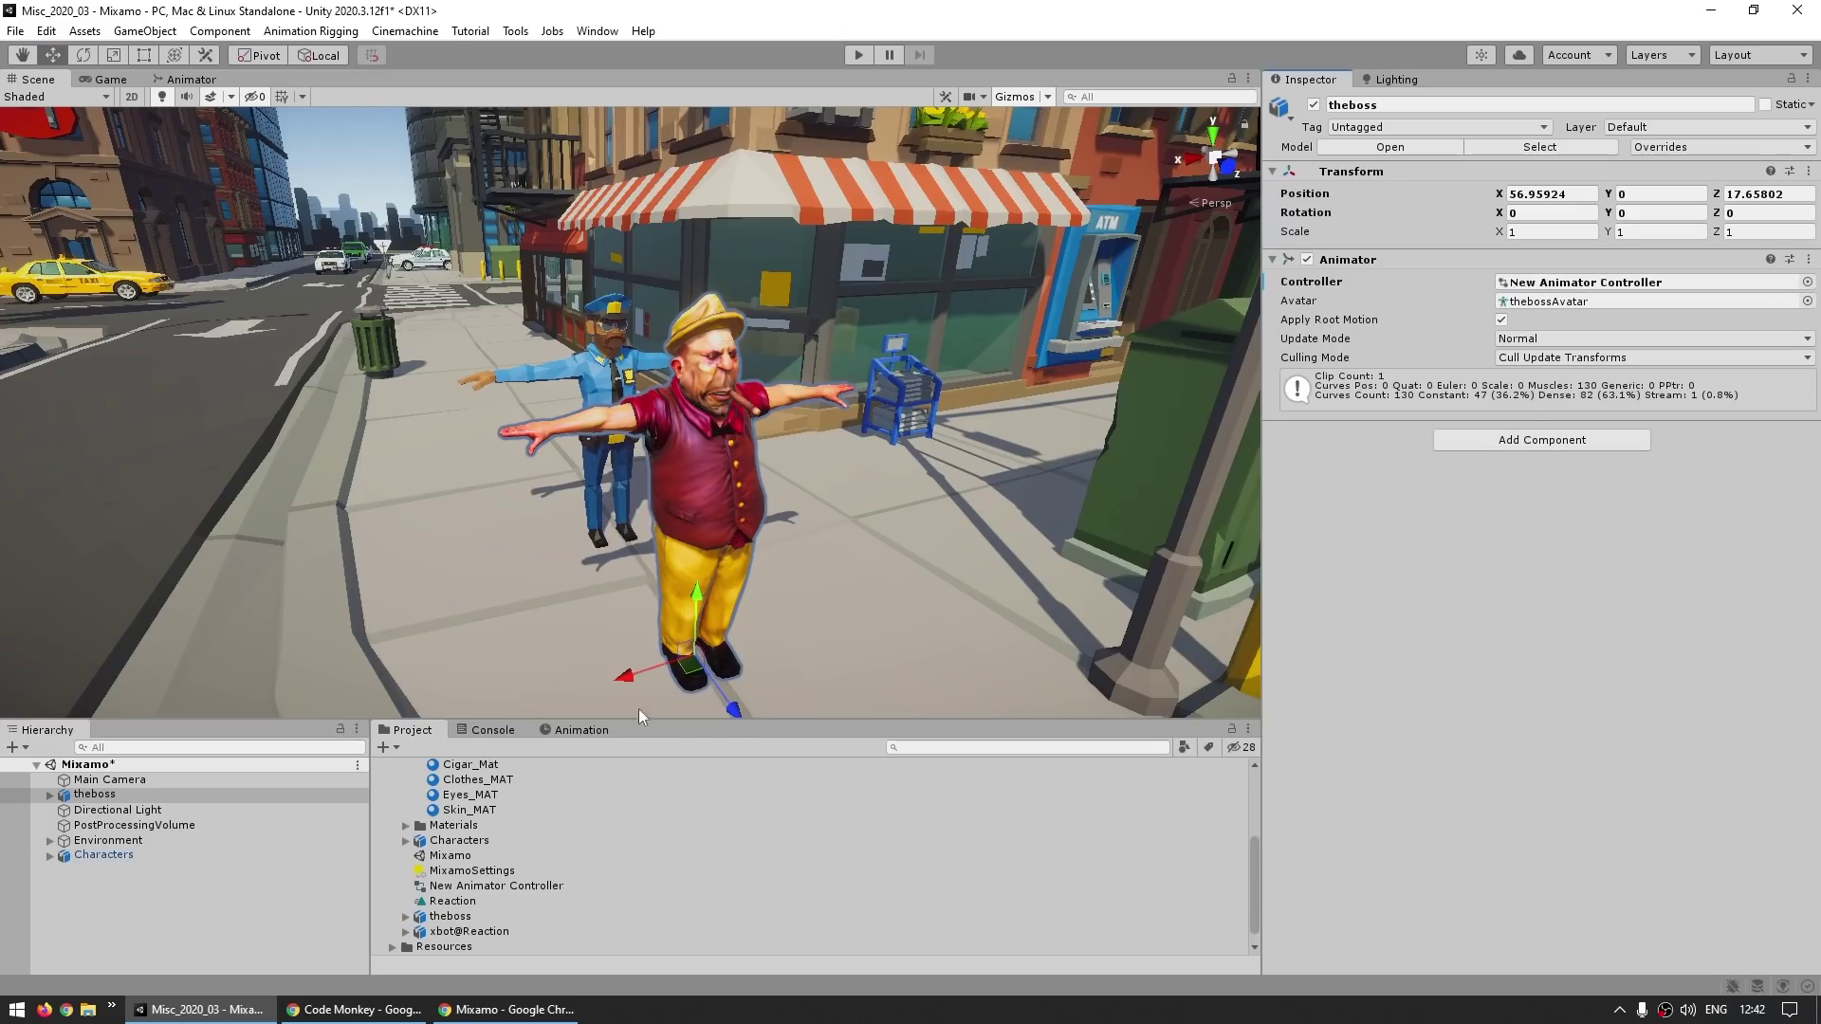
# Play the Reaction clip on theboss in the Animation window and orbit to watch him
pyautogui.click(581, 729)
pyautogui.click(508, 748)
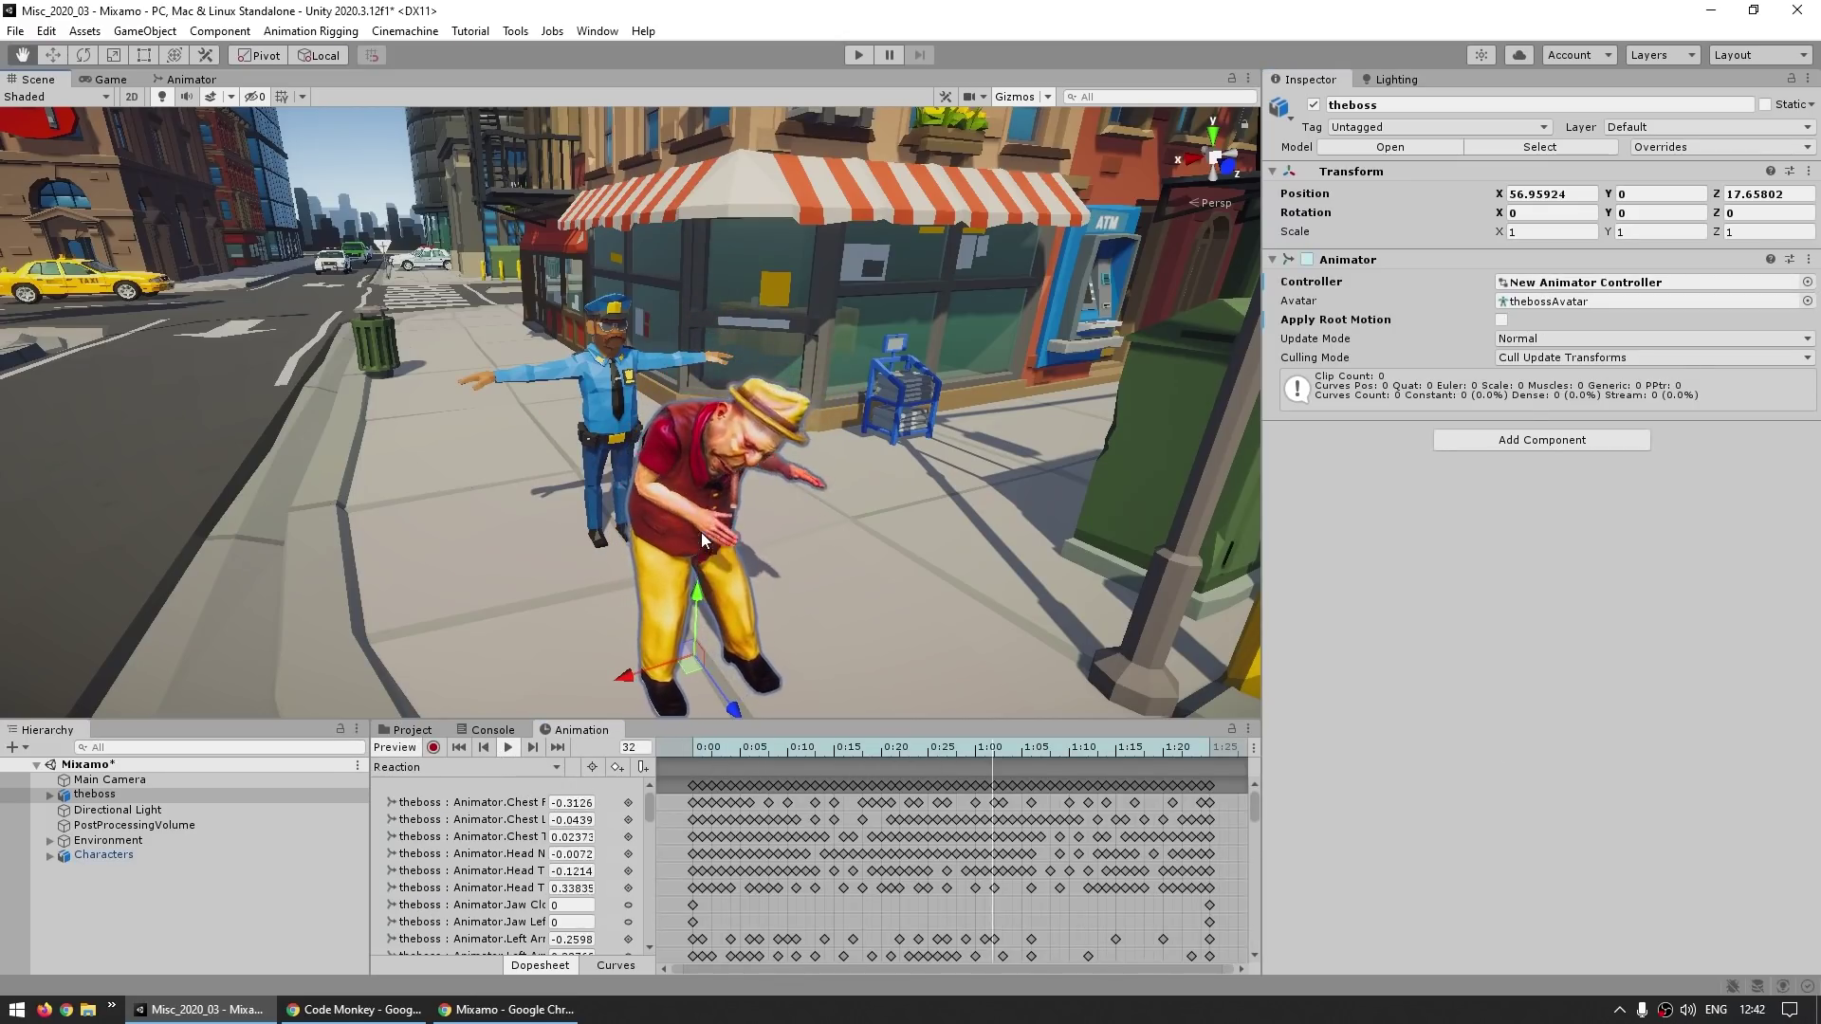
pyautogui.moveTo(702, 532)
pyautogui.keyDown('alt'); pyautogui.mouseDown()
pyautogui.moveTo(836, 507)
pyautogui.moveTo(702, 504)
pyautogui.mouseUp(); pyautogui.keyUp('alt')
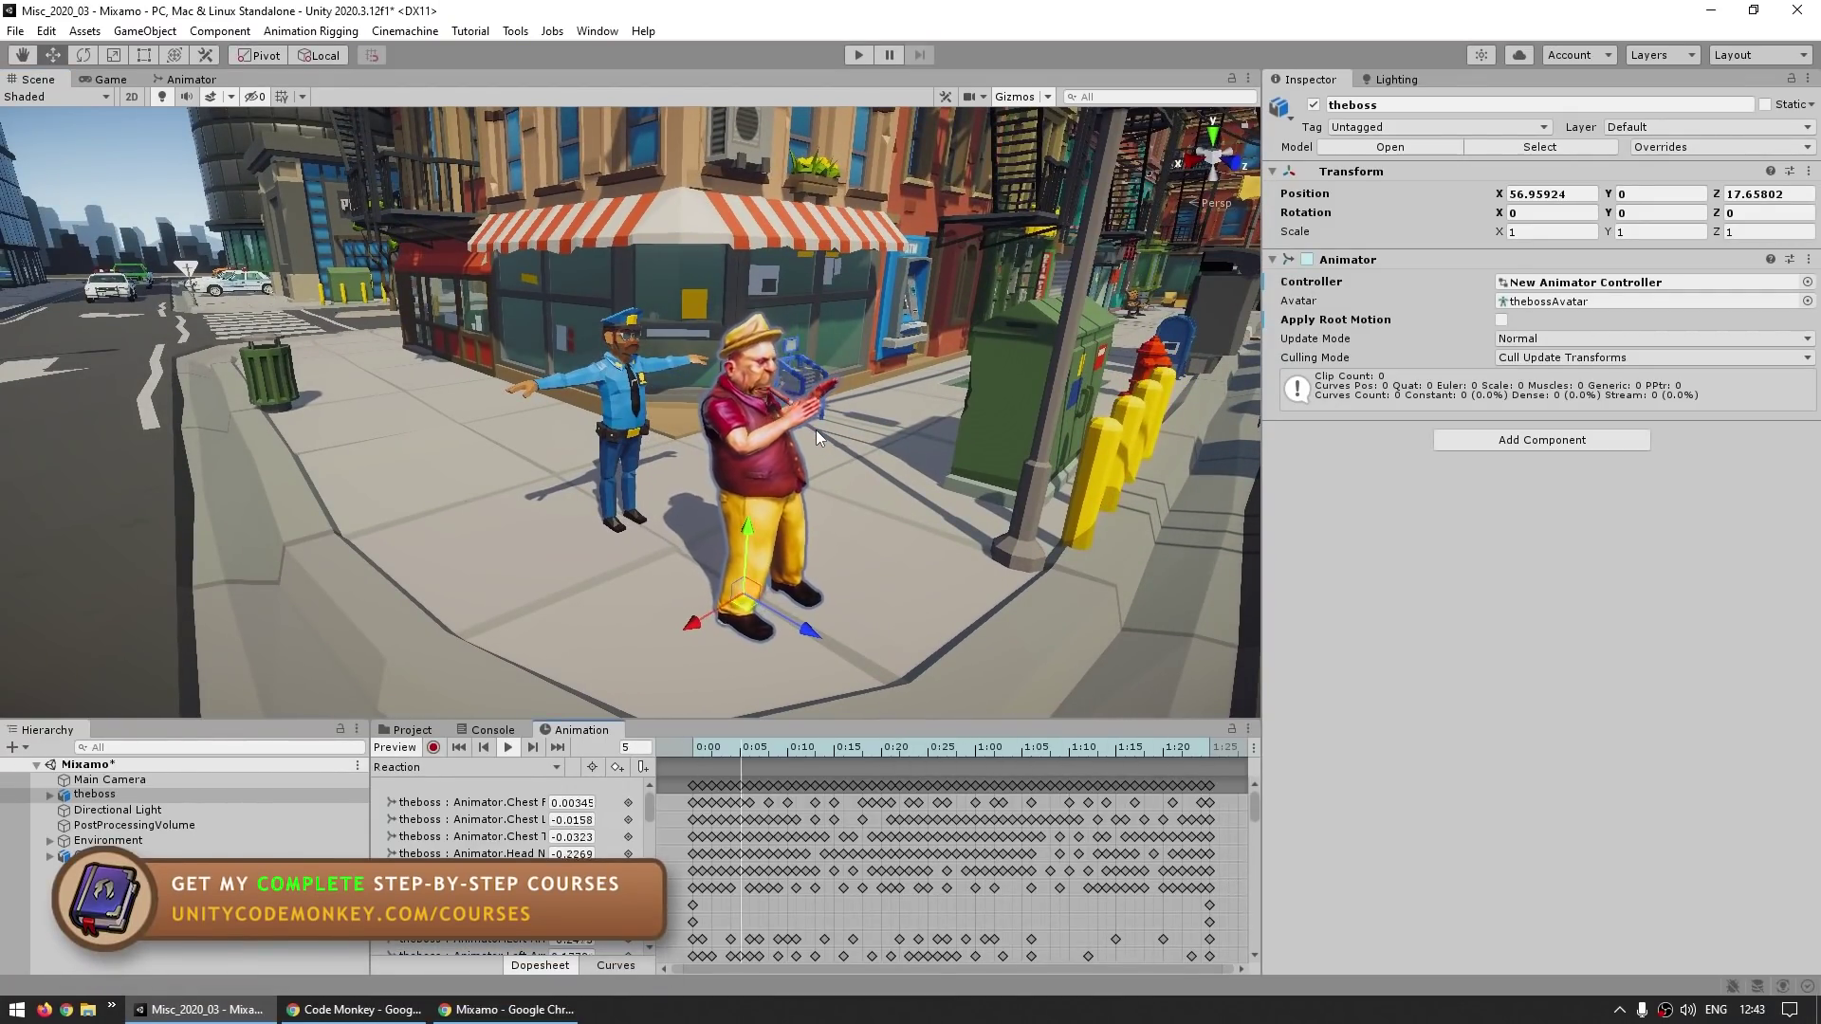